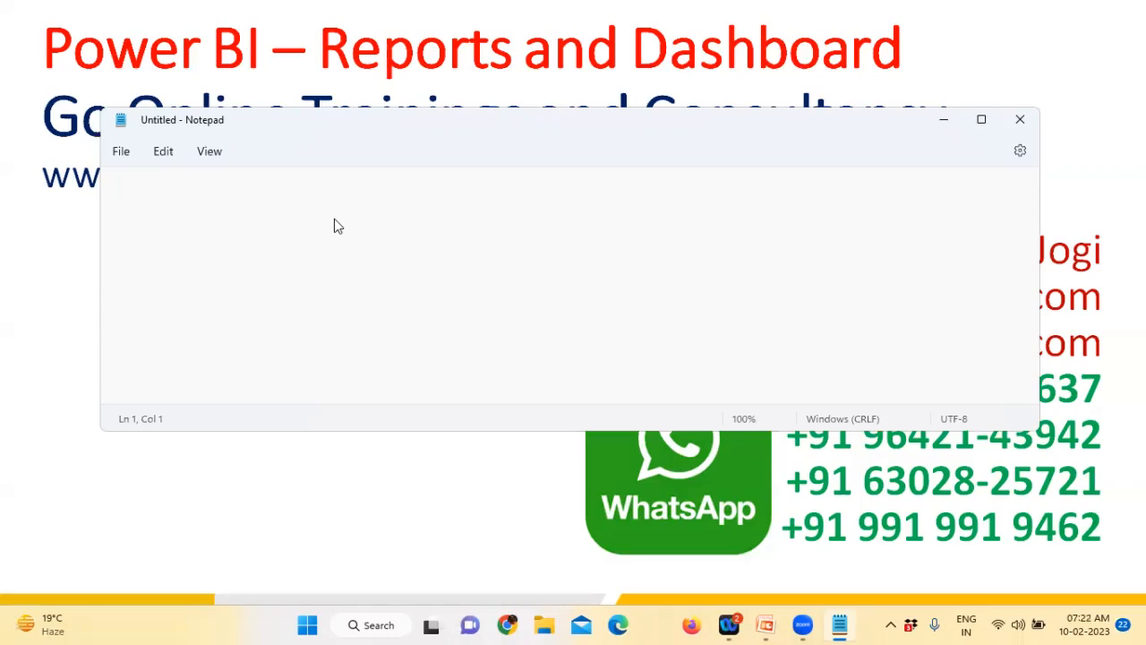
Write the heading "Unit Testing" on the first line and underline it with a row of dashes
type("Unit Tst=")
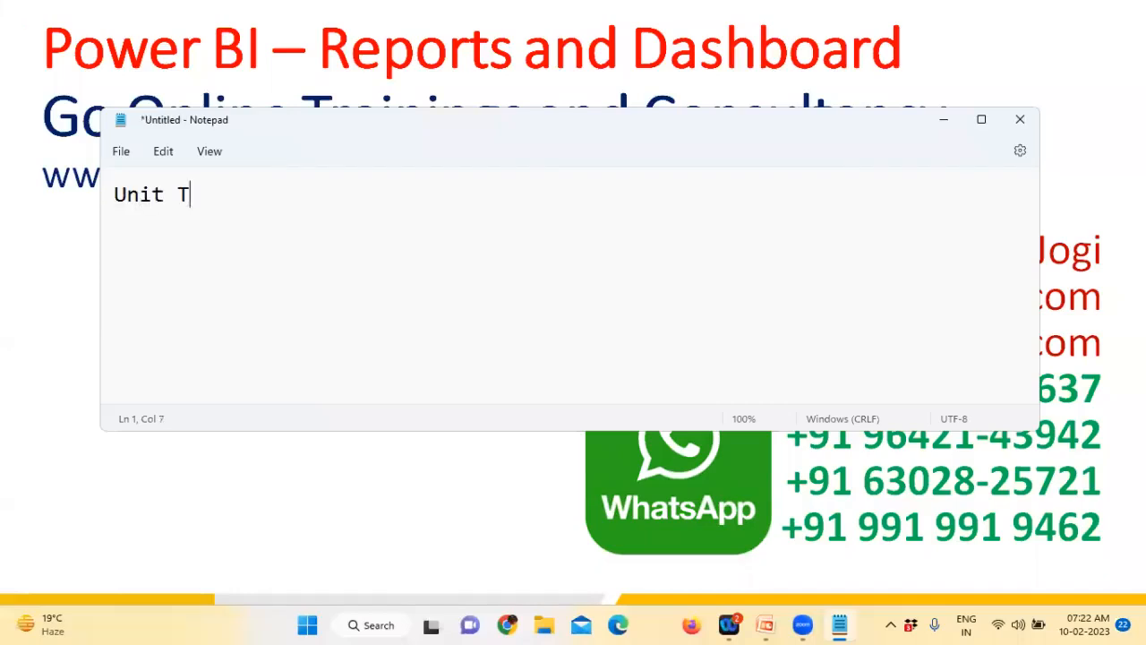
key("BackSpace")
key("BackSpace")
key("BackSpace")
type("esting")
key("Return")
type("---------------")
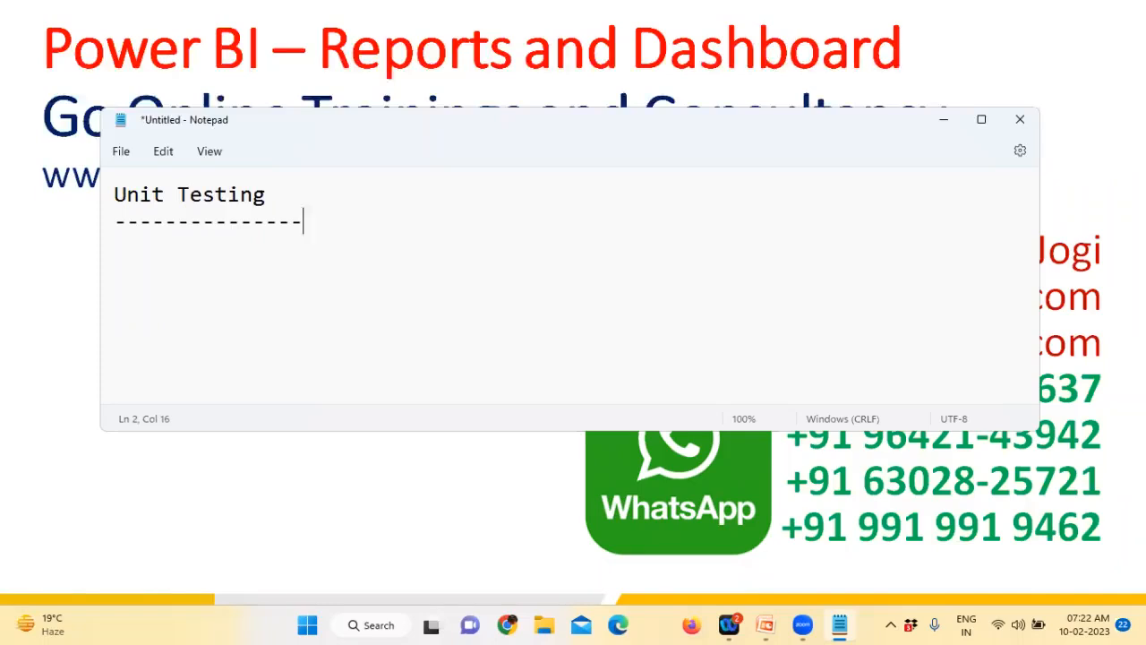
Add the line "Devloper" under the heading, followed by the indented line "Create Code and Test it"
key("Return")
type("Devloper")
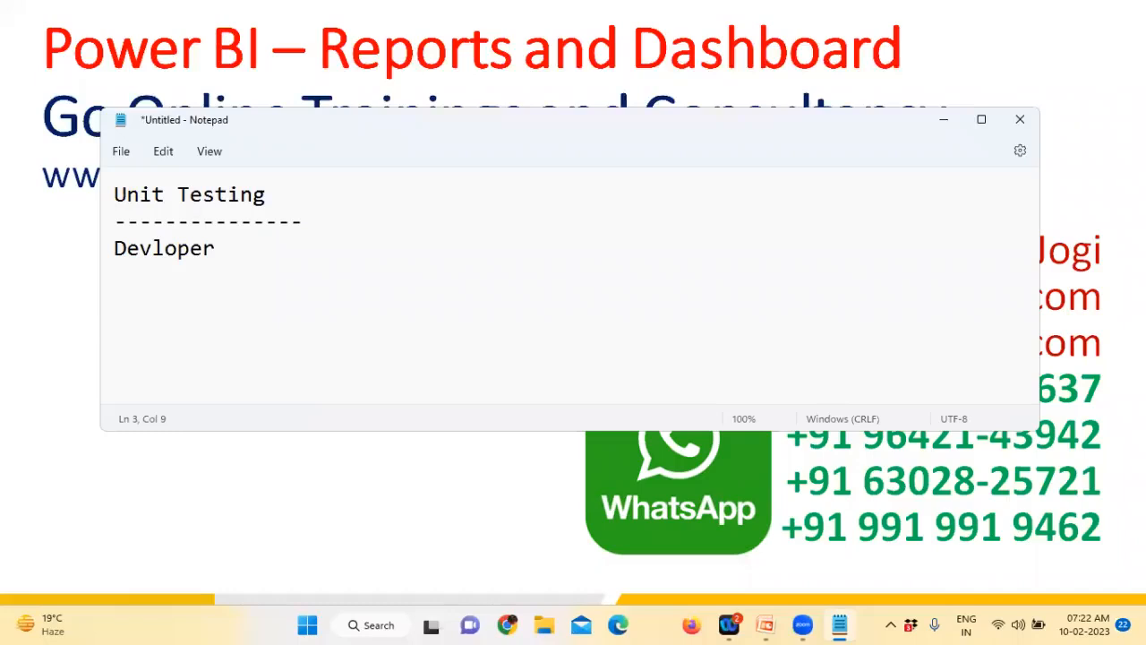
key("Return")
type("Create Code and TEst")
key("BackSpace")
key("BackSpace")
key("BackSpace")
type("est it")
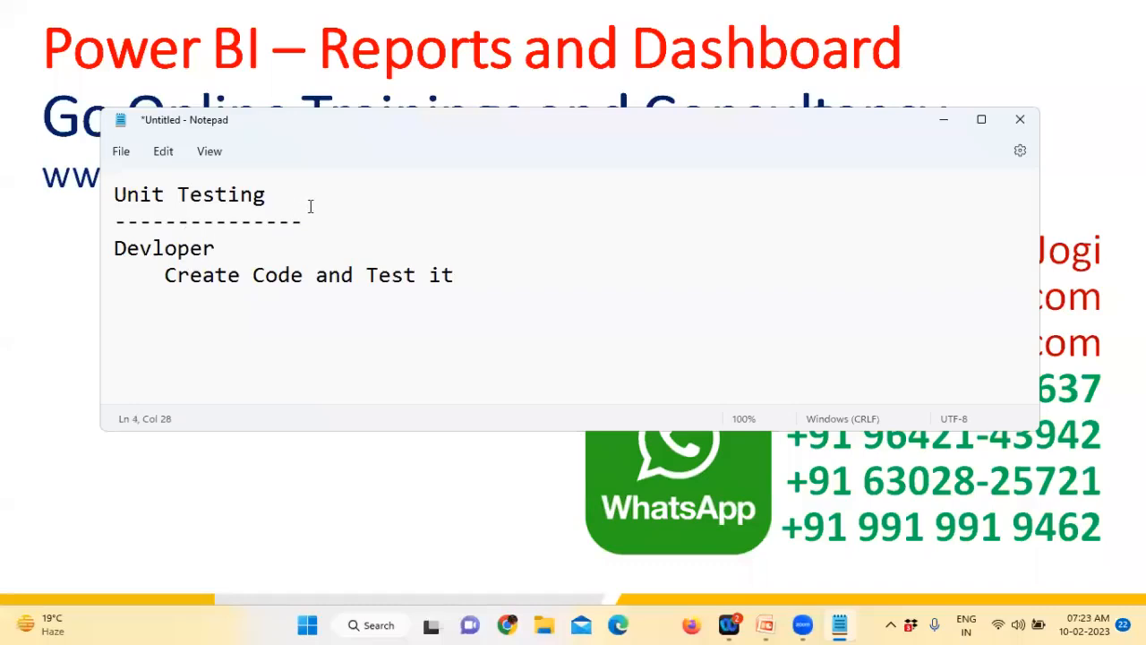
Maximize the note window so that it fills the screen
left_click_drag(310, 222, 100, 194)
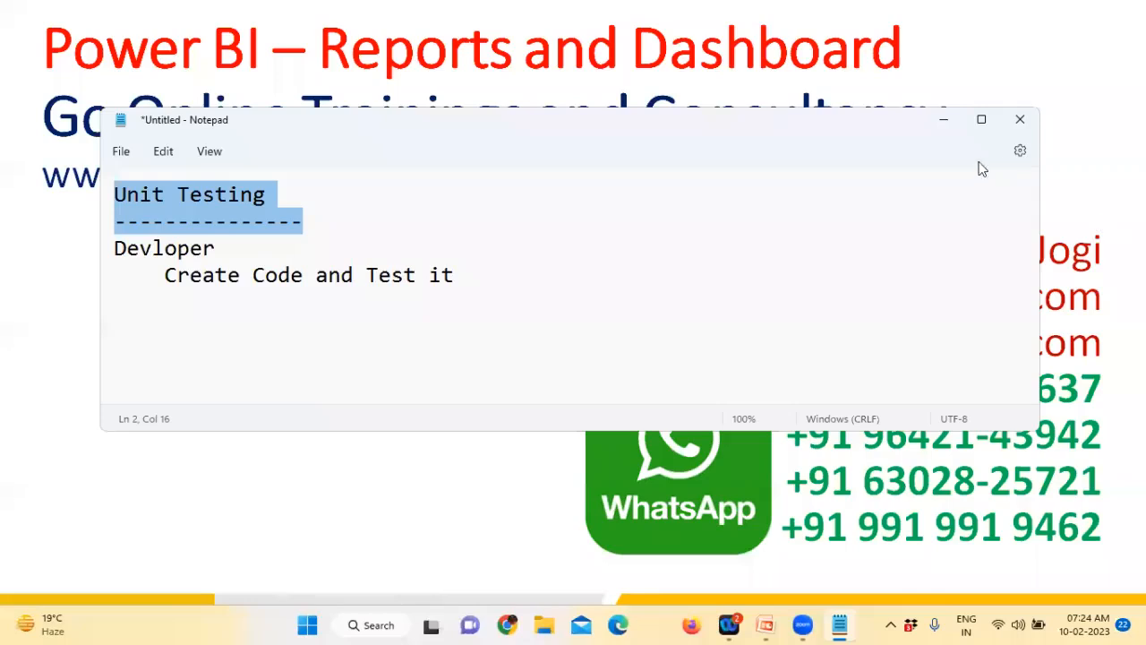
left_click(981, 119)
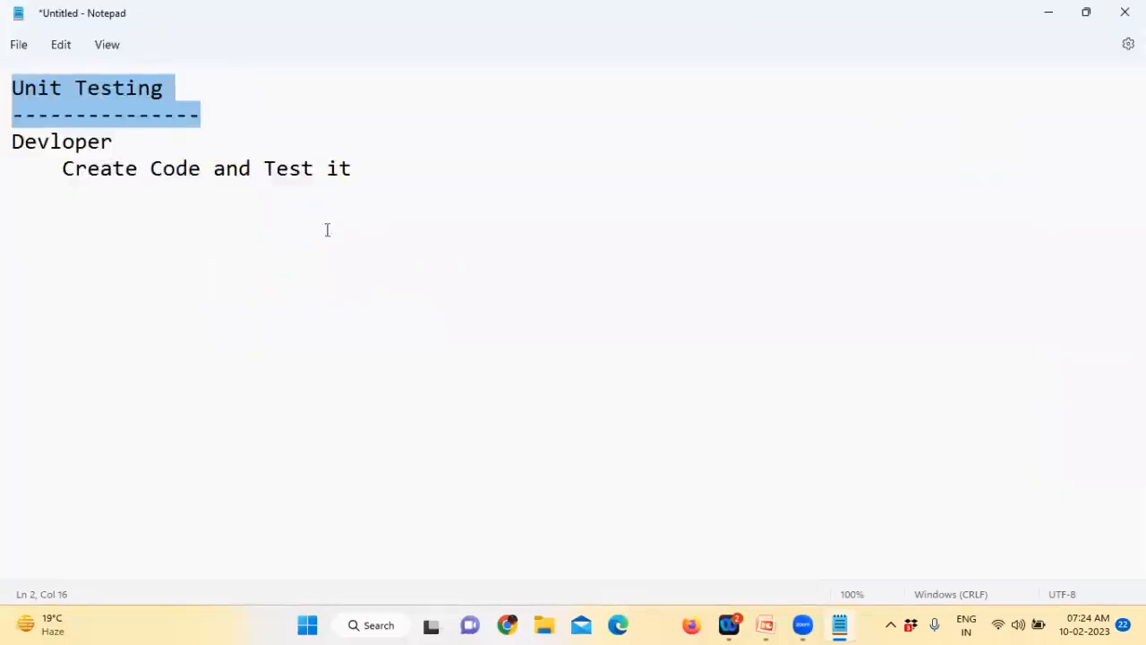
left_click(327, 230)
left_click_drag(62, 169, 200, 175)
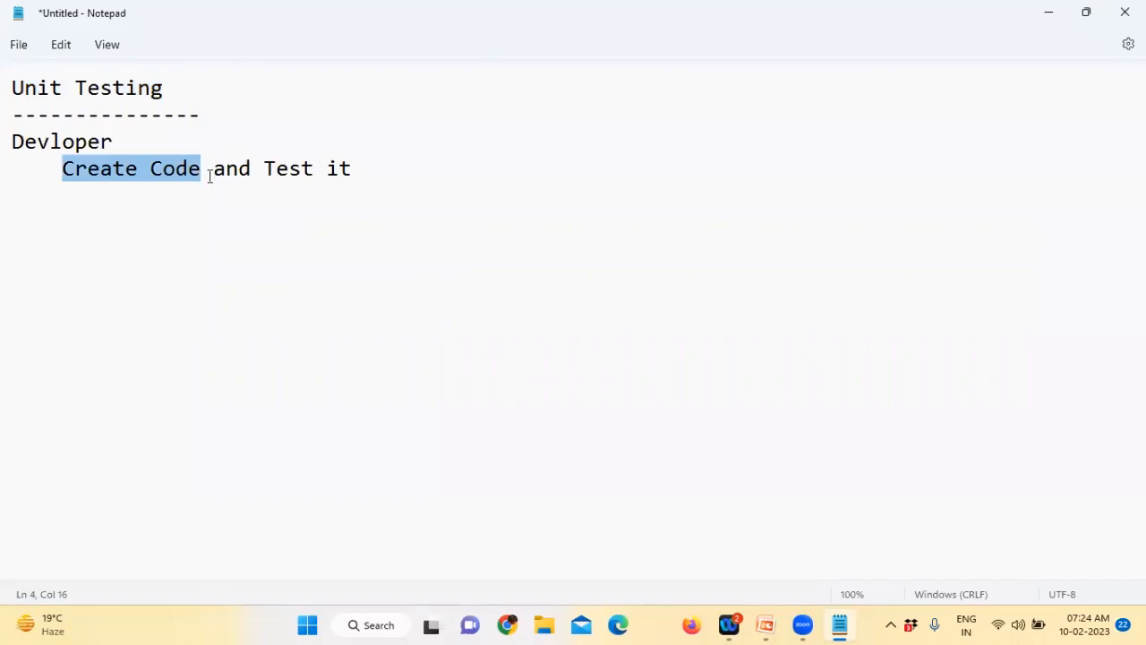
left_click(240, 210)
mouse_move(250, 168)
left_mouse_down()
mouse_move(363, 168)
mouse_move(263, 168)
left_mouse_up()
left_click(363, 168)
left_click(213, 110)
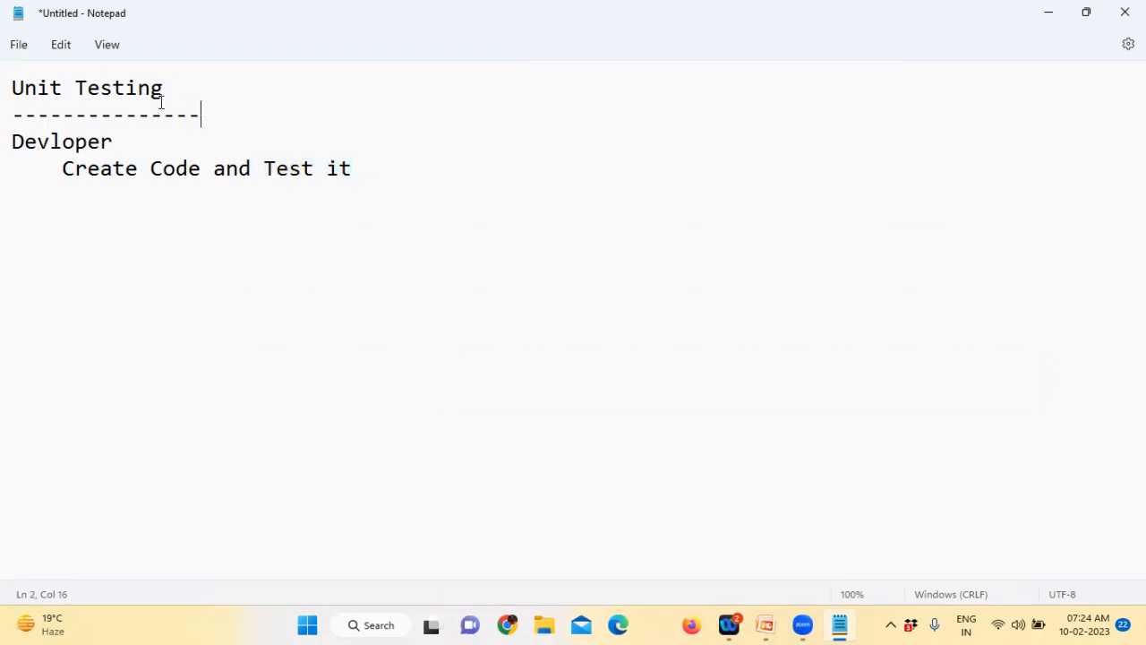
left_click(5, 83, "shift")
Insert "1st Level Testing" directly under the Unit Testing underline, with a blank line before "Devloper"
left_click(238, 111)
key("Return")
key("Return")
key("Up")
type("1st Leve;")
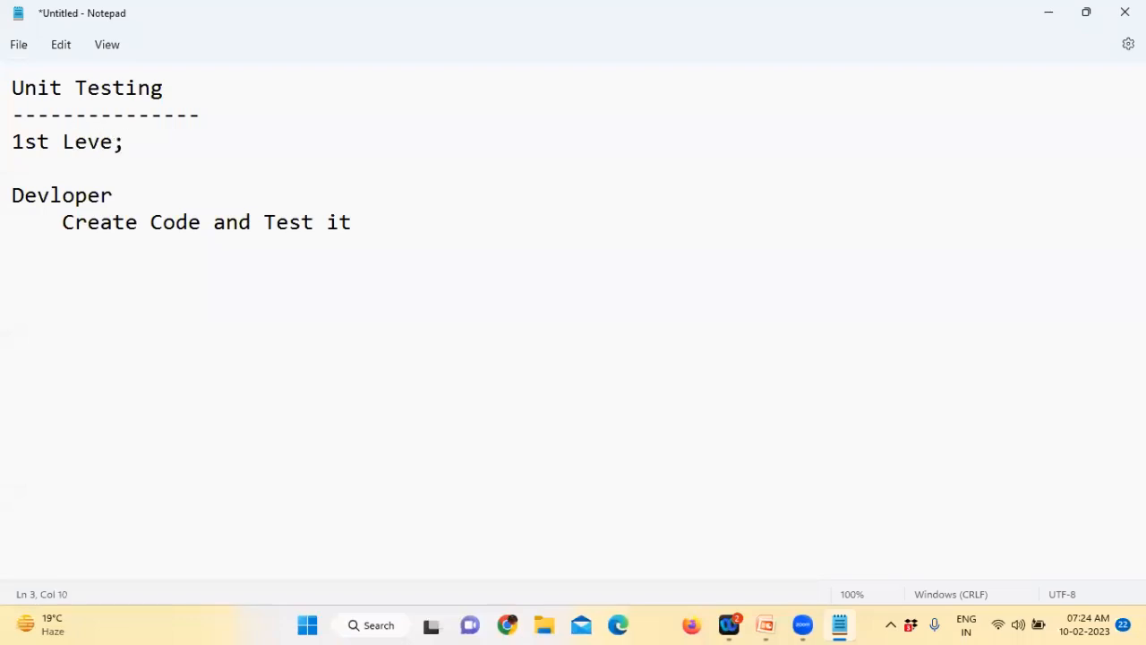
key("BackSpace")
type("l Testing")
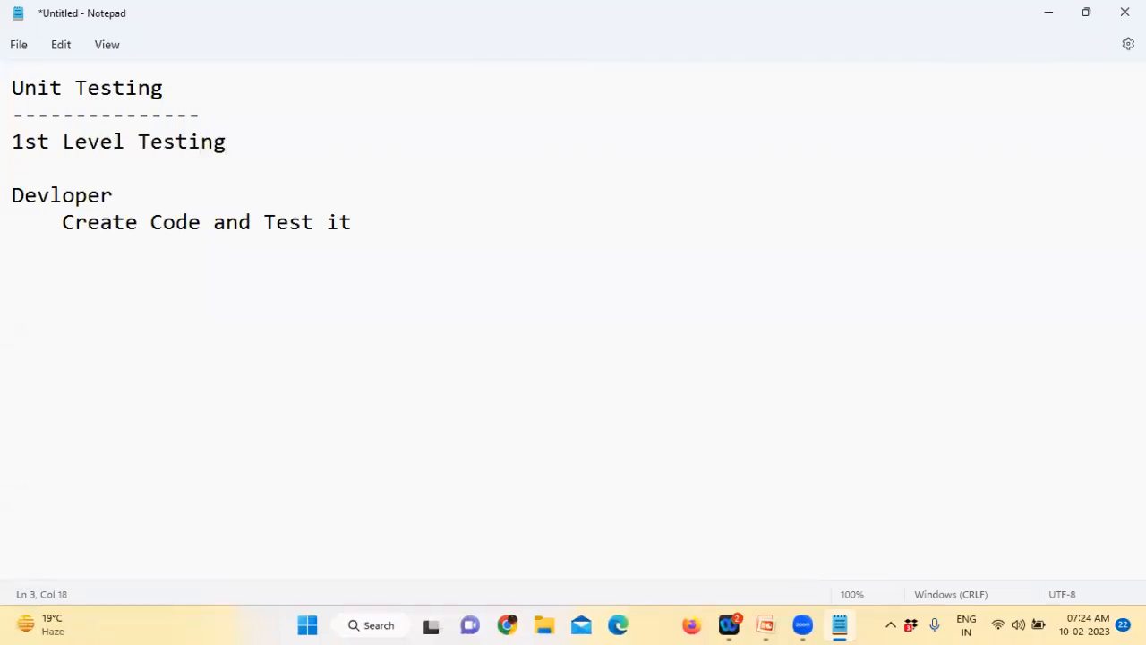
Add the line "Done by the creator of the unit" below "1st Level Testing"
key("Return")
type("Dobe")
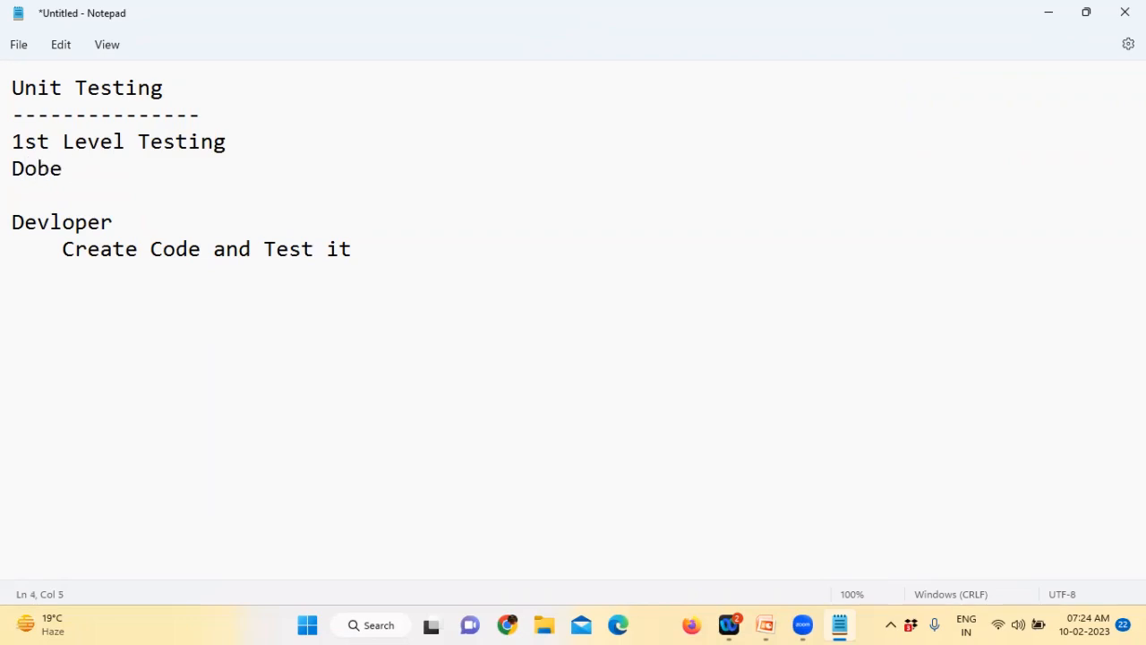
key("BackSpace")
key("BackSpace")
type("b")
key("BackSpace")
type("e")
key("BackSpace")
key("BackSpace")
key("BackSpace")
key("BackSpace")
type("ne by the create")
key("BackSpace")
type("or of the uni")
key("BackSpace")
type("nit")
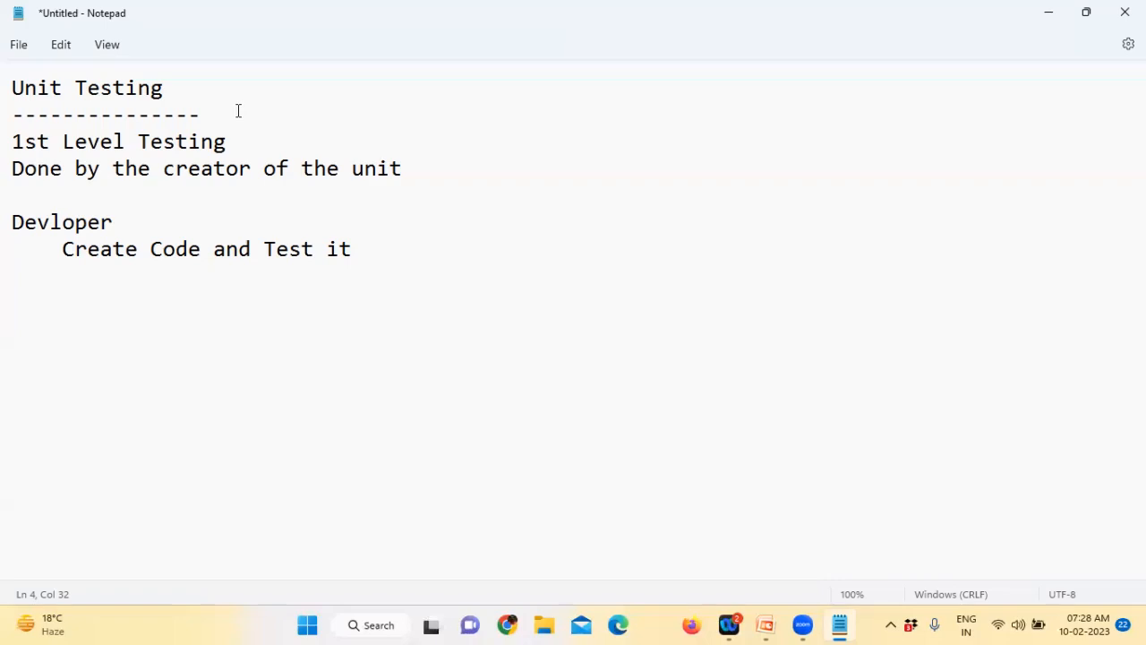
Add a second heading "Testing", underlined with dashes, one blank line below "Create Code and Test it"
left_click(378, 247)
key("Return")
key("Return")
type("Testing")
key("Return")
type("----------------")
key("Return")
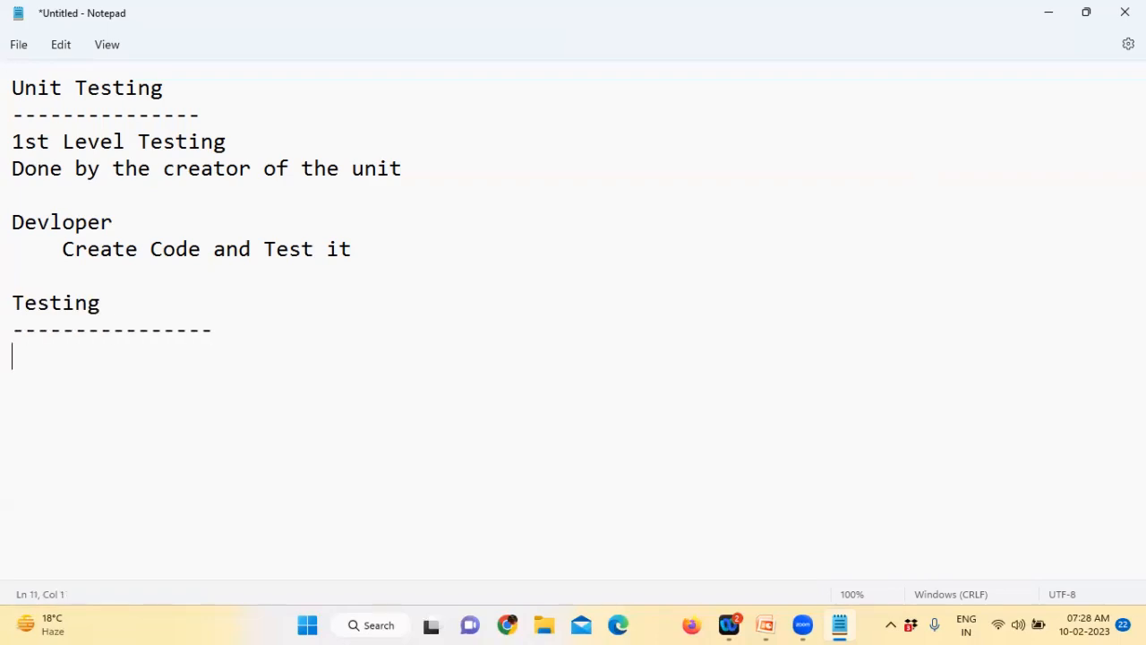
List SIT, UAT and Performance testing on separate lines under the Testing heading
type("SIT")
key("Return")
type("UAT")
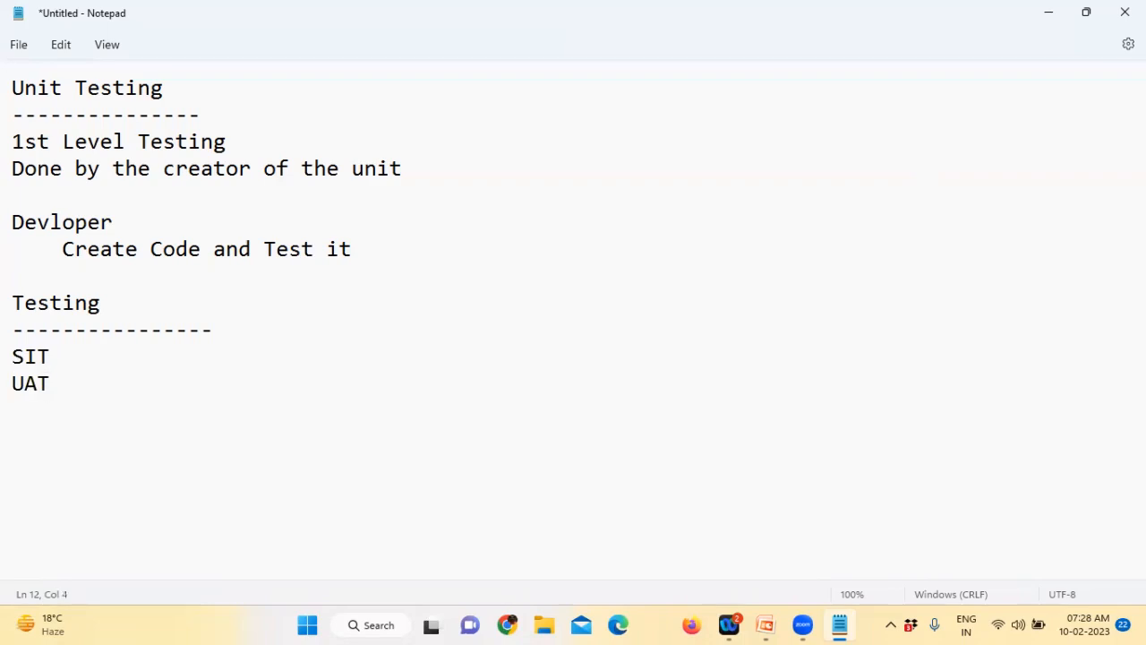
key("Return")
type("Performance tes")
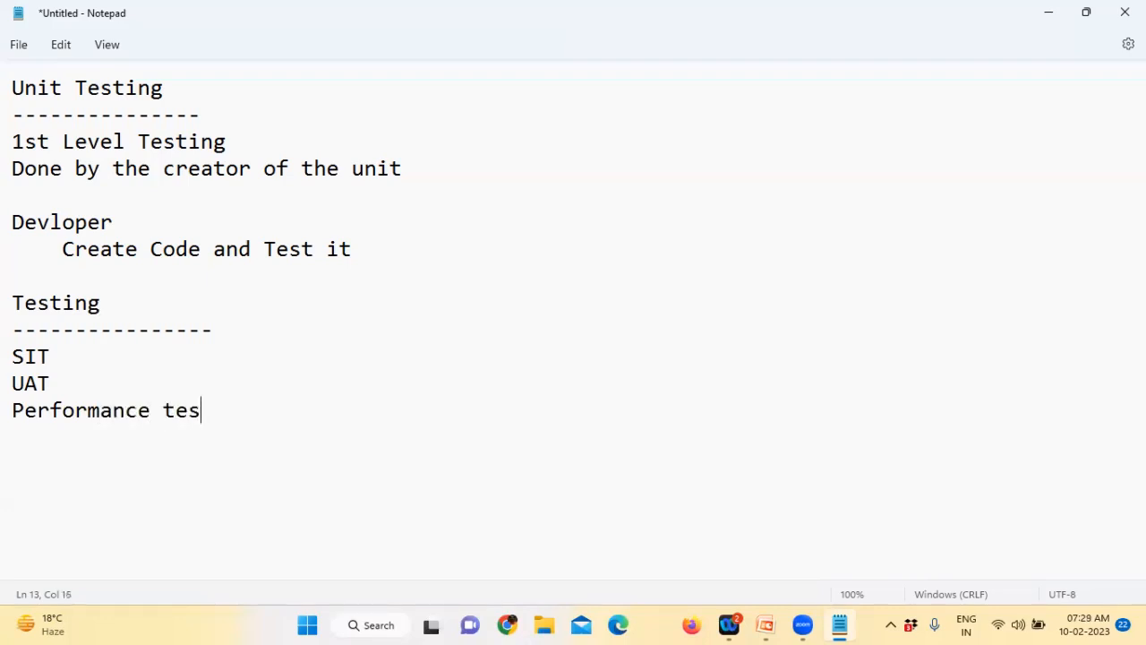
type("ting")
key("Return")
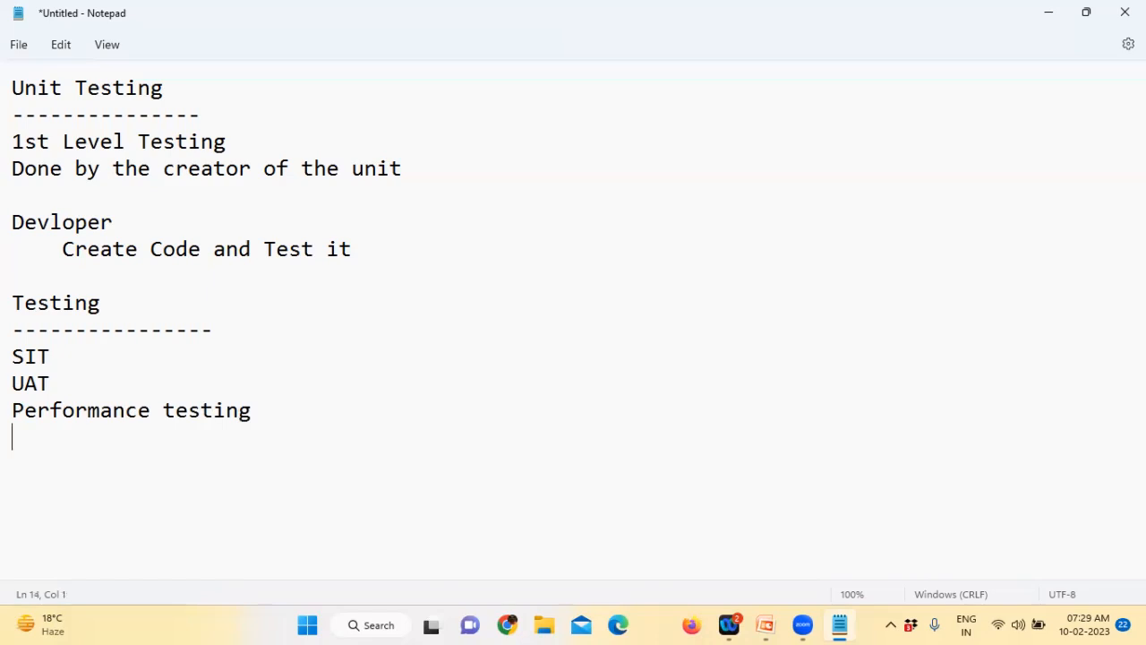
Add "Regression Testing" to the list, followed by two lines containing "..."
type("Regression T")
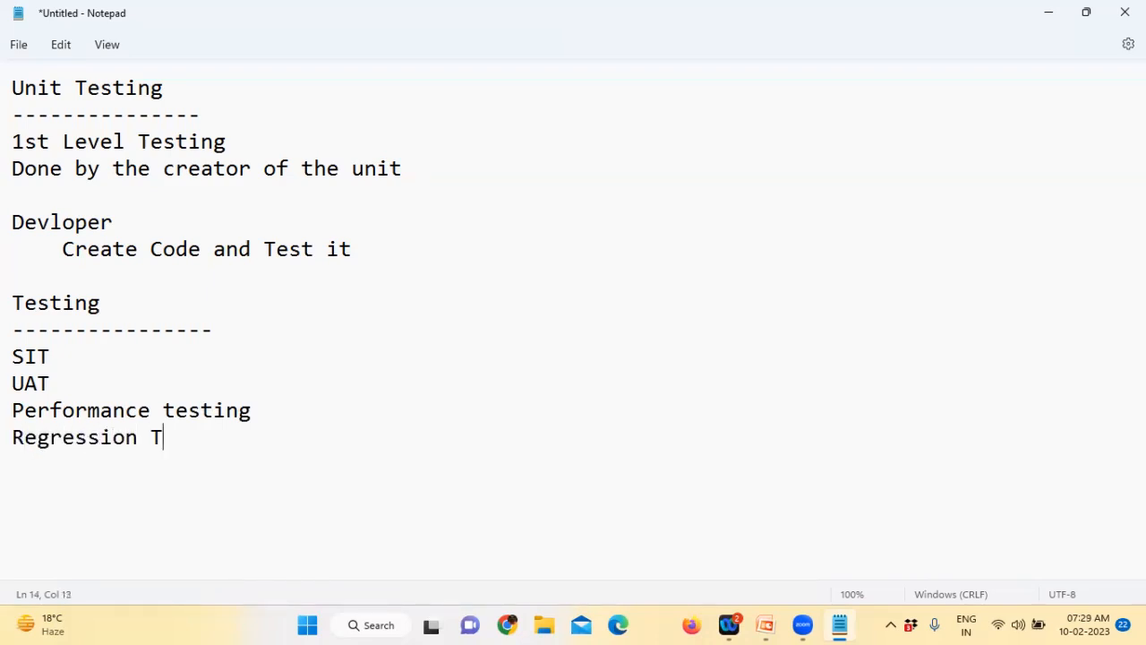
type("esting")
key("Return")
type("...")
key("Return")
type("...")
key("Return")
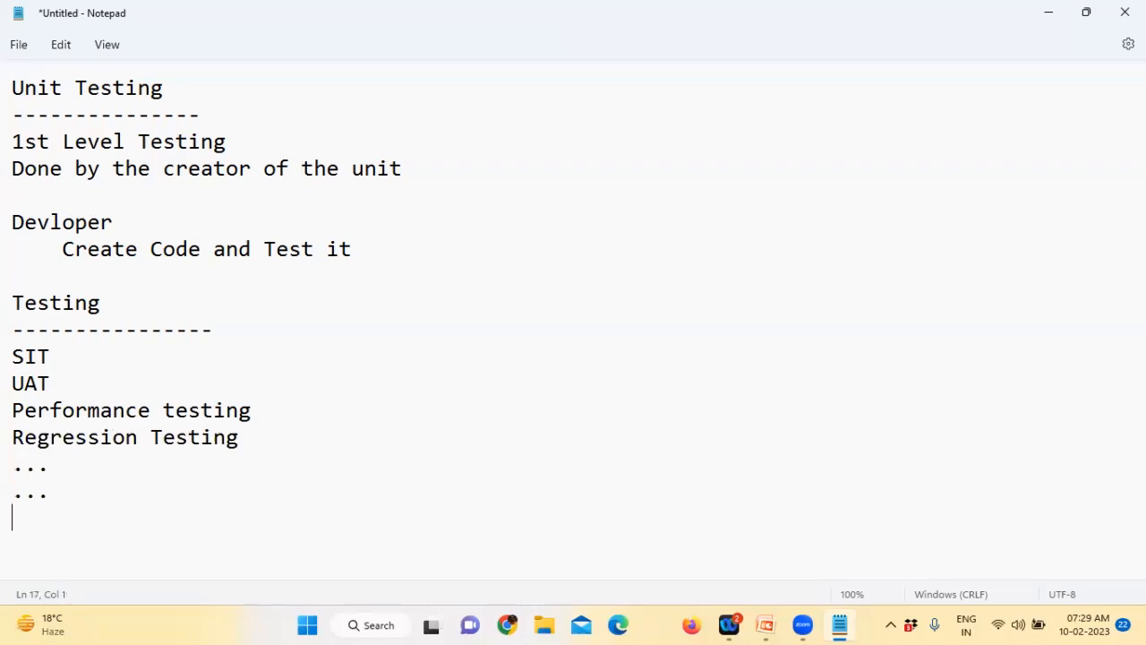
Insert the line "Testers" directly above the Testing heading, with extra blank lines separating it from the developer section
left_click_drag(48, 491, 8, 299)
left_click(161, 304)
left_click(78, 280)
key("Return")
key("Return")
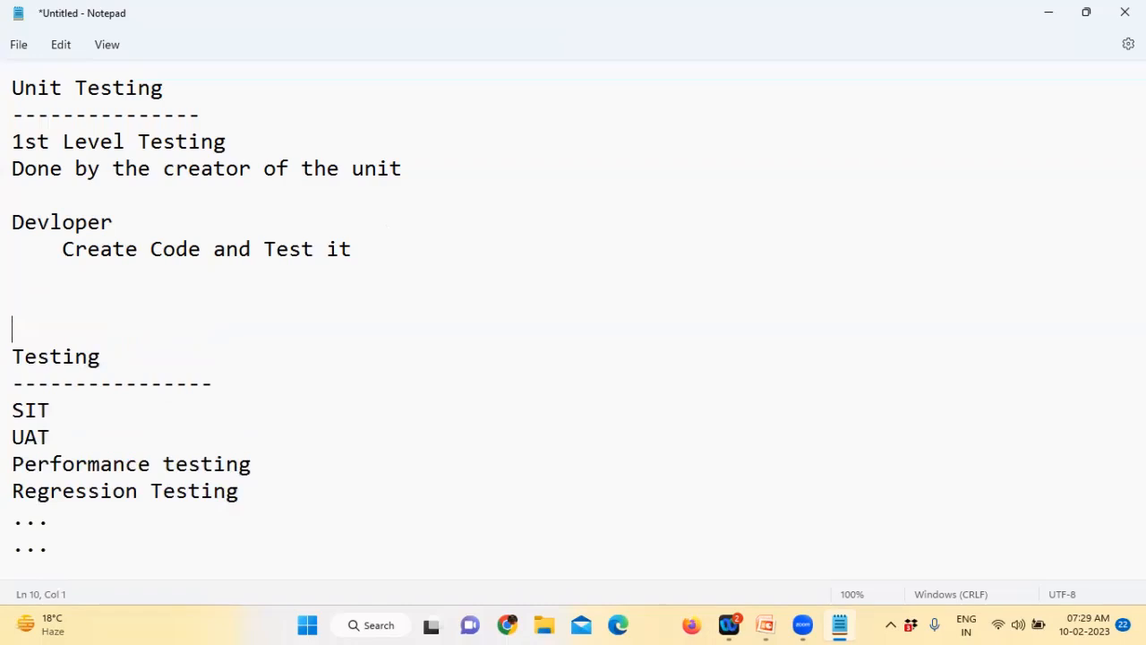
type("Test")
type("errs")
key("BackSpace")
key("BackSpace")
type("s")
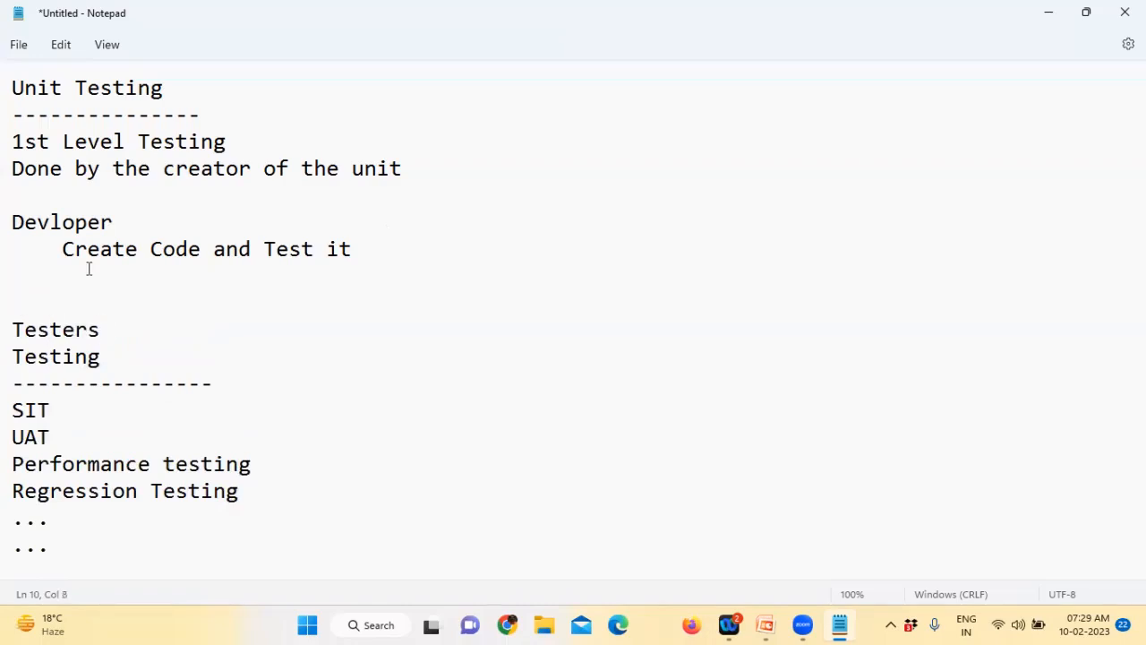
left_click_drag(13, 87, 231, 114)
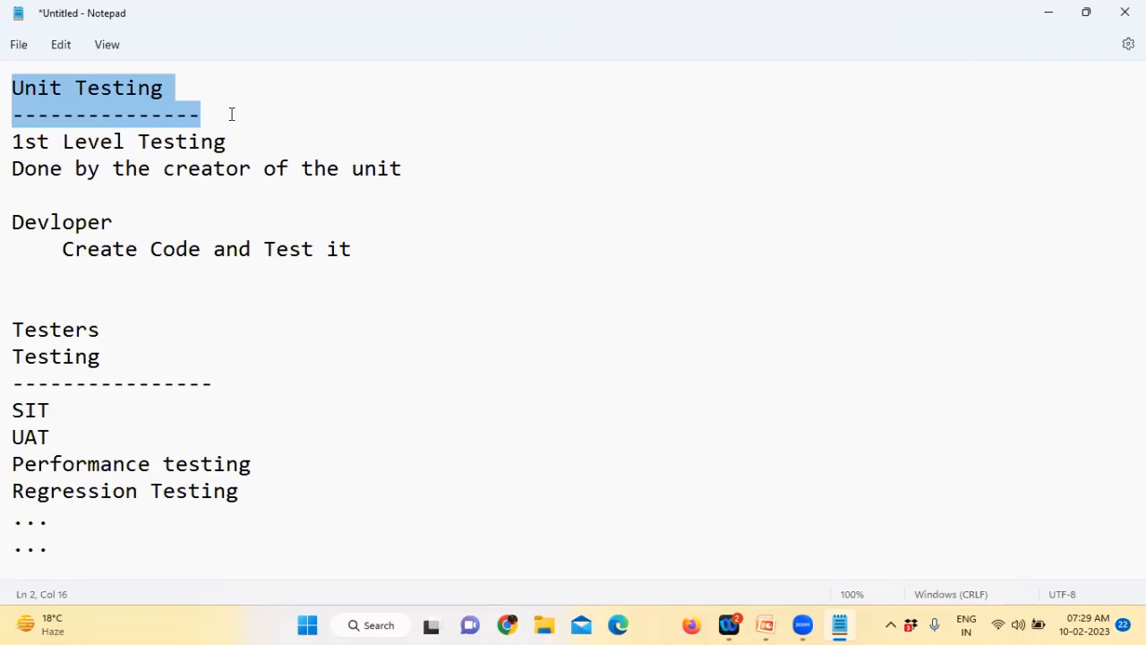
left_click_drag(101, 331, 22, 324)
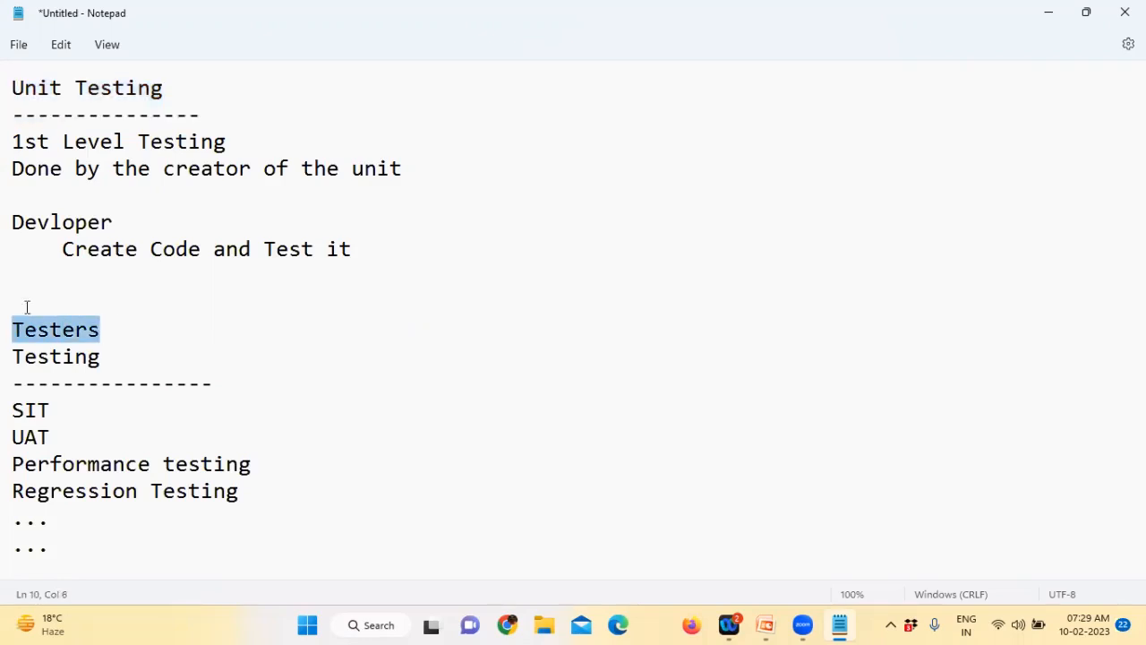
Add a long run of blank lines after the final "..." line to make an empty writing area
scroll(183, 522, "down", 1)
left_click(183, 520)
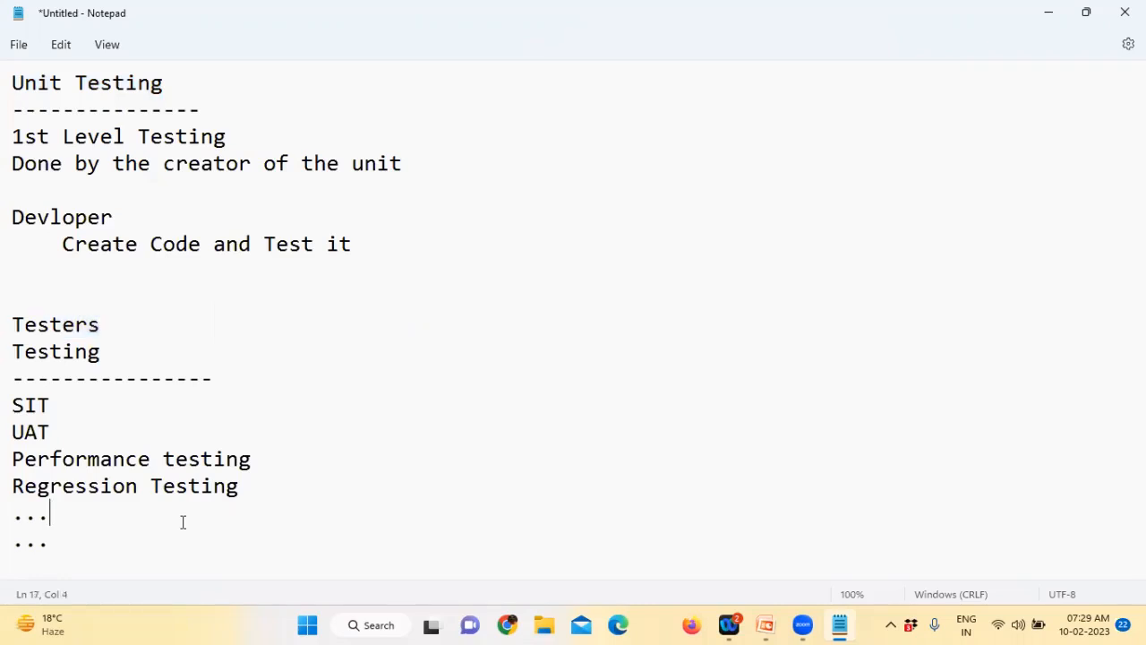
left_click(171, 537)
key("Return")
key("Return")
key("Return")
key("Return")
key("Return")
key("Return")
key("Return")
key("Return")
key("Return")
key("Return")
key("Return")
key("Return")
key("Return")
key("Return")
key("Return")
key("Return")
key("Return")
key("Return")
key("Return")
key("Return")
In the empty area, write "Create a Report a using PBI Desktop" and below it "Deploy a Report to PBI Service"
left_click(57, 119)
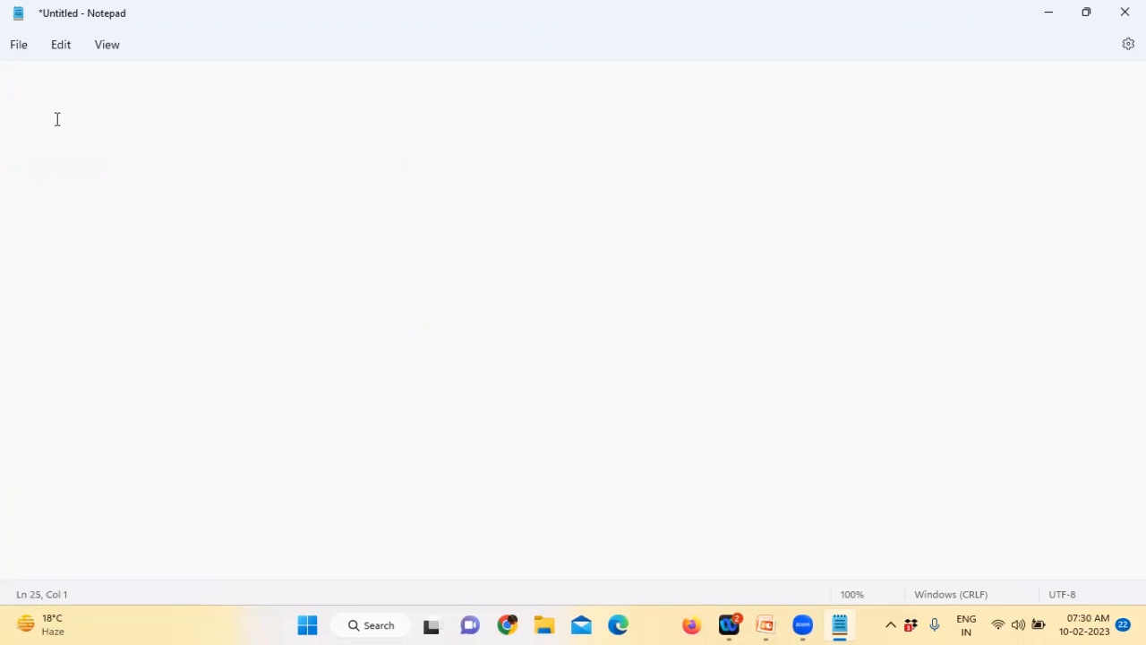
type("Deploy a Report")
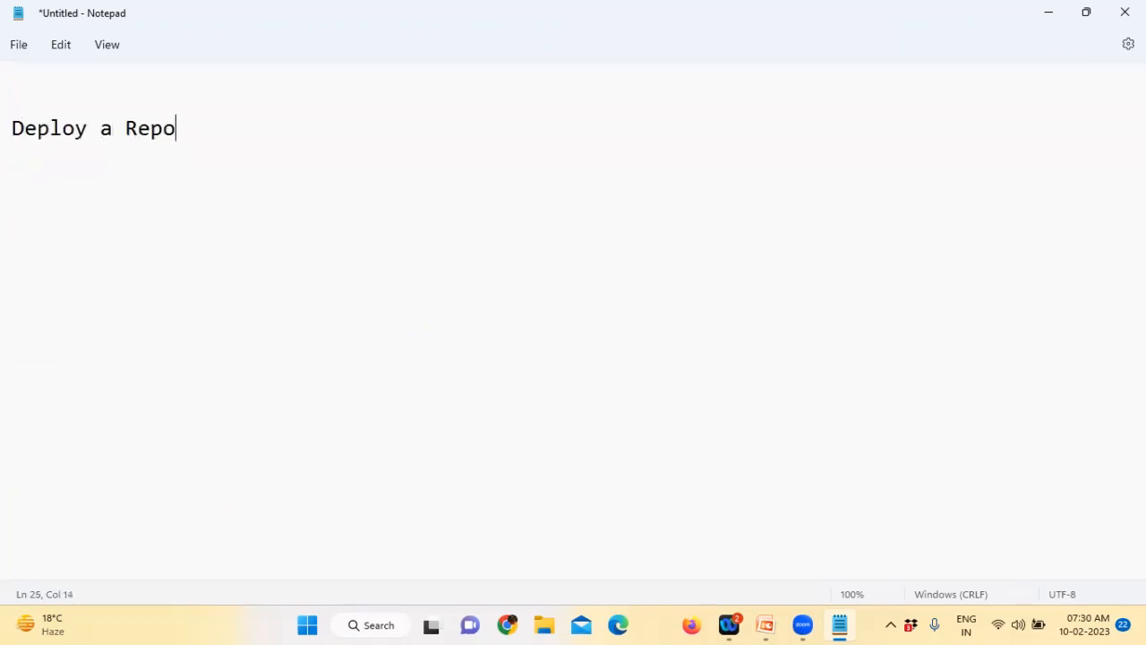
key("Up")
type("Create a Re")
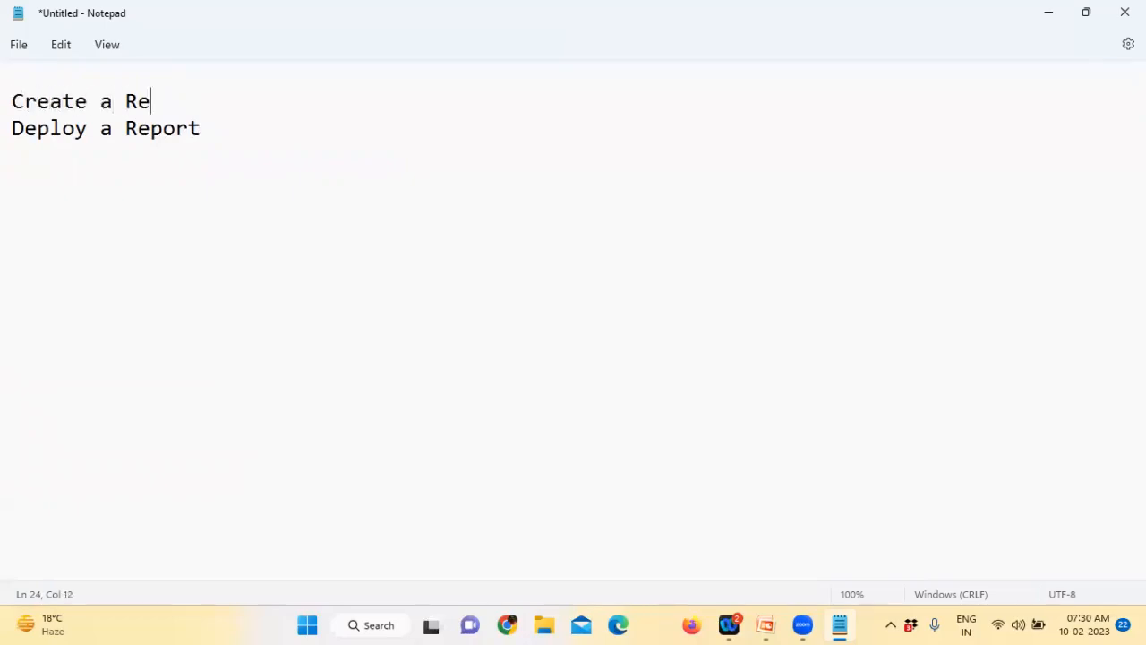
type("port a using PBI Desktop")
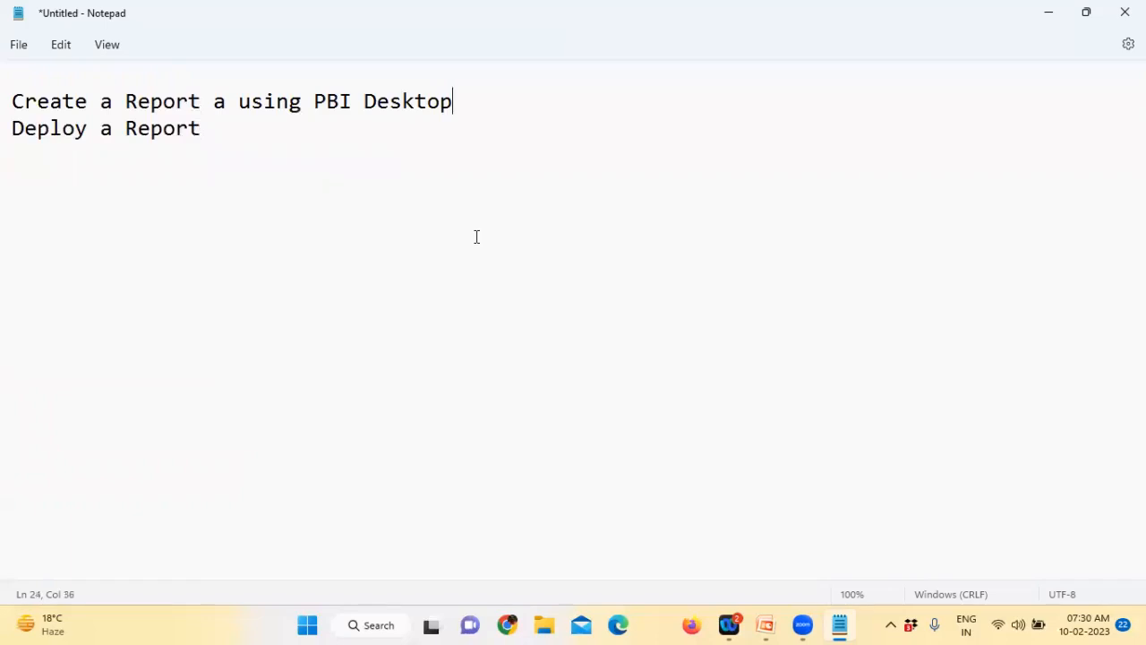
left_click(212, 127)
type("to PBI Service")
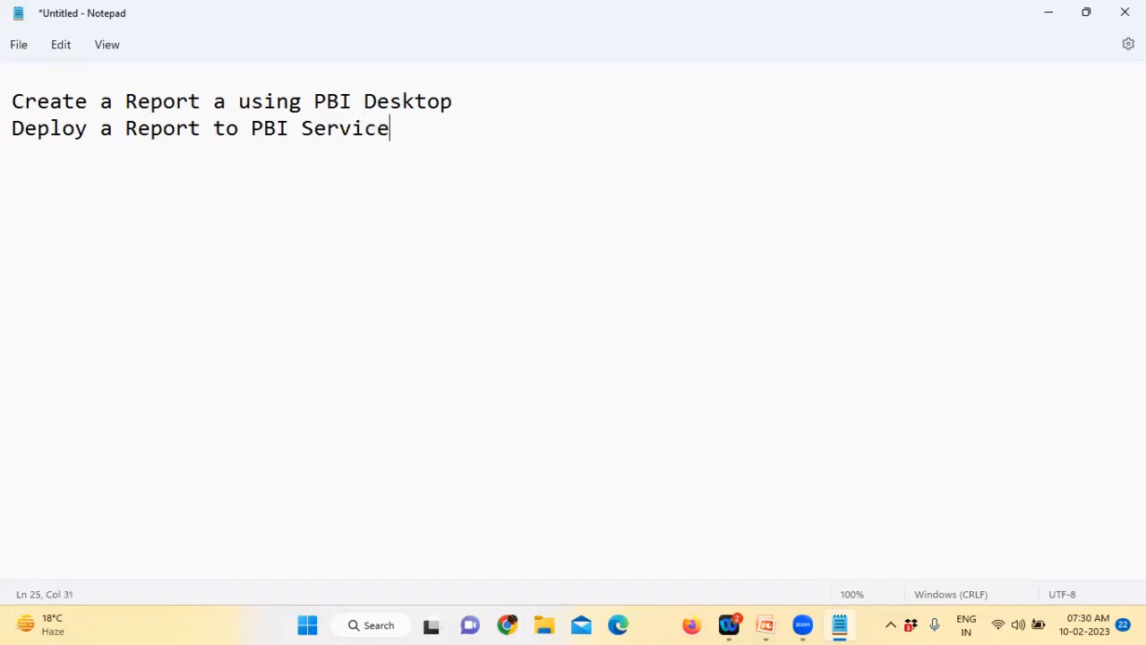
Add a third line reading "Create a Dashboard in PBI Service"
key("Return")
type("Create a Das")
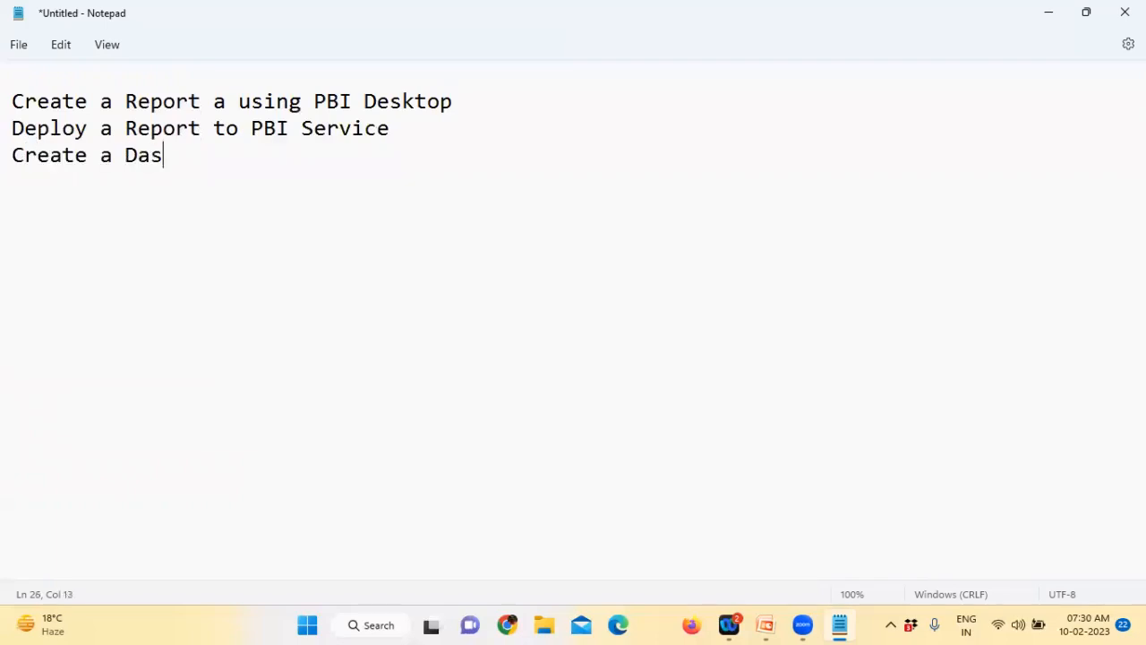
type("hboard")
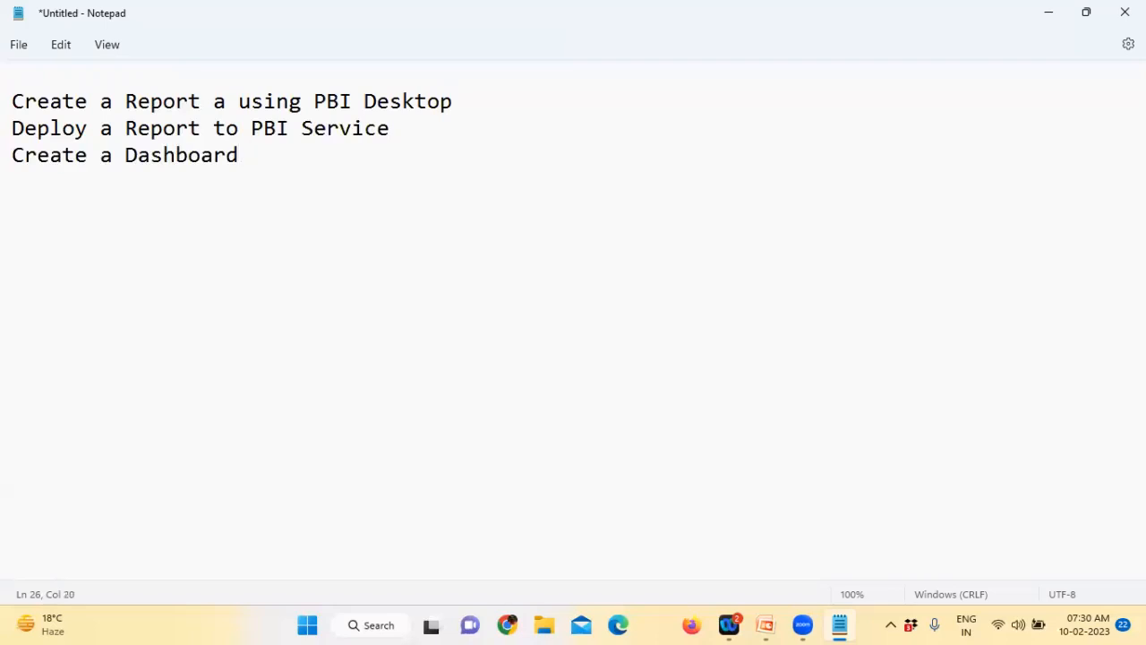
type(" in")
left_click_drag(252, 128, 404, 126)
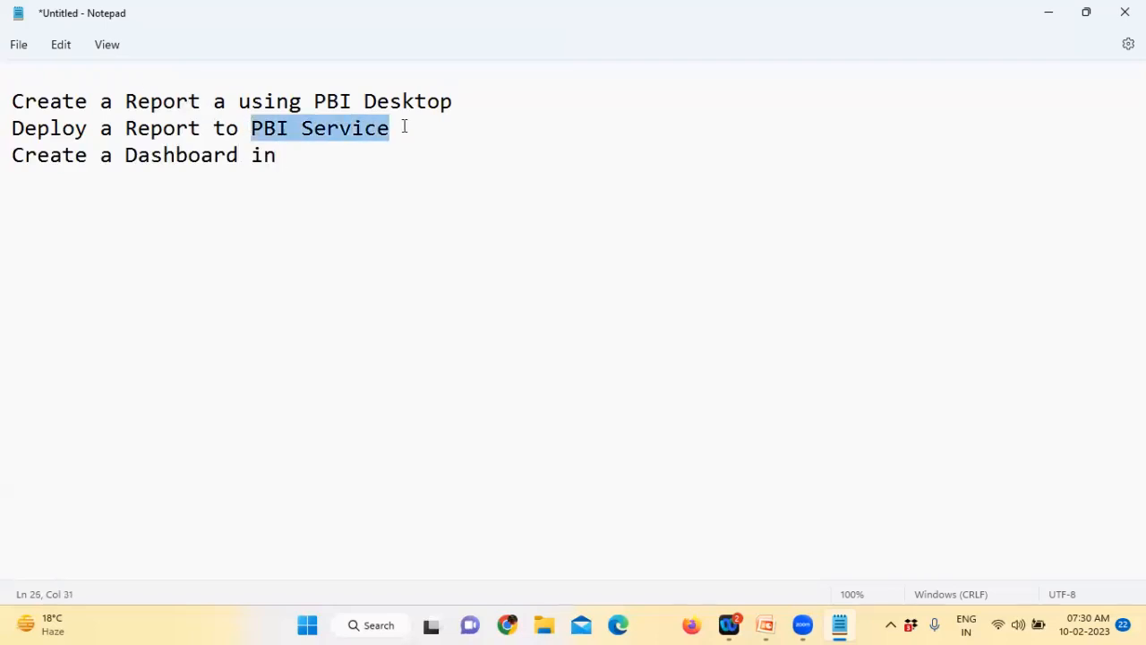
left_click(359, 155)
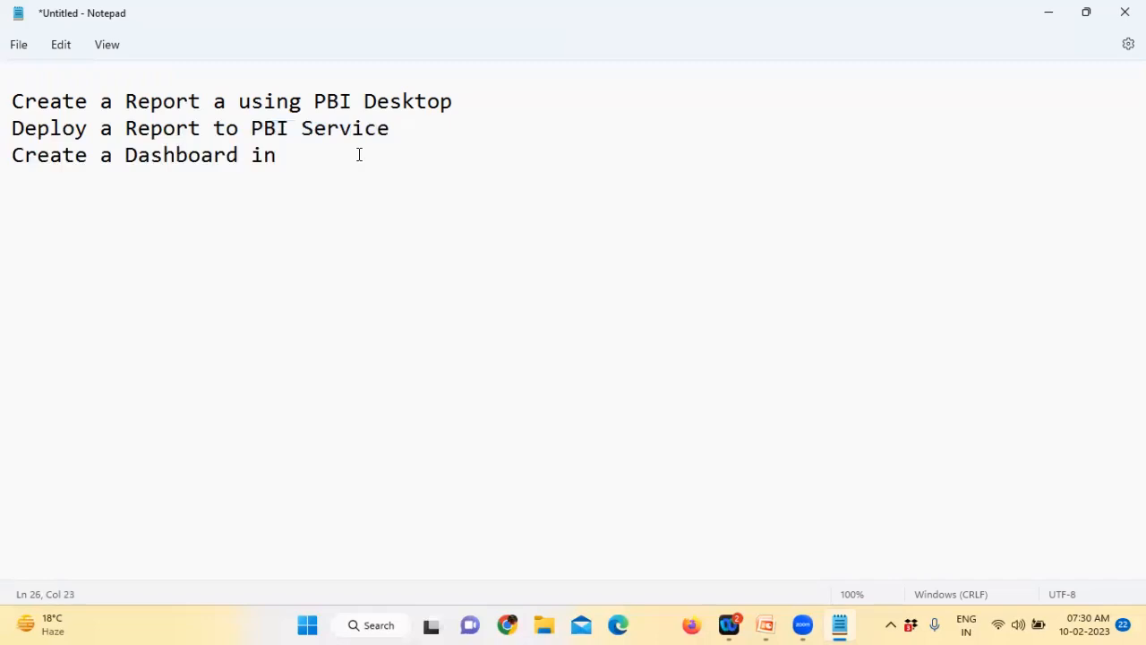
type("PBI Service")
left_click_drag(313, 101, 471, 98)
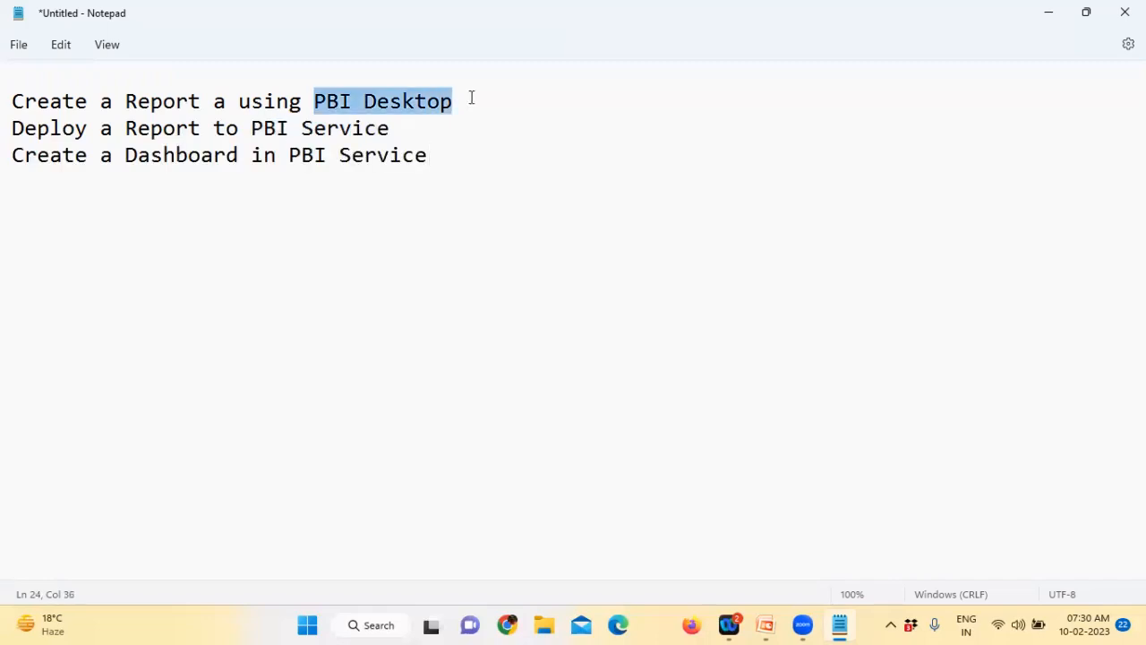
left_click_drag(106, 129, 427, 140)
left_click(429, 157)
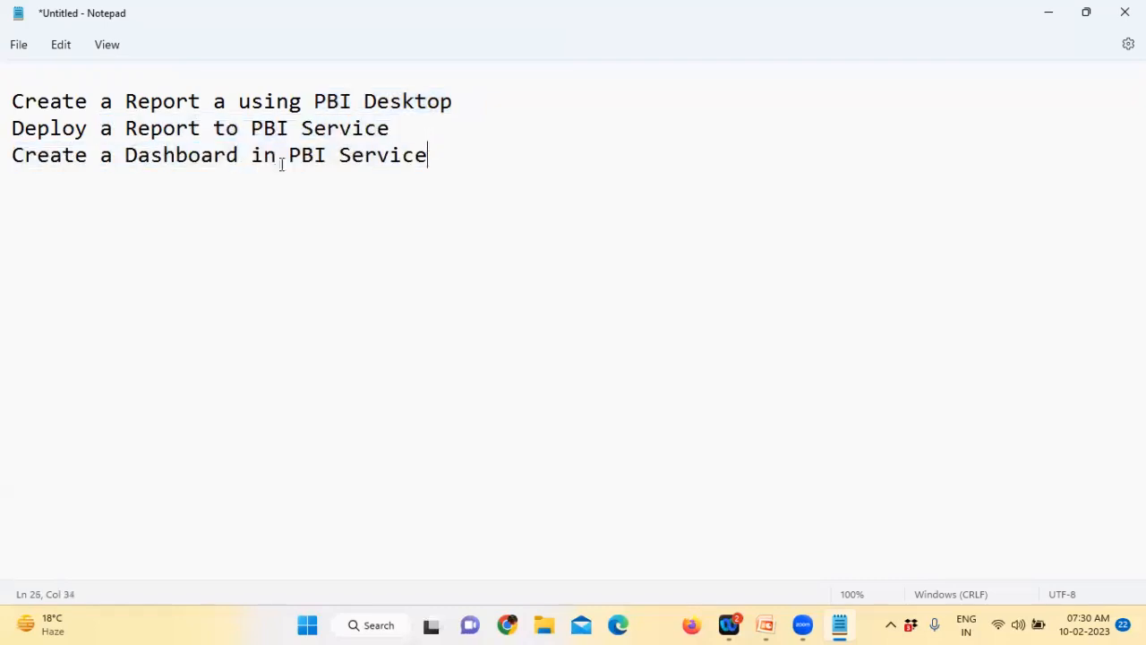
left_click_drag(36, 157, 403, 183)
left_click(141, 220)
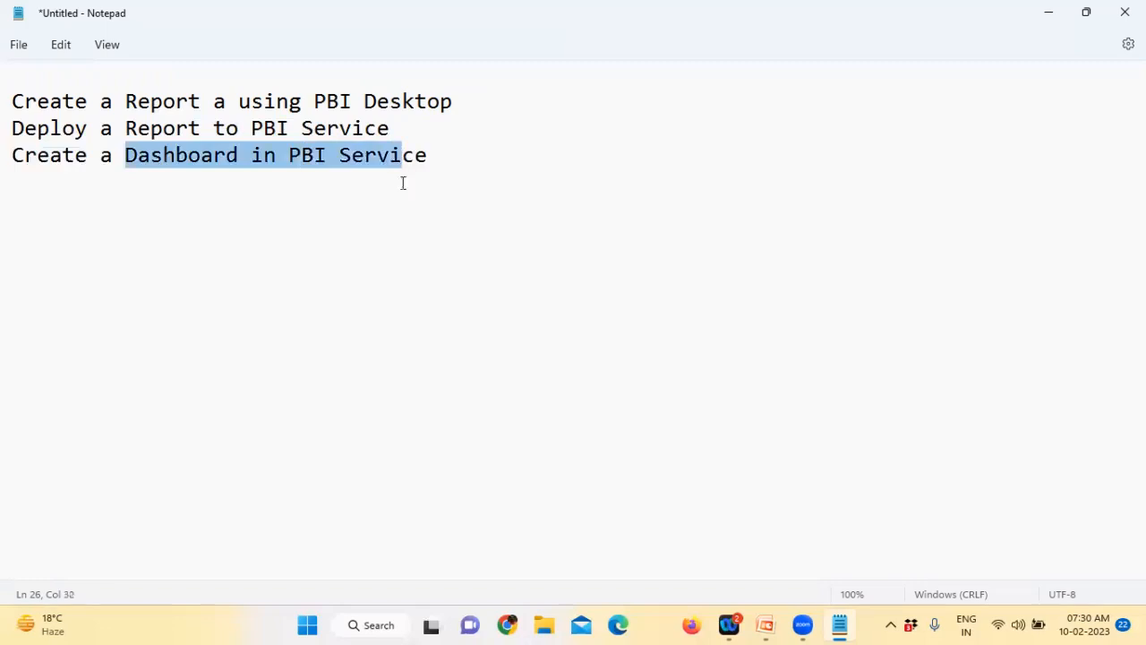
Below the "Create a Dashboard in PBI Service" line, leave two blank lines and write "What is a Dashboard...?"
left_click(403, 222)
left_click(472, 152)
key("Return")
key("Return")
key("Return")
type("Wjat")
key("BackSpace")
key("BackSpace")
key("BackSpace")
type("j")
key("BackSpace")
type("hay")
key("BackSpace")
type("t is a Dhas")
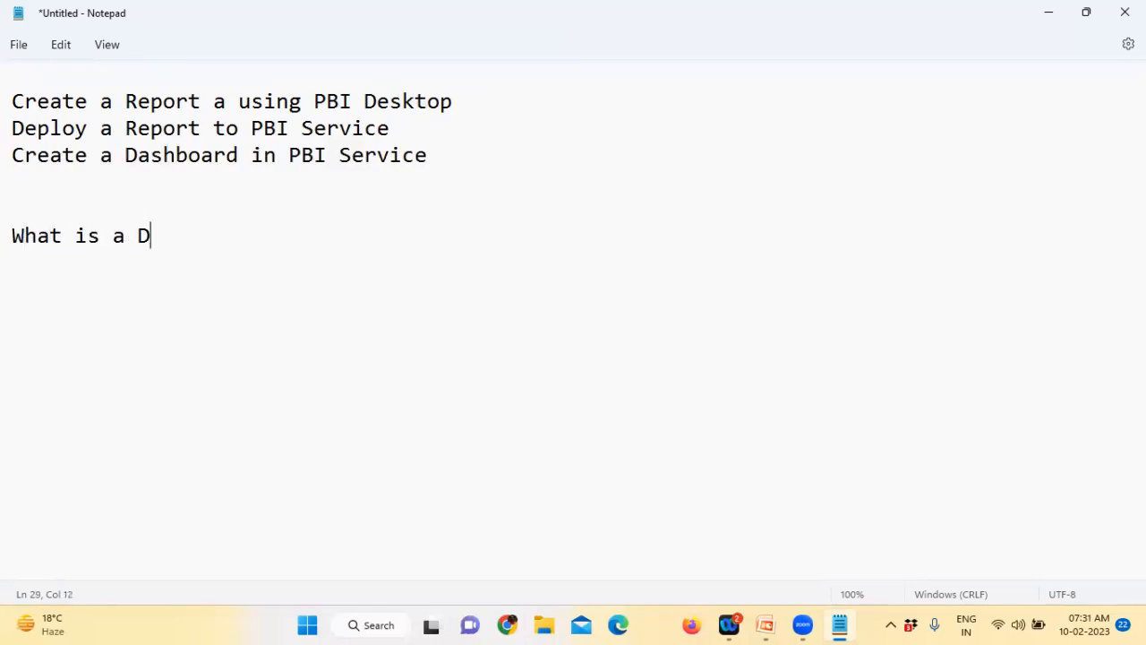
key("BackSpace")
key("BackSpace")
key("BackSpace")
type("asj")
key("BackSpace")
type("hno")
key("BackSpace")
key("BackSpace")
type("bo")
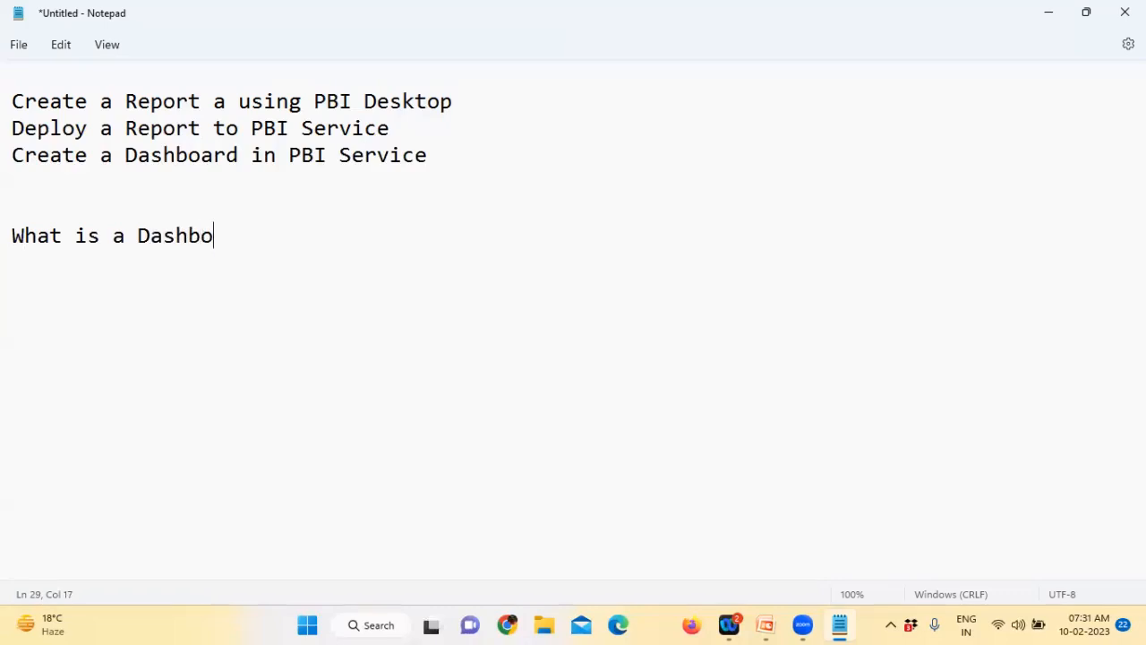
type("ard...?")
Write the question "Why Dashboard...?" on the line directly below the first dashboard question
key("Return")
type("Wht")
key("BackSpace")
type("y dash")
key("BackSpace")
key("BackSpace")
key("BackSpace")
key("BackSpace")
type("Dashboard...?")
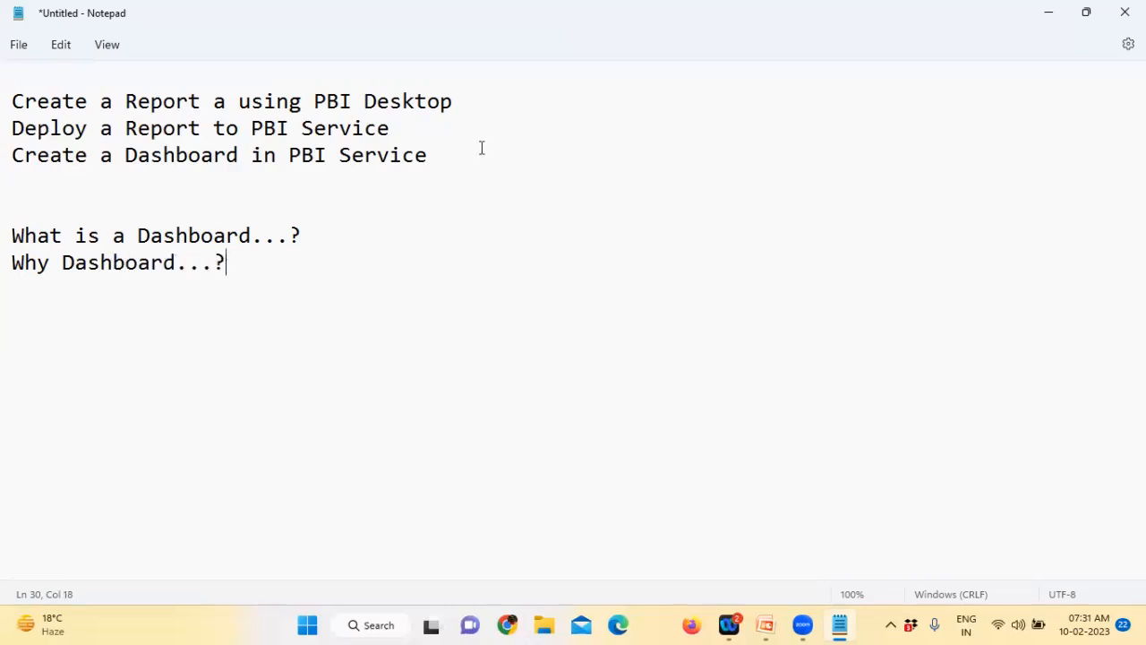
After a blank line below the questions, write "AdvWorks --- Dataset -- Reports -- Pages --- Visulalizations"
key("Return")
key("Return")
type("Adve")
key("BackSpace")
key("BackSpace")
key("BackSpace")
type("dvWorks --- Dataset --")
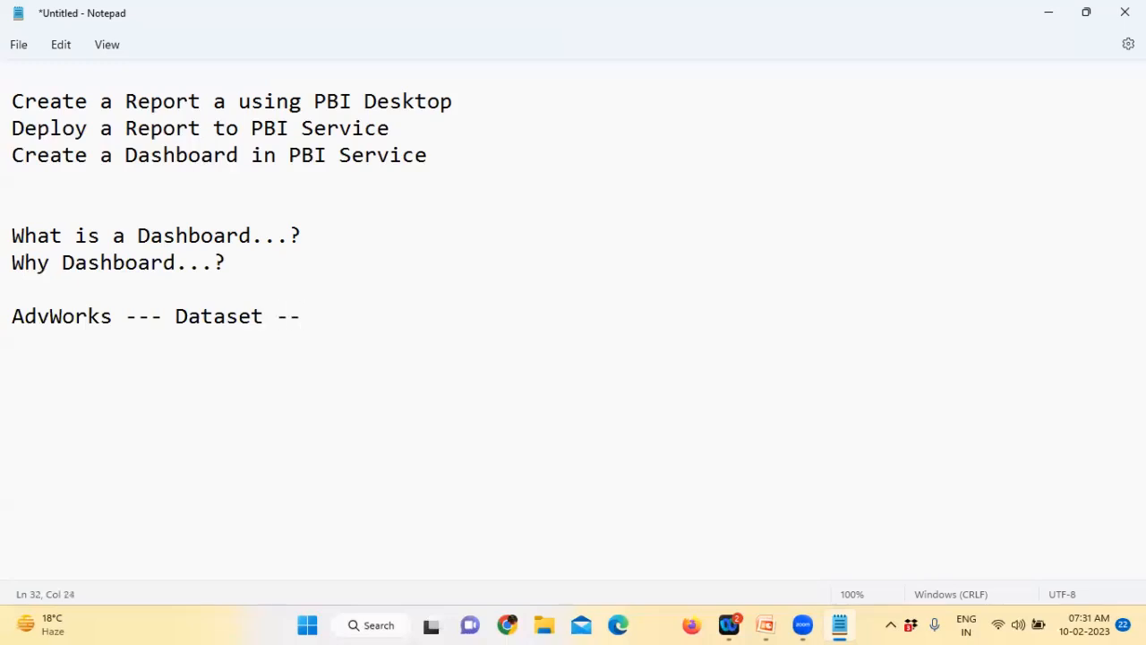
type(" Reports")
type(" -- ")
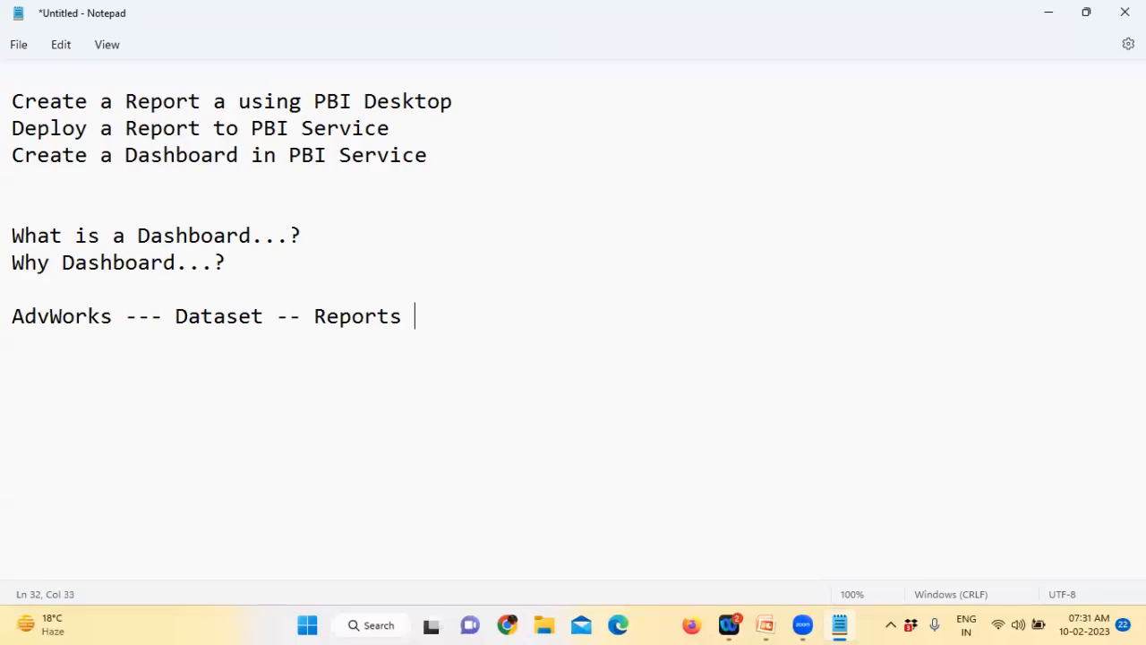
type("Pages ")
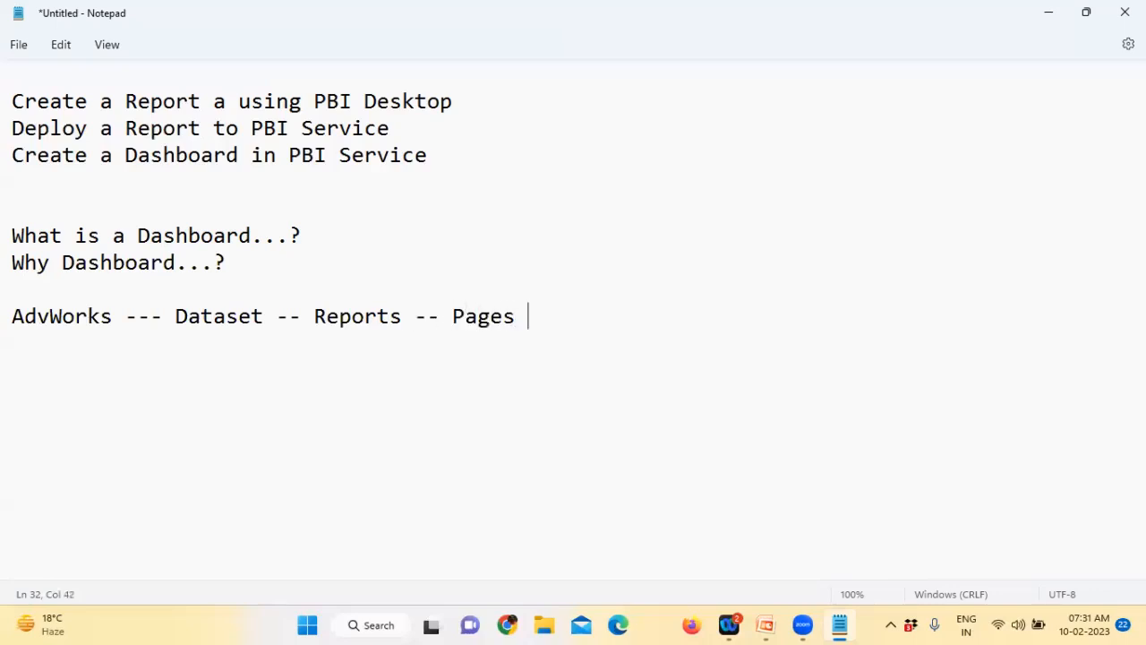
type("--- Vi")
key("BackSpace")
type("la")
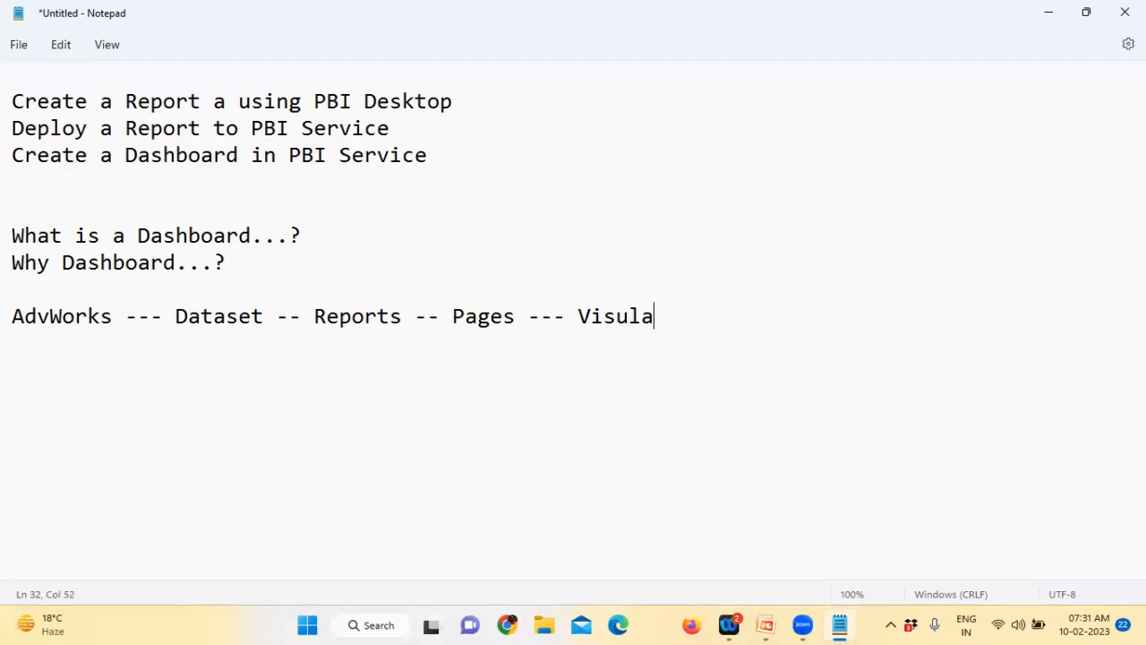
key("BackSpace")
key("BackSpace")
type("alizations")
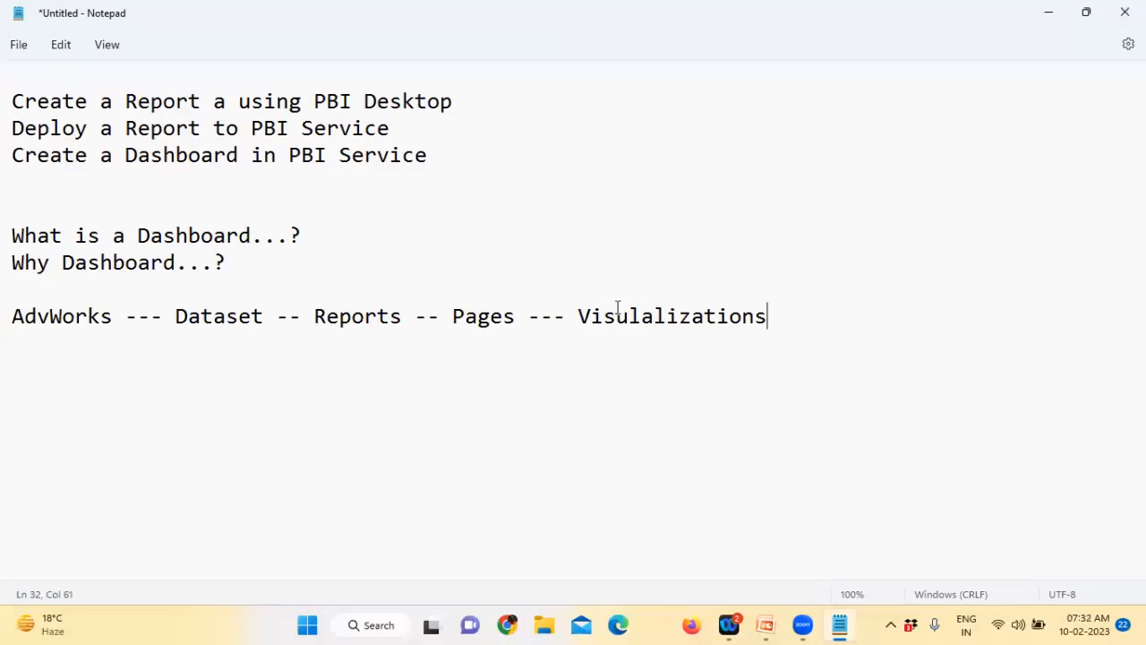
left_click_drag(628, 315, 653, 322)
left_click(653, 322)
left_click_drag(578, 315, 791, 313)
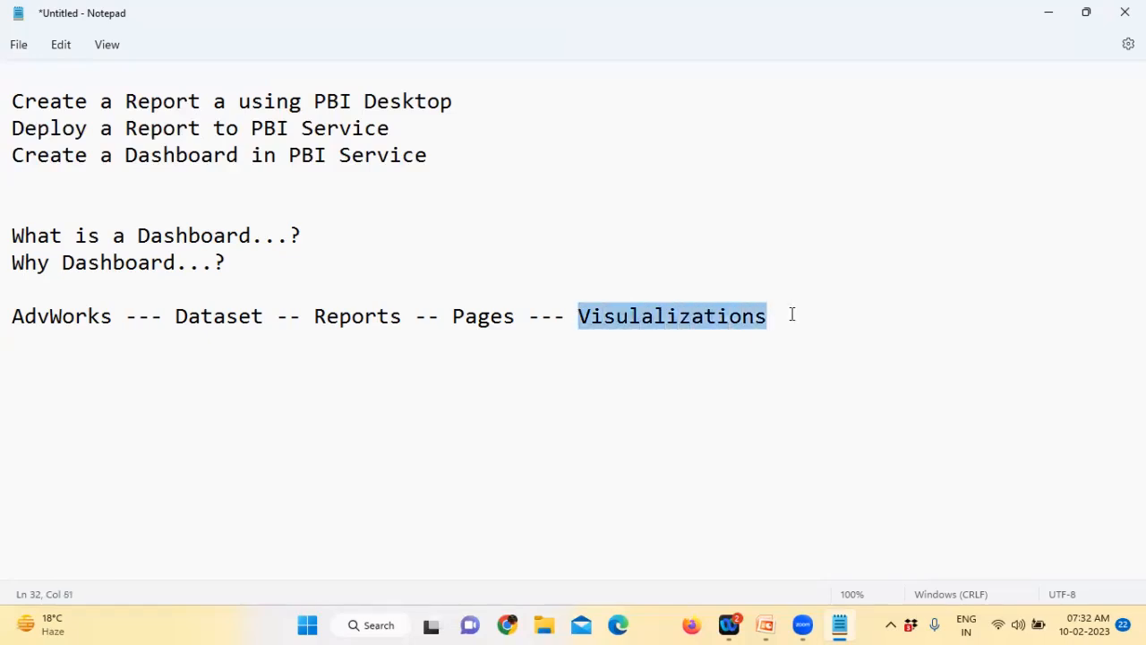
left_click_drag(454, 318, 529, 324)
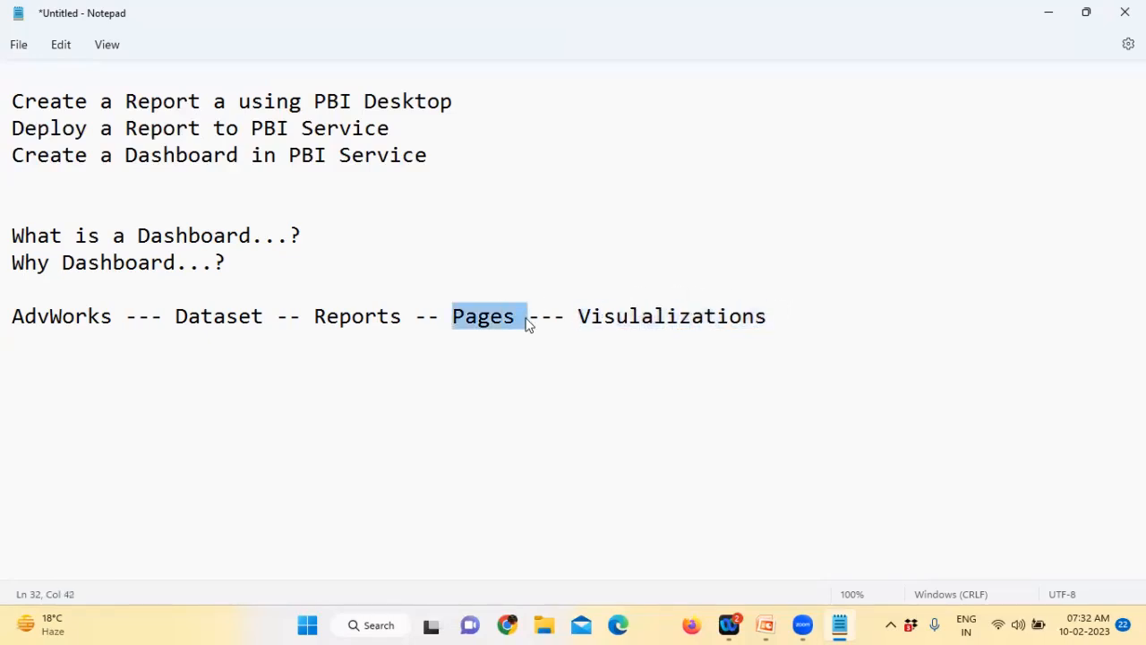
Insert "(.pbix)" after the word Reports in the AdvWorks line
left_click(405, 320)
type("( ")
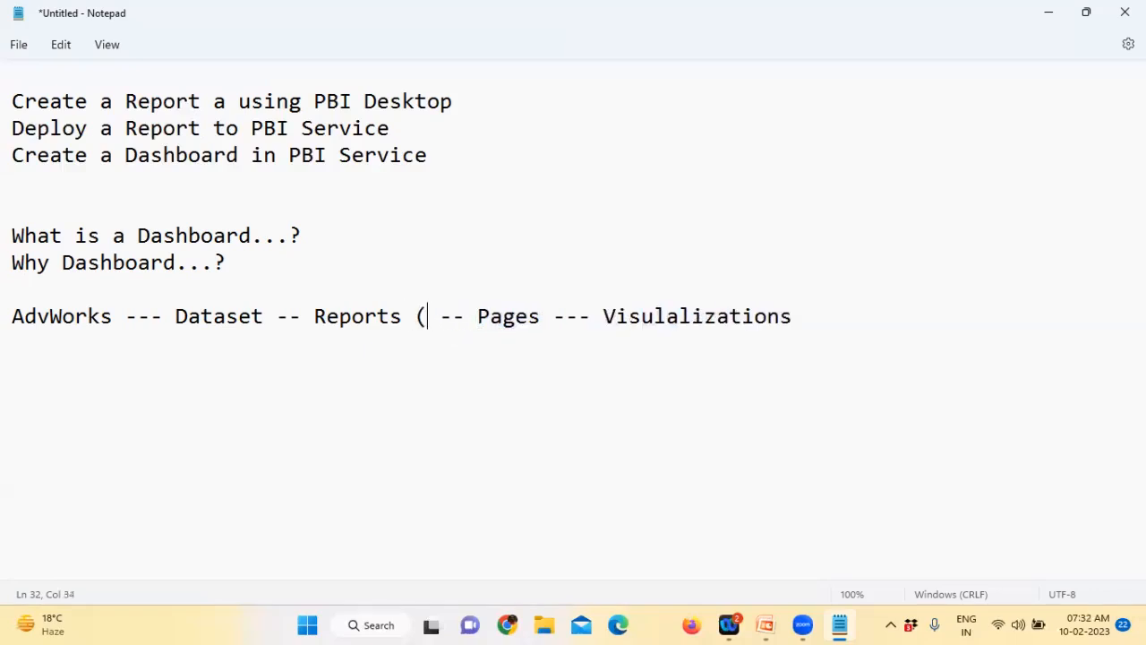
type(".pbix")
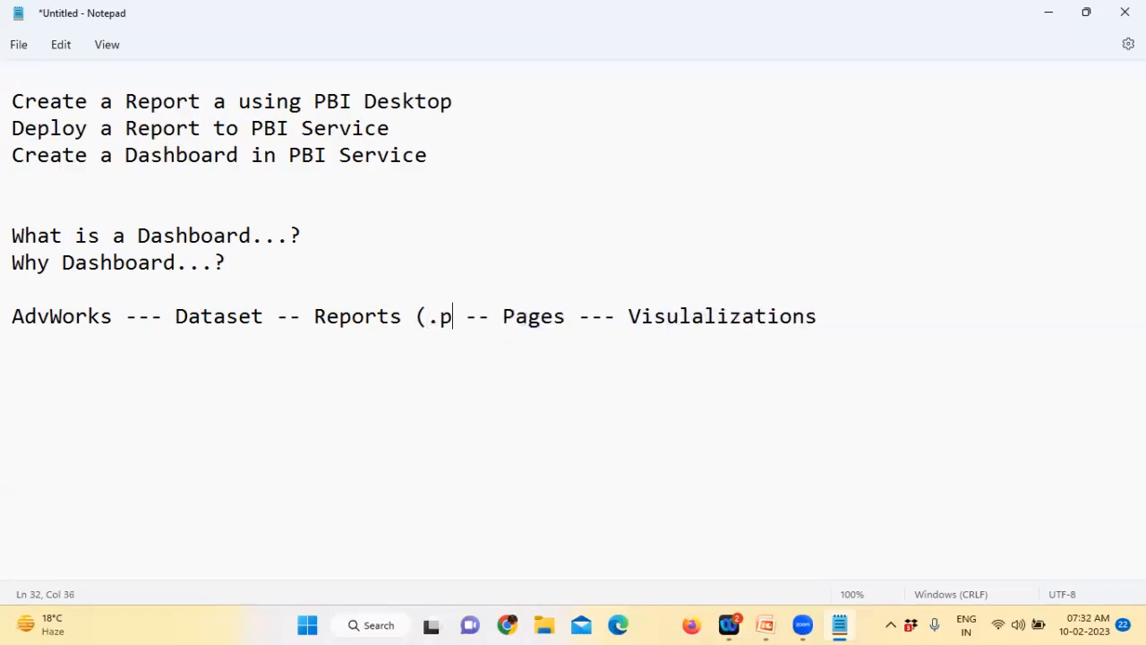
type(")")
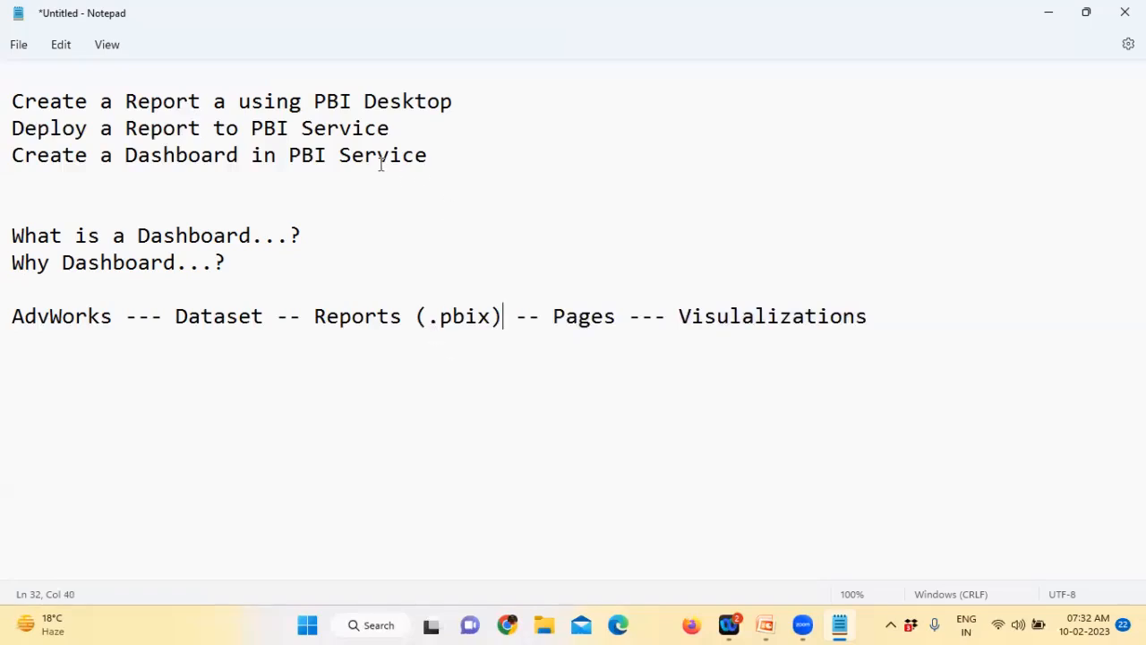
Switch to Power BI Desktop by launching it, and dismiss its welcome screen to reach a blank report
left_click_drag(315, 101, 484, 100)
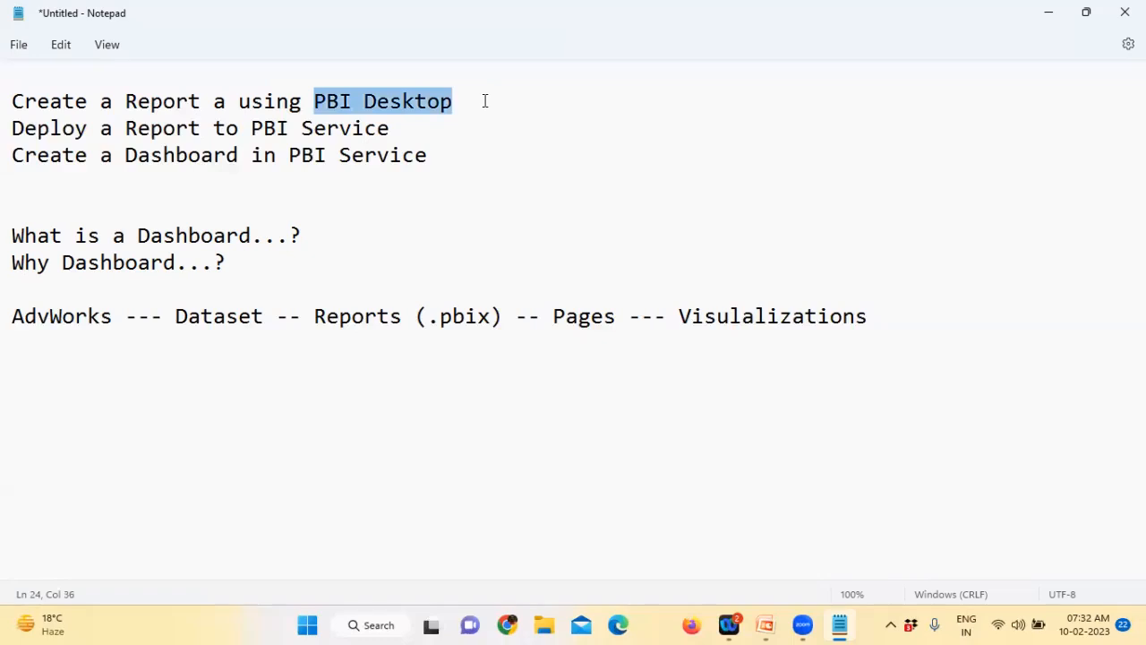
left_click(307, 625)
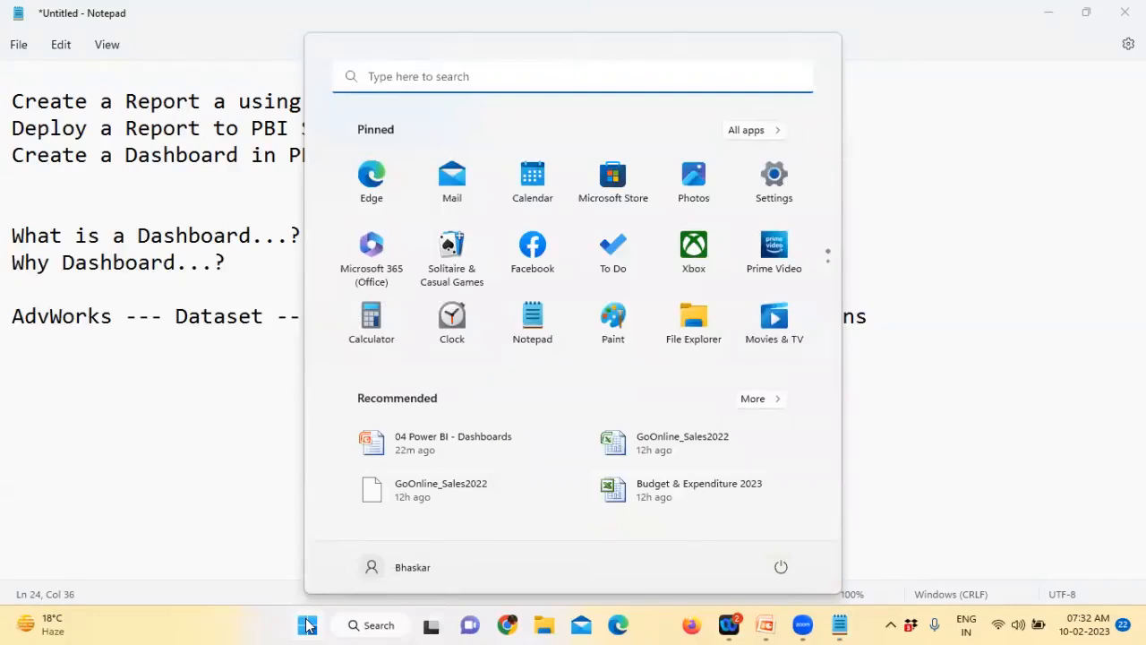
type("power")
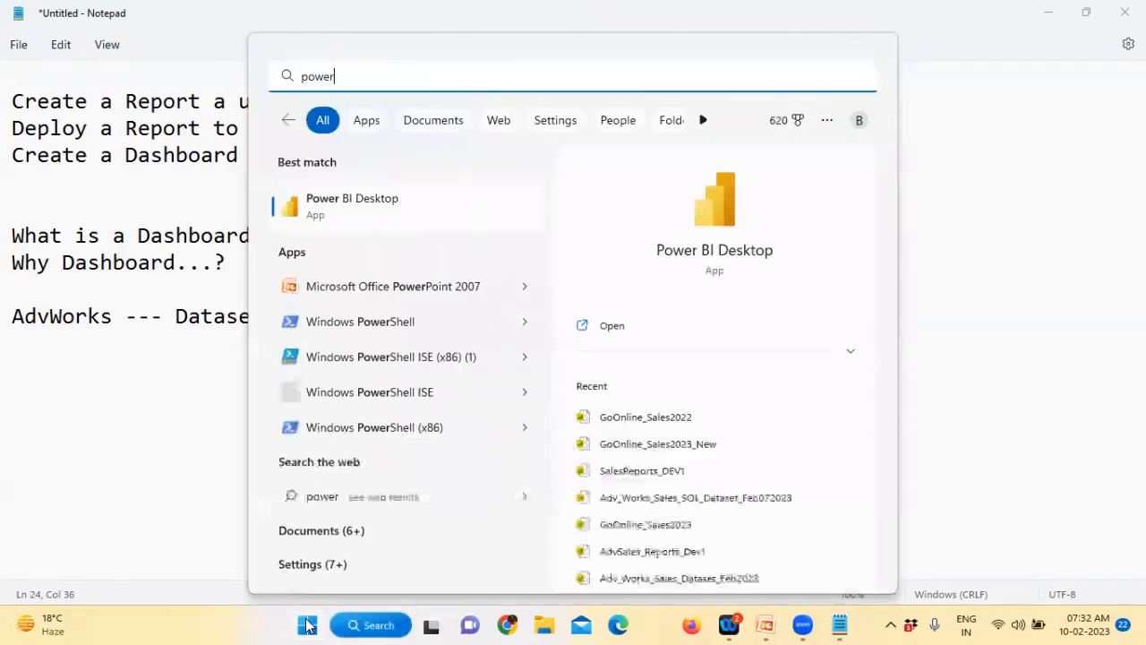
left_click(409, 213)
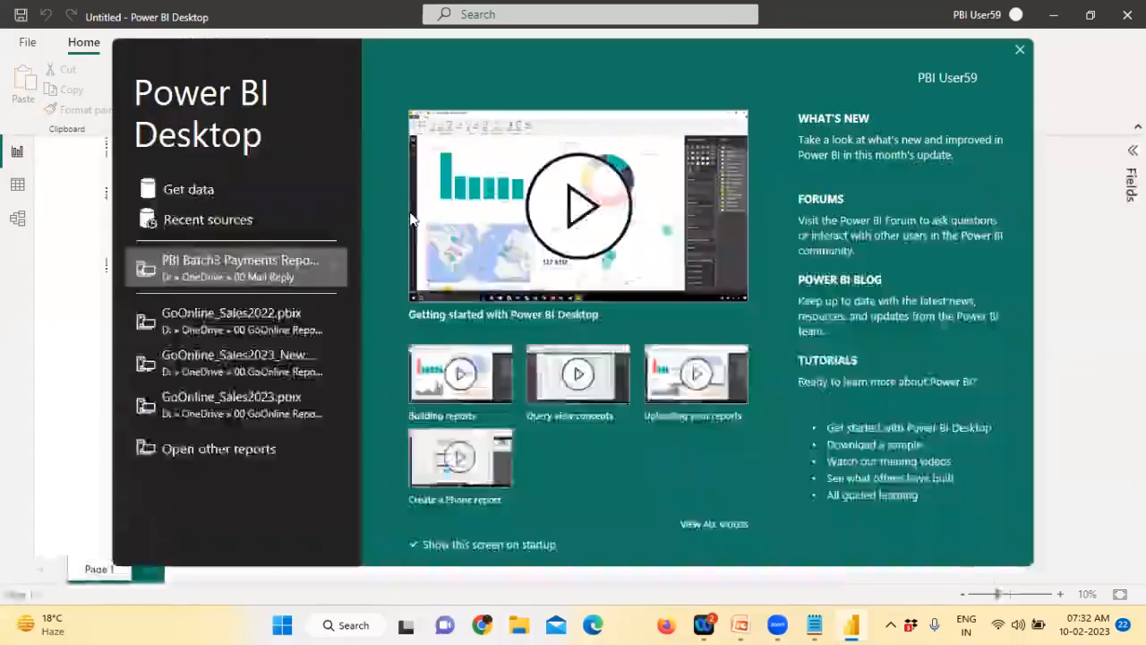
left_click(1019, 51)
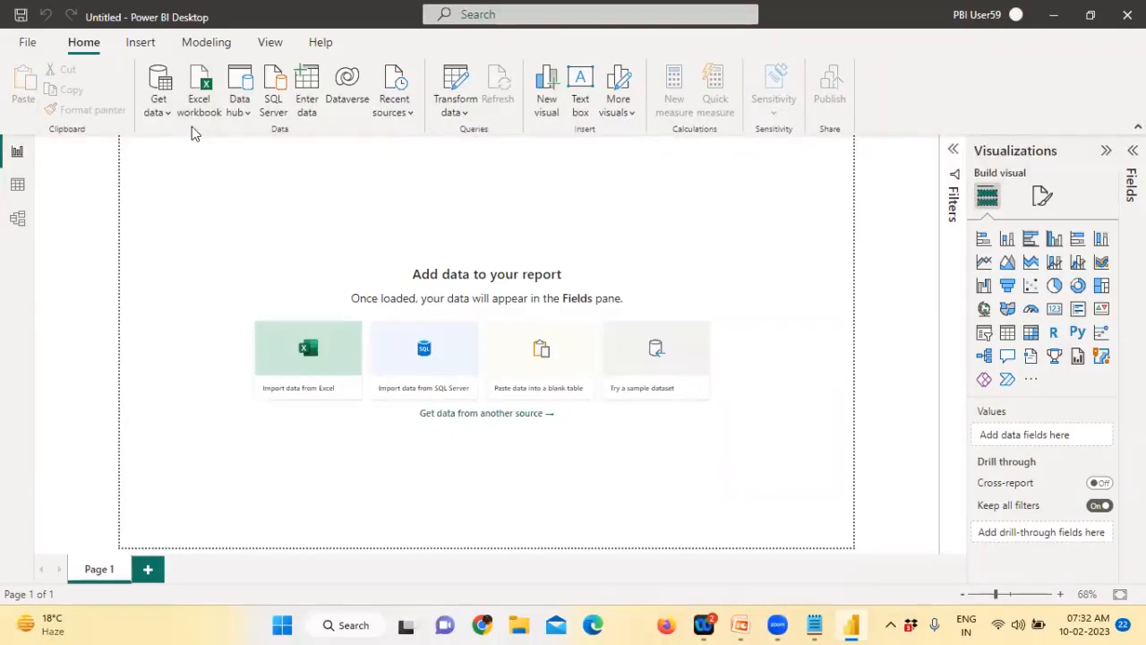
Connect the report to the existing Power BI dataset Adv_Works_Sales_SQL_Dataset_Feb072023 owned by PBI User56
left_click(163, 115)
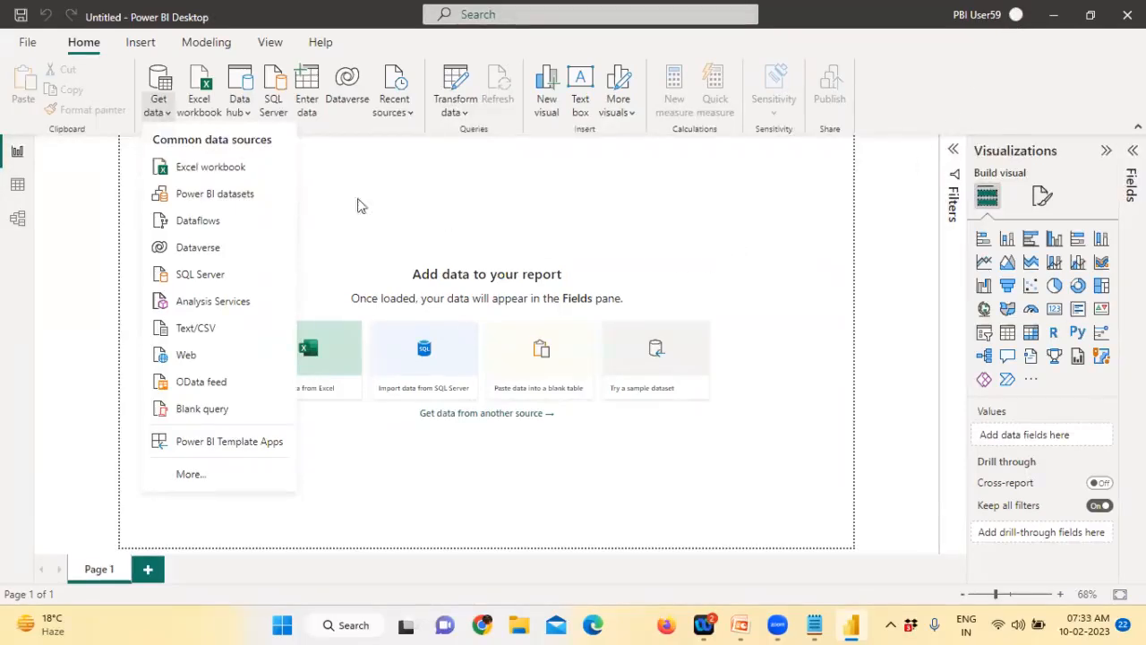
left_click(224, 206)
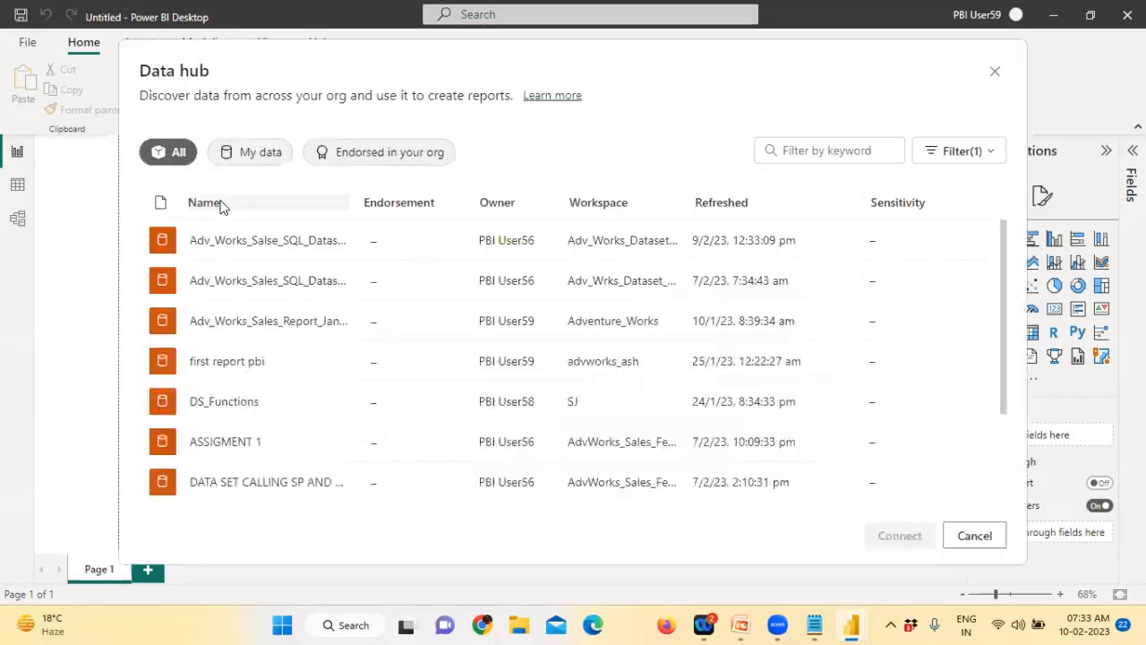
left_click(253, 283)
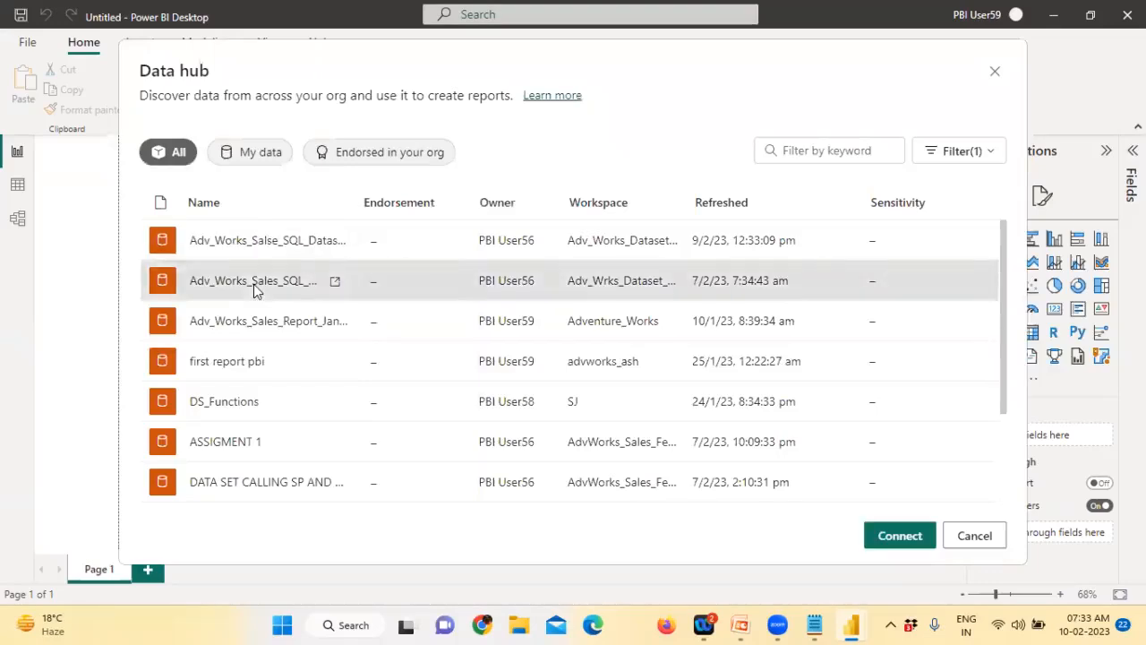
left_click(896, 540)
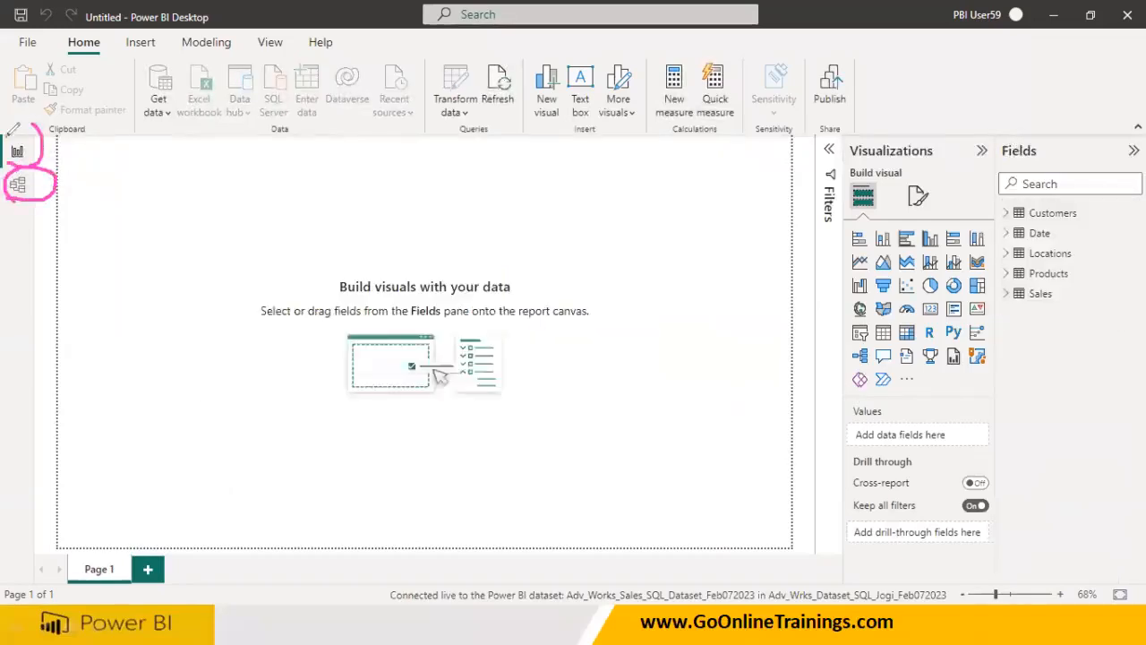
With the annotation pen, box the listed data tables, label them "PBI Ser" and "RAM", and enclose everything in a larger frame
mouse_move(992, 316)
left_mouse_down()
mouse_move(1077, 333)
mouse_move(1089, 273)
mouse_move(1080, 190)
left_mouse_up()
mouse_move(1010, 342)
left_mouse_down()
mouse_move(1044, 344)
mouse_move(1054, 378)
mouse_move(1099, 351)
mouse_move(1085, 374)
mouse_move(1117, 379)
mouse_move(1103, 351)
left_mouse_up()
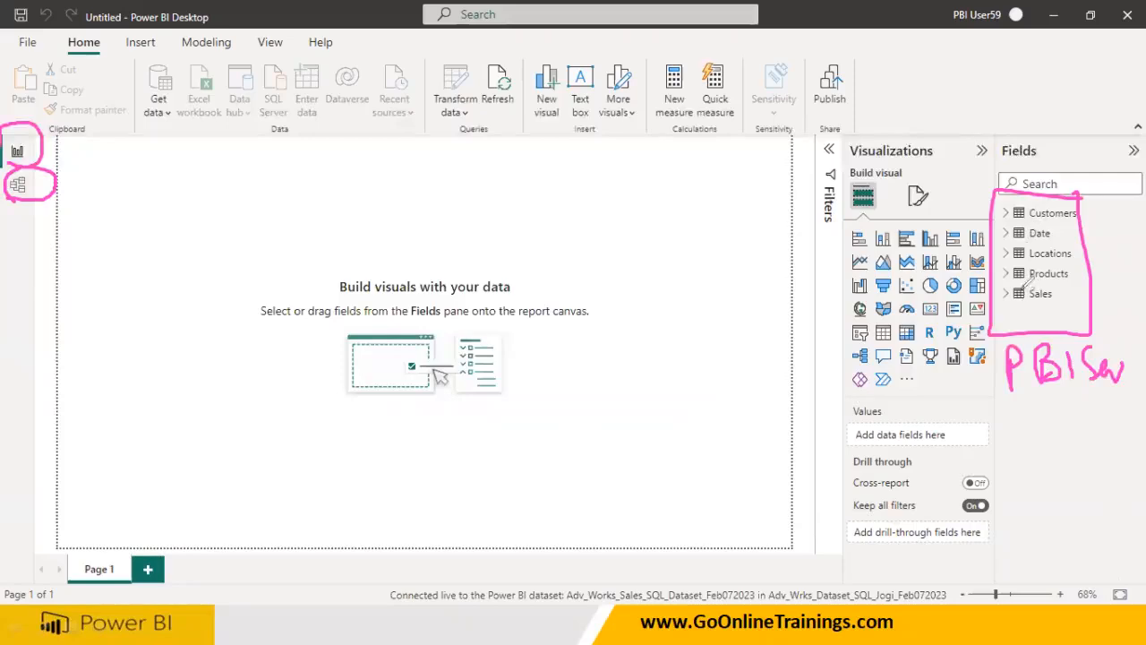
mouse_move(1007, 176)
left_mouse_down()
mouse_move(1009, 139)
mouse_move(1029, 170)
mouse_move(1050, 152)
mouse_move(1080, 156)
left_mouse_up()
mouse_move(942, 81)
left_mouse_down()
mouse_move(931, 428)
mouse_move(1137, 427)
mouse_move(1139, 308)
mouse_move(1112, 61)
mouse_move(936, 81)
left_mouse_up()
Sketch a laptop on the report canvas and handwrite the person's name and the location "HYD" beneath it
mouse_move(340, 212)
left_mouse_down()
mouse_move(438, 313)
mouse_move(464, 221)
mouse_move(339, 215)
left_mouse_up()
mouse_move(296, 398)
left_mouse_down()
mouse_move(352, 340)
mouse_move(535, 371)
left_mouse_up()
left_click_drag(386, 381, 277, 394)
mouse_move(348, 419)
left_mouse_down()
mouse_move(348, 455)
mouse_move(369, 457)
mouse_move(421, 421)
mouse_move(428, 439)
mouse_move(488, 440)
left_mouse_up()
mouse_move(483, 488)
left_mouse_down()
mouse_move(481, 519)
mouse_move(521, 503)
left_mouse_up()
left_click_drag(530, 467, 573, 489)
mouse_move(582, 467)
left_mouse_down()
mouse_move(584, 506)
mouse_move(596, 502)
left_mouse_up()
Draw a line labelled "INTERNET" from the laptop sketch to the service frame, and write "US/IN" below the frame
mouse_move(523, 257)
left_mouse_down()
mouse_move(931, 239)
mouse_move(922, 261)
left_mouse_up()
mouse_move(687, 272)
left_mouse_down()
mouse_move(687, 301)
mouse_move(734, 289)
mouse_move(753, 310)
mouse_move(778, 283)
mouse_move(804, 315)
mouse_move(850, 291)
mouse_move(859, 315)
left_mouse_up()
mouse_move(849, 286)
left_mouse_down()
mouse_move(881, 313)
mouse_move(893, 294)
left_mouse_up()
left_click_drag(892, 268, 910, 277)
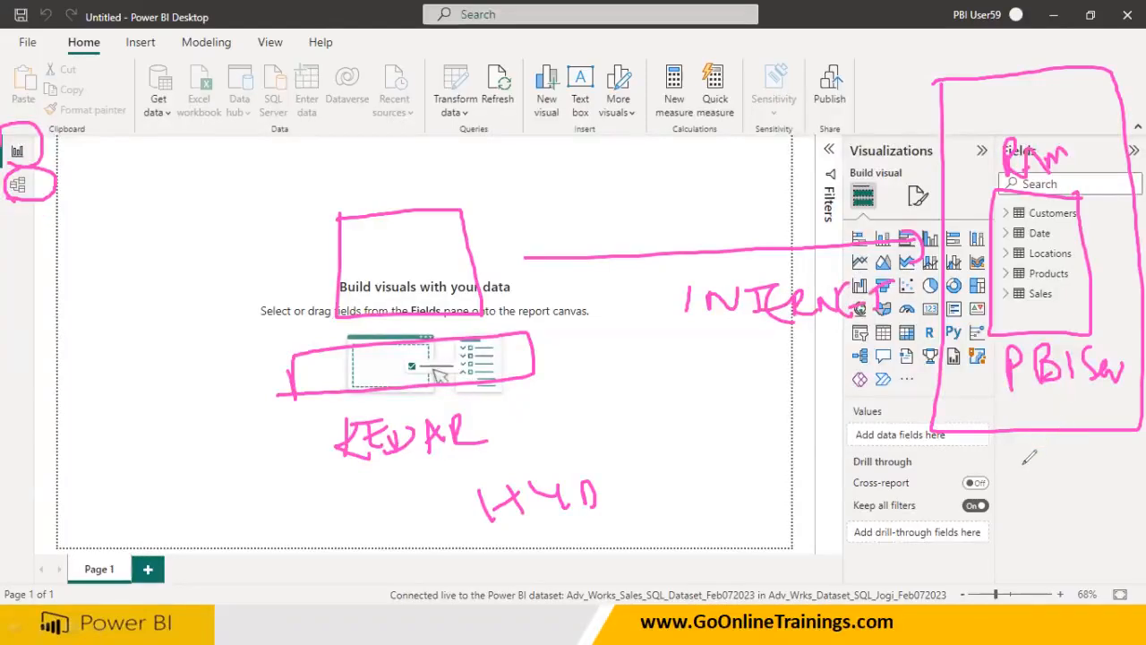
mouse_move(992, 438)
left_mouse_down()
mouse_move(1015, 435)
mouse_move(1026, 451)
mouse_move(1016, 469)
left_mouse_up()
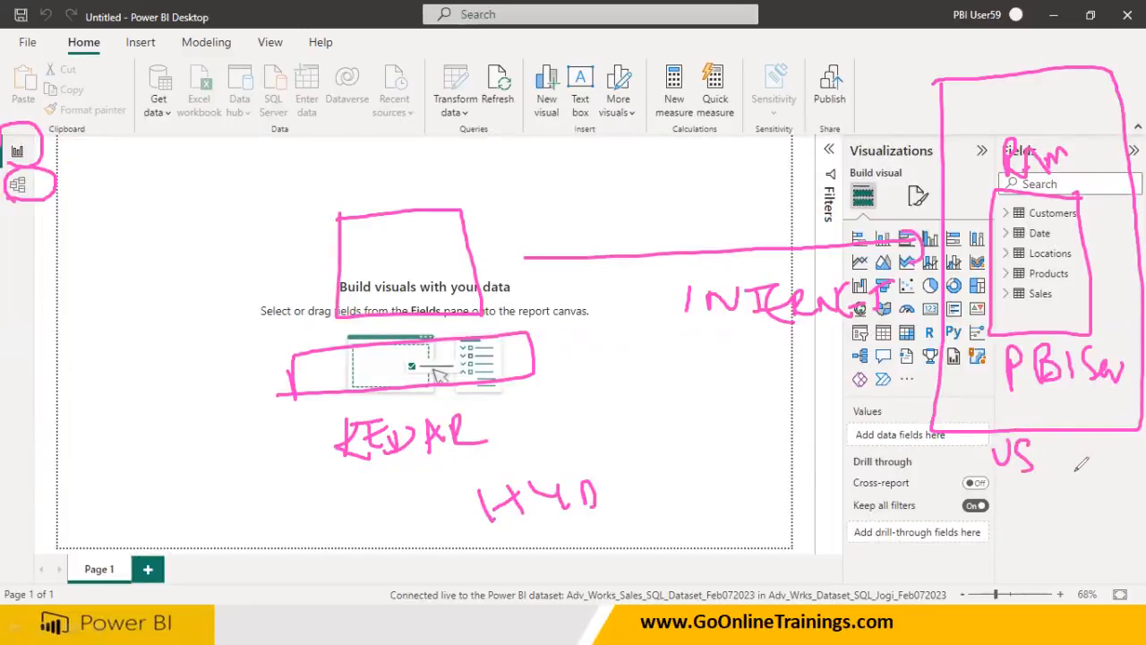
mouse_move(1049, 436)
left_mouse_down()
mouse_move(1036, 497)
mouse_move(1093, 464)
left_mouse_up()
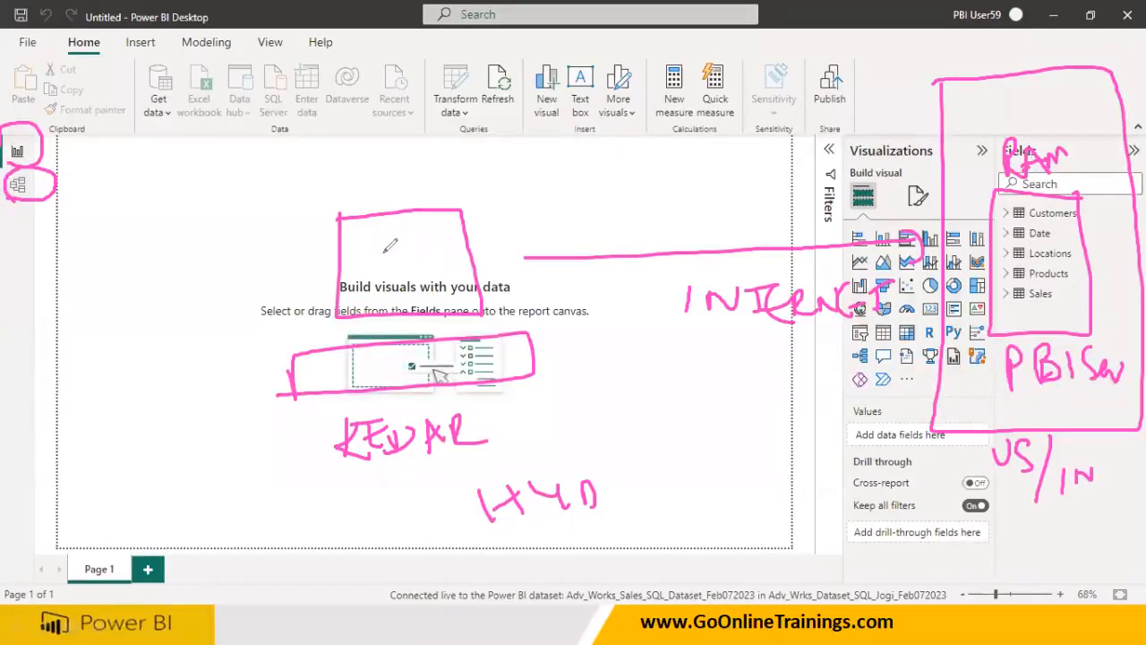
Draw a small box labelled "RAM" inside the laptop sketch, and a crossed-out arrow leading to it from the framed tables
mouse_move(381, 254)
left_mouse_down()
mouse_move(430, 244)
mouse_move(387, 272)
left_mouse_up()
mouse_move(395, 216)
left_mouse_down()
mouse_move(396, 238)
mouse_move(437, 213)
mouse_move(460, 231)
left_mouse_up()
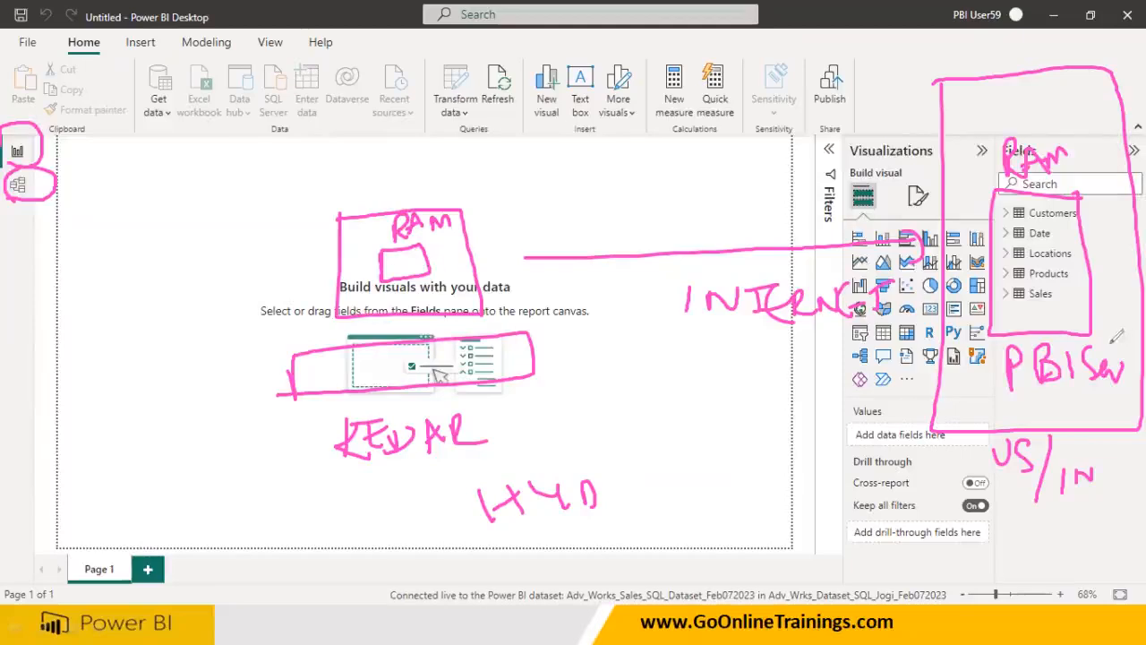
mouse_move(1023, 321)
left_mouse_down()
mouse_move(441, 265)
mouse_move(424, 277)
mouse_move(424, 260)
mouse_move(457, 267)
left_mouse_up()
left_click_drag(561, 290, 619, 344)
left_click_drag(614, 299, 573, 341)
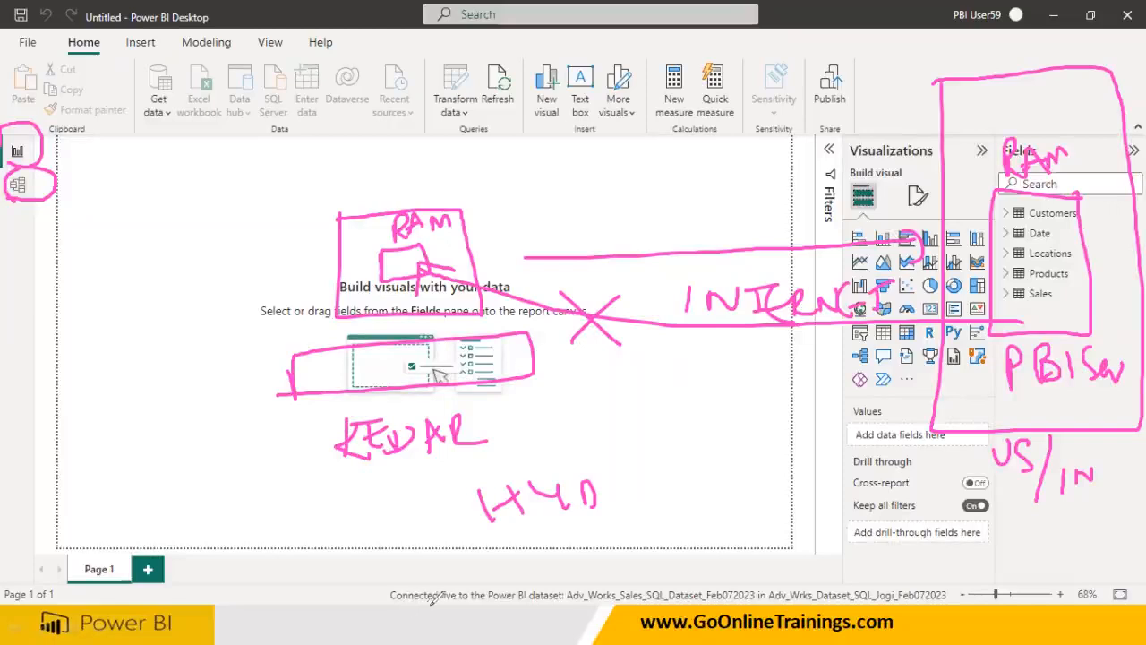
Box the "Connected live to the" status text and draw a cross beside the handwritten person's name
mouse_move(455, 577)
left_mouse_down()
mouse_move(390, 583)
mouse_move(383, 608)
mouse_move(488, 609)
mouse_move(488, 584)
mouse_move(451, 580)
left_mouse_up()
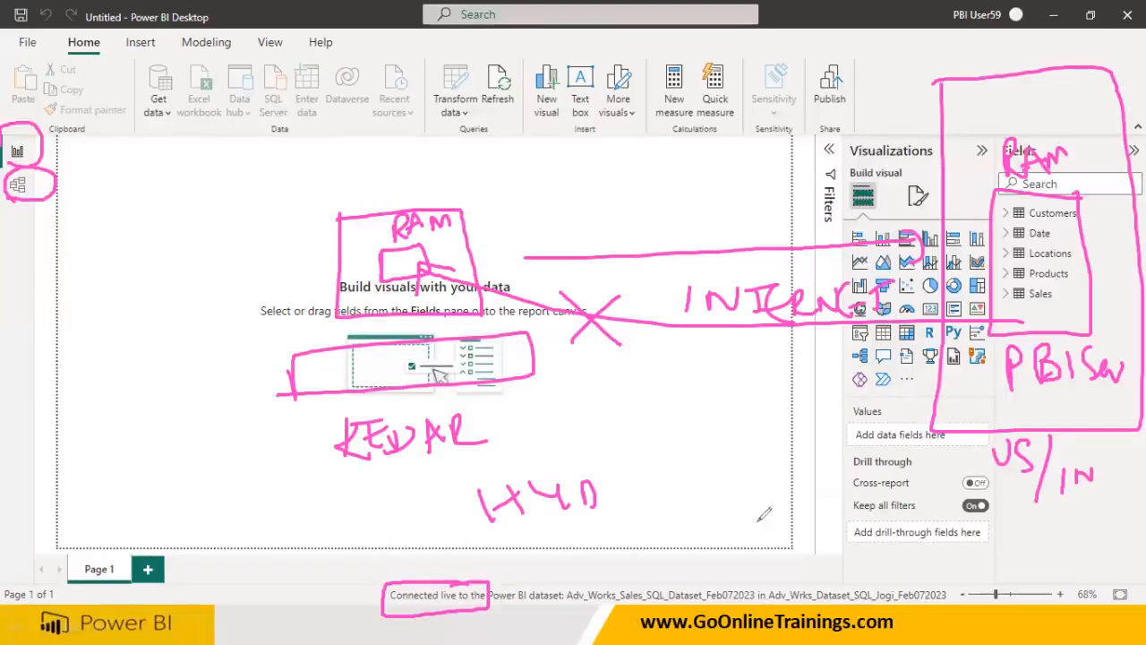
mouse_move(491, 418)
left_mouse_down()
mouse_move(567, 436)
mouse_move(507, 464)
left_mouse_up()
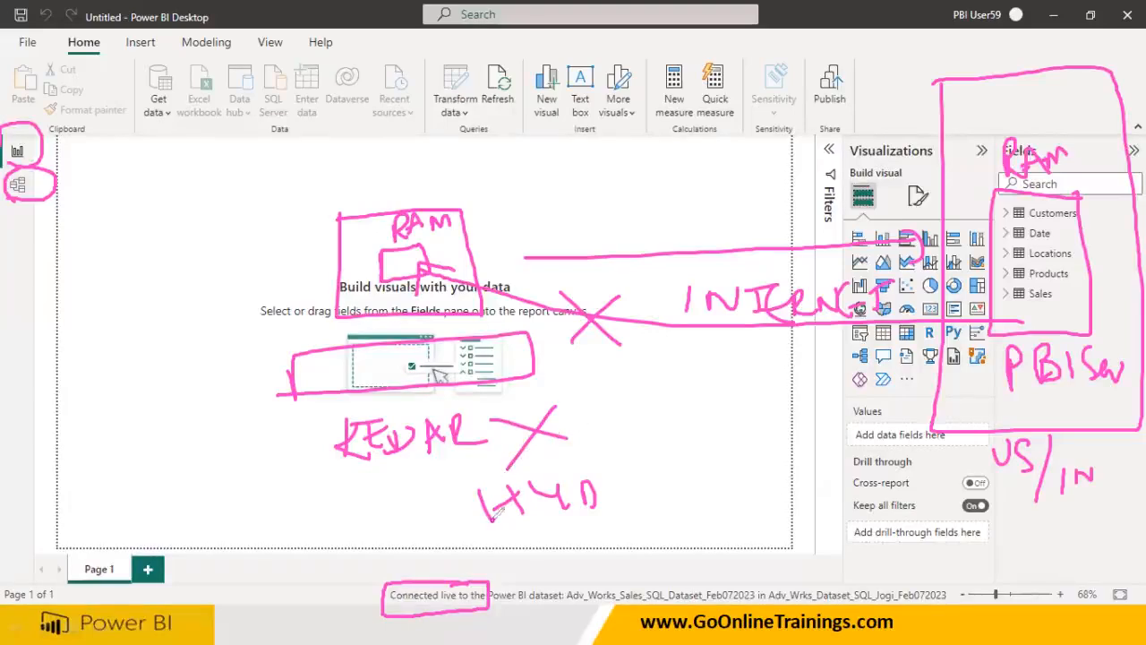
Draw a line from the boxed status text to a handwritten note "Import", and mark it with a circled 1
mouse_move(454, 585)
left_mouse_down()
mouse_move(683, 499)
mouse_move(683, 468)
left_mouse_up()
left_click(682, 471)
mouse_move(673, 517)
left_mouse_down()
mouse_move(729, 478)
mouse_move(810, 461)
mouse_move(819, 421)
mouse_move(832, 426)
left_mouse_up()
mouse_move(620, 438)
left_mouse_down()
mouse_move(624, 462)
mouse_move(631, 430)
left_mouse_up()
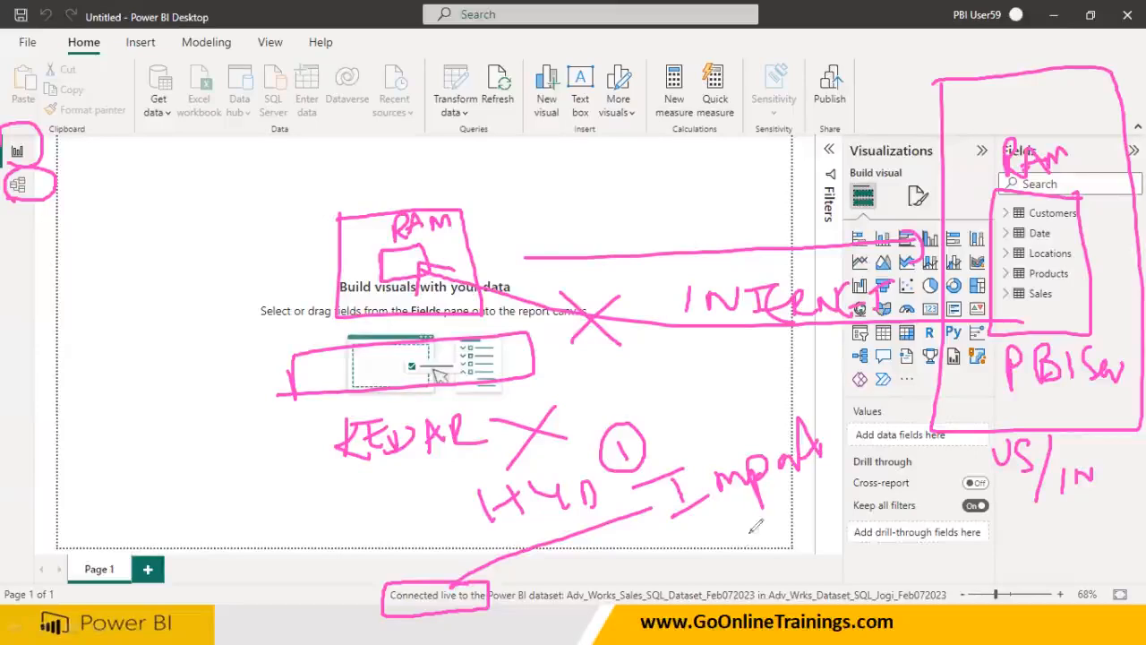
Below "Import", handwrite a circled 2 with "DQ - SQL" and a circled 3 with an underlined "Live"
left_click_drag(666, 548, 683, 553)
mouse_move(677, 529)
left_mouse_down()
mouse_move(658, 554)
mouse_move(761, 521)
mouse_move(775, 528)
mouse_move(770, 538)
mouse_move(876, 491)
mouse_move(894, 503)
mouse_move(905, 483)
left_mouse_up()
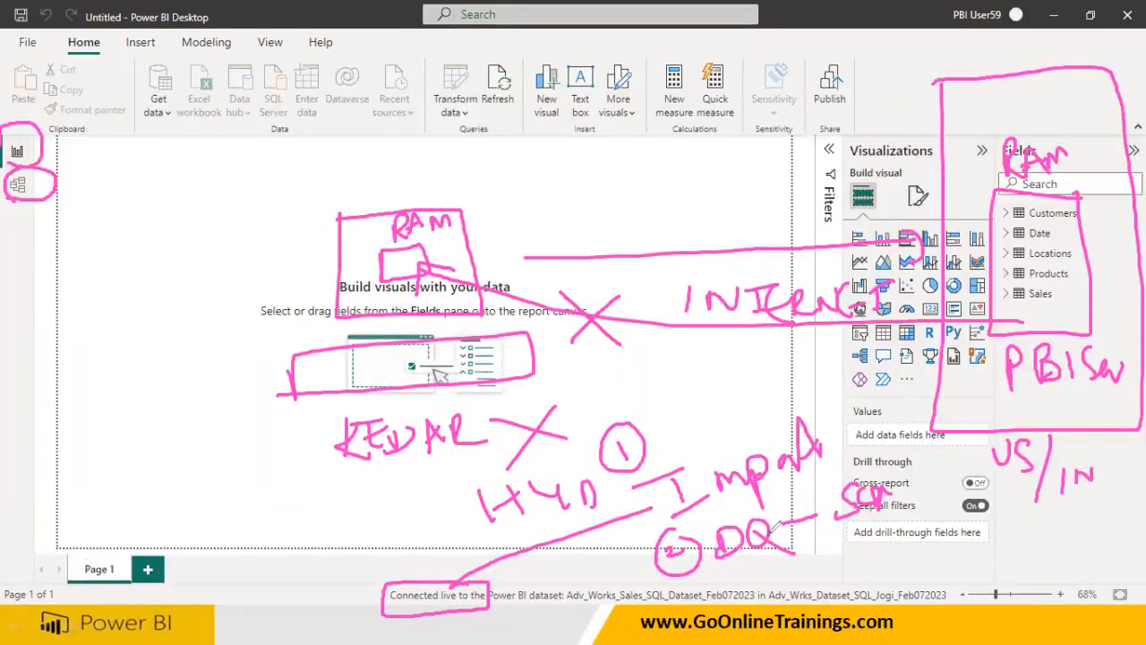
mouse_move(750, 558)
left_mouse_down()
mouse_move(732, 584)
mouse_move(739, 601)
mouse_move(753, 567)
mouse_move(772, 614)
mouse_move(804, 579)
mouse_move(807, 593)
mouse_move(836, 573)
mouse_move(956, 569)
left_mouse_up()
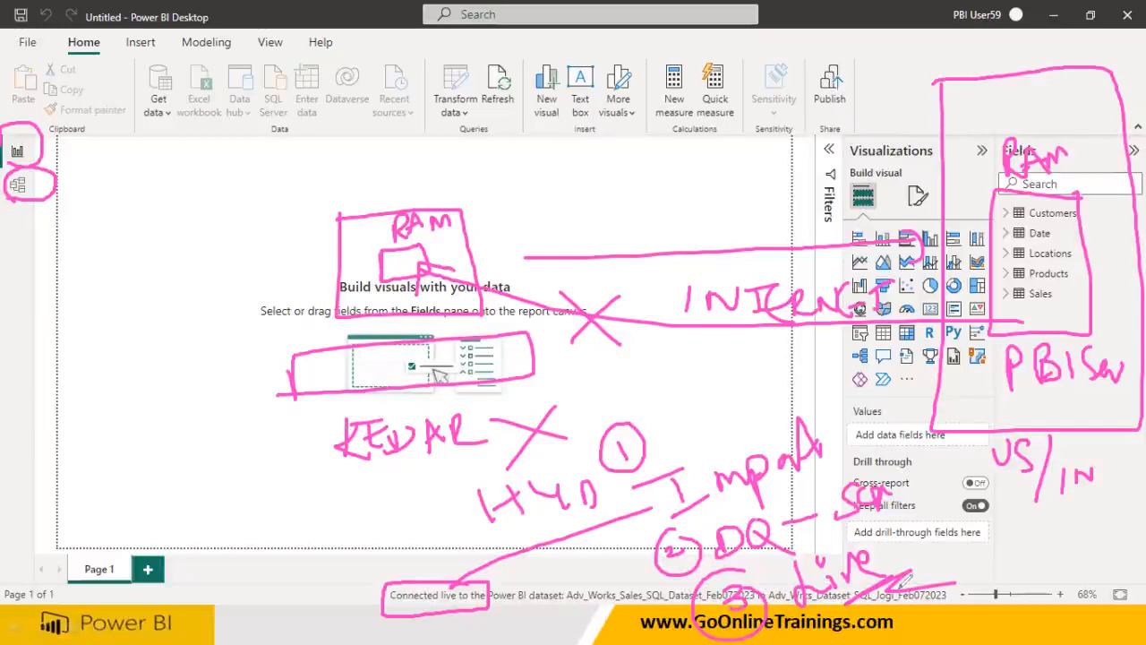
Draw parentheses after the handwritten "Import" and "SQL" notes, with a dash inside the first pair
mouse_move(851, 385)
left_mouse_down()
mouse_move(838, 408)
mouse_move(846, 433)
mouse_move(888, 396)
left_mouse_up()
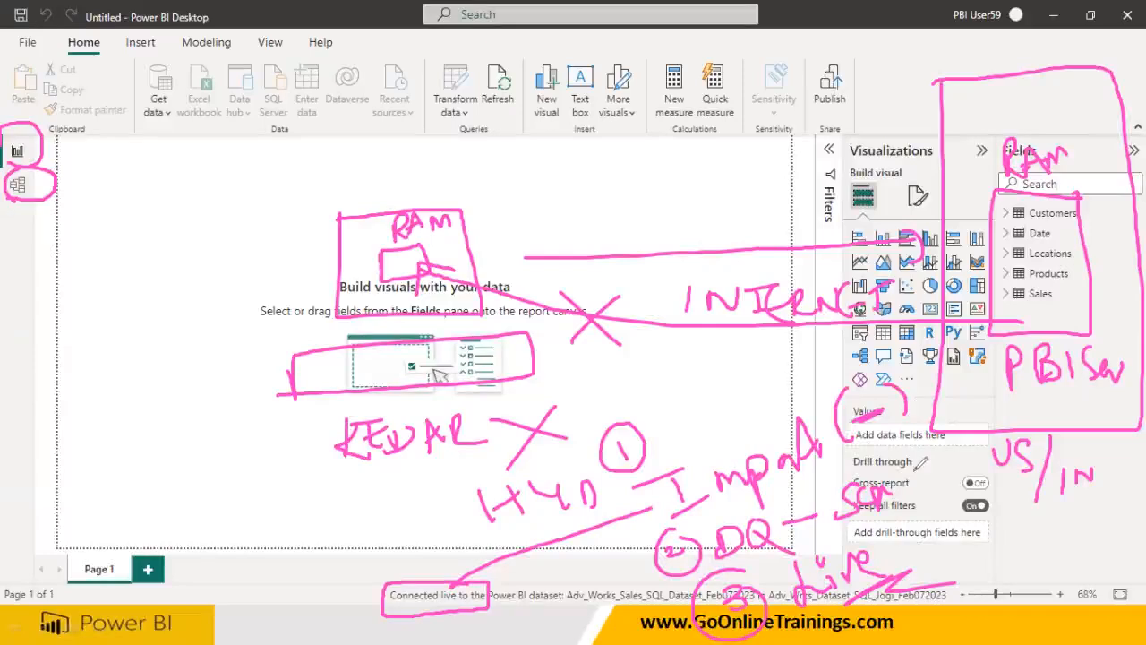
left_click_drag(908, 460, 928, 500)
left_click_drag(940, 446, 970, 484)
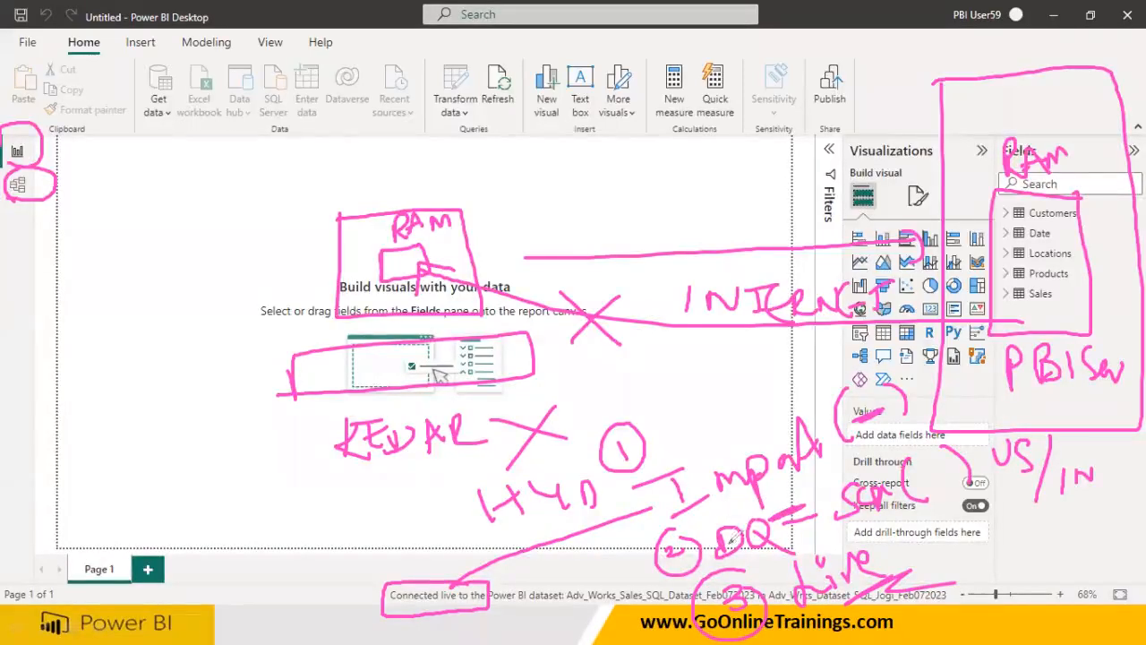
Link a handwritten "DIB" note to the circled 2 and add another underline beneath "Live"
mouse_move(667, 566)
left_mouse_down()
mouse_move(545, 579)
mouse_move(587, 566)
mouse_move(584, 546)
mouse_move(604, 568)
left_mouse_up()
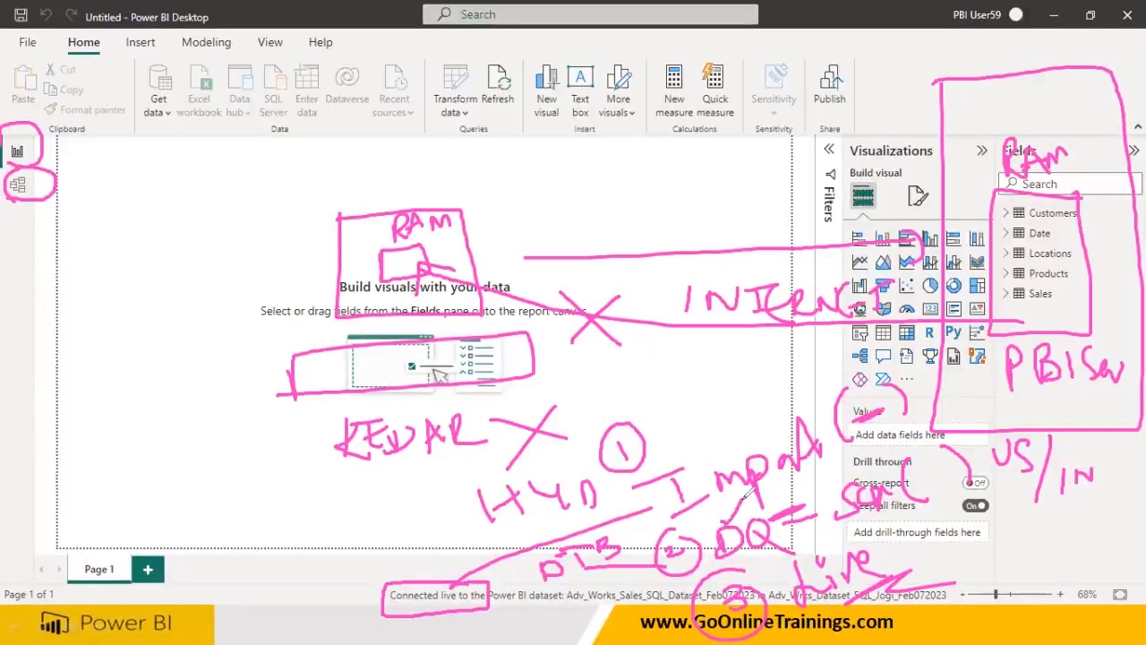
mouse_move(797, 618)
left_mouse_down()
mouse_move(953, 574)
mouse_move(867, 582)
left_mouse_up()
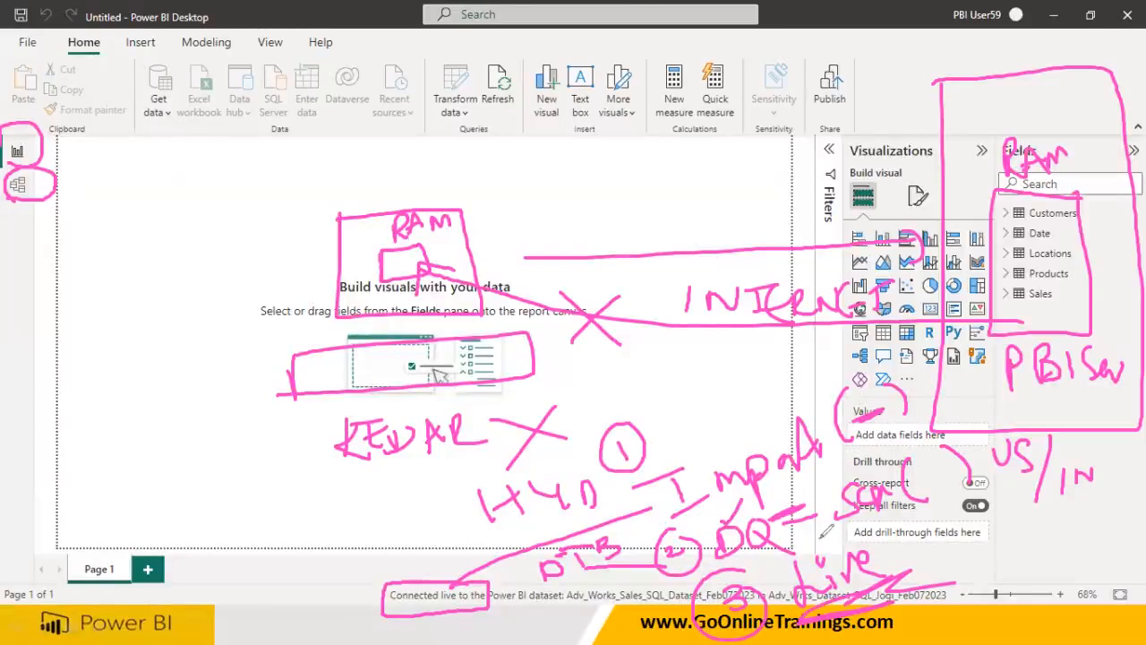
Handwrite "No Data + schema" beside the "Live" note and draw slash marks next to the tables in the field list
mouse_move(957, 538)
left_mouse_down()
mouse_move(972, 544)
mouse_move(973, 531)
left_mouse_up()
mouse_move(982, 528)
left_mouse_down()
mouse_move(987, 538)
mouse_move(982, 529)
left_mouse_up()
mouse_move(1011, 525)
left_mouse_down()
mouse_move(1007, 553)
mouse_move(1079, 510)
mouse_move(1072, 523)
mouse_move(1110, 508)
left_mouse_up()
mouse_move(984, 582)
left_mouse_down()
mouse_move(1070, 557)
mouse_move(1097, 573)
mouse_move(1124, 552)
mouse_move(1137, 562)
left_mouse_up()
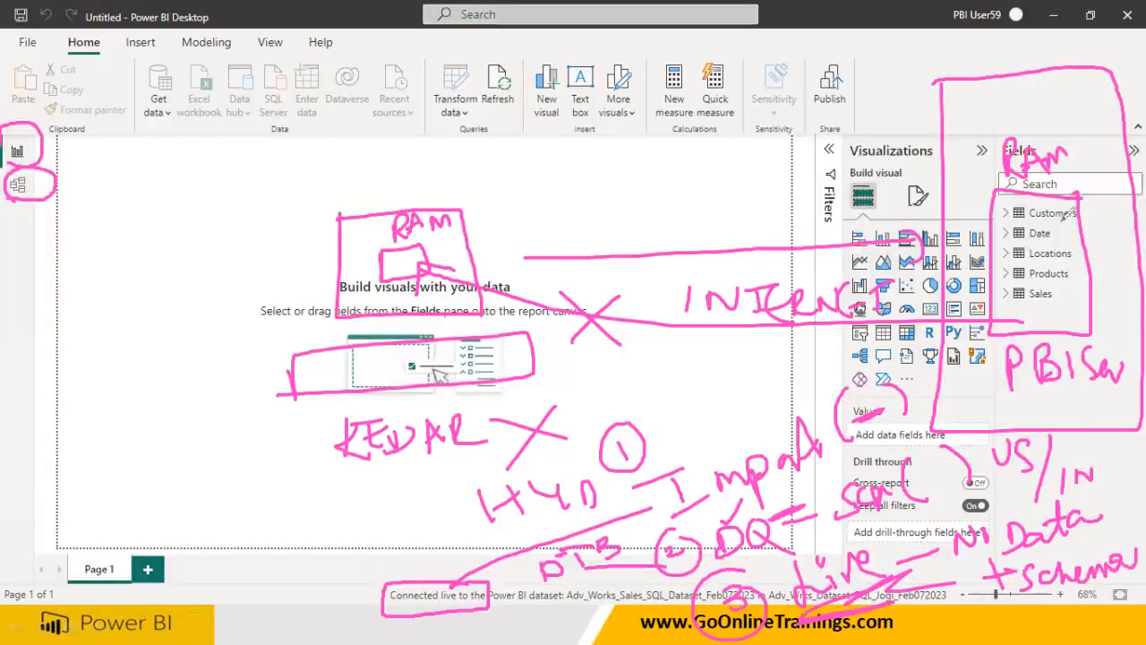
mouse_move(1086, 204)
left_mouse_down()
mouse_move(1065, 261)
mouse_move(1101, 242)
mouse_move(1058, 292)
left_mouse_up()
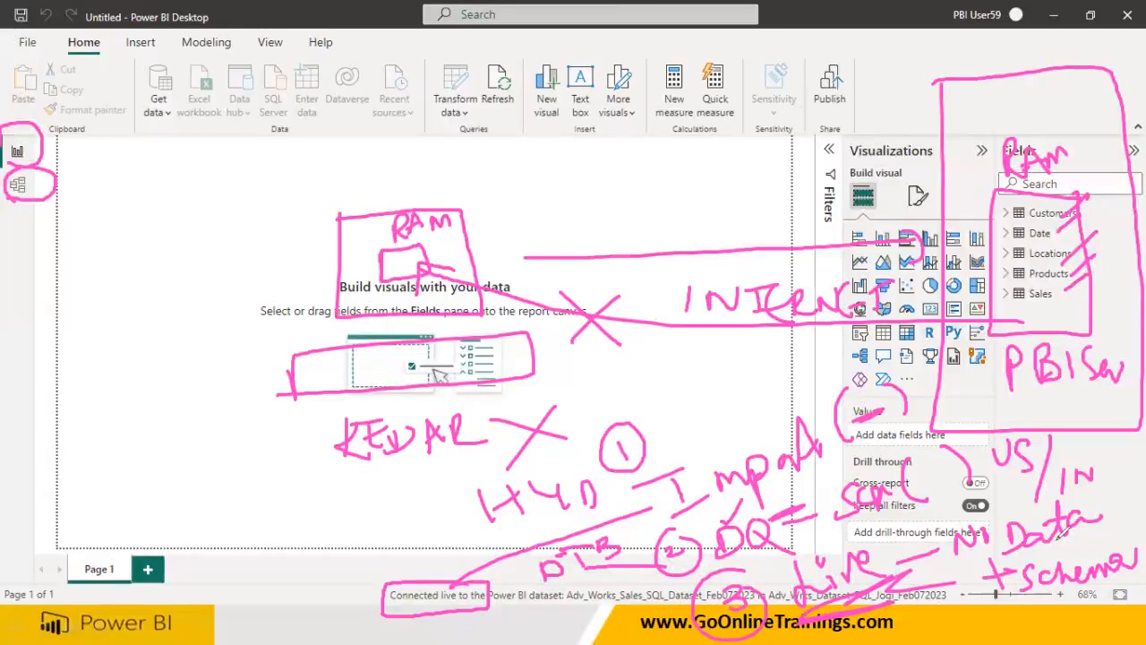
Clear the screen annotations and expand the Customers, Date, Locations, Products and Sales tables to show their columns
left_click(658, 136)
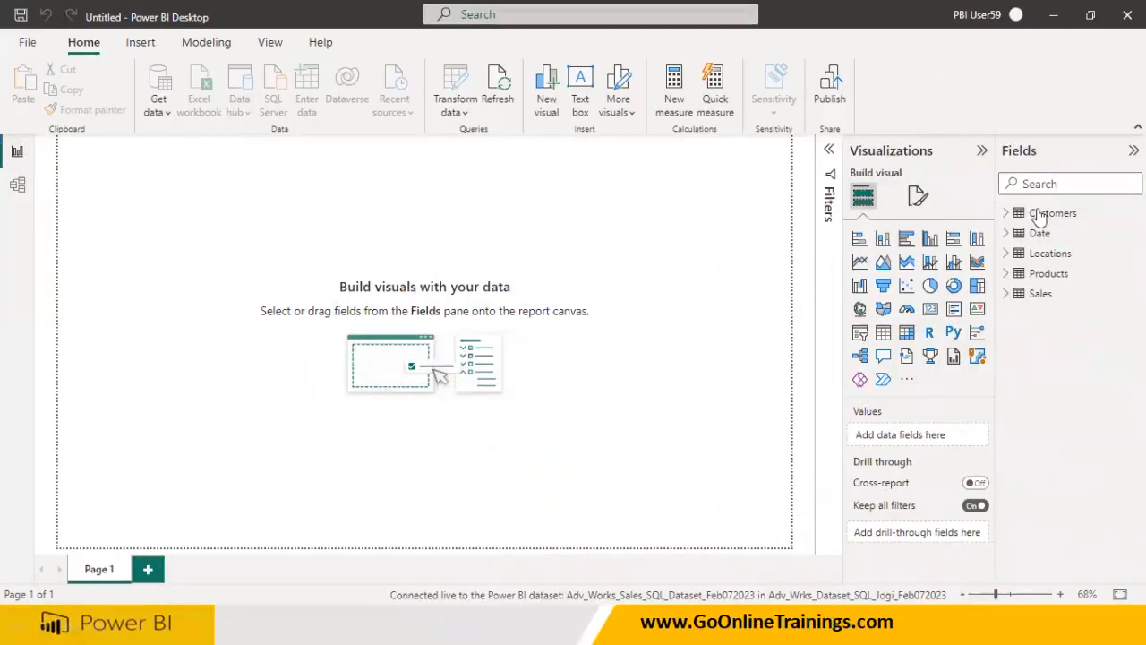
left_click(1010, 213)
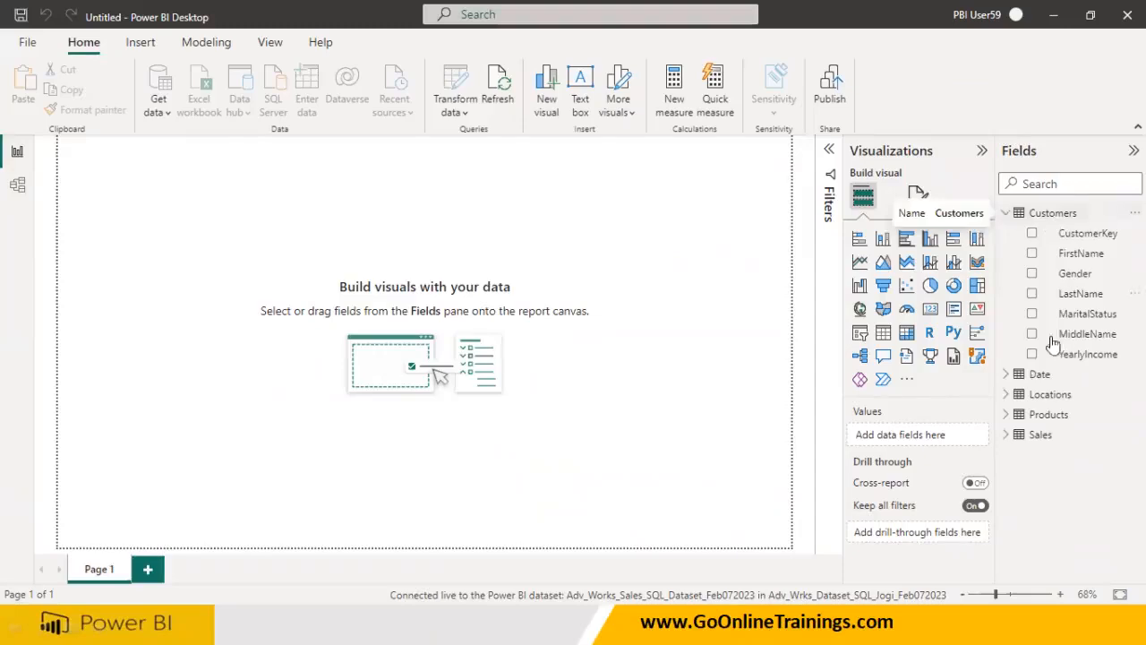
left_click(1008, 375)
scroll(1039, 385, "down", 2)
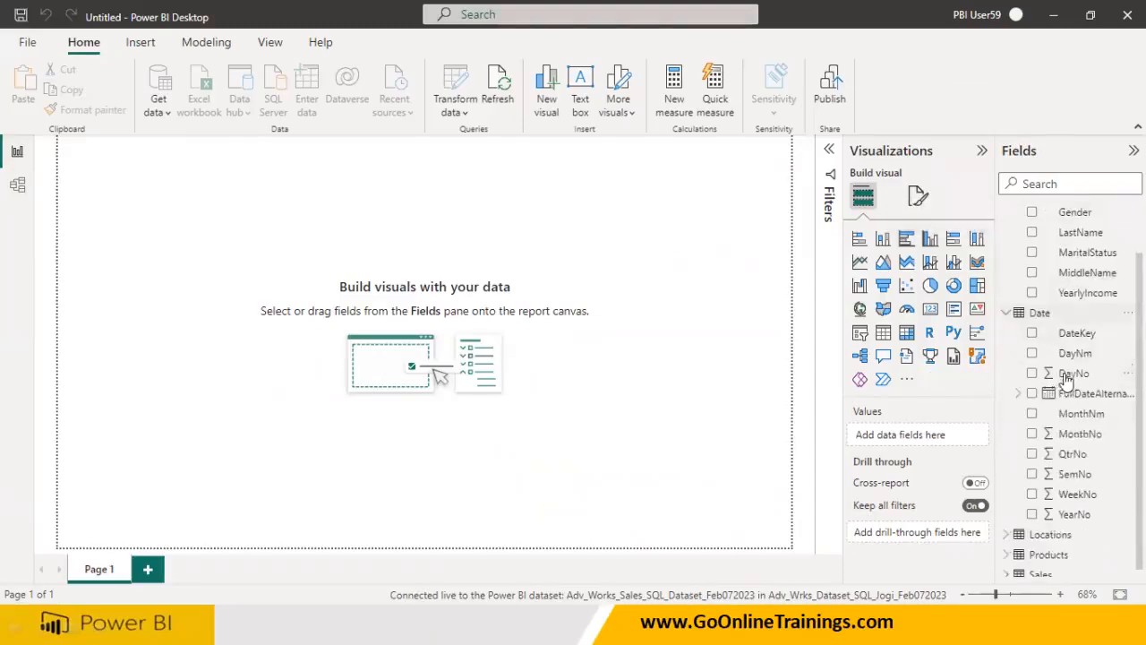
left_click(1012, 528)
scroll(1013, 538, "down", 2)
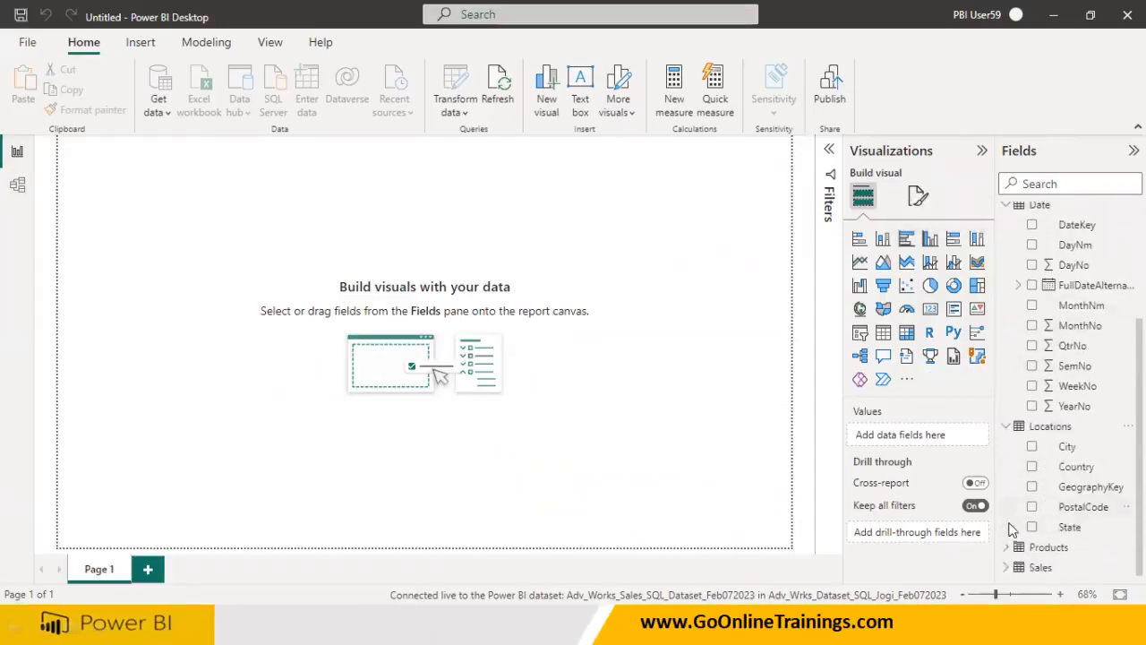
left_click(1010, 548)
scroll(1011, 555, "down", 2)
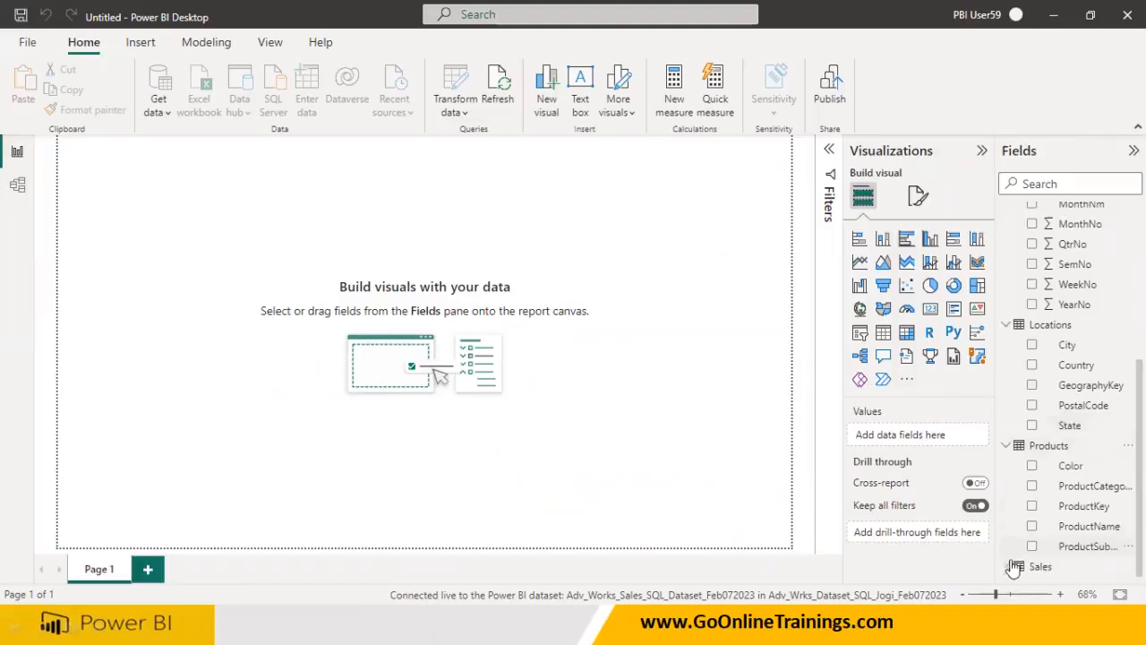
scroll(1012, 537, "up", 5)
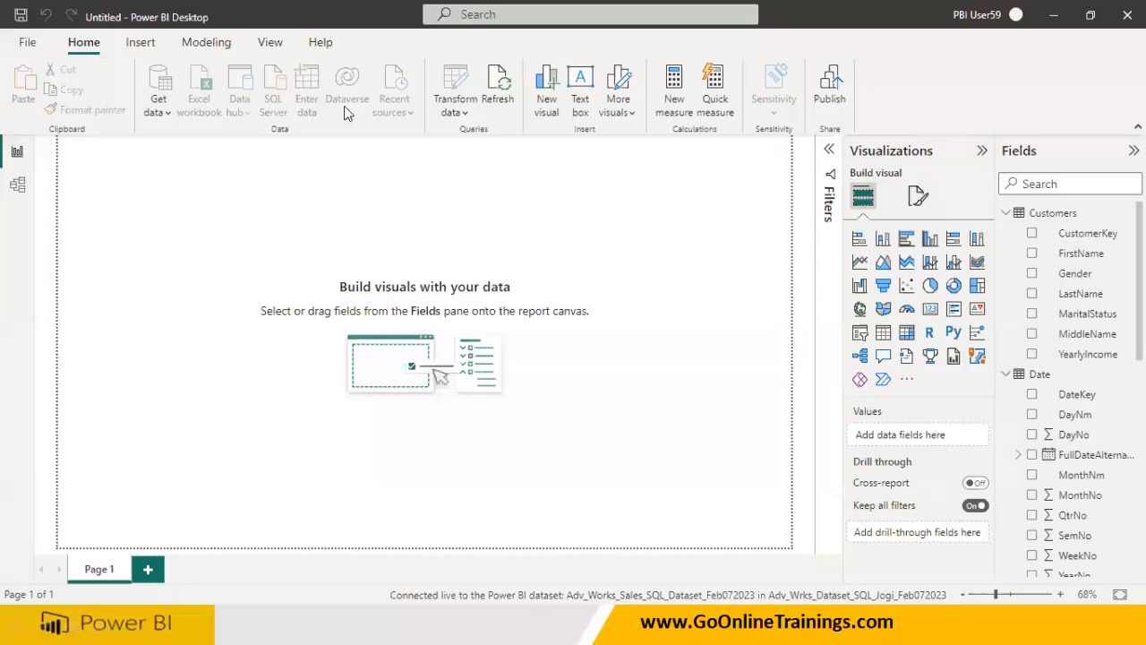
Set the report page view to actual size at 100% zoom
left_click(188, 43)
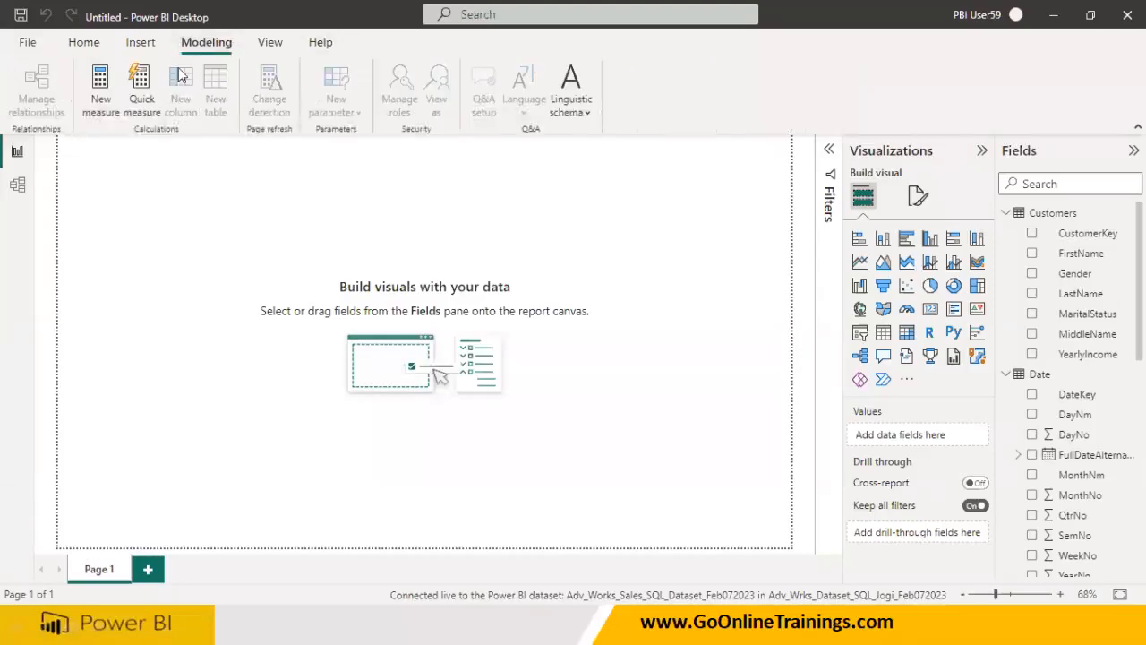
left_click(98, 41)
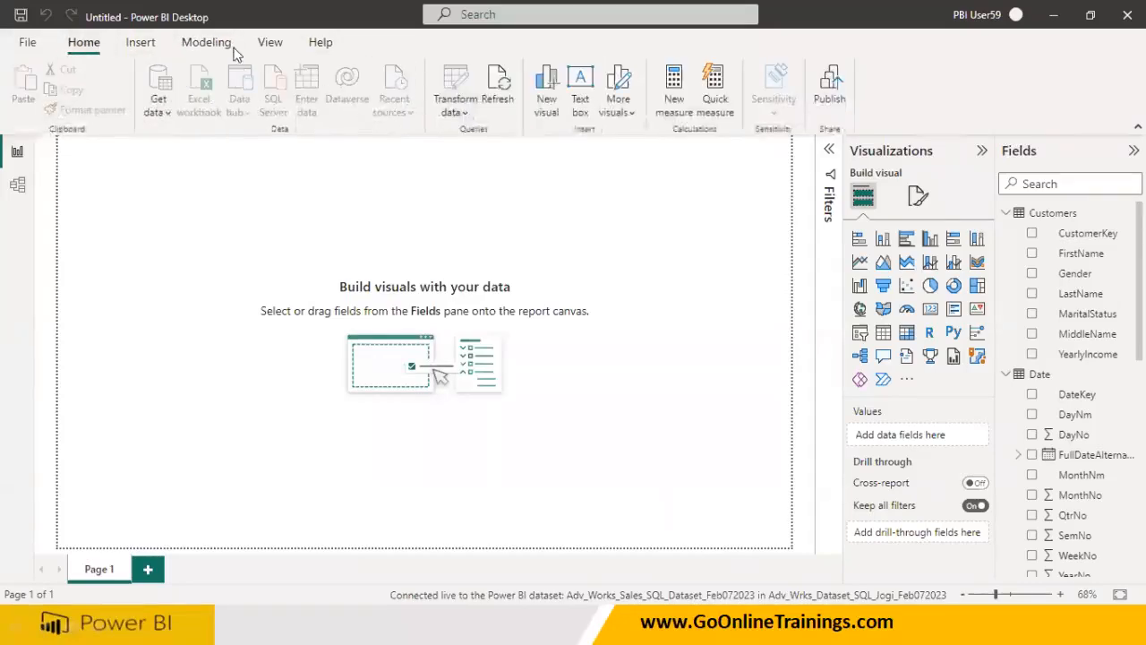
left_click(269, 42)
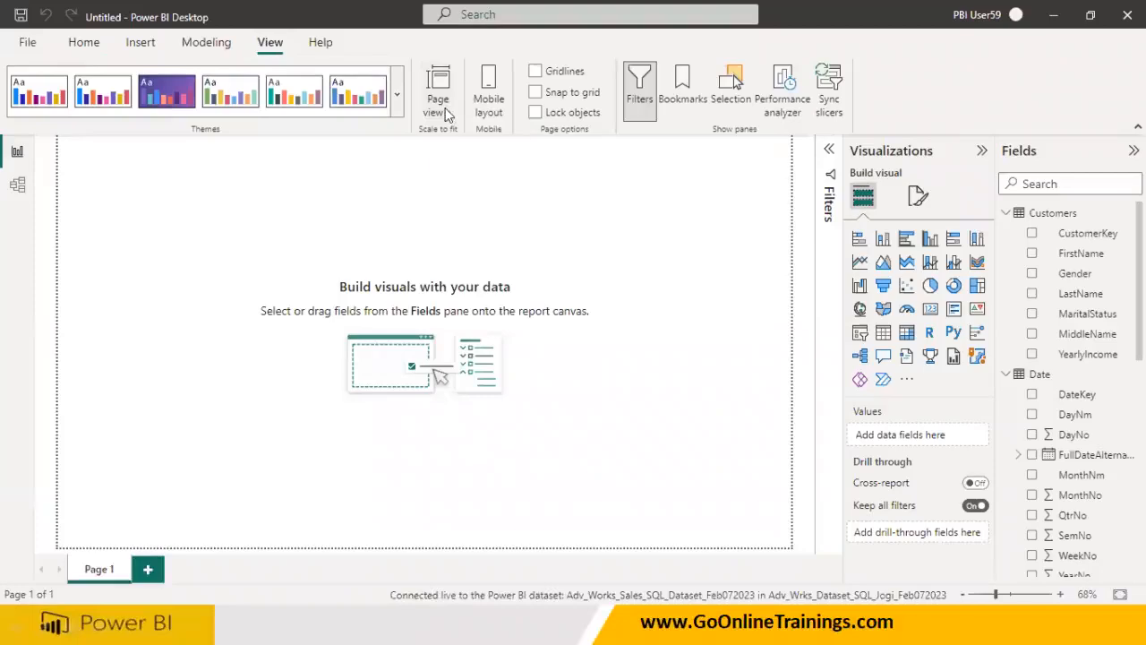
left_click(438, 100)
left_click(461, 196)
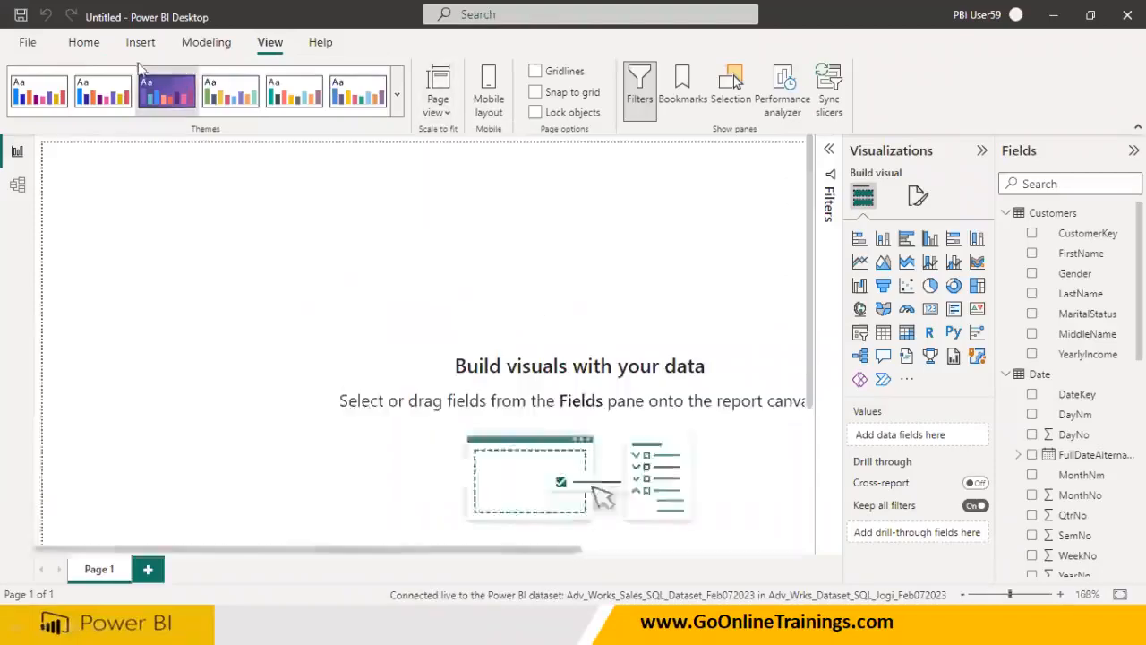
left_click(84, 42)
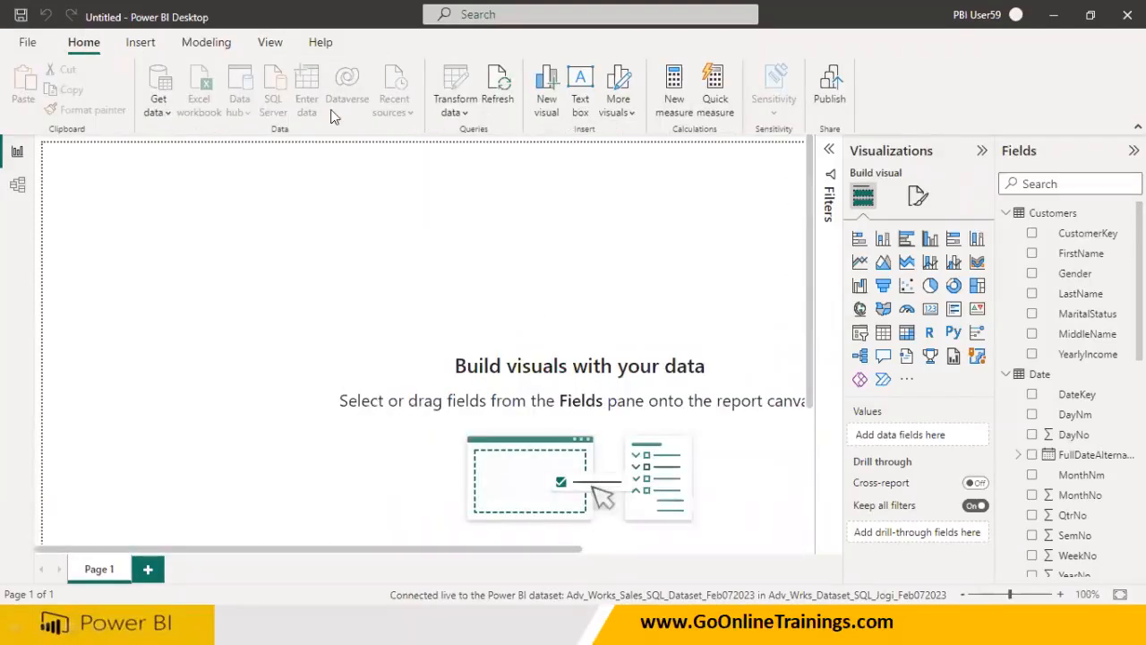
Add a Card visual to the report page, reduce its height, and collapse the Filters pane
left_click(930, 311)
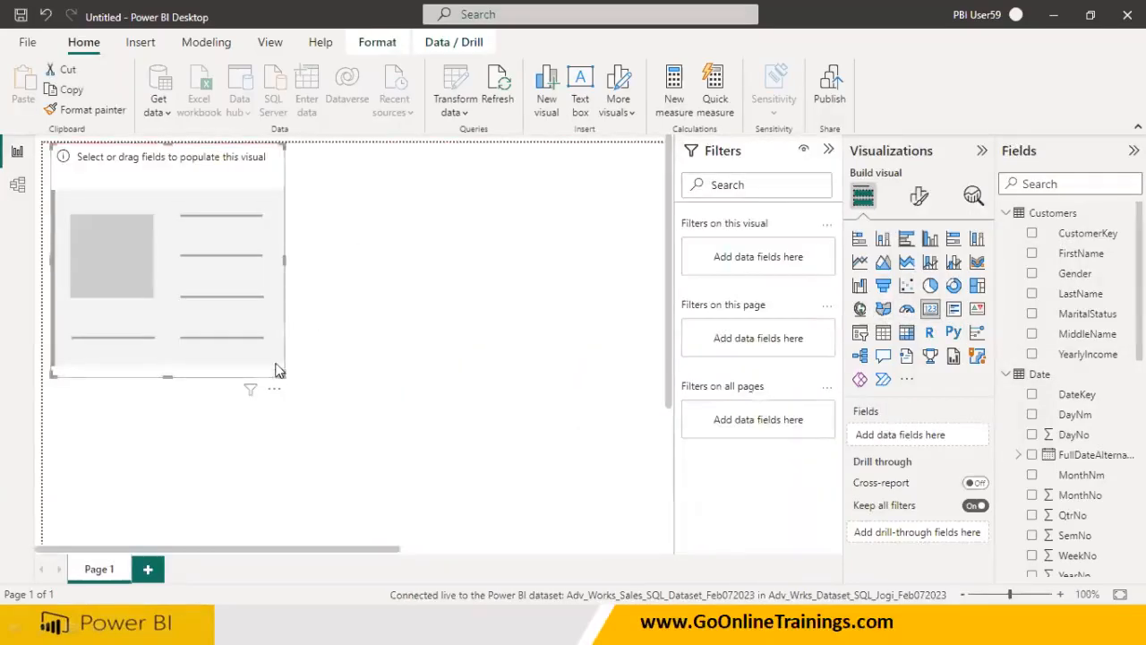
left_click_drag(283, 374, 274, 272)
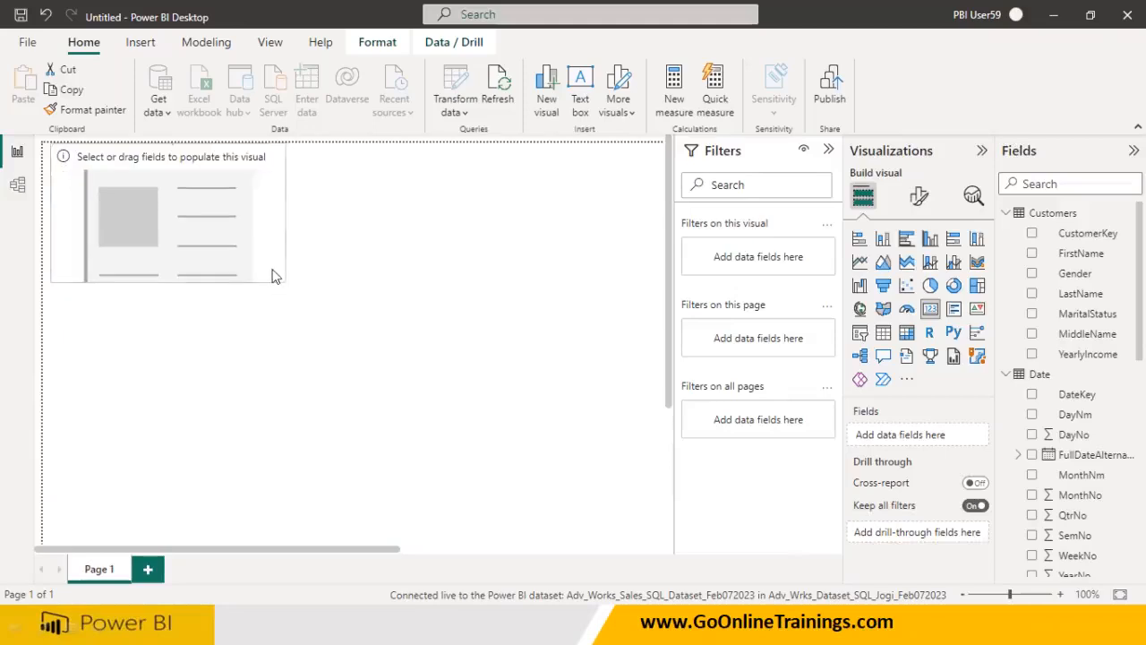
left_click(981, 153)
left_click(952, 153)
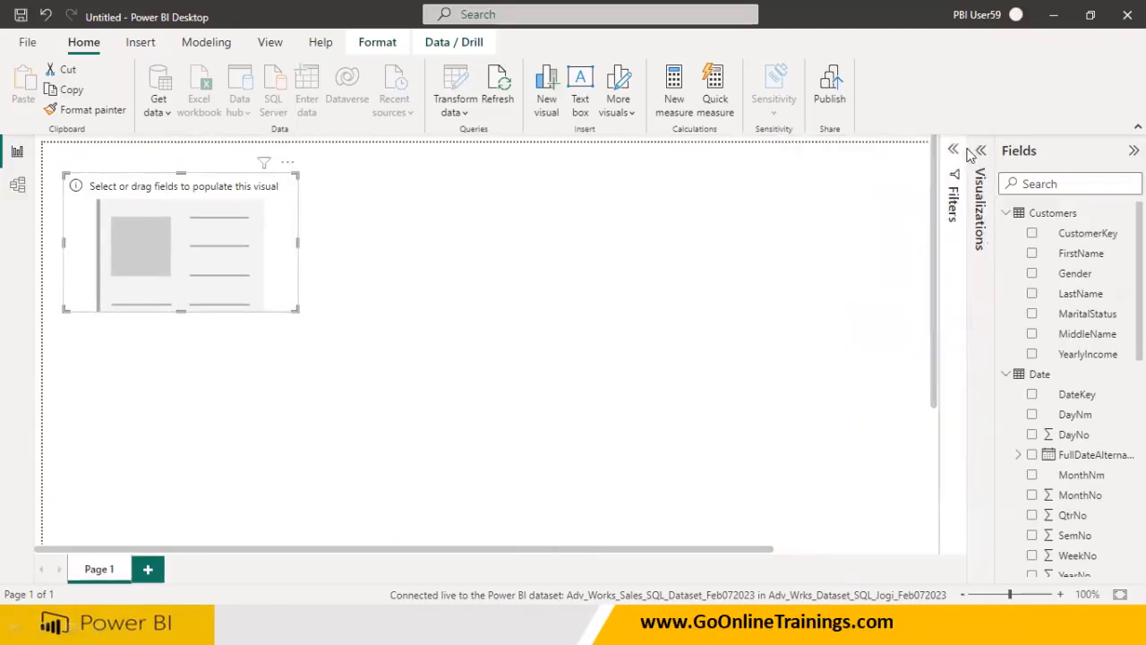
left_click(980, 151)
Fill the empty card with SalesAmount from the Sales table
scroll(1072, 403, "down", 5)
scroll(1072, 406, "down", 3)
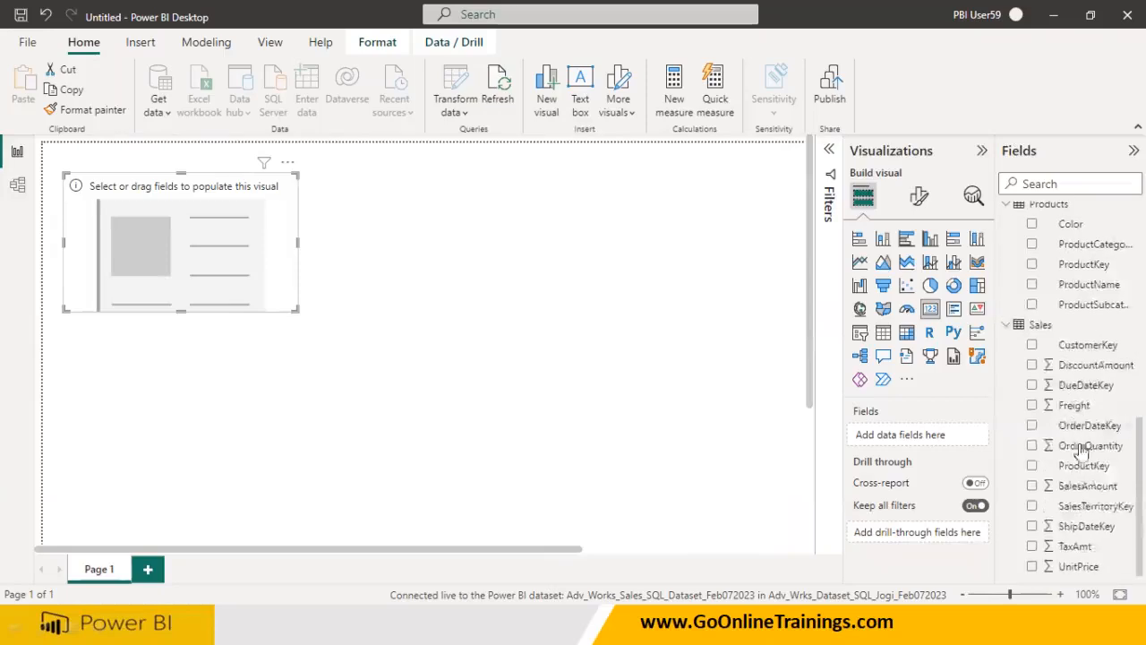
left_click_drag(1073, 490, 200, 224)
Turn on the visual border and the shadow for the SalesAmount card
left_click(927, 198)
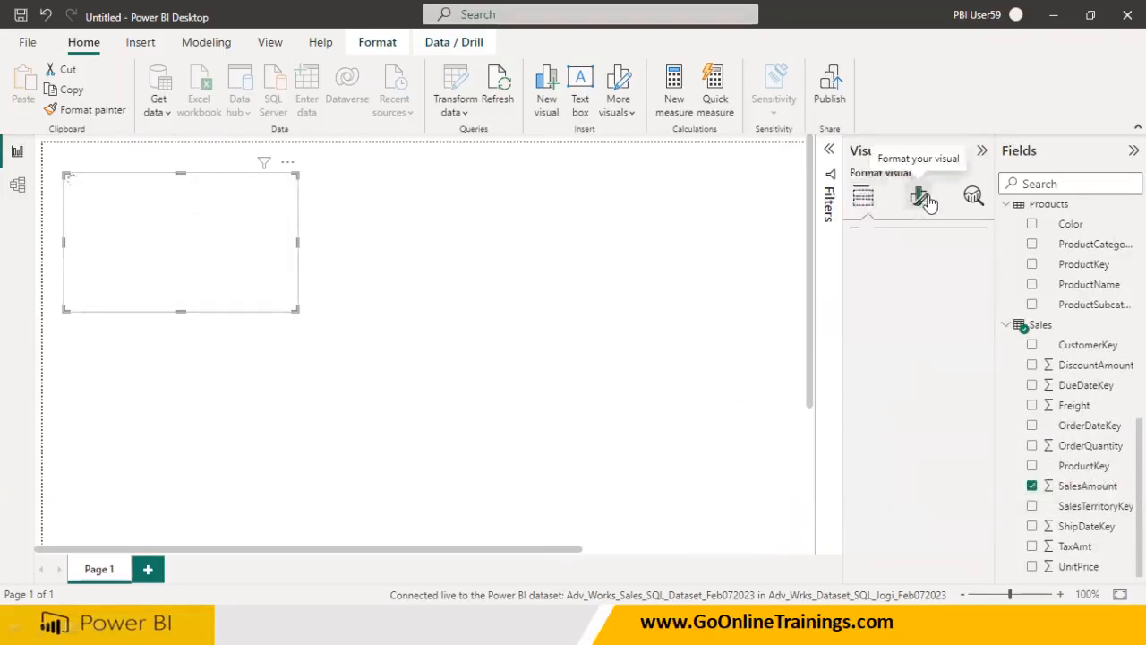
left_click(918, 273)
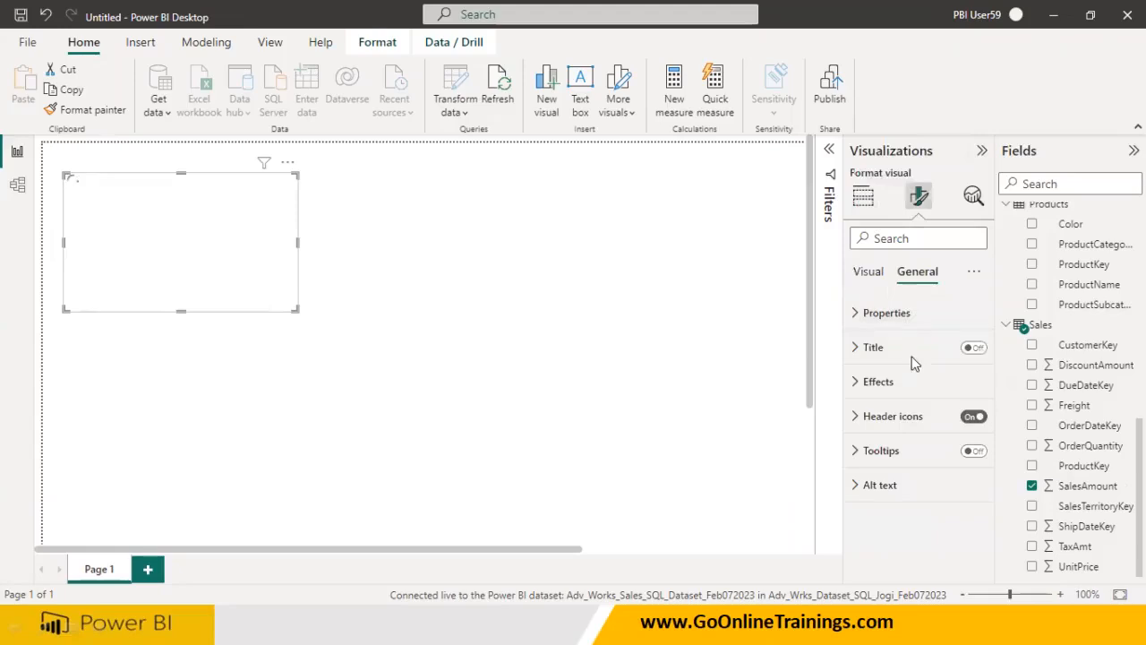
left_click(873, 382)
scroll(971, 445, "down", 2)
left_click(967, 424)
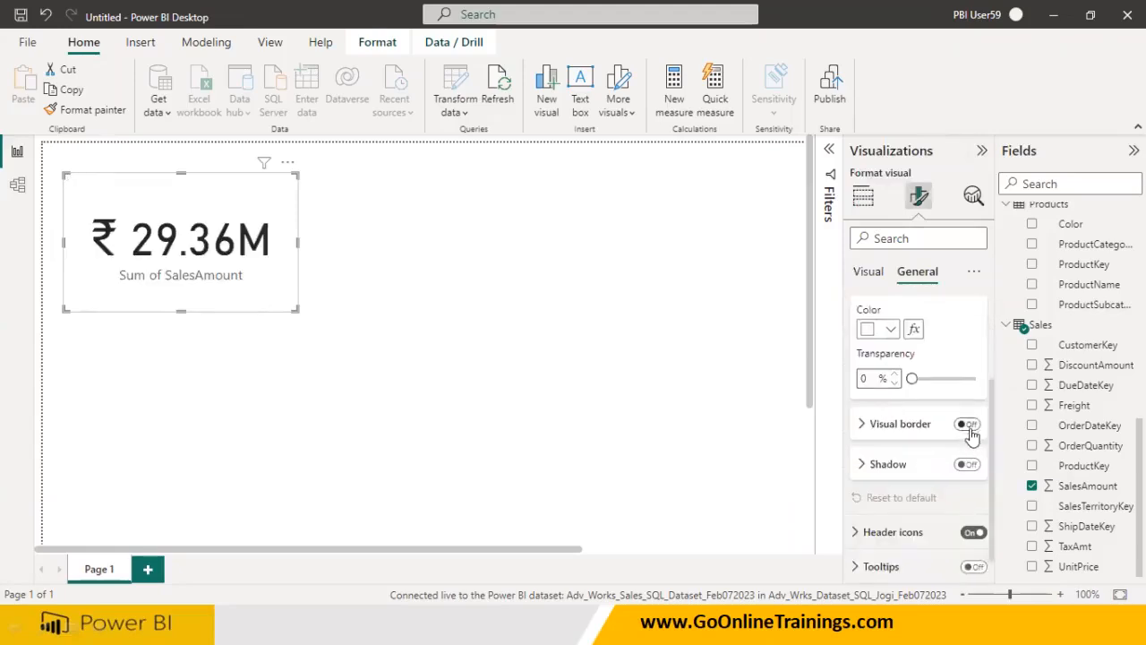
left_click(967, 464)
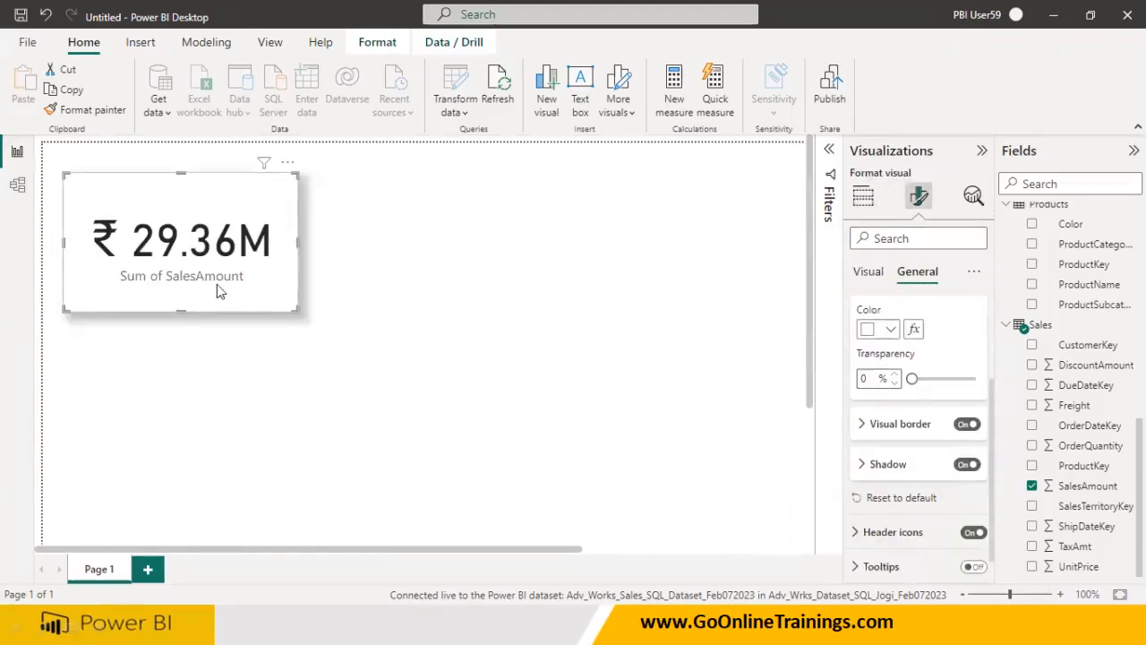
left_click(257, 343)
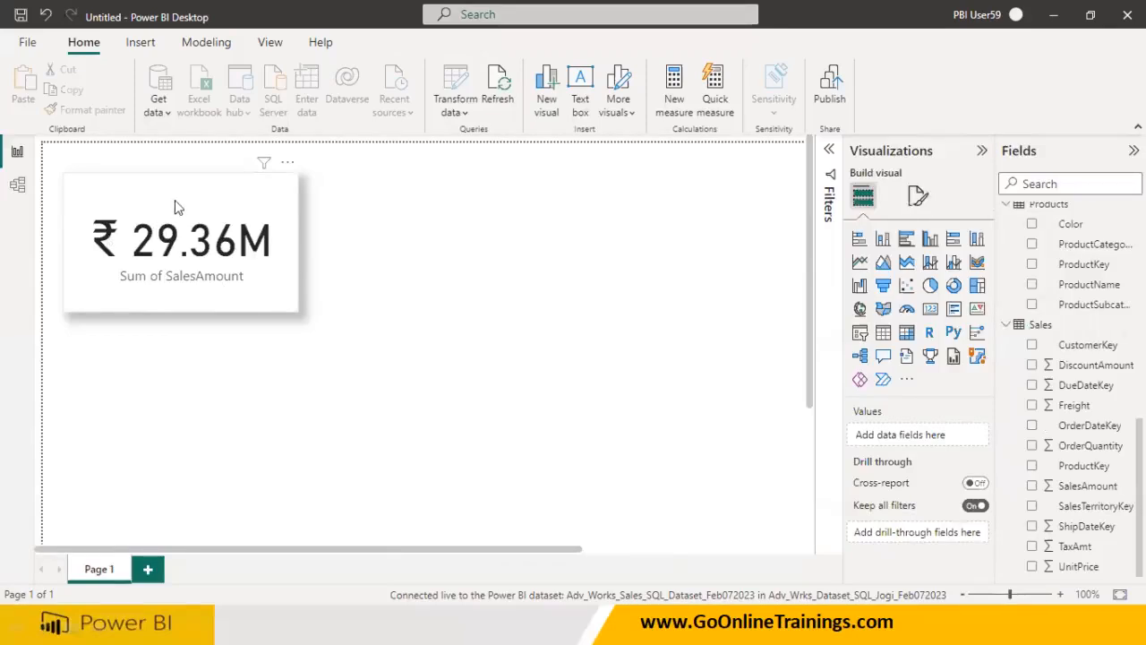
Make the SalesAmount card slightly smaller and adjust its position near the page's upper-left corner
left_click_drag(174, 201, 199, 201)
left_click(315, 394)
mouse_move(270, 299)
left_mouse_down()
mouse_move(255, 301)
mouse_move(287, 295)
left_mouse_up()
left_click(273, 303)
Duplicate the SalesAmount card and align the copy directly to the right of the original
left_click(270, 289)
key("ctrl+c")
key("ctrl+v")
left_click_drag(255, 269, 486, 264)
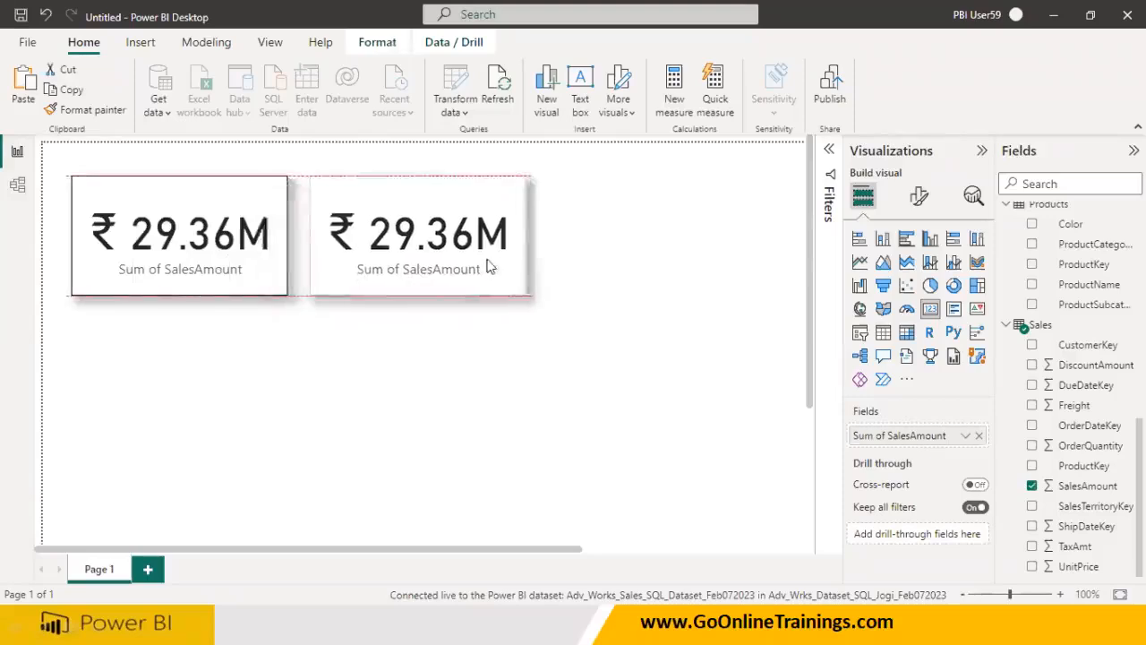
left_click(480, 299)
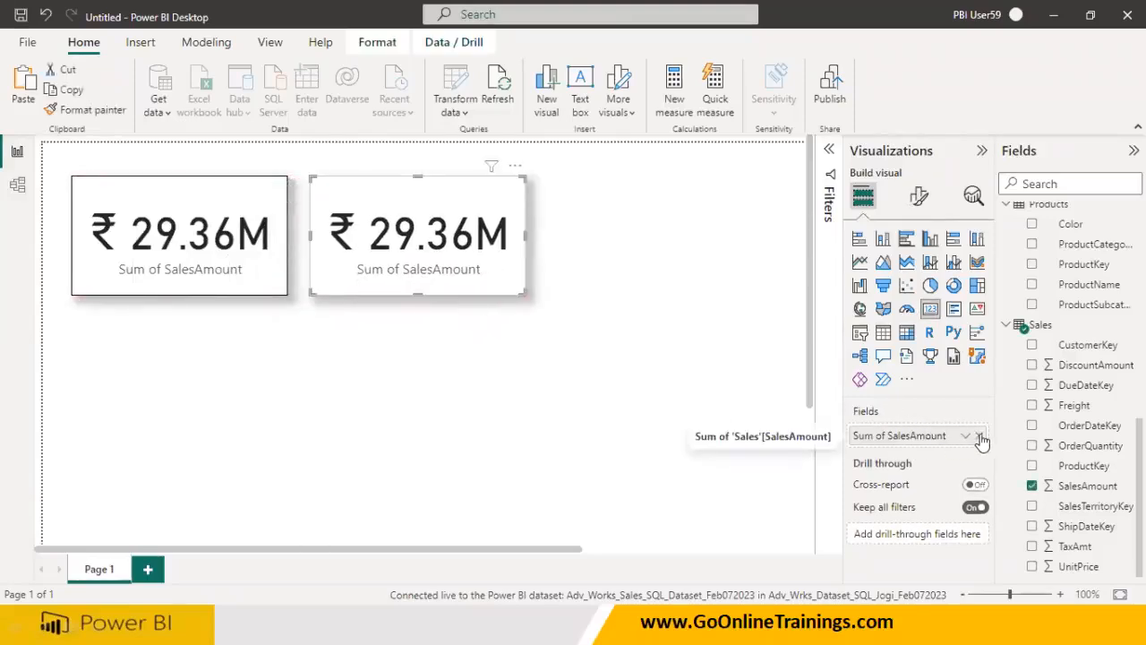
Replace SalesAmount with TaxAmt from the Sales table in the second card
left_click(979, 435)
left_click_drag(1072, 546, 492, 269)
left_click(507, 336)
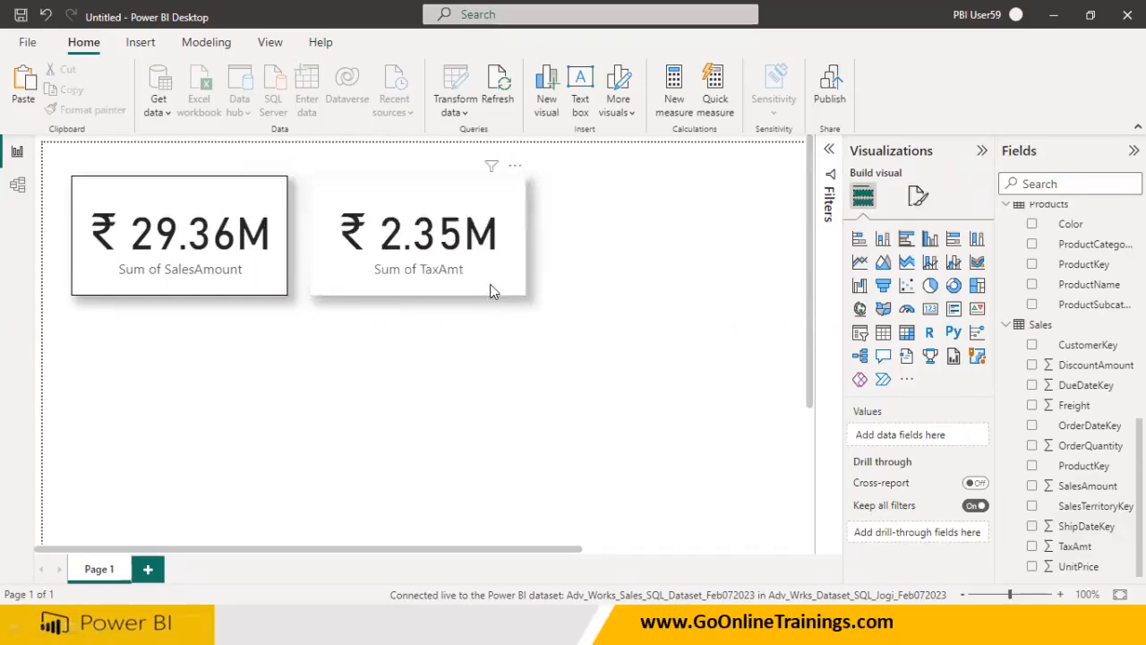
Paste another copy of the TaxAmt card and place it to the right of the second card
left_click(490, 284)
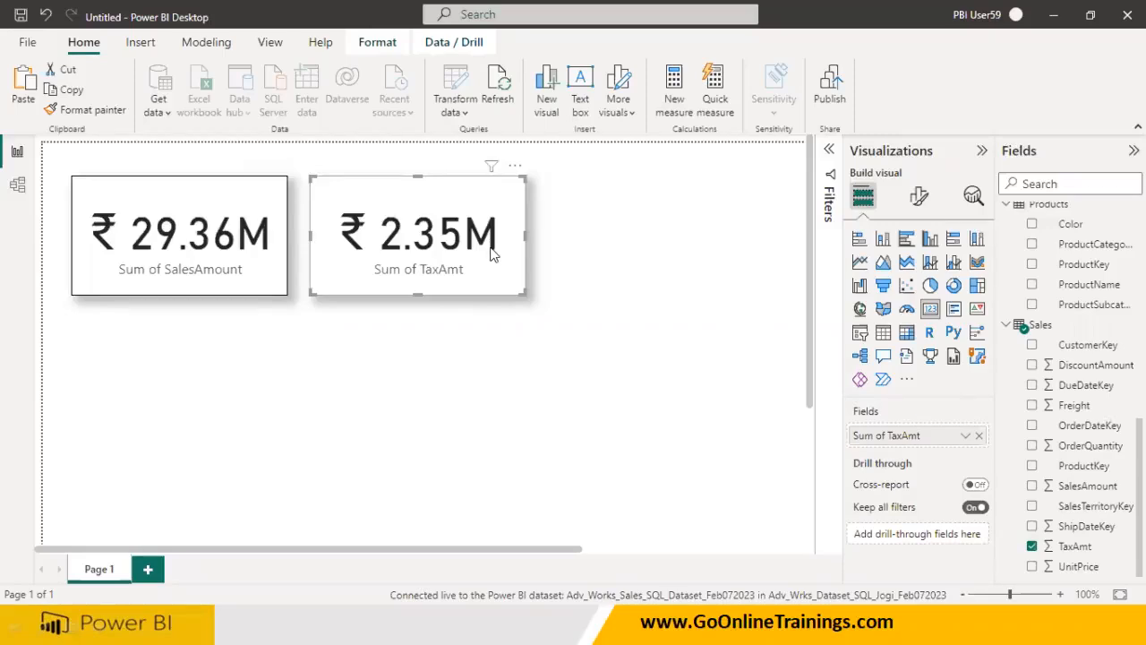
key("ctrl+v")
left_click_drag(501, 256, 745, 256)
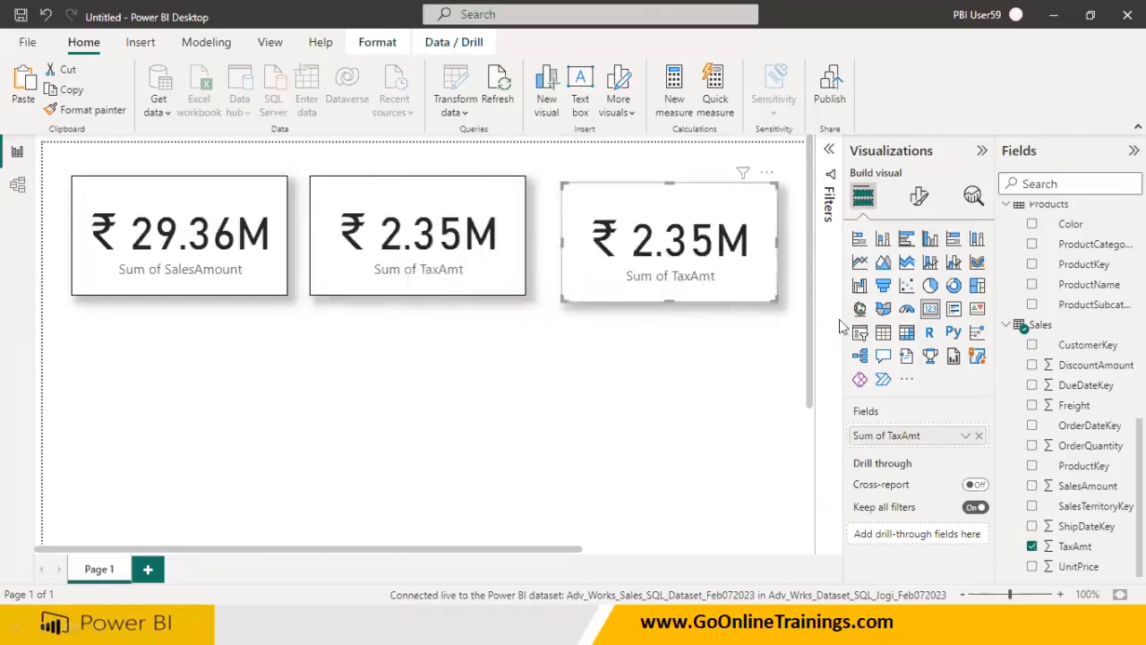
Examine the aggregation and Show value as options for TaxAmt in the second card
left_click(454, 293)
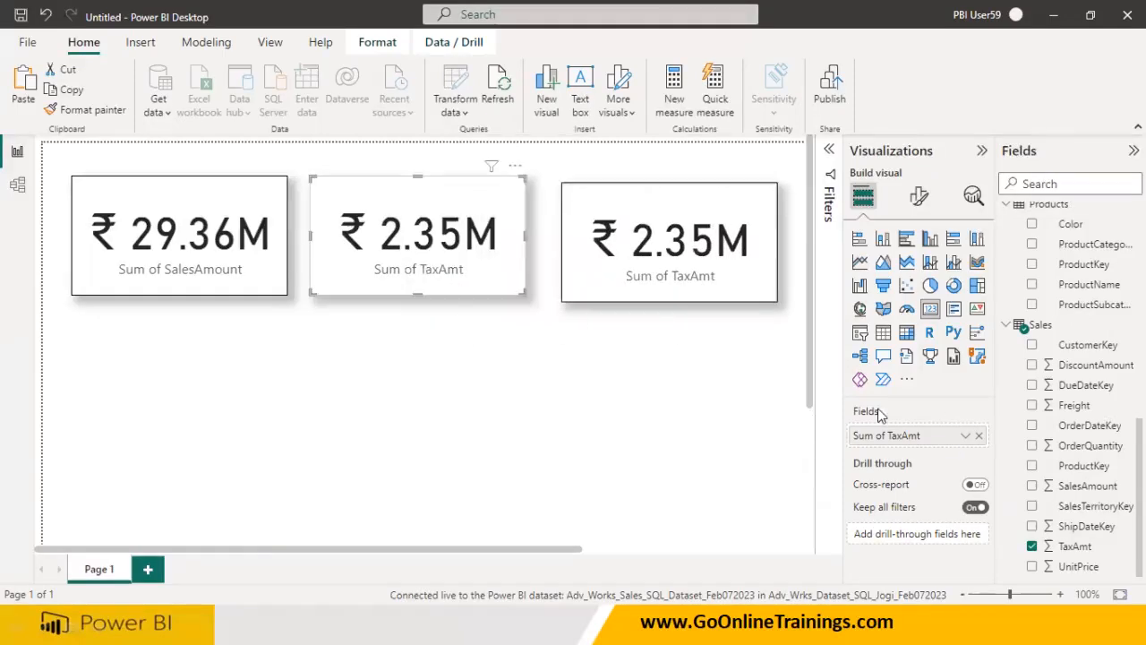
left_click(964, 436)
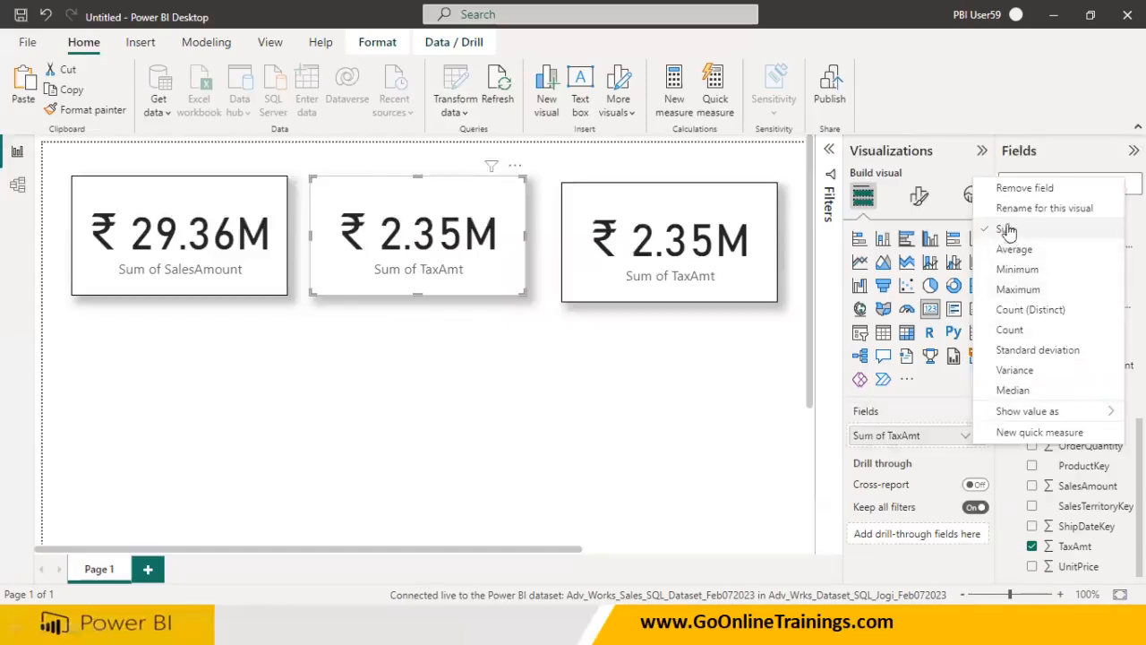
mouse_move(1020, 411)
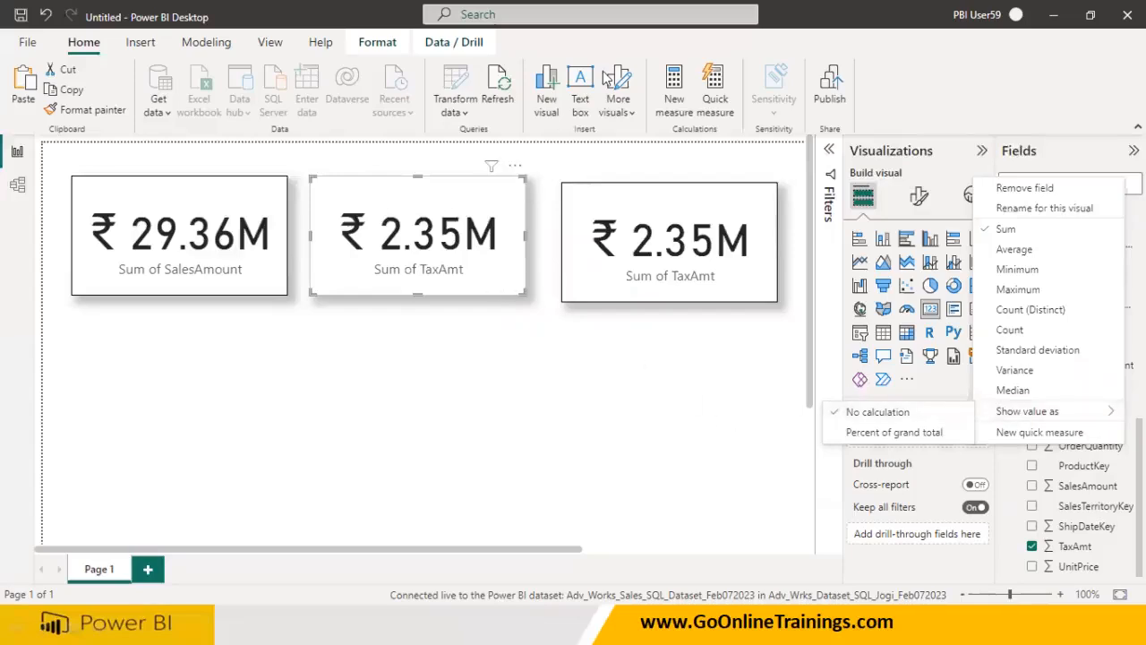
Handwrite 10 and 20 below the cards, with a boxed 30 underneath as their total
left_click_drag(538, 387, 545, 417)
left_click_drag(584, 385, 568, 410)
mouse_move(557, 444)
left_mouse_down()
mouse_move(567, 458)
mouse_move(605, 444)
mouse_move(545, 509)
mouse_move(603, 544)
mouse_move(629, 516)
mouse_move(584, 587)
mouse_move(680, 580)
mouse_move(641, 489)
left_mouse_up()
left_click(639, 552)
Link the boxed 30 to a circled "PBI Dev" note and draw an arrow from it to the second card's underlined TaxAmt label
left_click_drag(664, 548, 718, 490)
mouse_move(728, 471)
left_mouse_down()
mouse_move(734, 509)
mouse_move(736, 496)
mouse_move(777, 510)
mouse_move(780, 535)
mouse_move(818, 537)
left_mouse_up()
left_click_drag(693, 453, 814, 448)
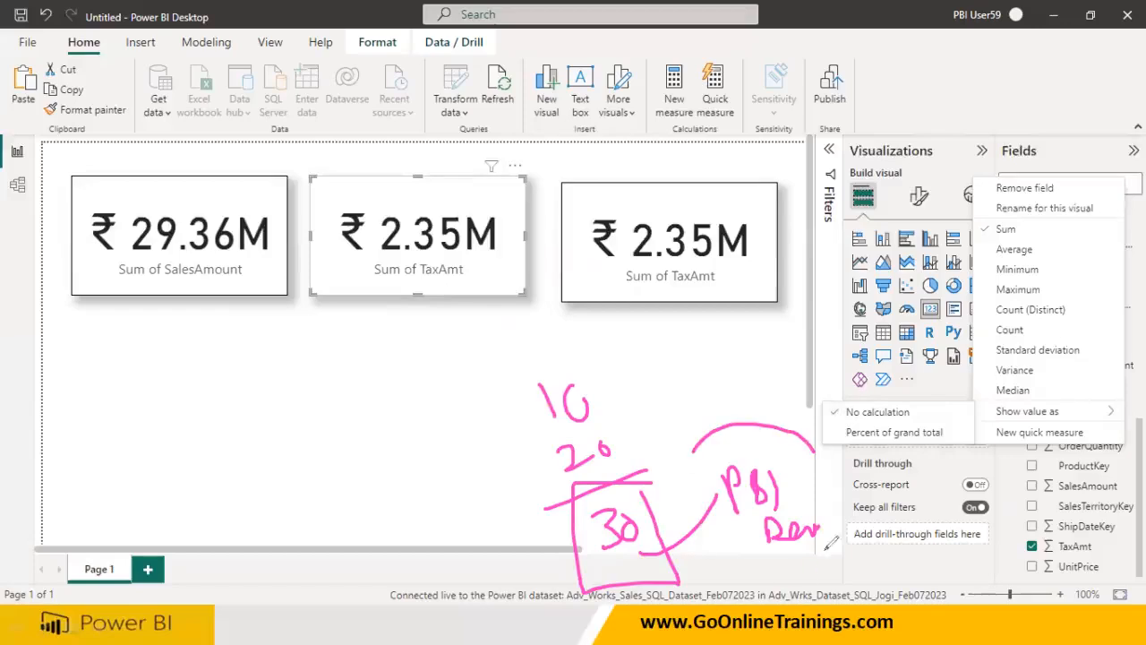
left_click_drag(827, 544, 682, 467)
mouse_move(575, 537)
left_mouse_down()
mouse_move(401, 270)
mouse_move(386, 313)
left_mouse_up()
mouse_move(401, 270)
left_mouse_down()
mouse_move(430, 292)
mouse_move(473, 260)
left_mouse_up()
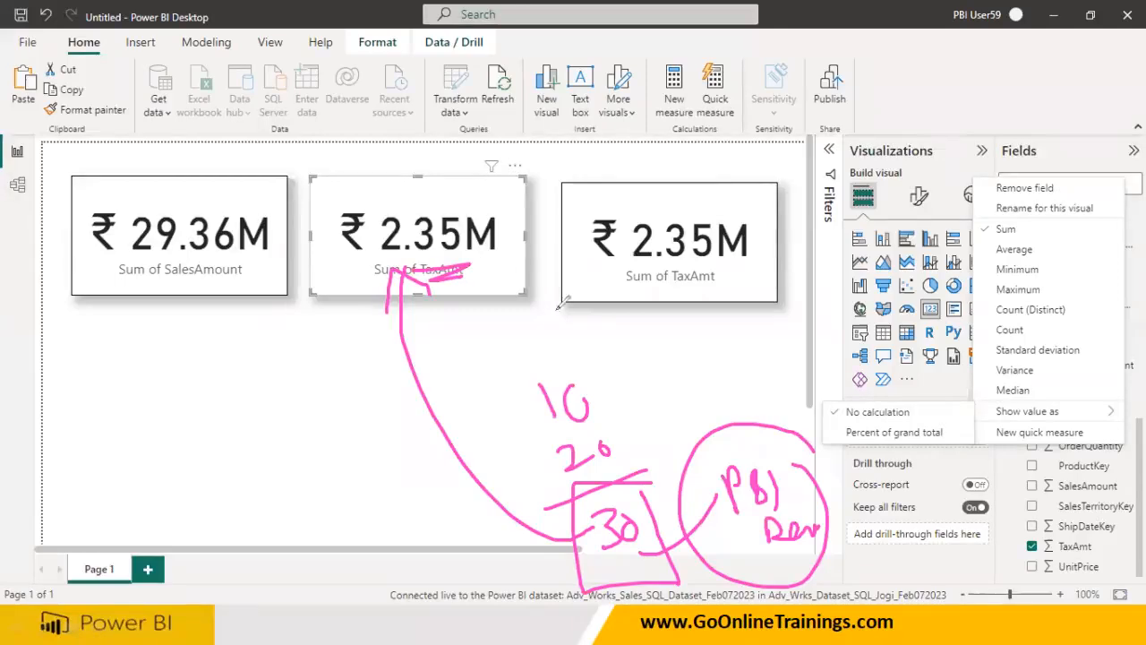
Box the handwritten 10 and 20 and draw an arrow to them from a boxed "PBI Ser" note
mouse_move(615, 346)
left_mouse_down()
mouse_move(526, 394)
mouse_move(553, 477)
mouse_move(659, 458)
left_mouse_up()
left_click_drag(620, 408, 716, 372)
mouse_move(727, 376)
left_mouse_down()
mouse_move(739, 343)
mouse_move(754, 358)
mouse_move(770, 349)
mouse_move(781, 365)
left_mouse_up()
mouse_move(833, 305)
left_mouse_down()
mouse_move(814, 327)
mouse_move(856, 335)
left_mouse_up()
mouse_move(697, 328)
left_mouse_down()
mouse_move(831, 381)
mouse_move(903, 286)
mouse_move(682, 315)
mouse_move(632, 385)
mouse_move(662, 389)
left_mouse_up()
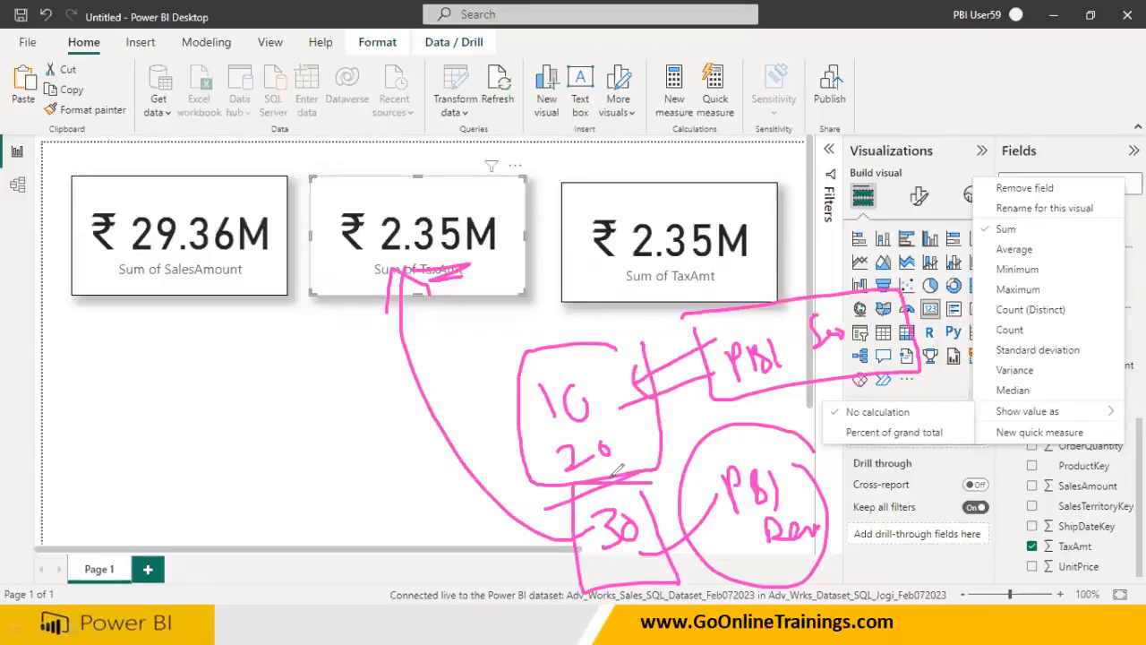
Handwrite a circled "Summ" note linked to the PBI Dev circle and an underlined "Display" note linked to the second card's label
mouse_move(650, 562)
left_mouse_down()
mouse_move(754, 522)
mouse_move(762, 535)
left_mouse_up()
mouse_move(801, 573)
left_mouse_down()
mouse_move(900, 537)
mouse_move(980, 533)
left_mouse_up()
mouse_move(300, 423)
left_mouse_down()
mouse_move(333, 296)
mouse_move(361, 281)
left_mouse_up()
mouse_move(288, 443)
left_mouse_down()
mouse_move(294, 468)
mouse_move(337, 465)
mouse_move(347, 430)
mouse_move(343, 460)
mouse_move(413, 439)
mouse_move(421, 474)
left_mouse_up()
left_click(327, 428)
left_click_drag(404, 427, 417, 445)
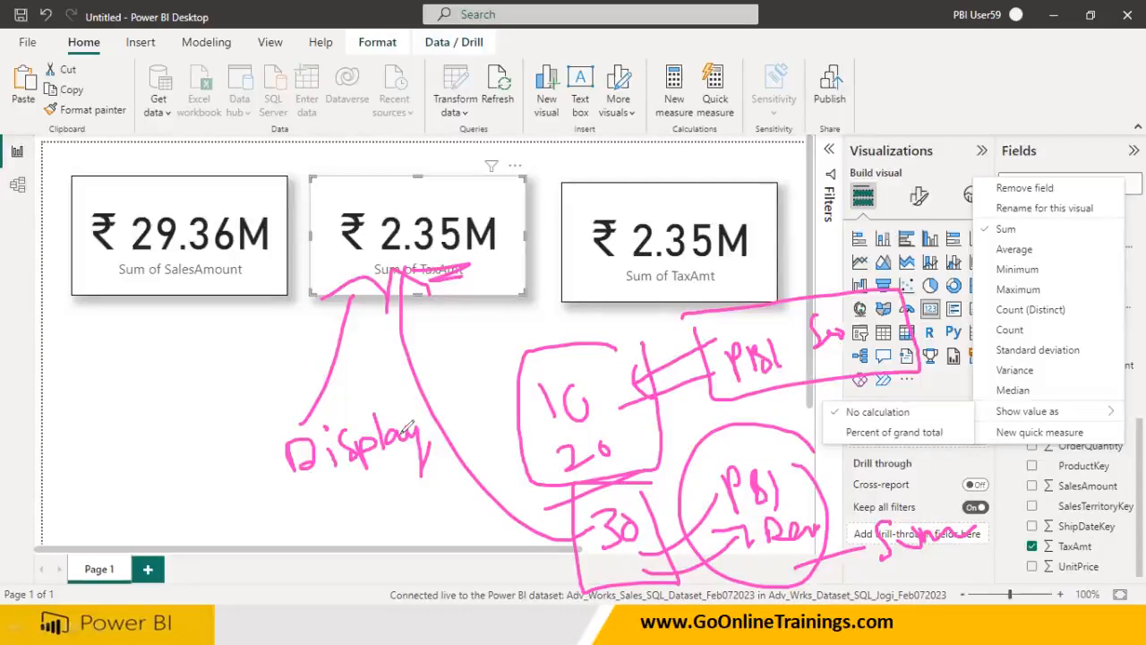
mouse_move(960, 484)
left_mouse_down()
mouse_move(873, 482)
mouse_move(931, 577)
mouse_move(1002, 501)
left_mouse_up()
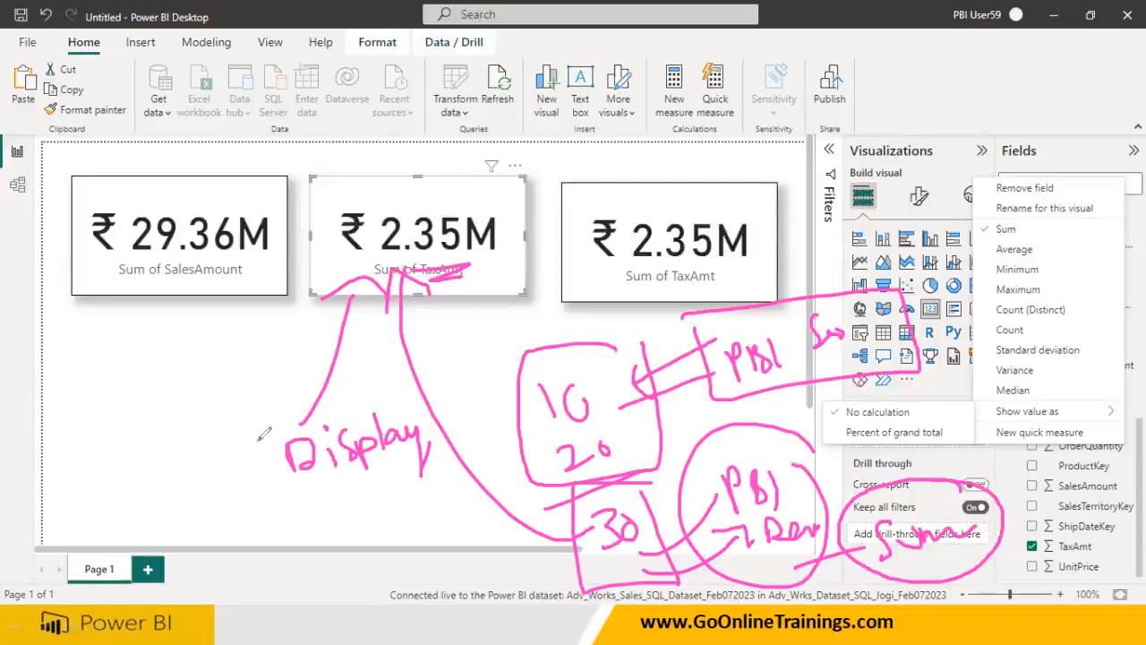
left_click_drag(417, 464, 279, 503)
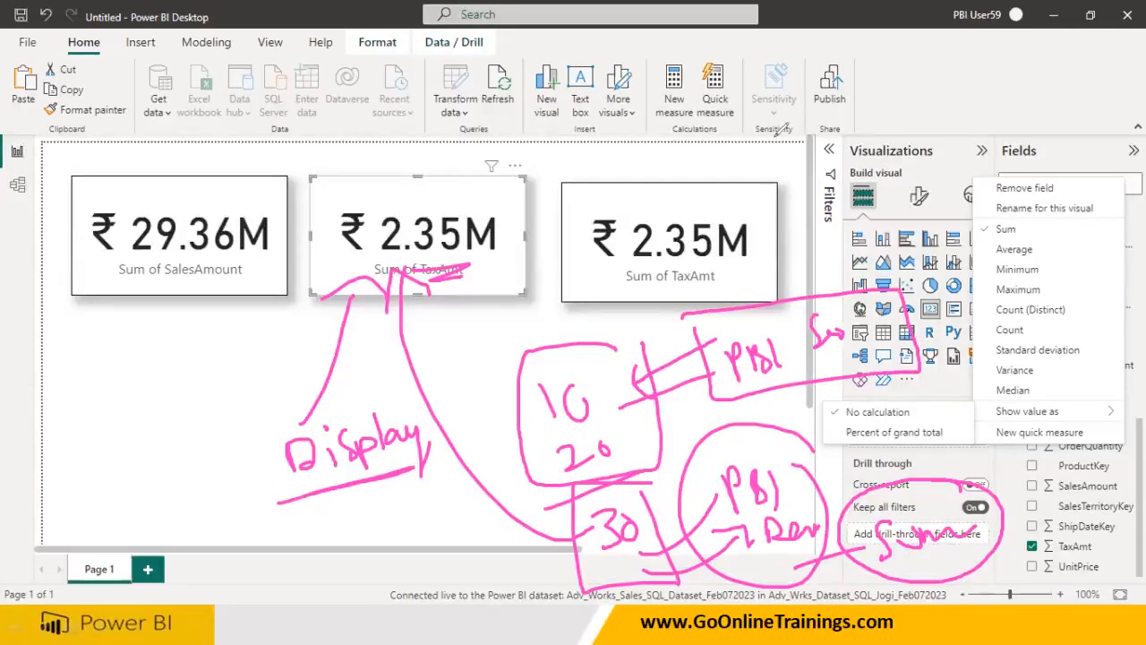
Clear the handwritten notes and temporarily circle the Sum aggregation option for TaxAmt
key("Escape")
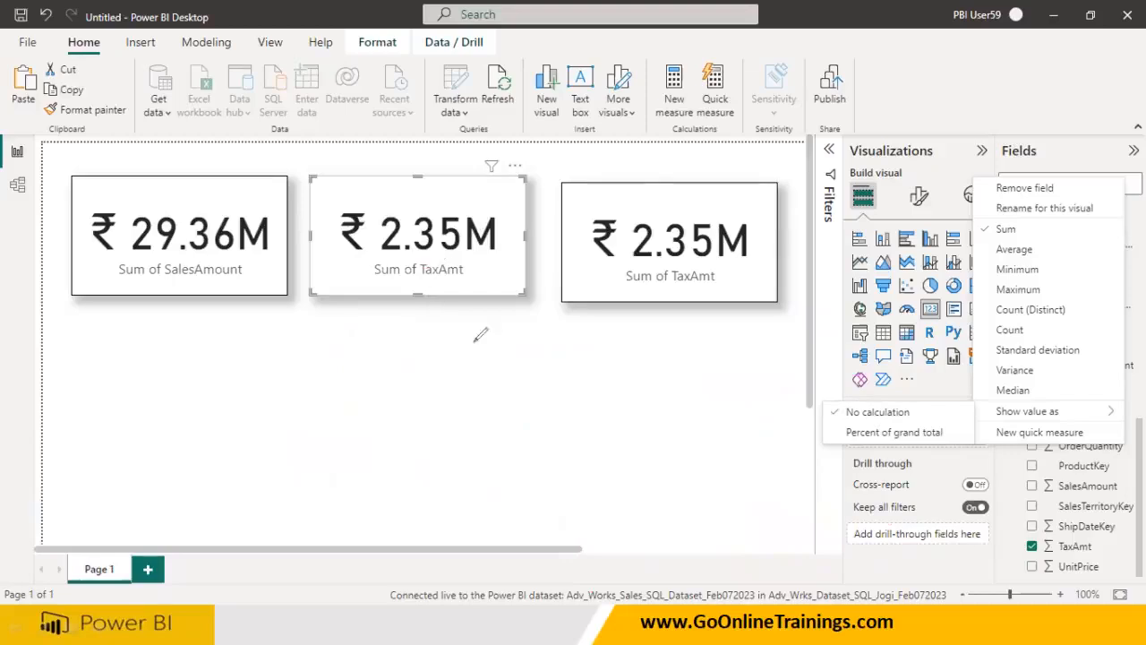
mouse_move(985, 235)
left_mouse_down()
mouse_move(1013, 208)
mouse_move(972, 219)
mouse_move(984, 234)
left_mouse_up()
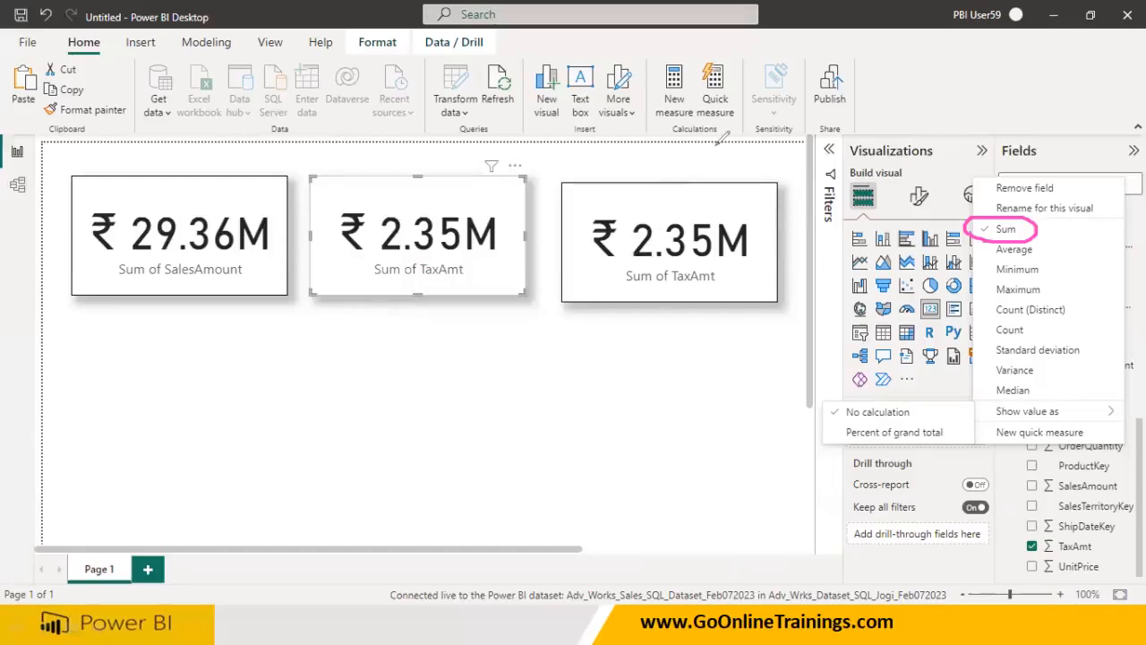
key("Escape")
left_click(673, 385)
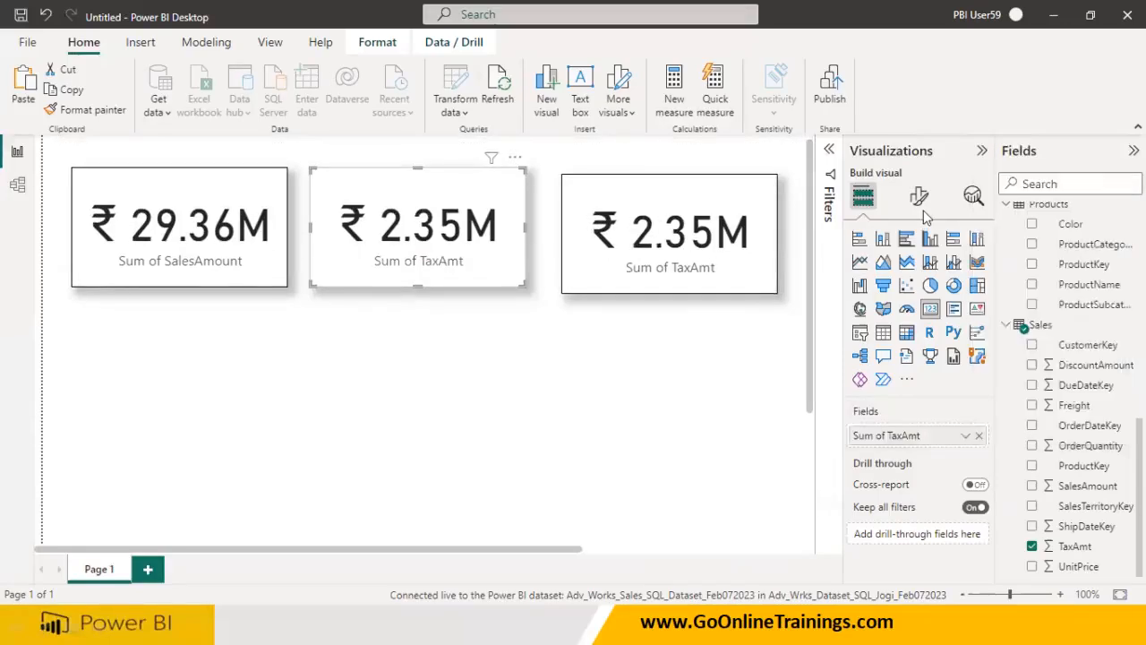
Move the third card up so that it lines up with the other two cards
mouse_move(590, 261)
left_mouse_down()
mouse_move(591, 243)
mouse_move(580, 277)
left_mouse_up()
left_click(485, 270)
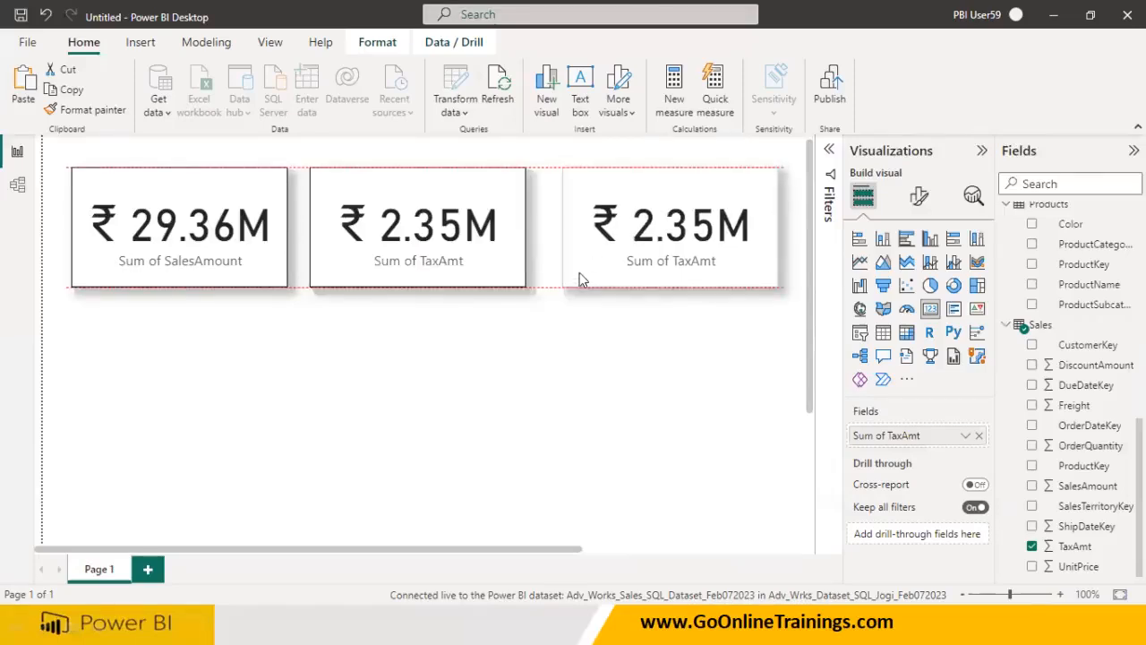
left_click(605, 355)
left_click(627, 276)
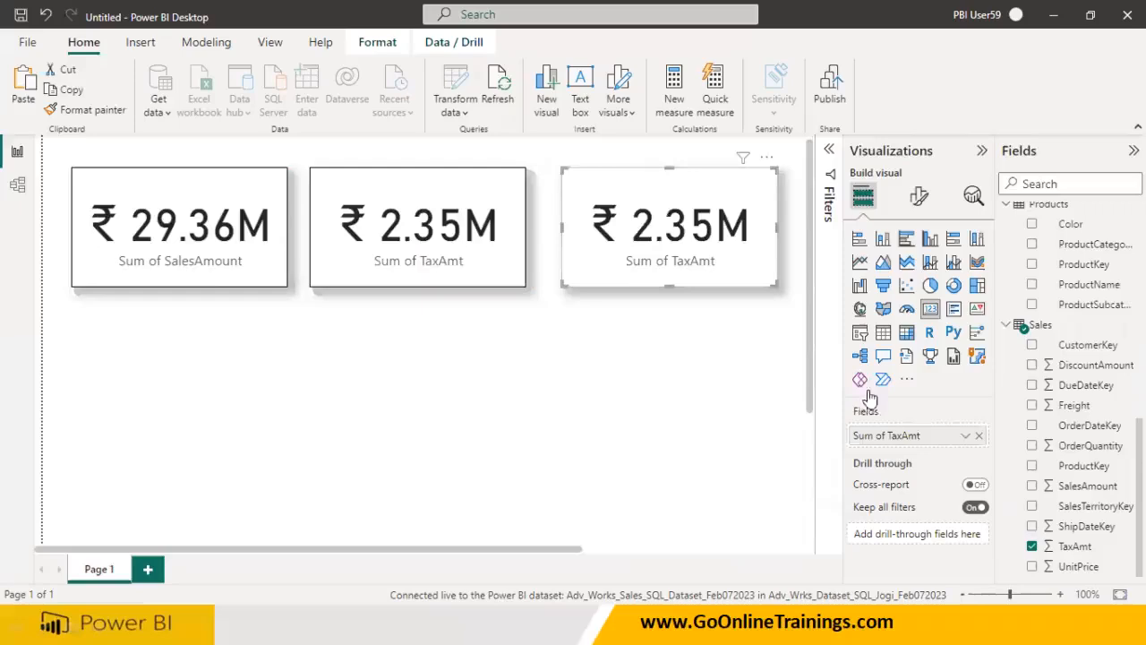
Change the third card's TaxAmt aggregation to Average and compare it with the other two cards
left_click(965, 436)
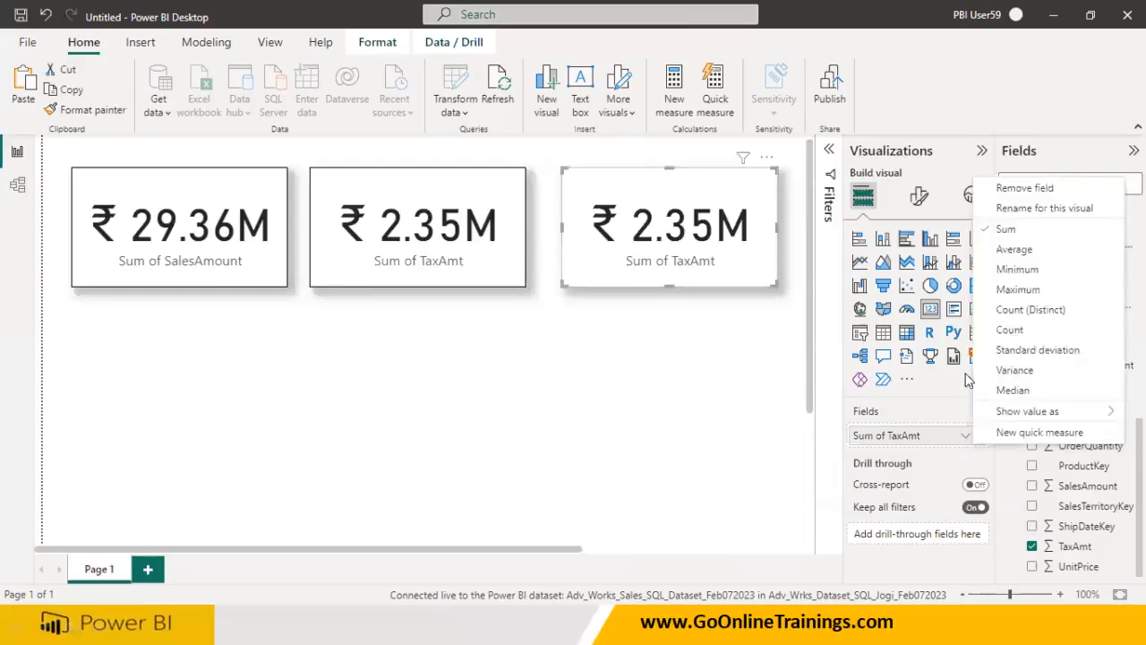
left_click(1014, 253)
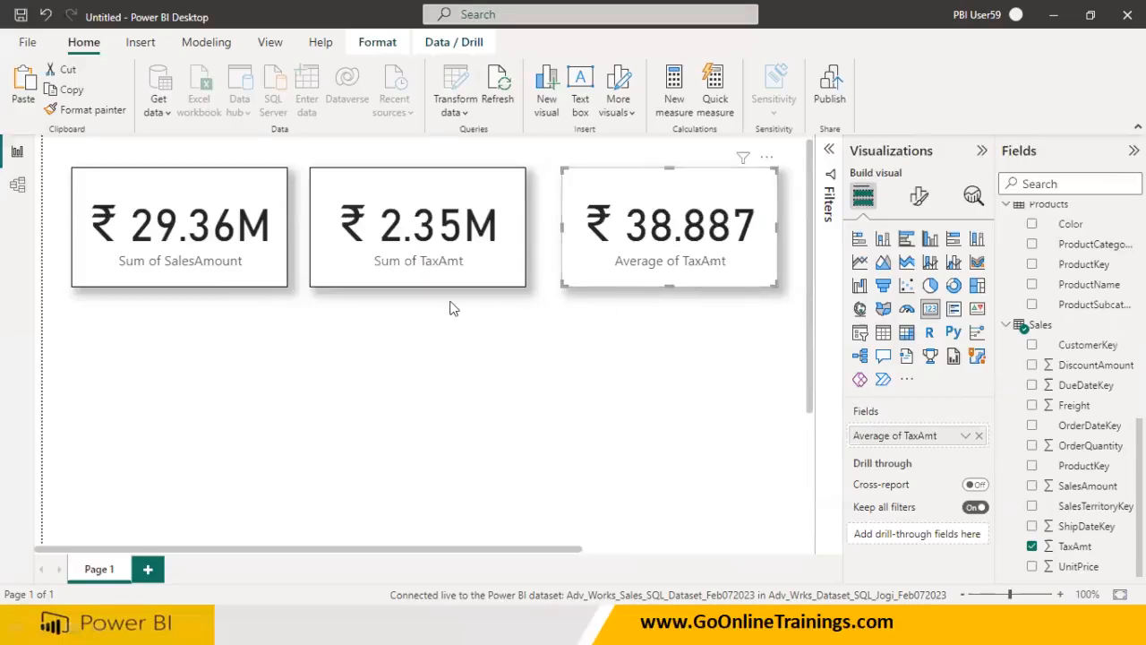
left_click(463, 269)
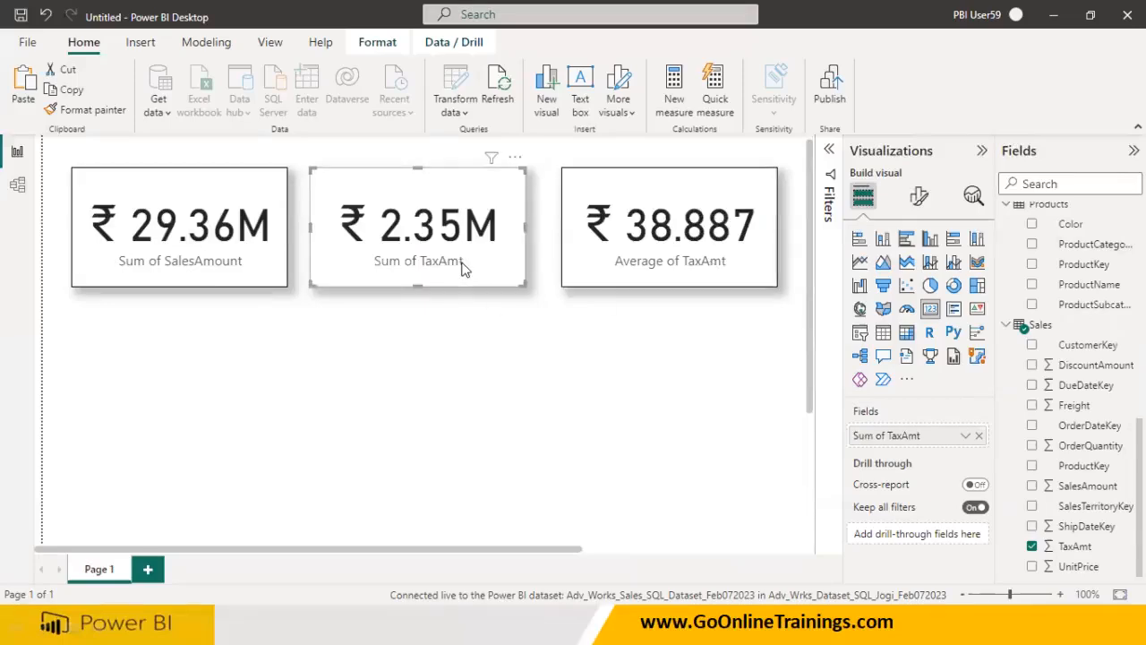
left_click(224, 272)
left_click(367, 272)
left_click(618, 273)
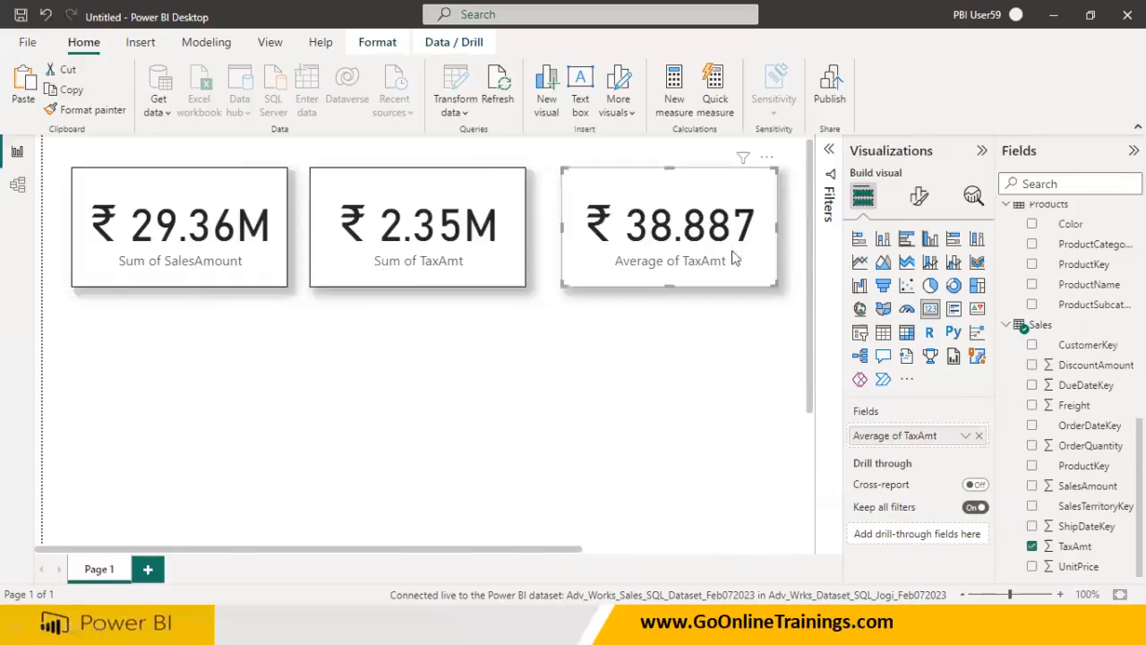
Replace the TaxAmt field in the third card with Freight from the Sales table
left_click(978, 435)
left_click_drag(1061, 413, 896, 435)
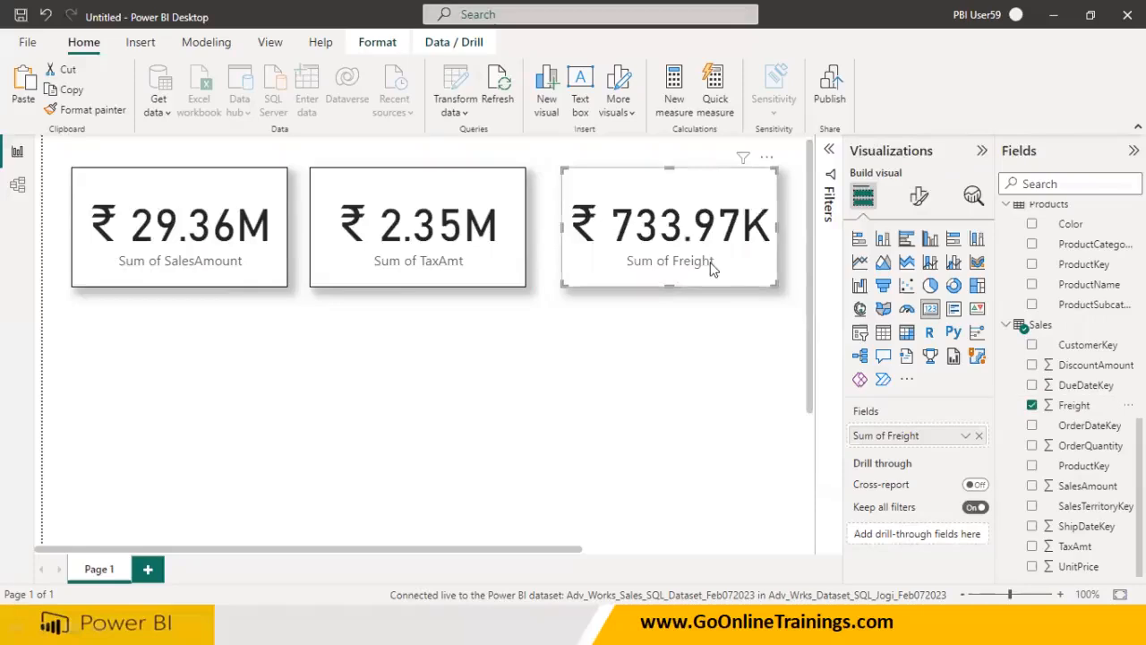
left_click(641, 367)
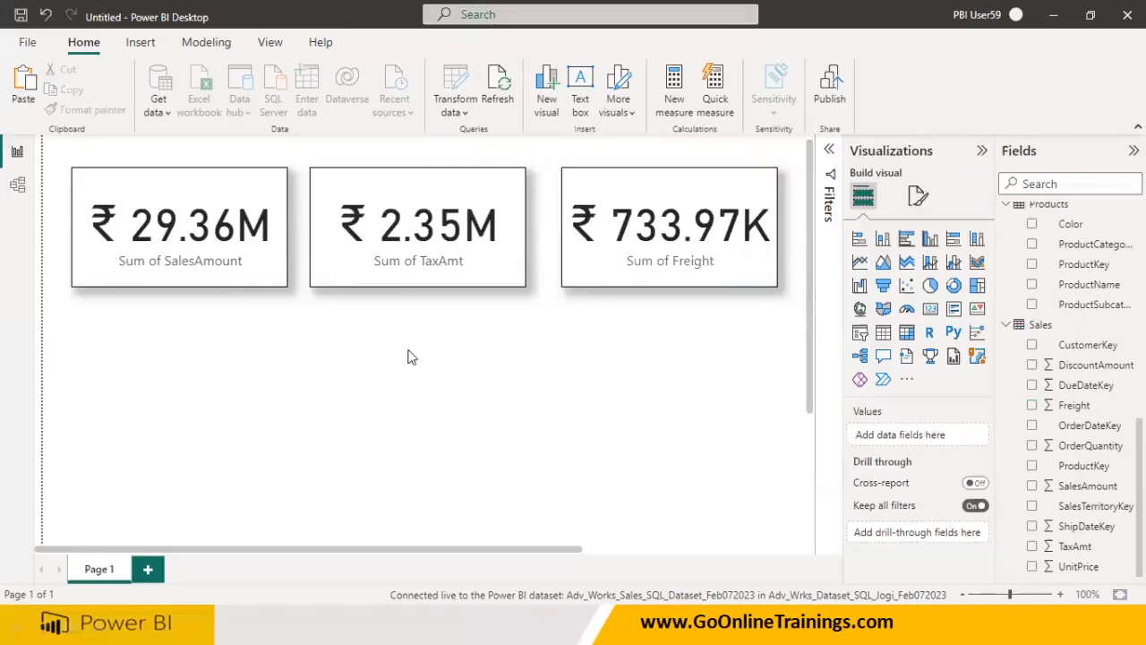
key("ctrl+s")
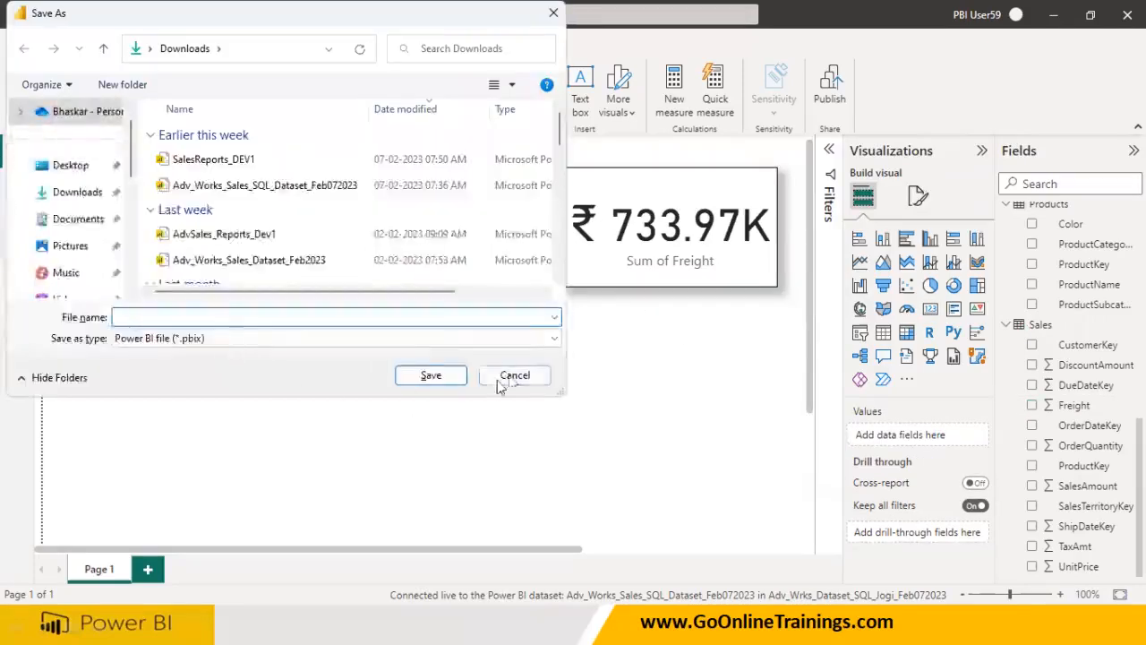
left_click(513, 376)
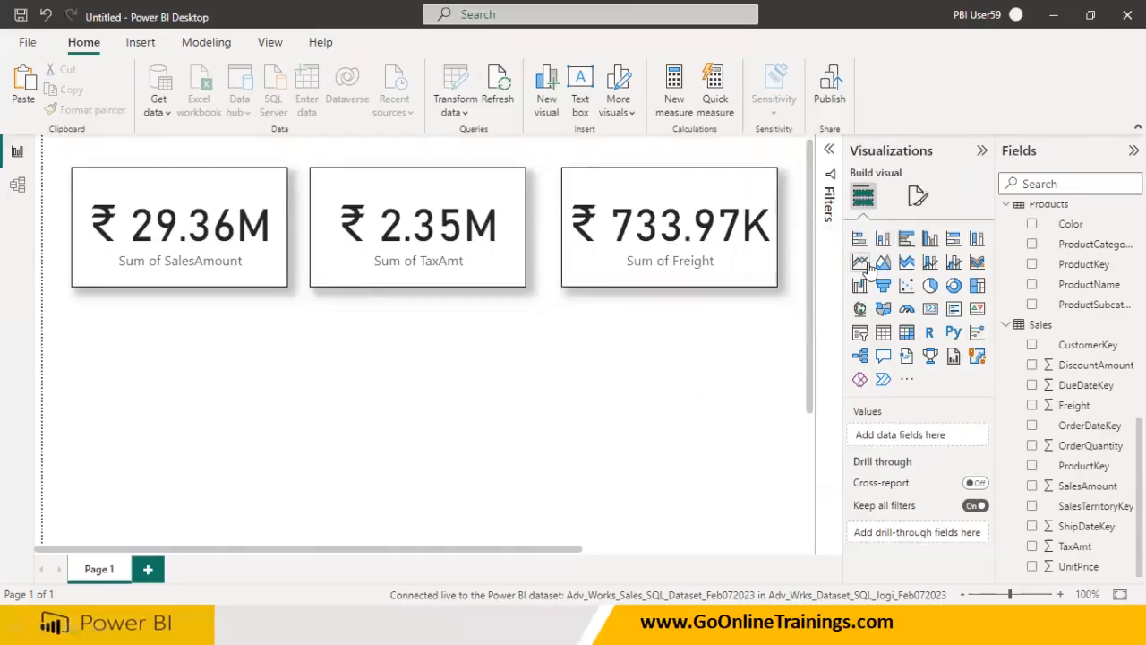
Insert a line chart directly below the cards and widen it to span the first two cards
left_click(861, 262)
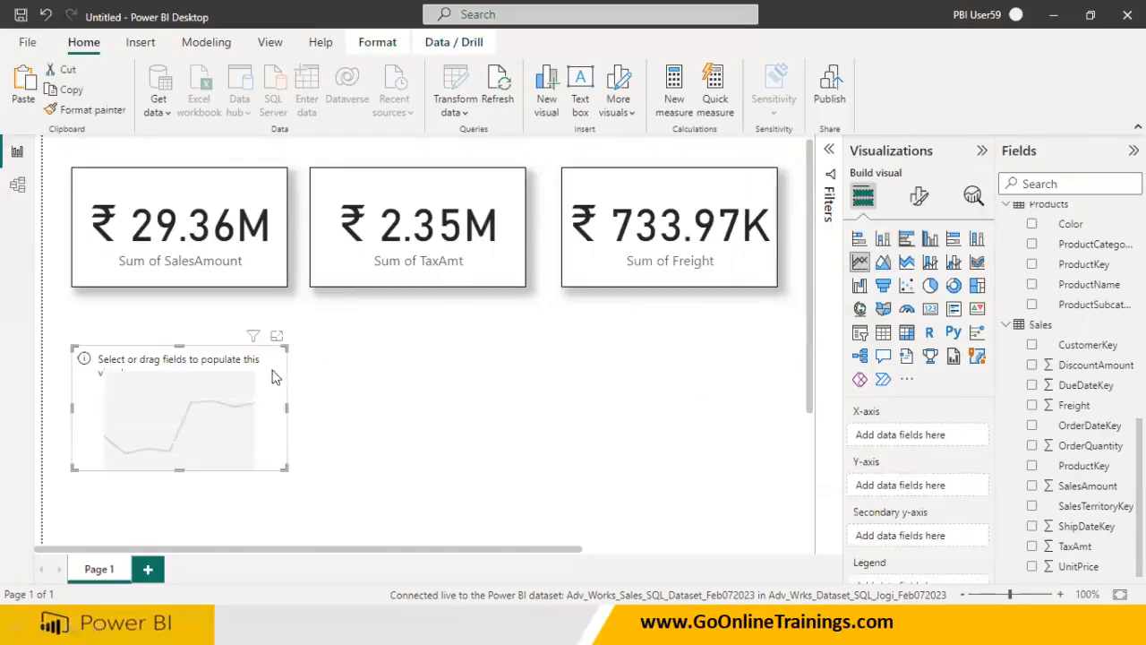
left_click_drag(200, 427, 199, 403)
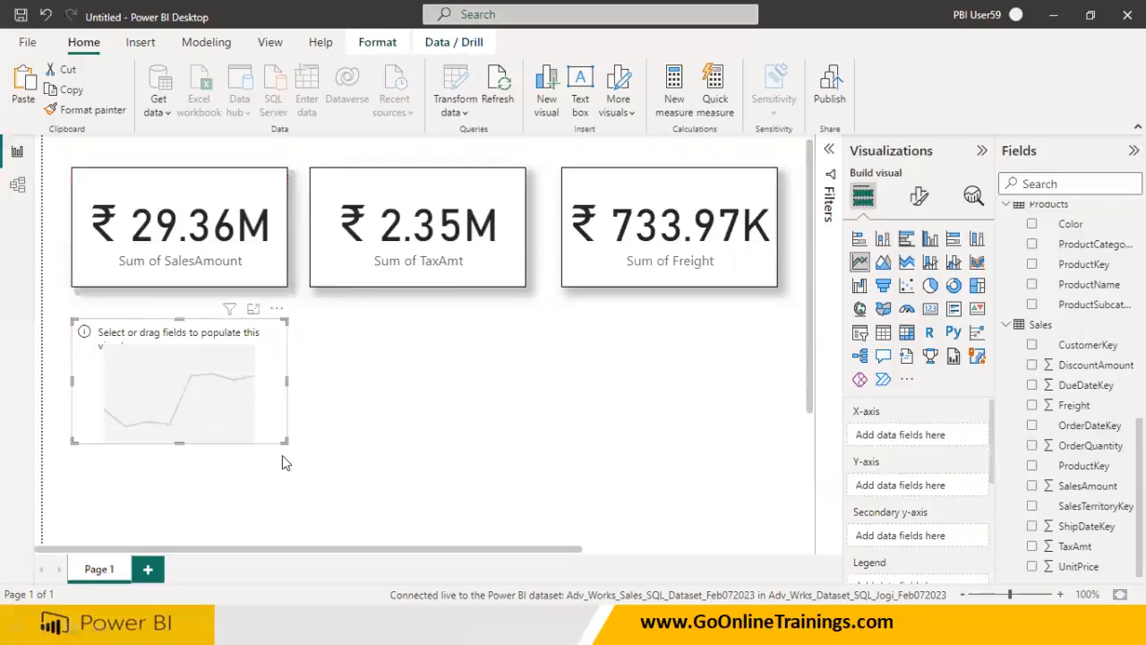
left_click_drag(283, 439, 526, 459)
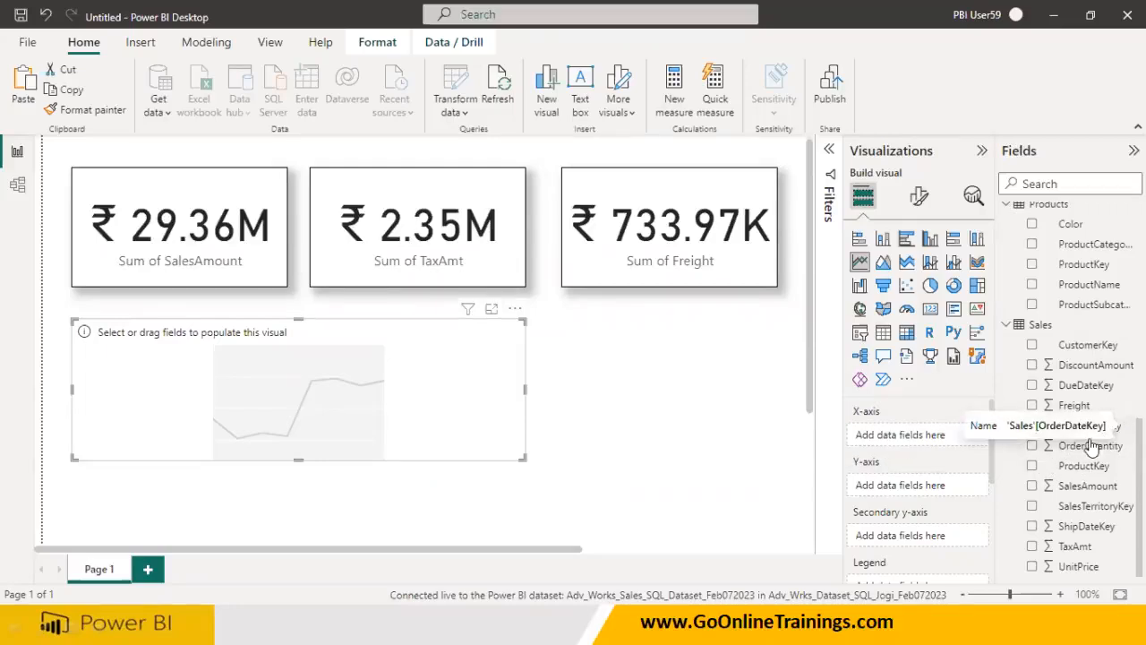
Try YearNo from the Date table on the line chart's Y-axis, review its aggregation options, and remove it
scroll(1090, 445, "up", 5)
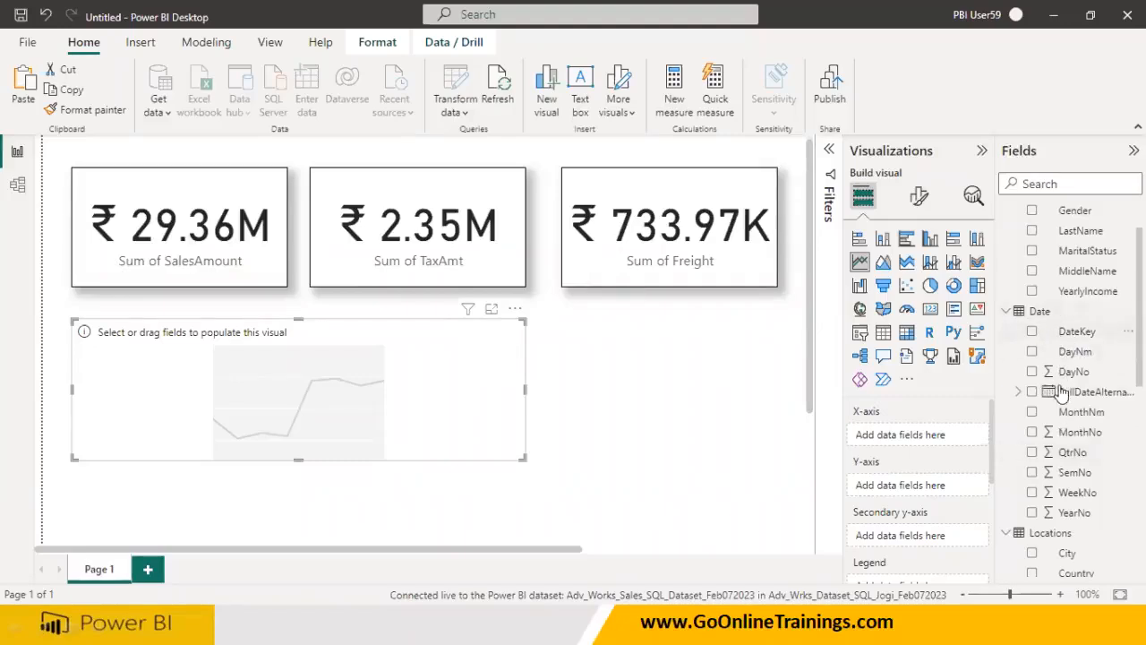
scroll(1071, 425, "down", 1)
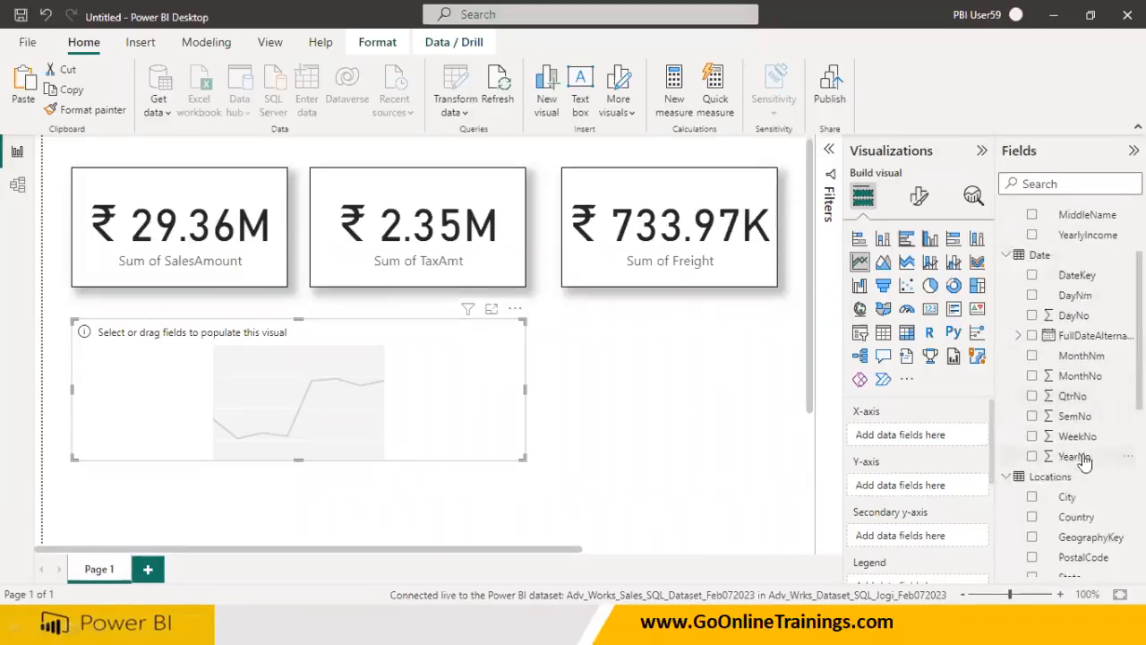
left_click_drag(1079, 457, 279, 377)
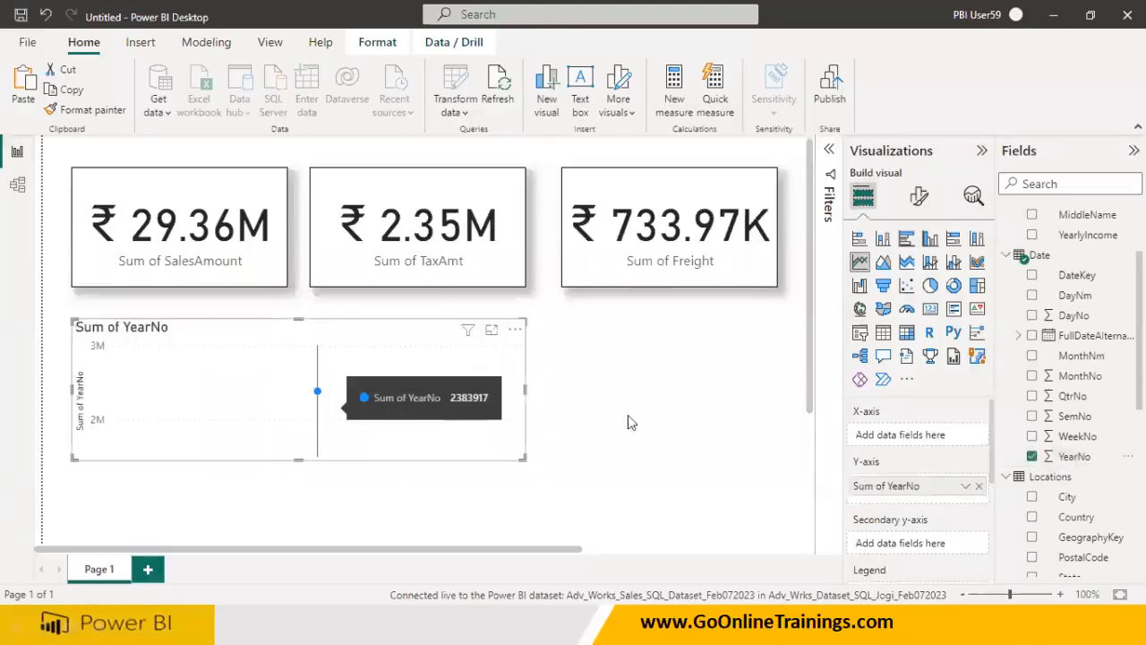
left_click(966, 488)
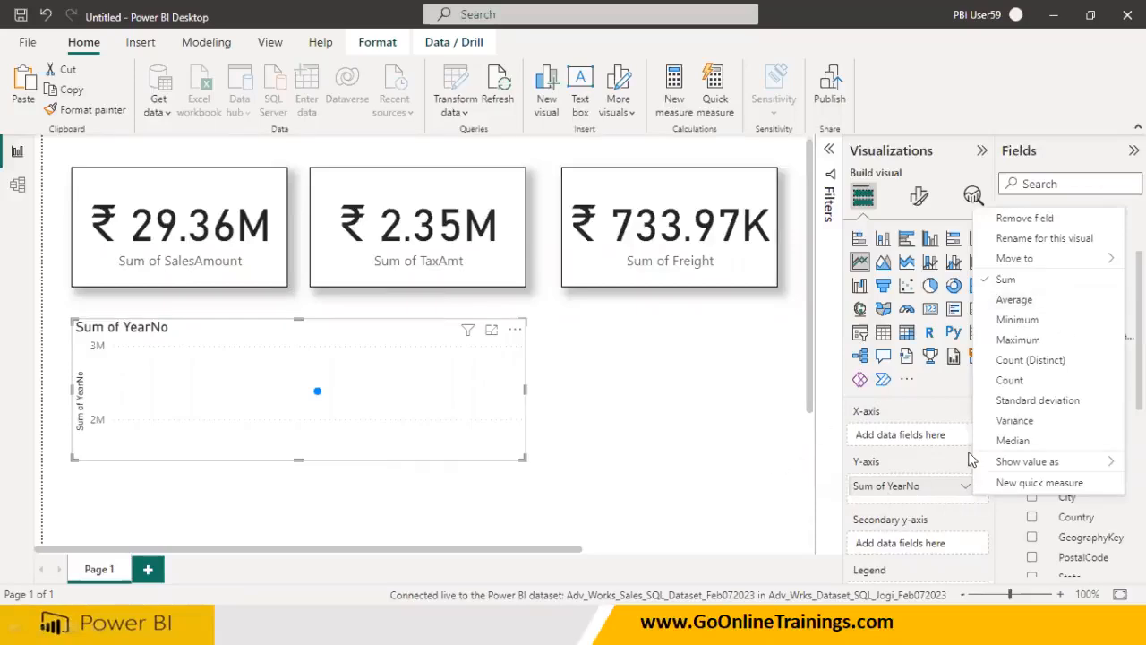
mouse_move(1010, 259)
left_click(991, 97)
left_click(980, 486)
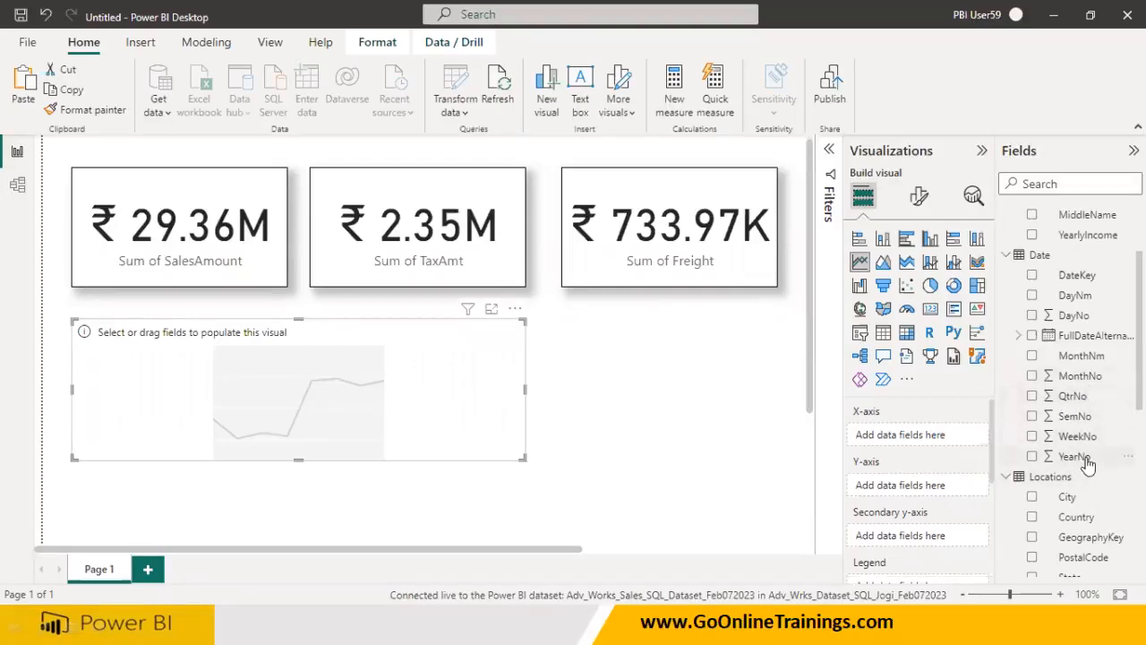
Assign YearNo from the Date table to the line chart's X-axis
scroll(1092, 464, "up", 3)
scroll(1093, 466, "down", 5)
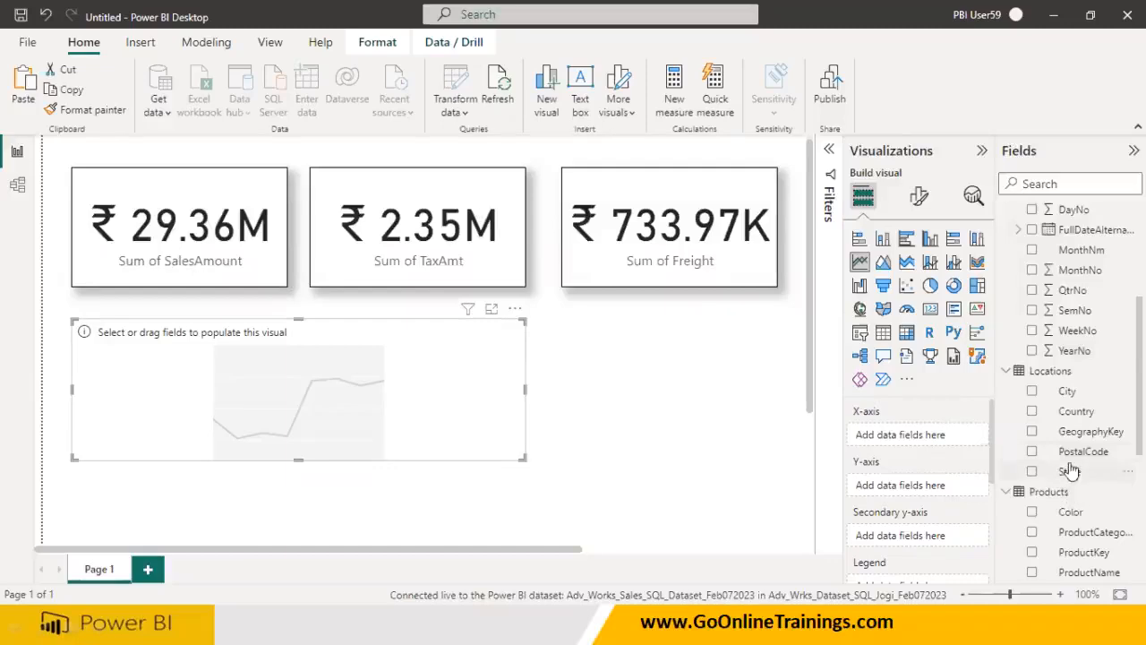
left_click(1076, 352)
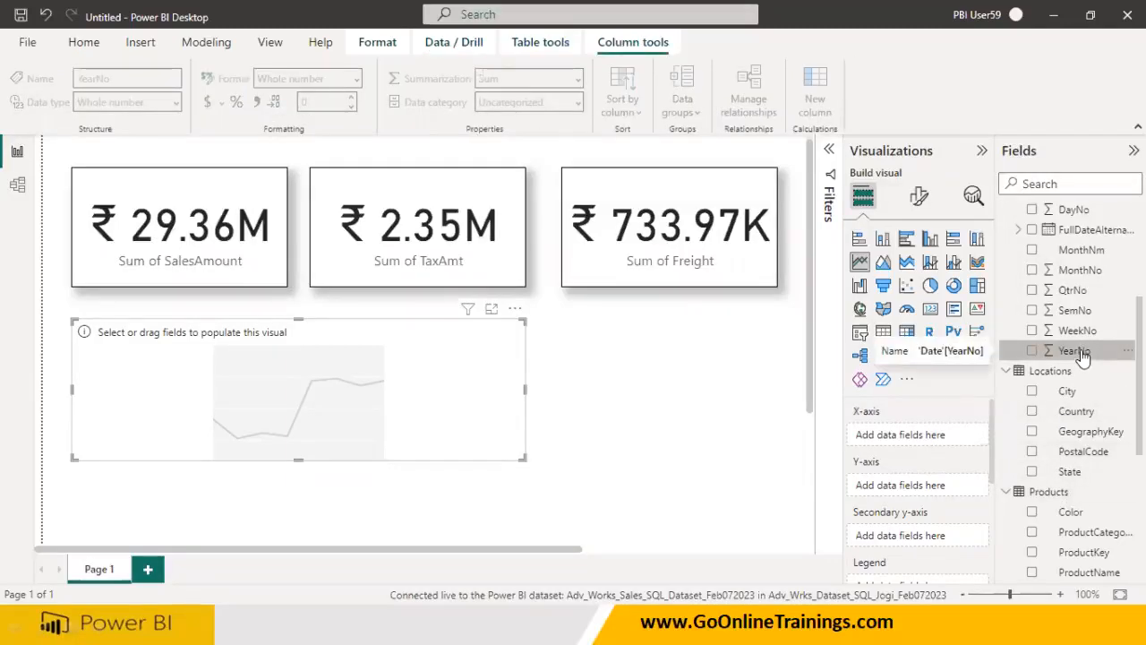
scroll(1081, 355, "up", 5)
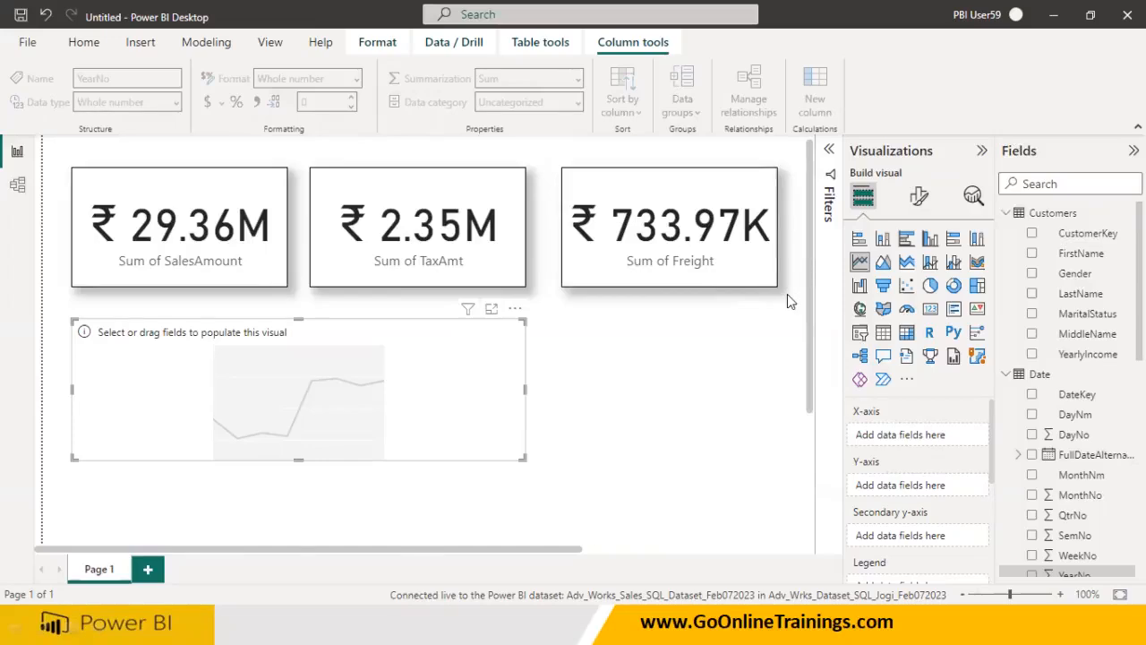
scroll(1087, 393, "down", 3)
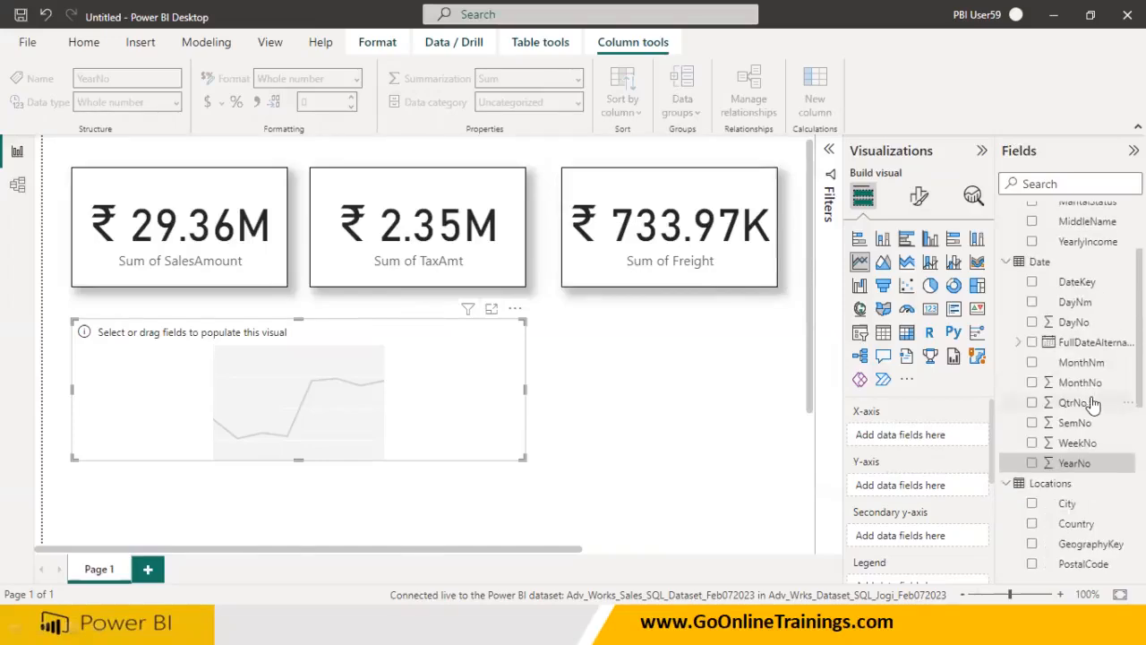
scroll(1101, 475, "down", 10)
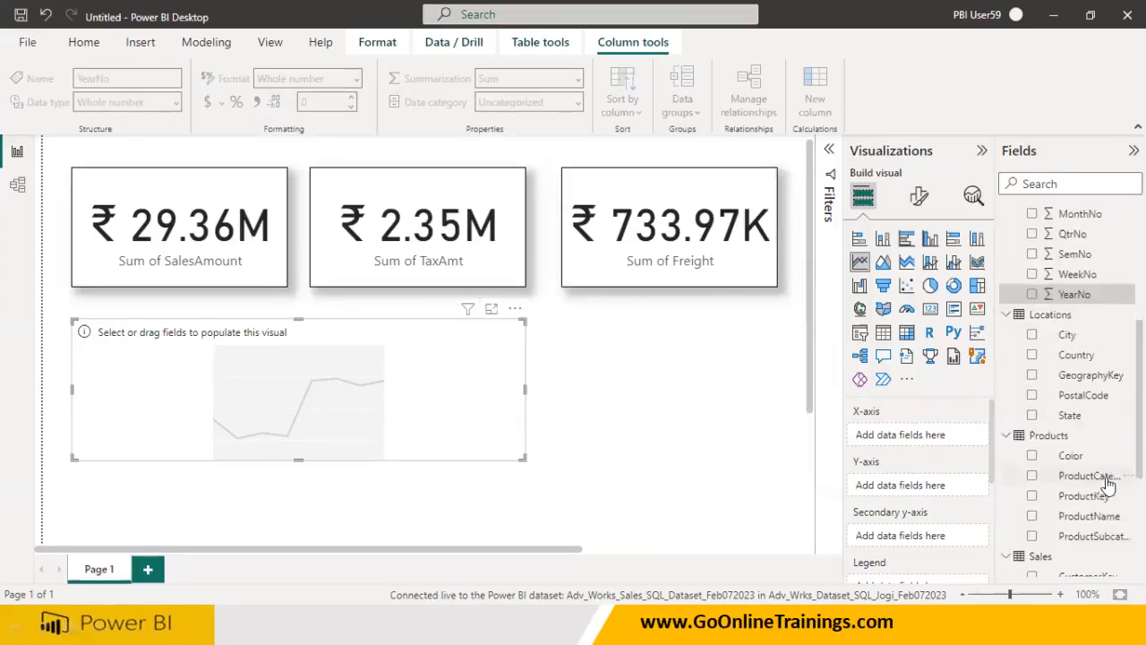
scroll(1082, 333, "up", 6)
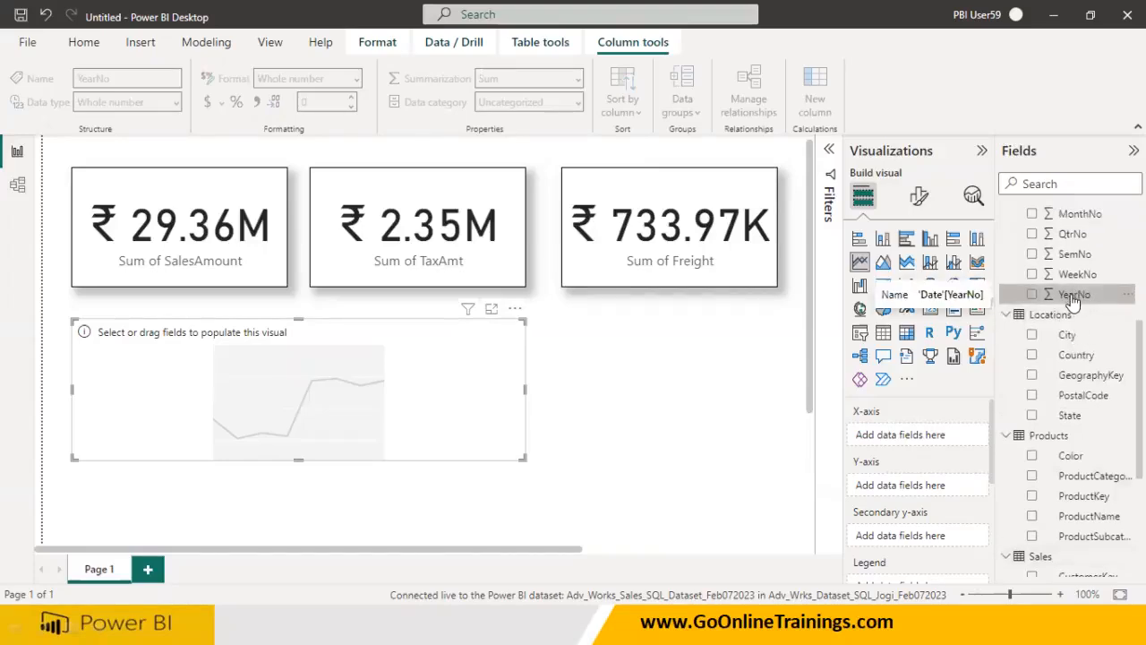
left_click_drag(1073, 303, 922, 434)
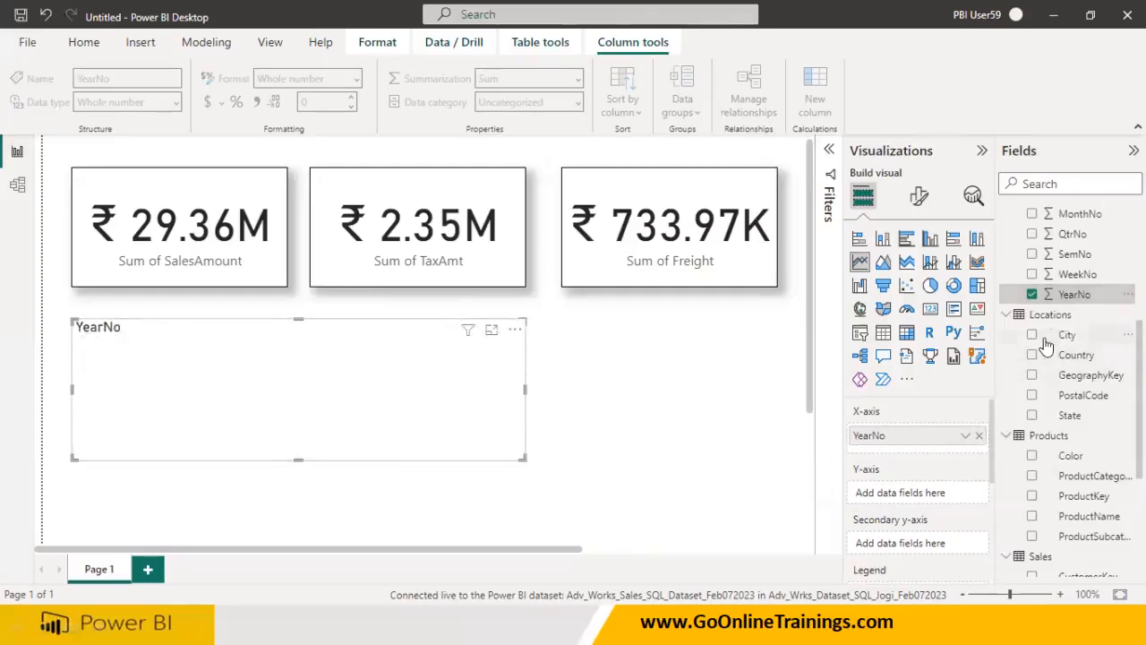
Plot SalesAmount on the line chart's Y-axis and copy the TaxAmt card's formatting onto the chart
scroll(1029, 400, "down", 3)
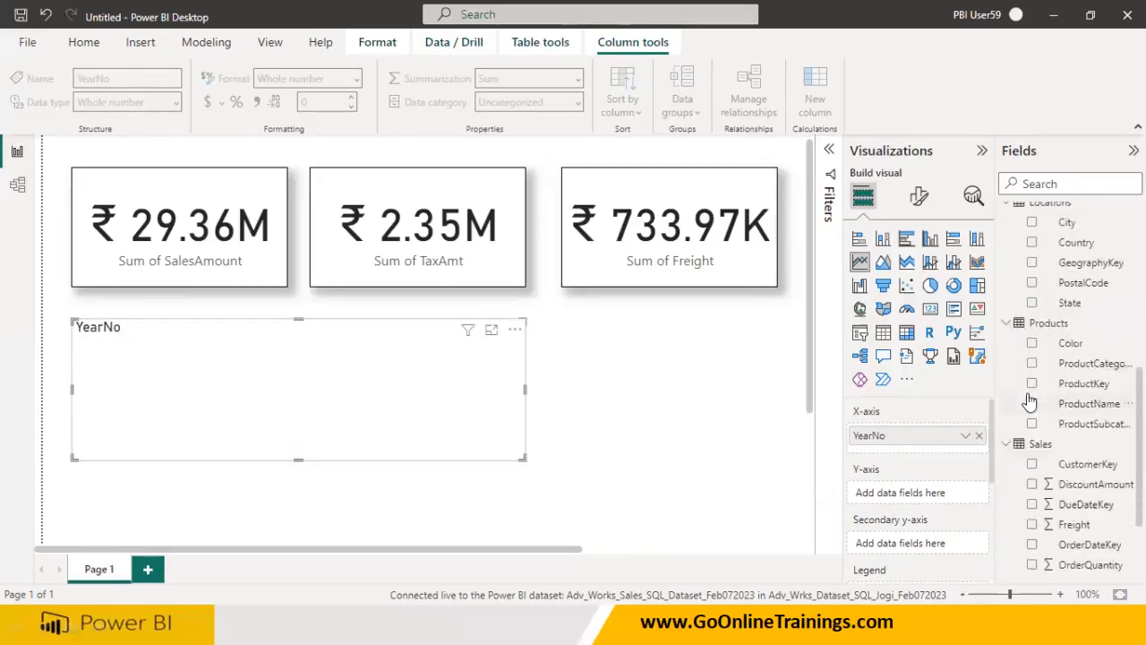
scroll(1031, 398, "up", 5)
scroll(1065, 367, "down", 6)
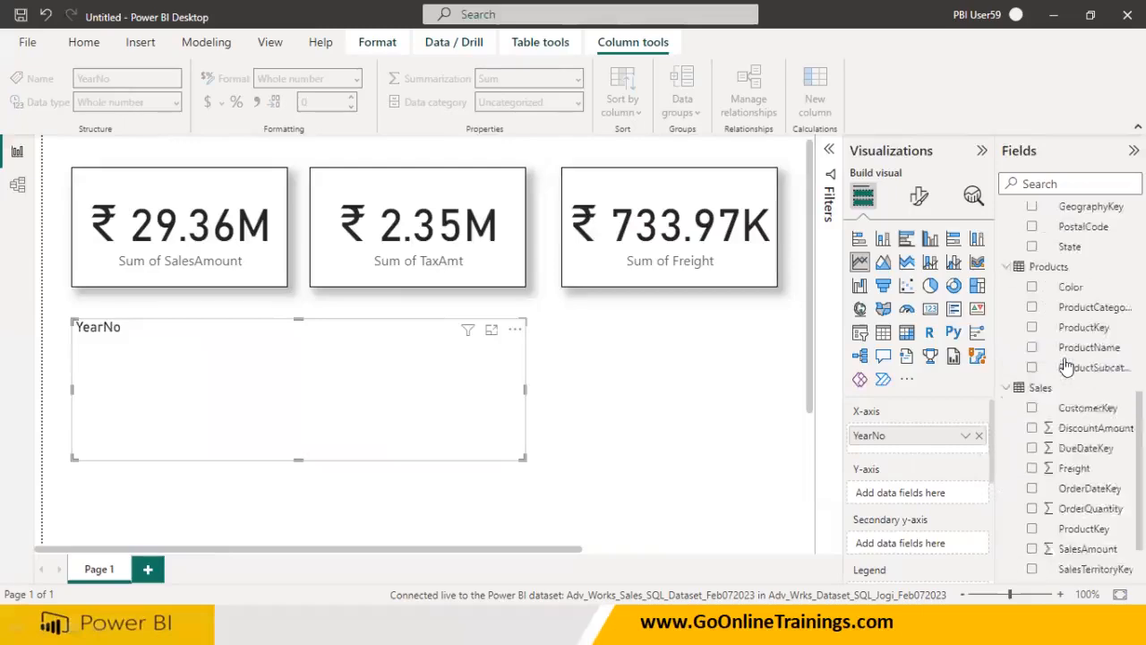
scroll(1065, 367, "down", 2)
mouse_move(1076, 490)
left_mouse_down()
mouse_move(552, 438)
mouse_move(447, 409)
left_mouse_up()
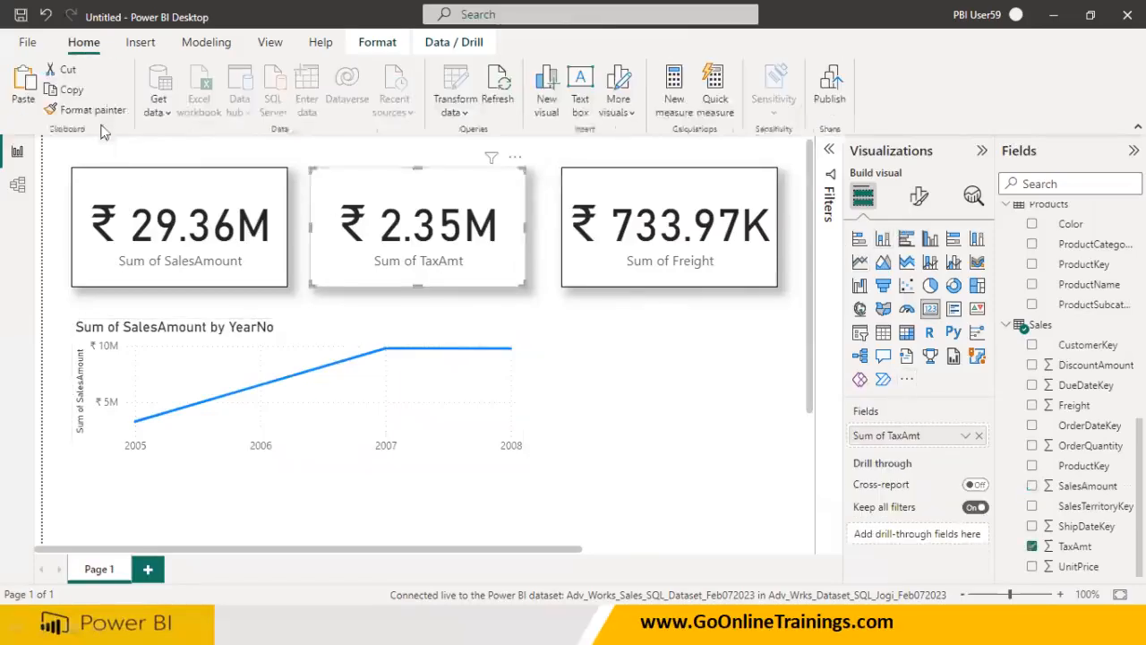
left_click(463, 353)
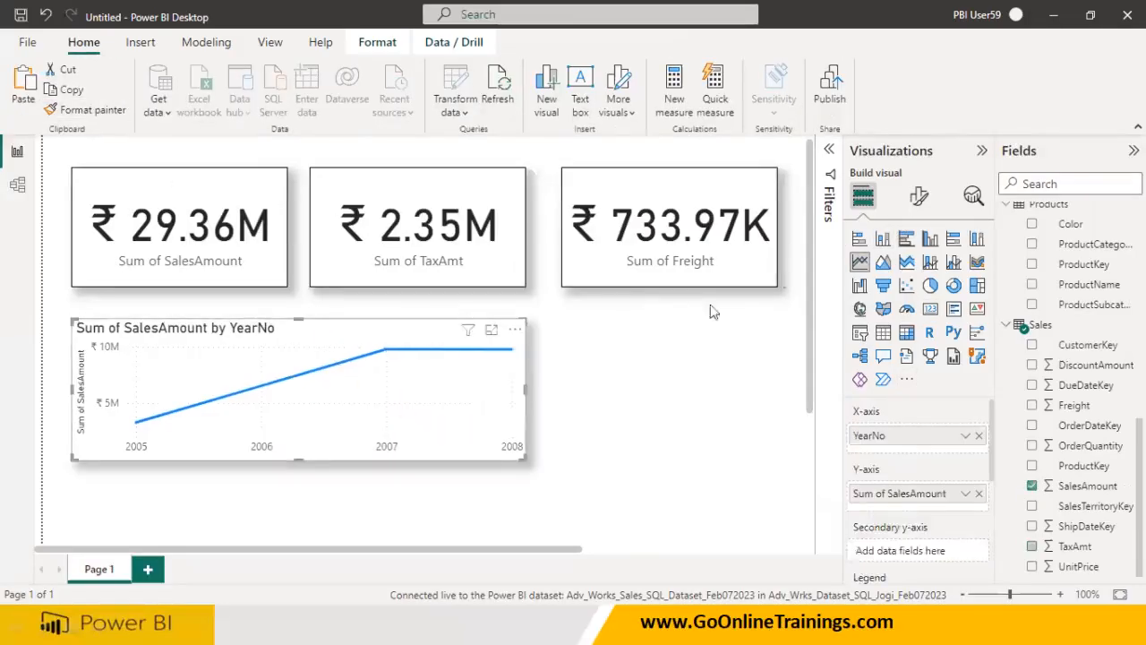
Turn on data labels for the SalesAmount by YearNo line chart and increase the chart's height
left_click(919, 195)
scroll(940, 459, "down", 3)
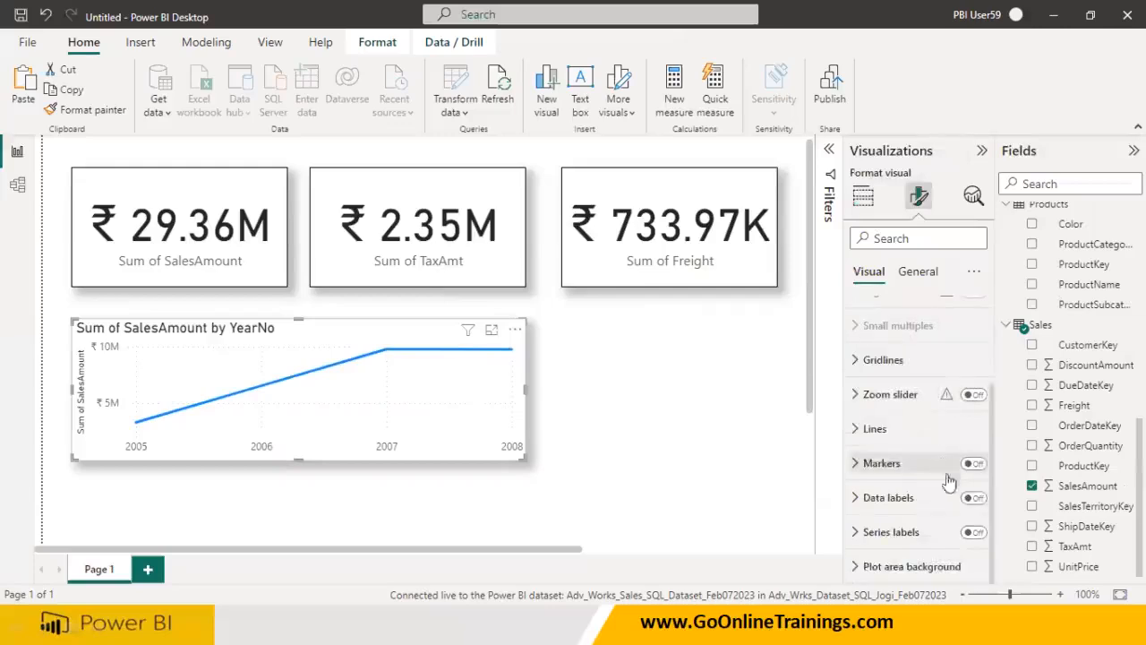
left_click(973, 497)
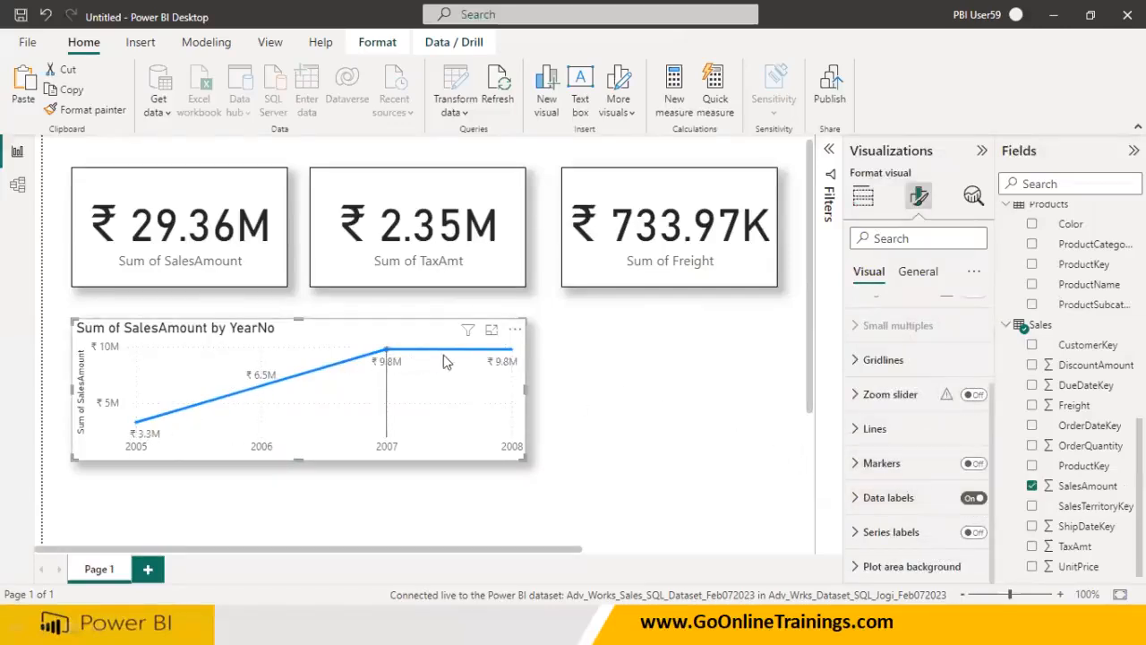
scroll(478, 467, "down", 3)
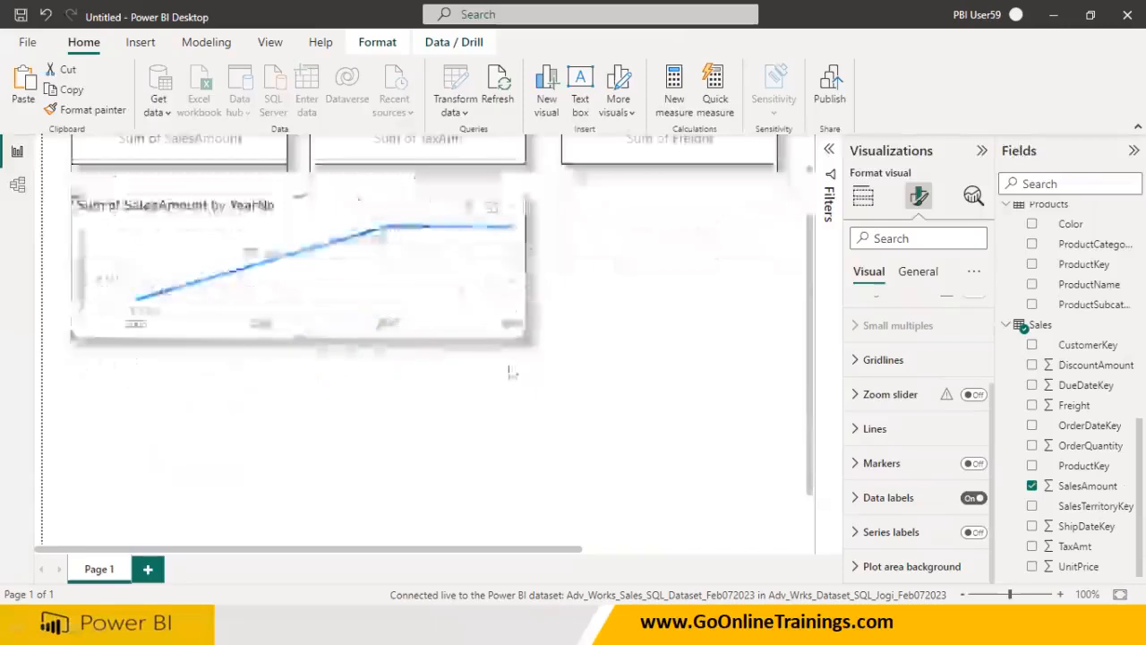
left_click_drag(525, 337, 524, 376)
left_click(585, 402)
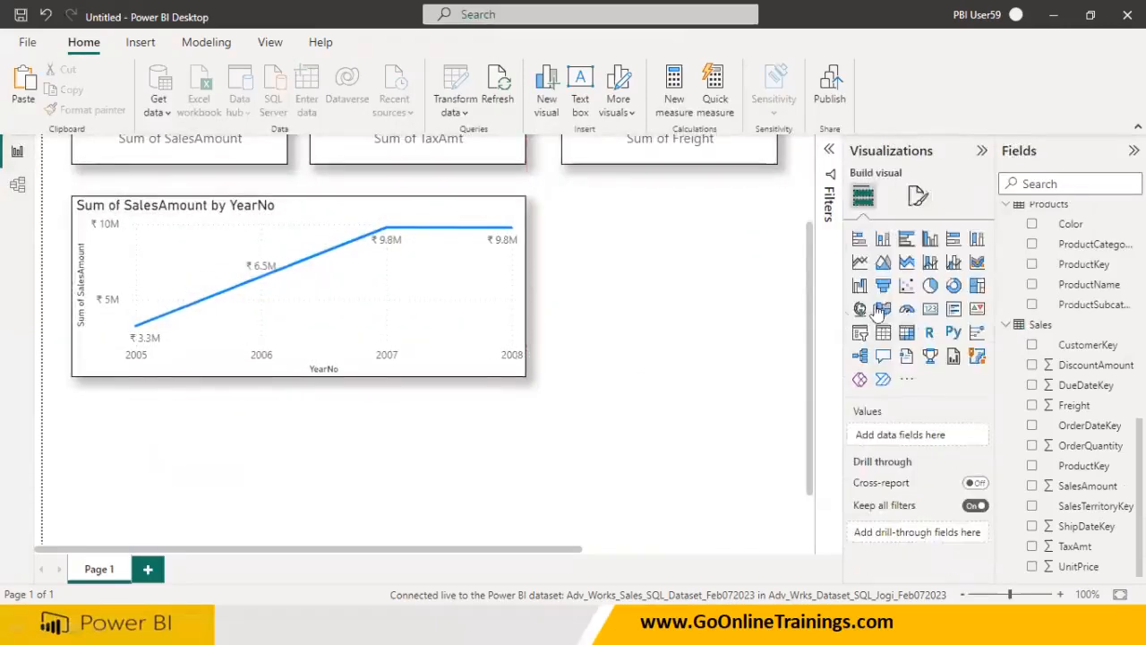
Insert a pie chart beside the line chart under the Freight card and widen the line chart slightly towards it
left_click(930, 287)
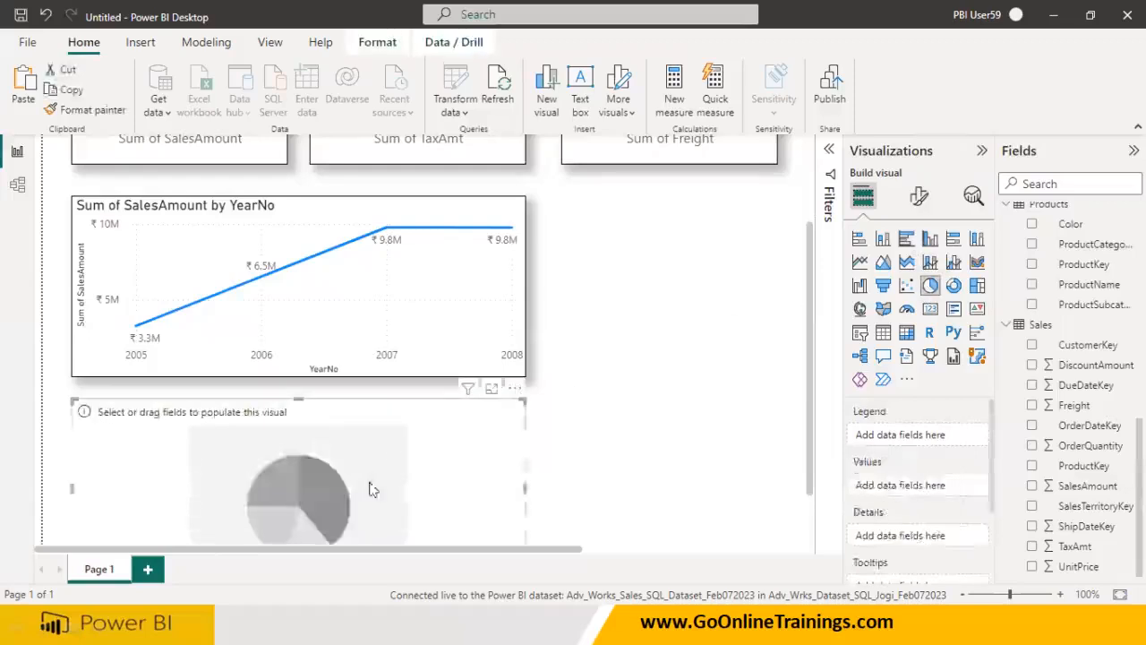
left_click_drag(529, 455, 735, 296)
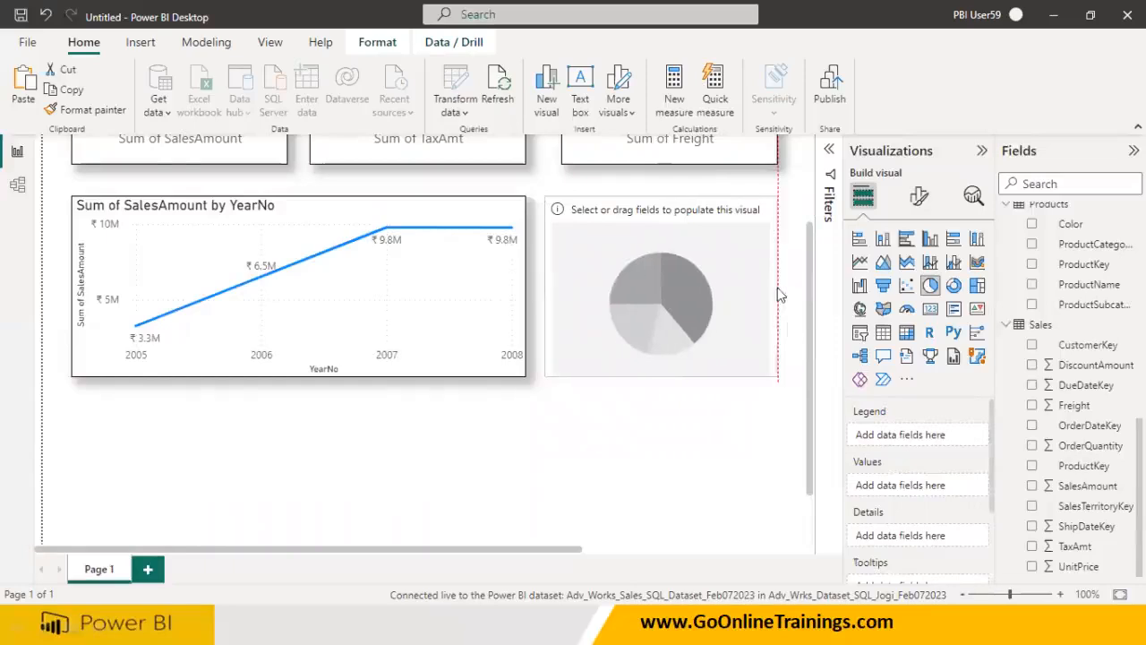
left_click_drag(706, 290, 710, 289)
left_click(522, 304)
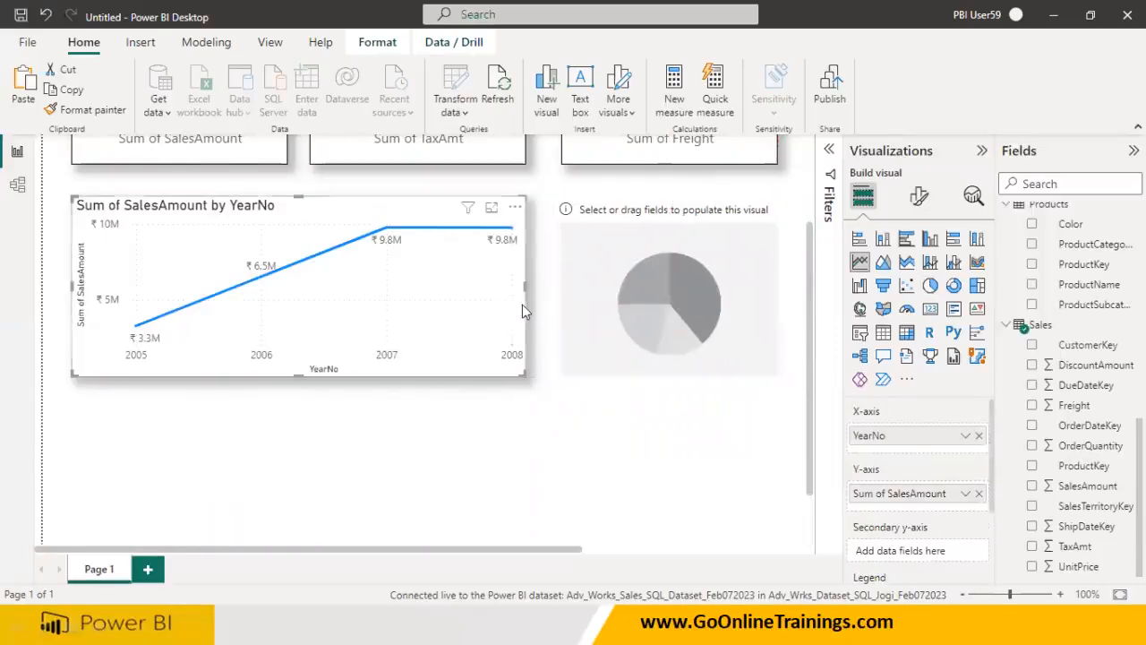
left_click_drag(525, 285, 532, 286)
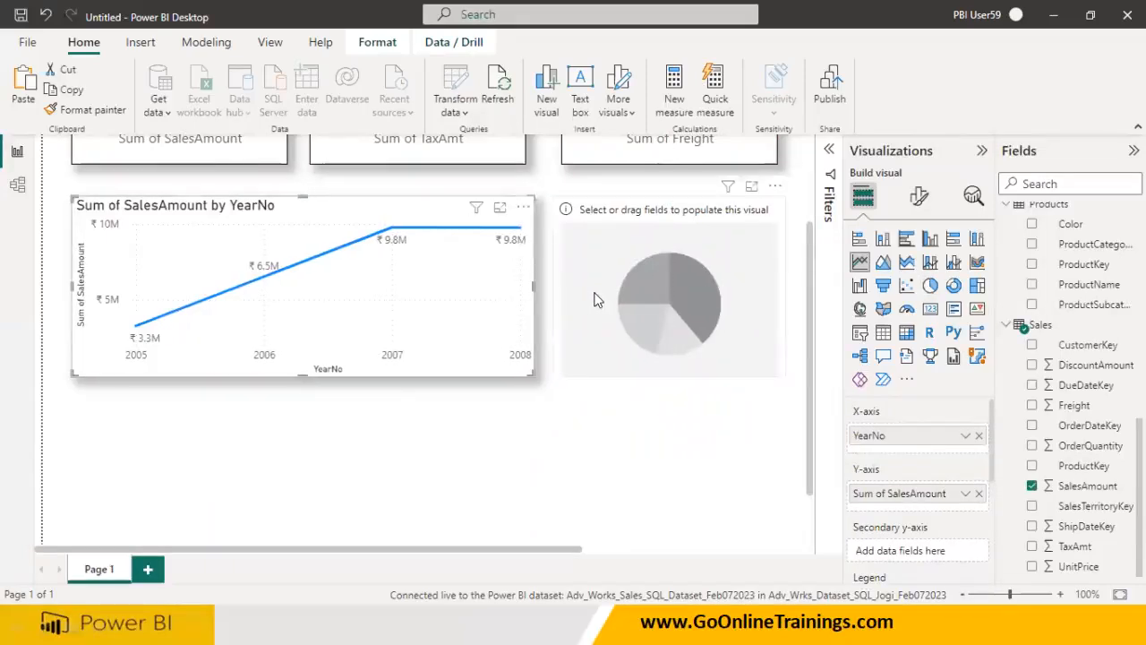
left_click(599, 344)
Copy the line chart's formatting onto the empty pie chart with Format painter
left_click(499, 337)
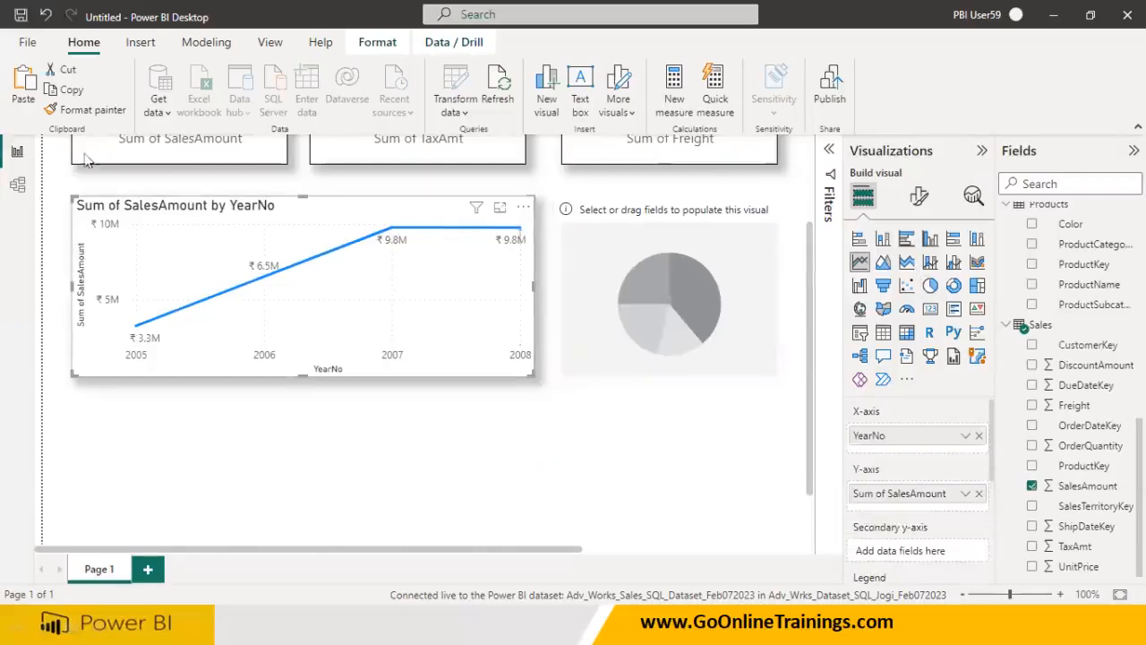
left_click(50, 107)
left_click(587, 314)
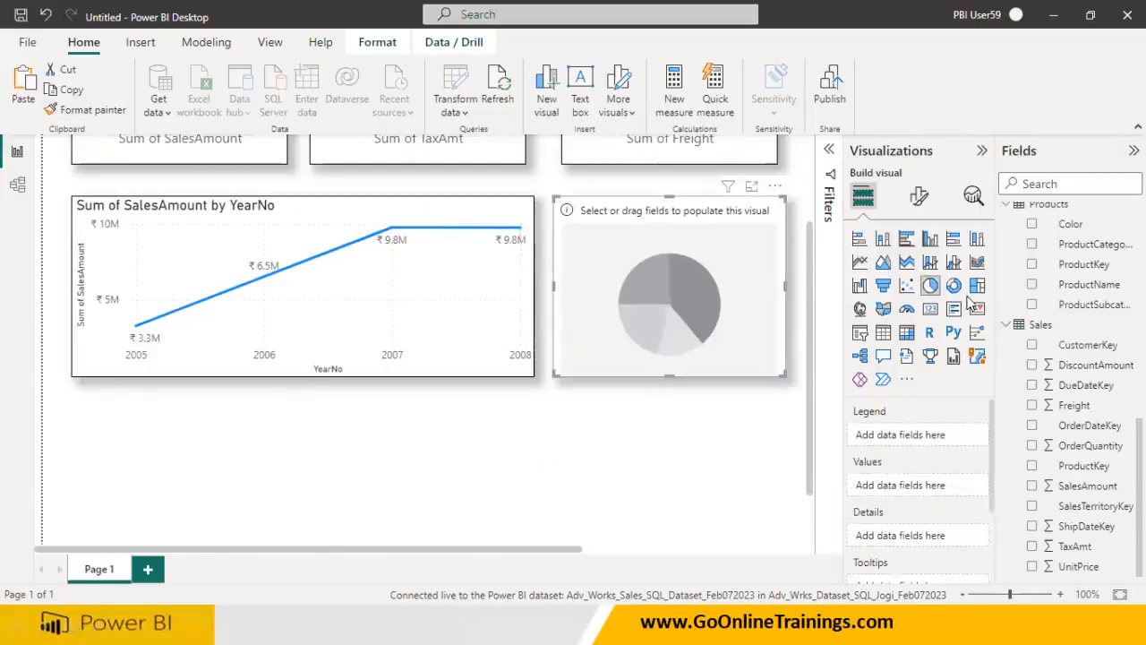
Assign ProductCategoryName from Products to the pie chart's legend and SalesAmount from Sales to its values
scroll(1056, 354, "up", 6)
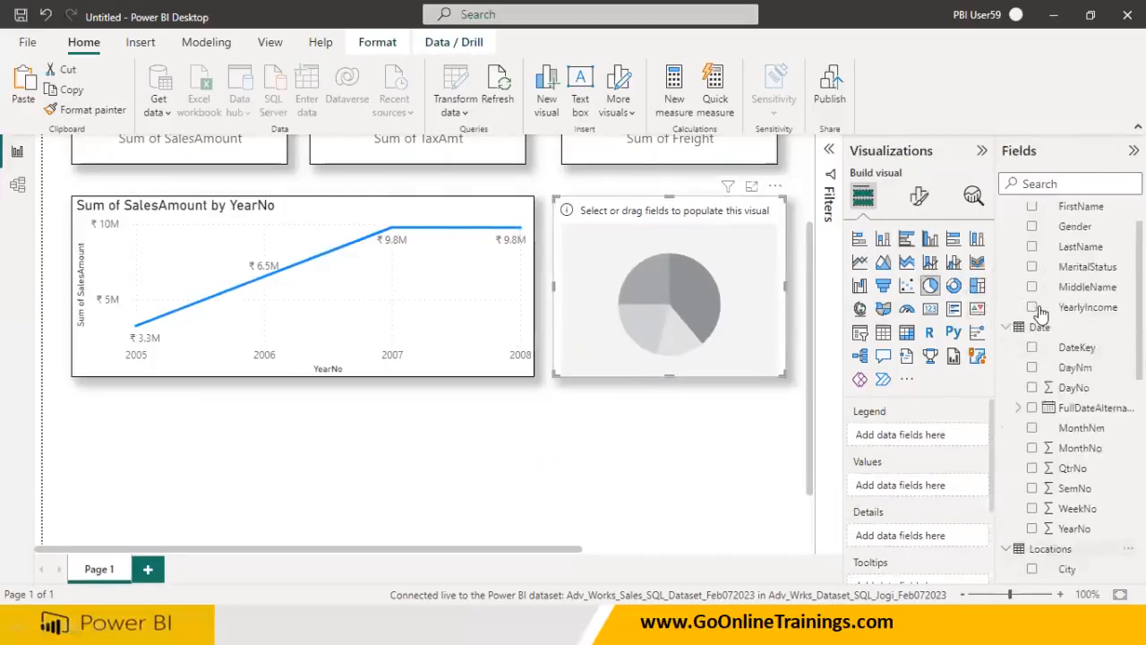
scroll(1047, 331, "down", 5)
scroll(1042, 317, "up", 5)
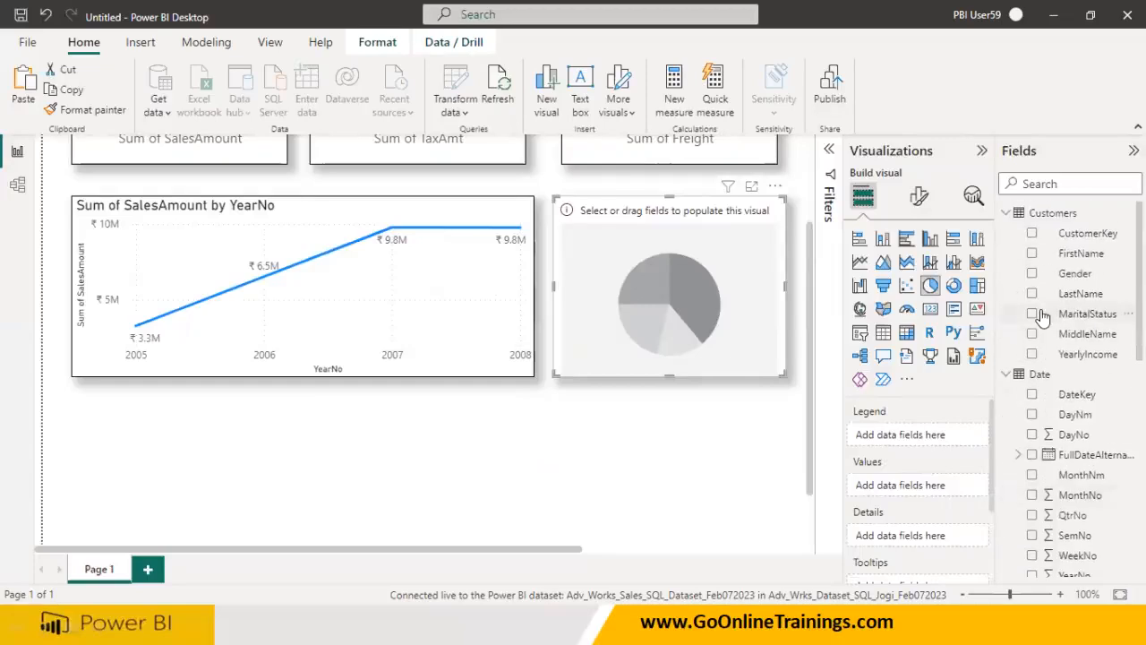
scroll(1042, 318, "down", 5)
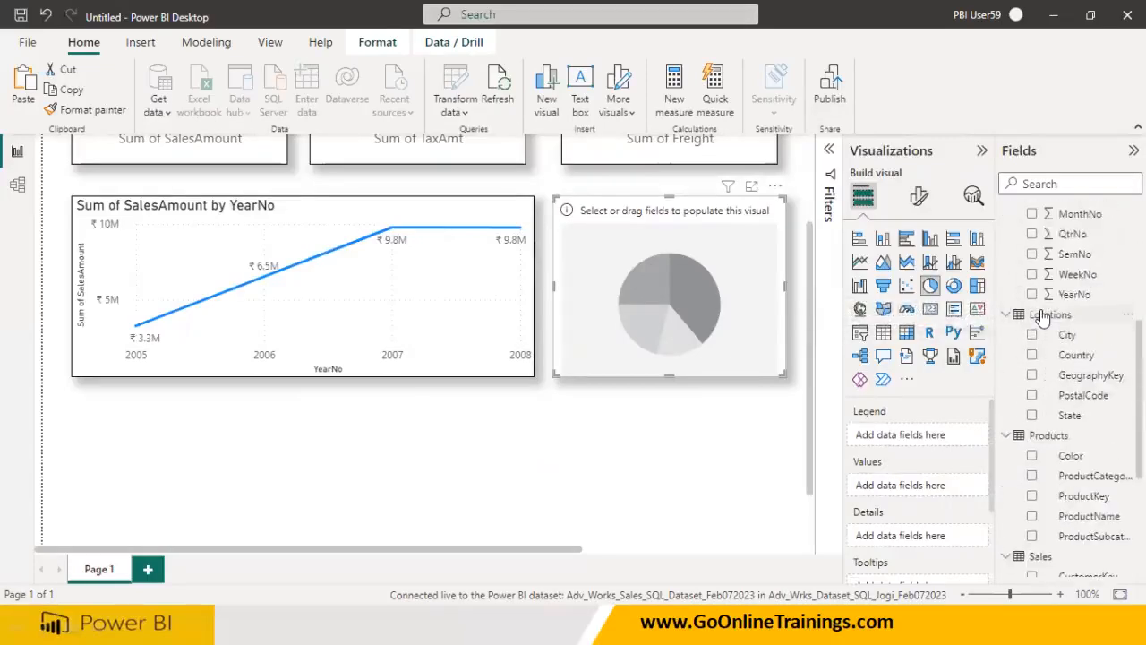
left_click_drag(1079, 475, 743, 327)
scroll(1056, 362, "down", 5)
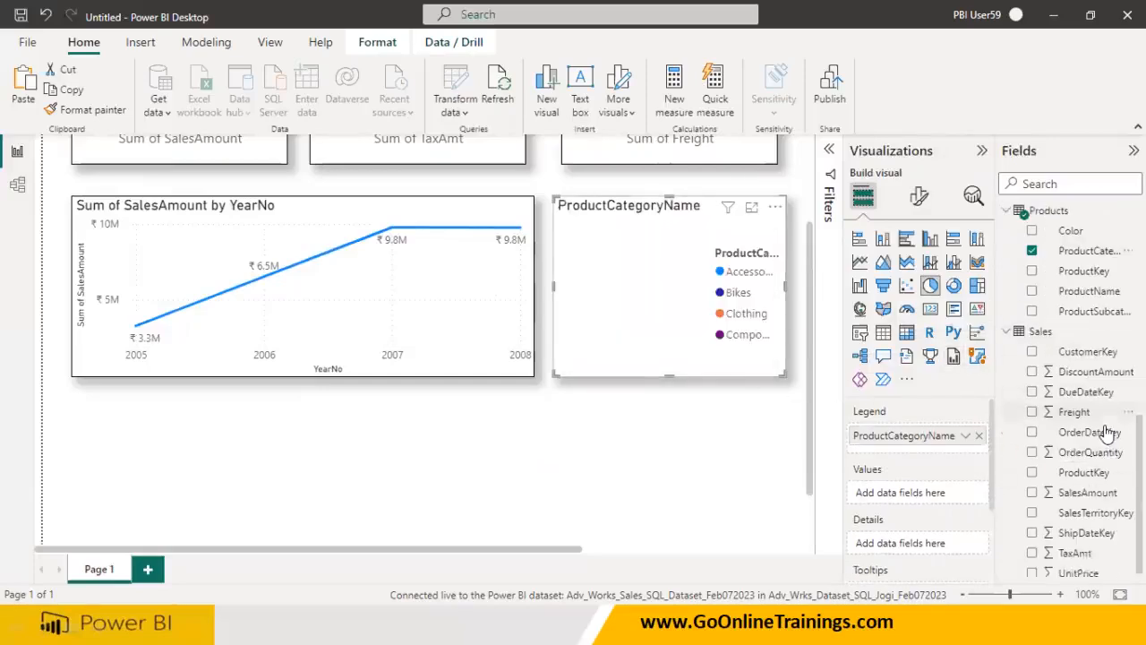
left_click_drag(1087, 485, 641, 305)
left_click(358, 248)
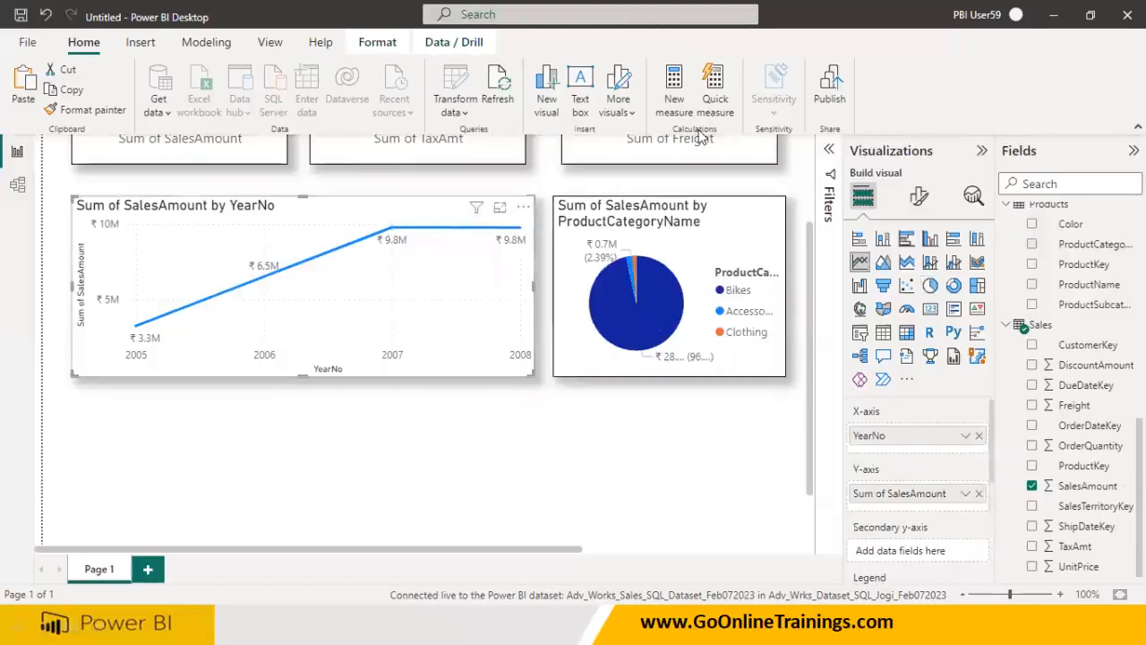
left_click(759, 404)
mouse_move(752, 240)
left_mouse_down()
mouse_move(716, 309)
mouse_move(781, 309)
mouse_move(758, 238)
left_mouse_up()
left_click_drag(722, 301, 751, 294)
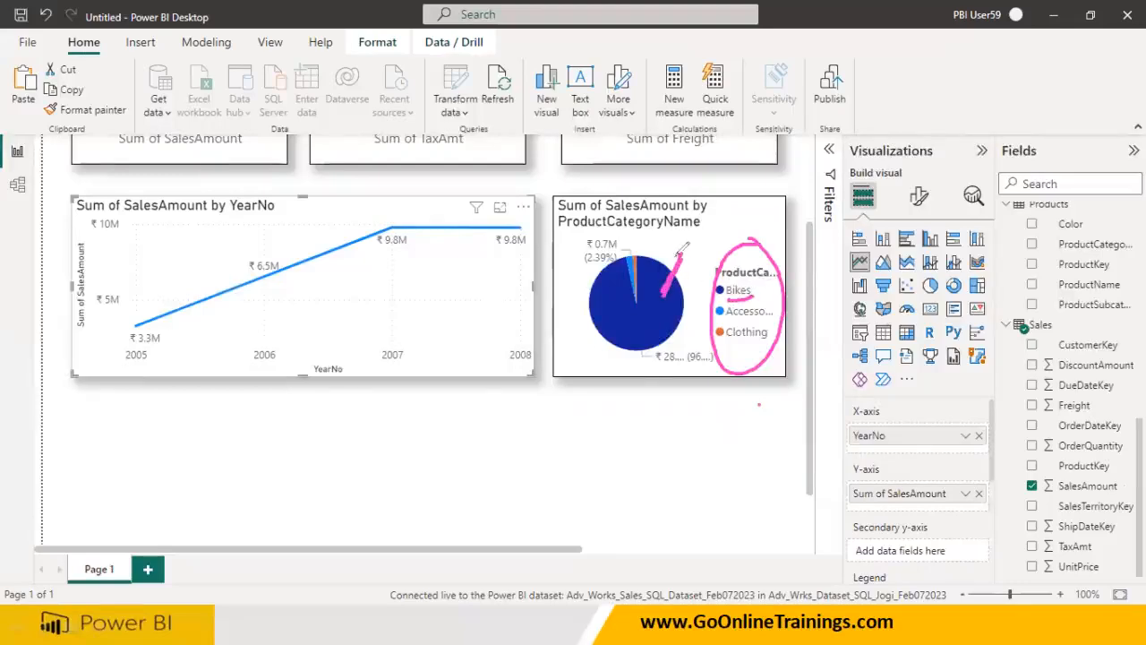
left_click_drag(698, 254, 768, 333)
left_click_drag(743, 353, 762, 250)
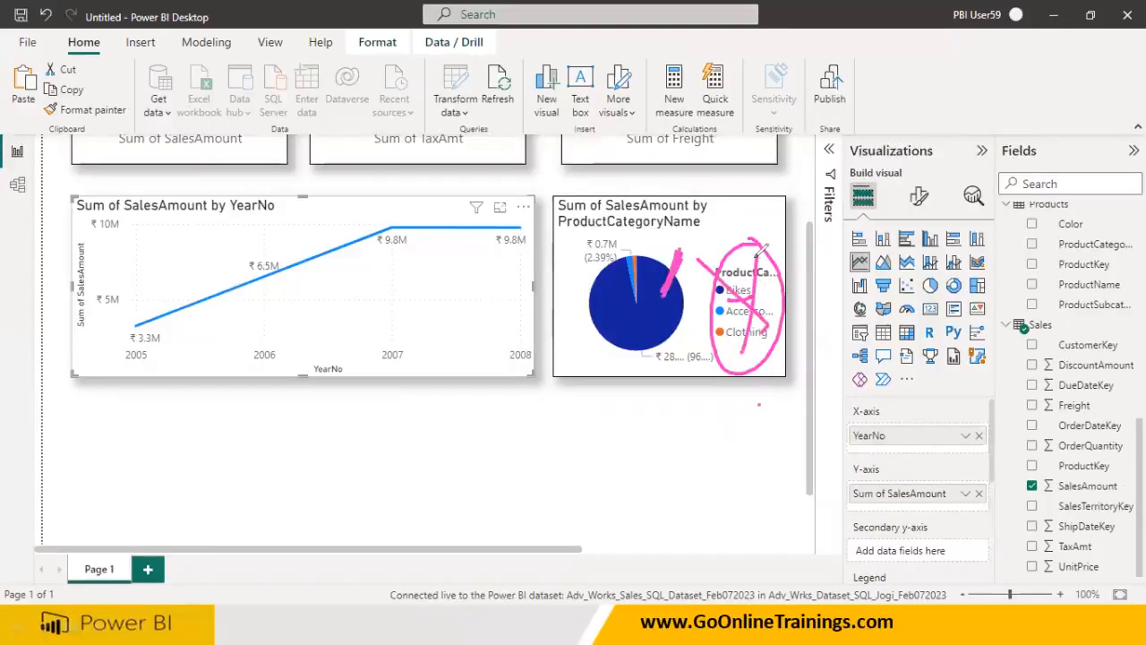
left_click_drag(744, 324, 755, 318)
key("Escape")
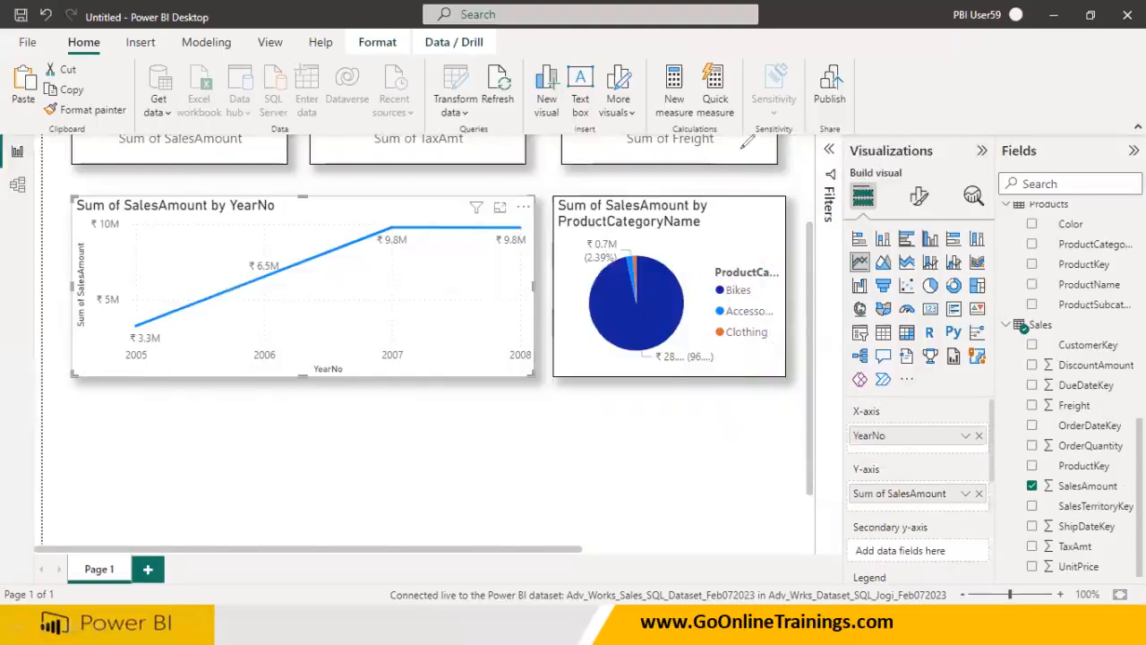
Turn off the pie chart's legend and set its detail label contents to All detail labels
left_click(743, 362)
left_click(917, 197)
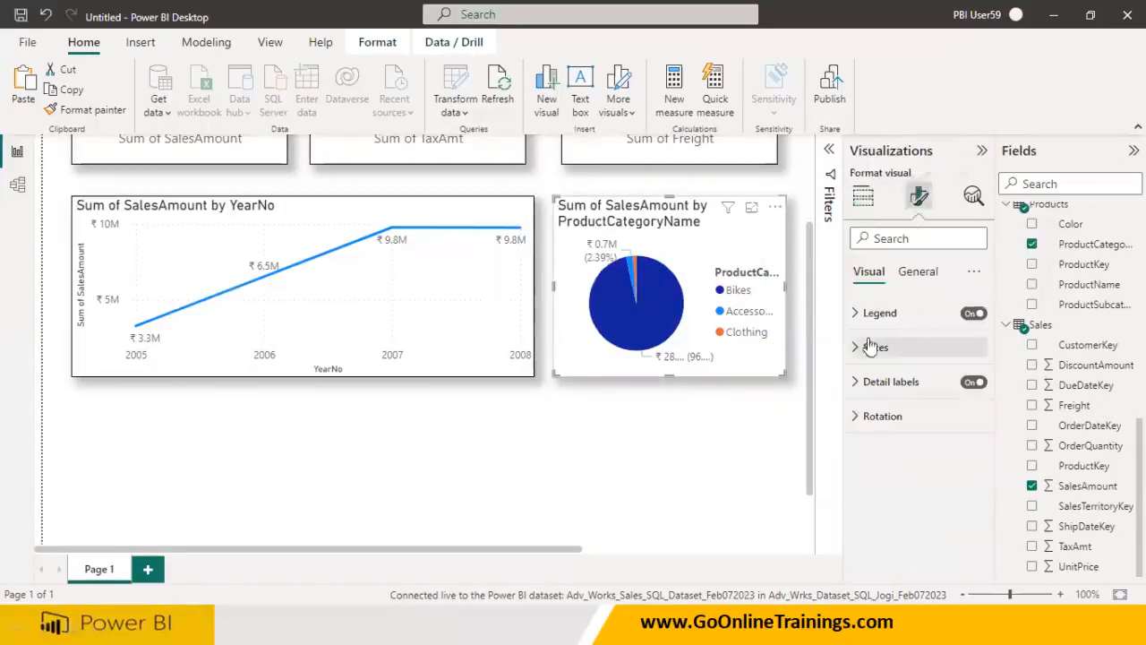
left_click(972, 315)
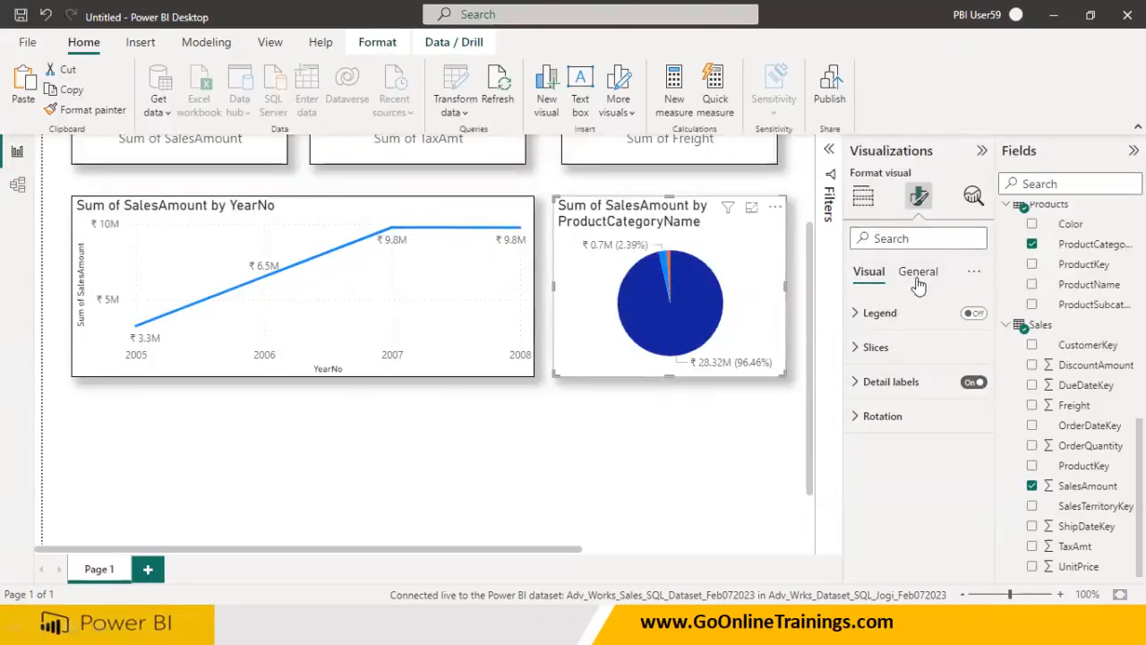
left_click(853, 391)
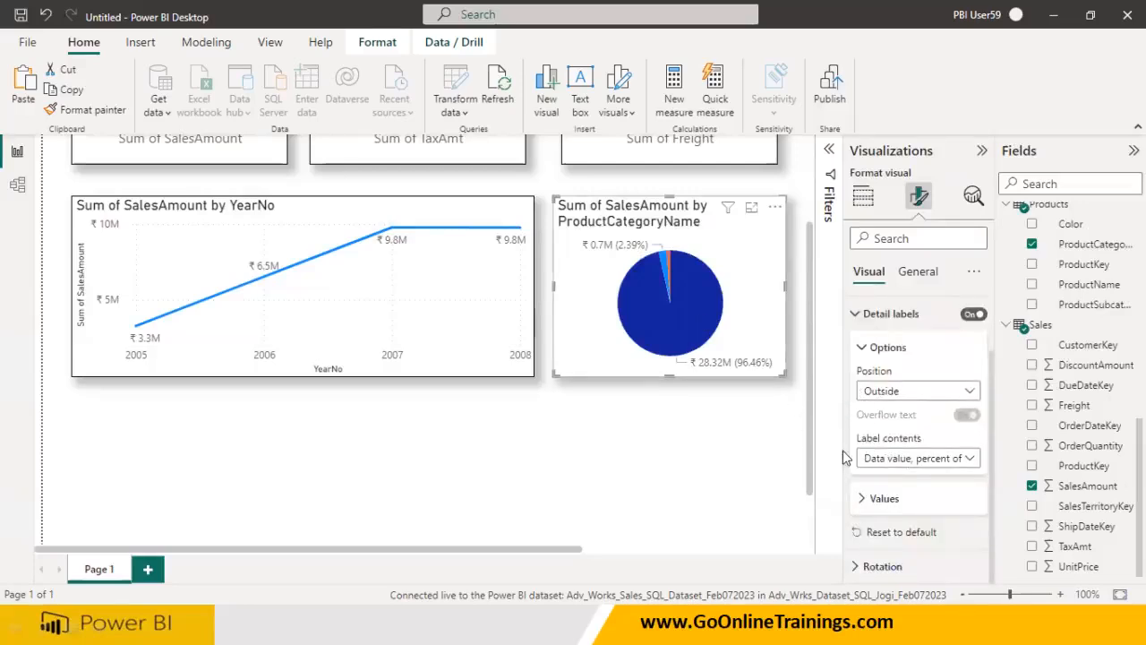
left_click(928, 458)
left_click(910, 443)
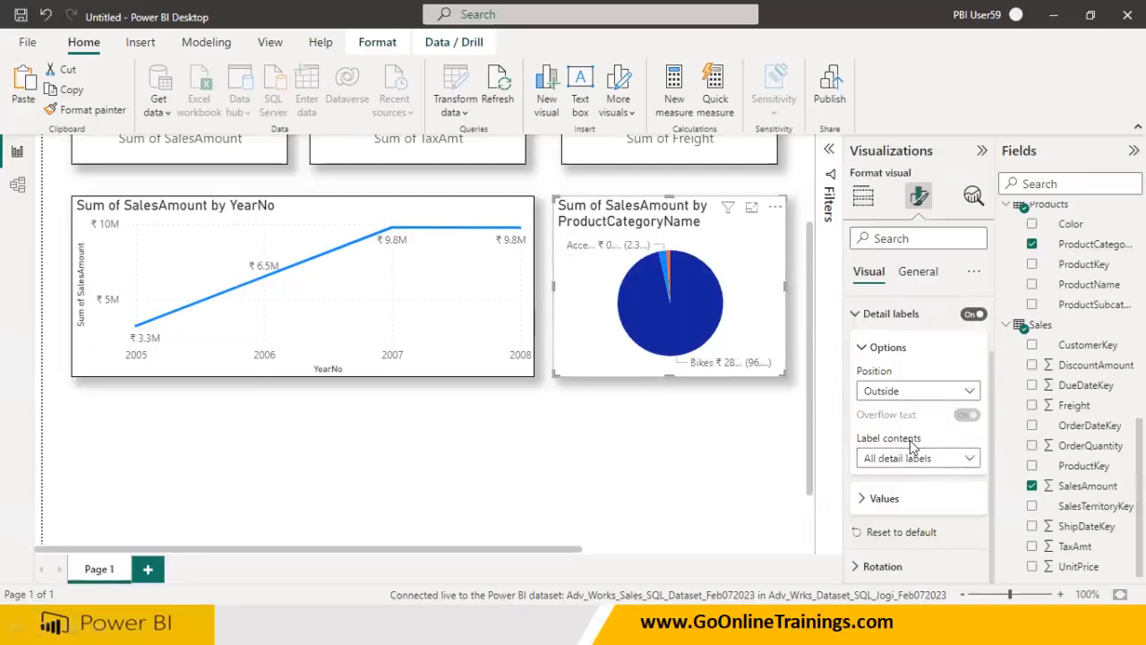
left_click(748, 461)
Collapse the Visualizations pane, then narrow the line chart and widen the pie chart into the freed space
left_click(982, 150)
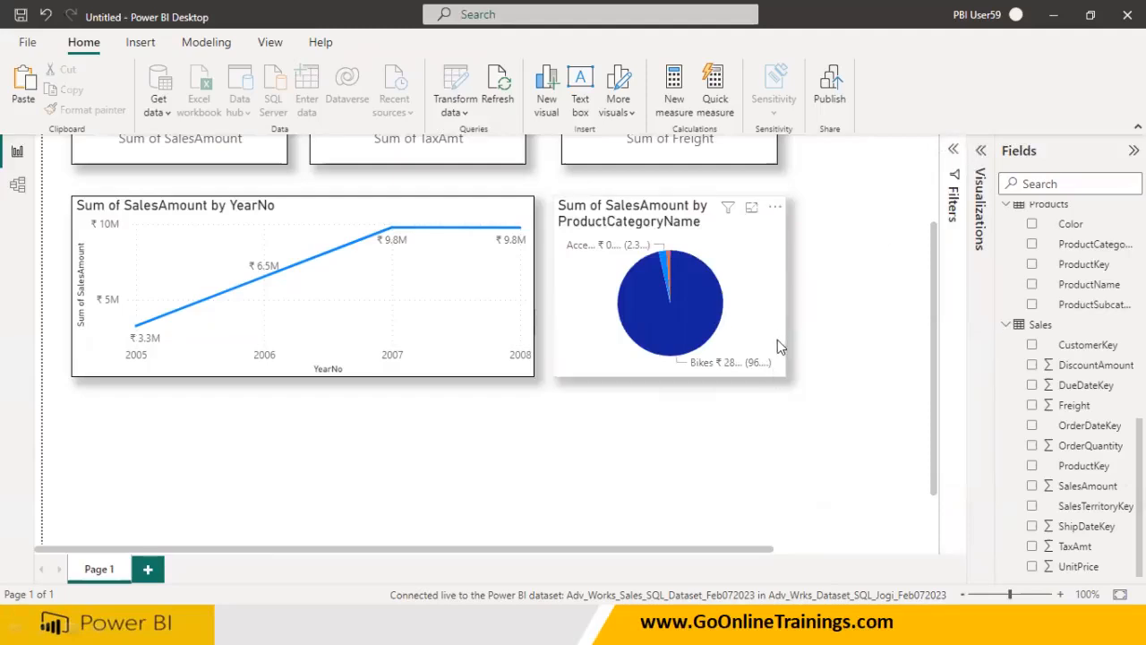
left_click(528, 300)
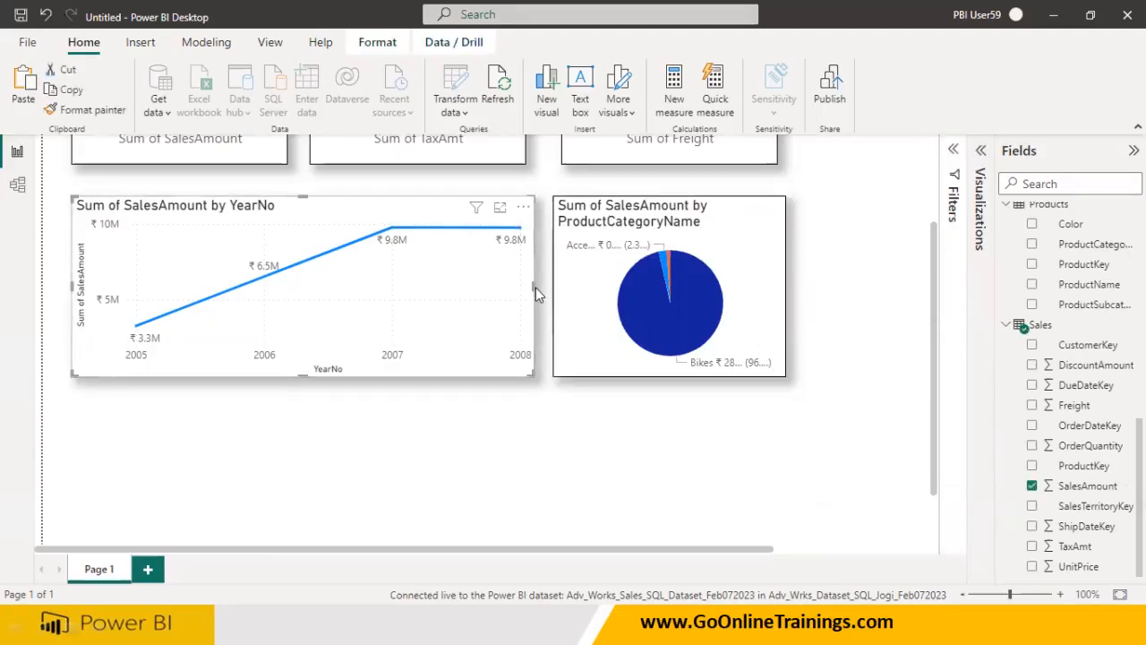
left_click_drag(534, 289, 449, 289)
left_click(553, 290)
left_click_drag(553, 290, 476, 289)
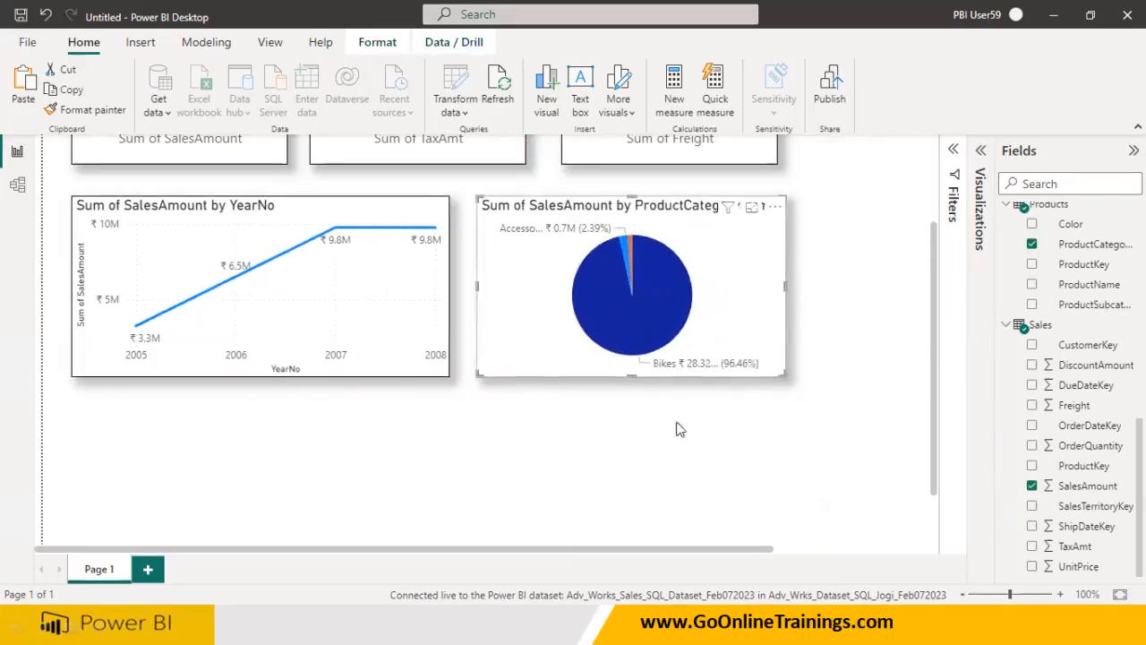
left_click(742, 449)
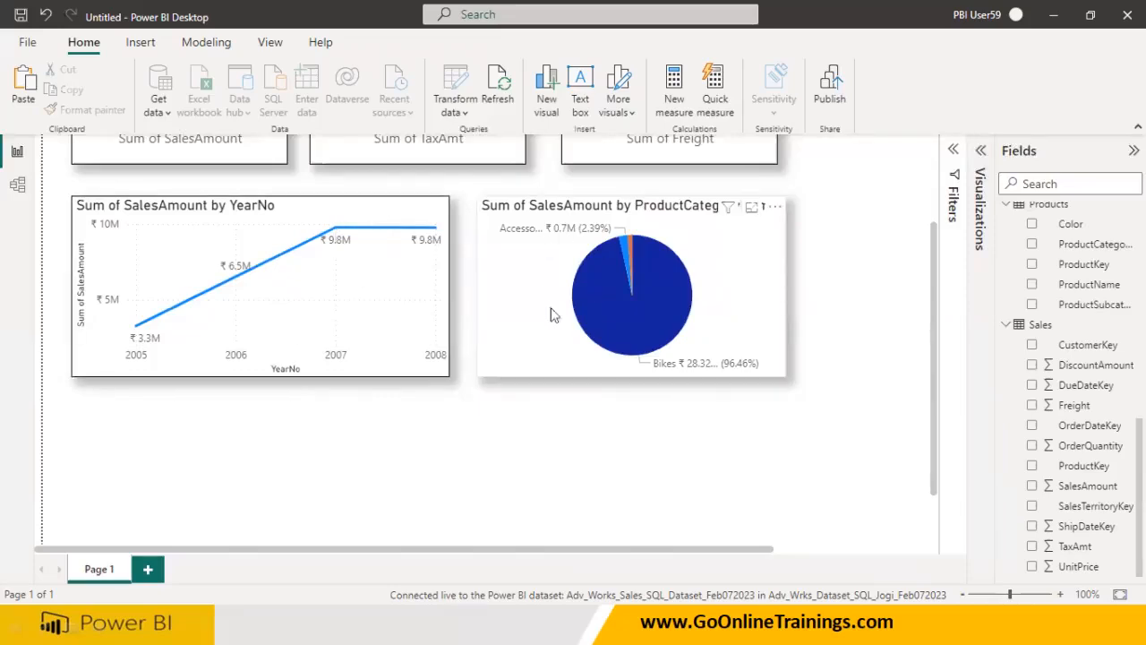
Increase the height of the line chart and the pie chart to align their lower edges
left_click_drag(417, 377, 447, 447)
left_click(617, 367)
left_click_drag(631, 374, 636, 448)
left_click(630, 489)
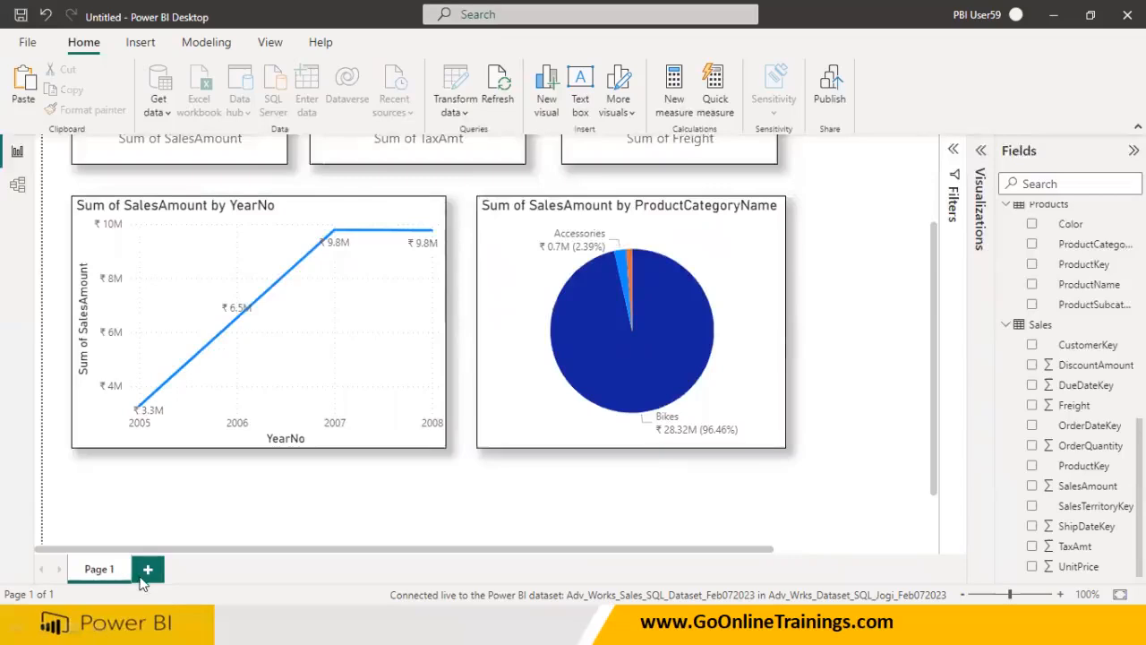
scroll(747, 455, "up", 2)
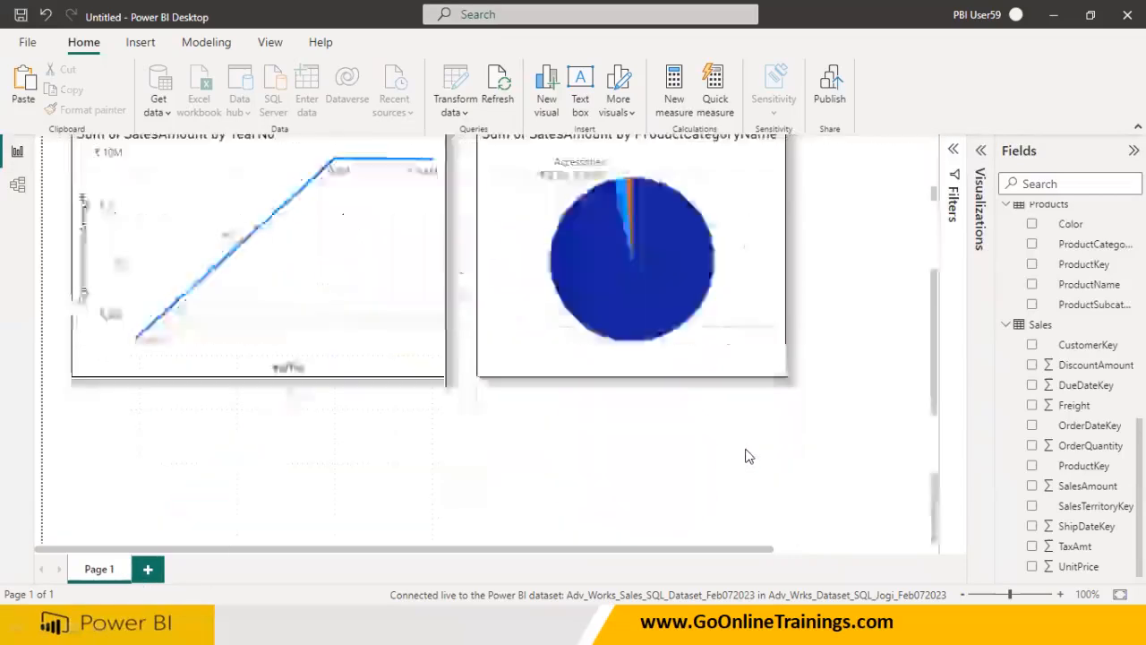
Add a second report page and set its page view to Actual size
left_click(148, 569)
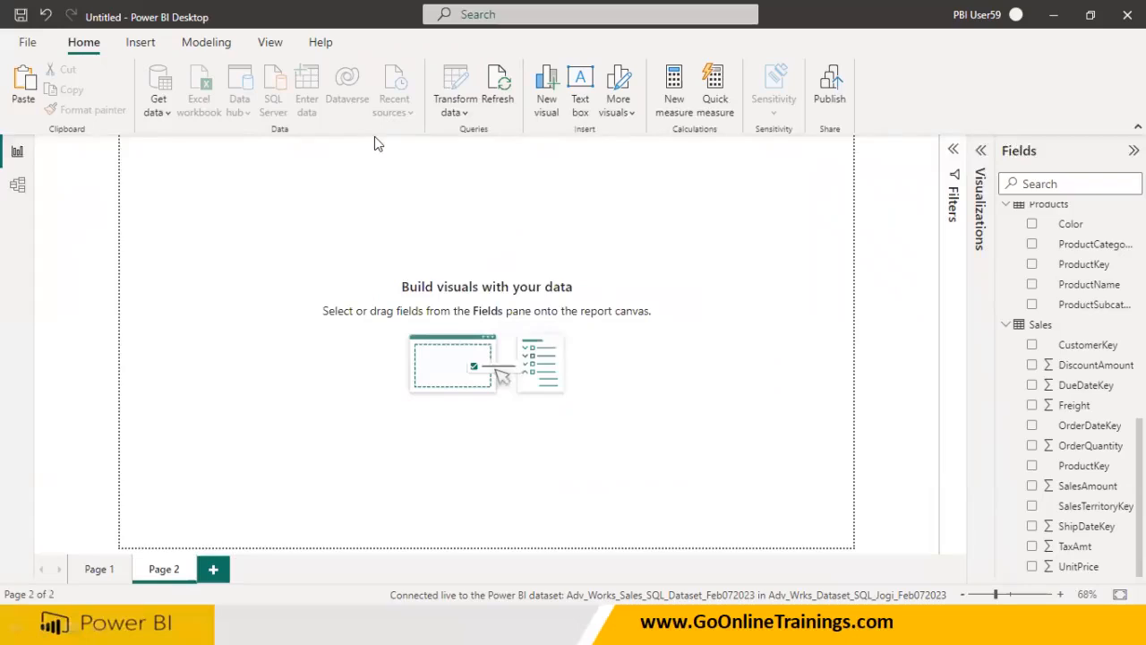
left_click(268, 42)
left_click(437, 106)
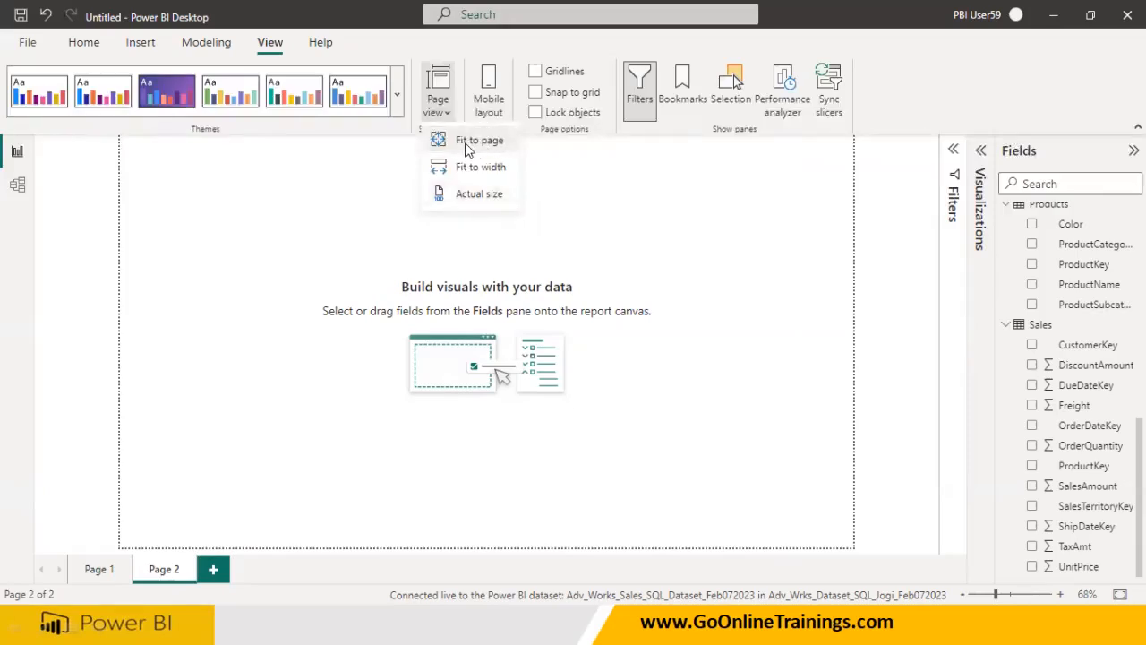
left_click(226, 194)
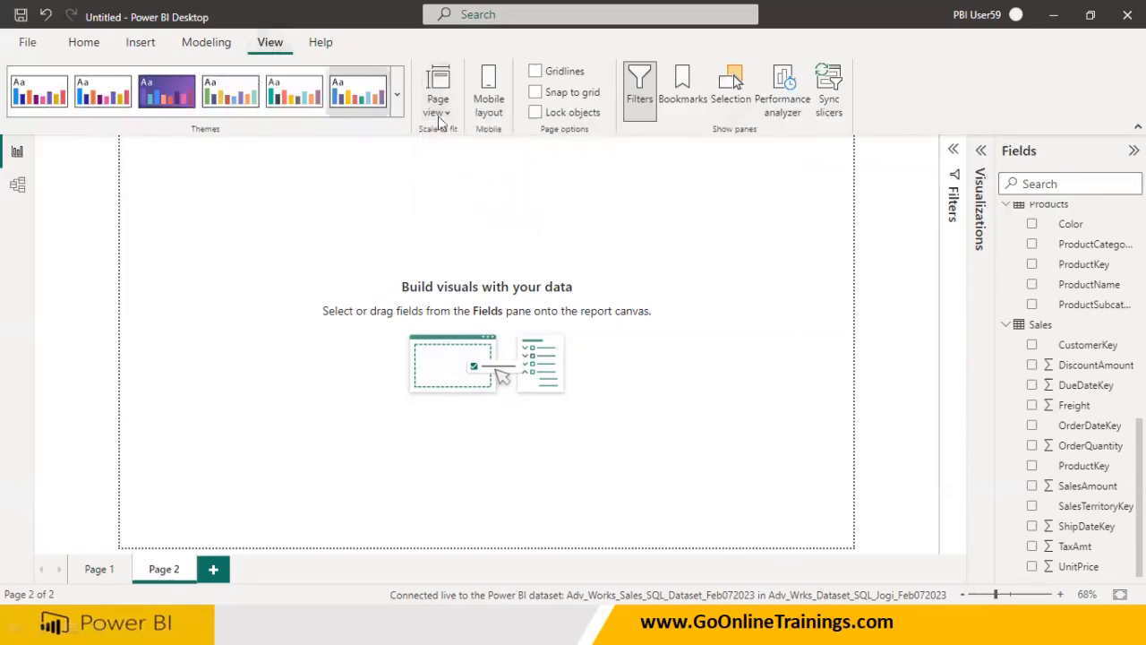
left_click(439, 105)
left_click(467, 195)
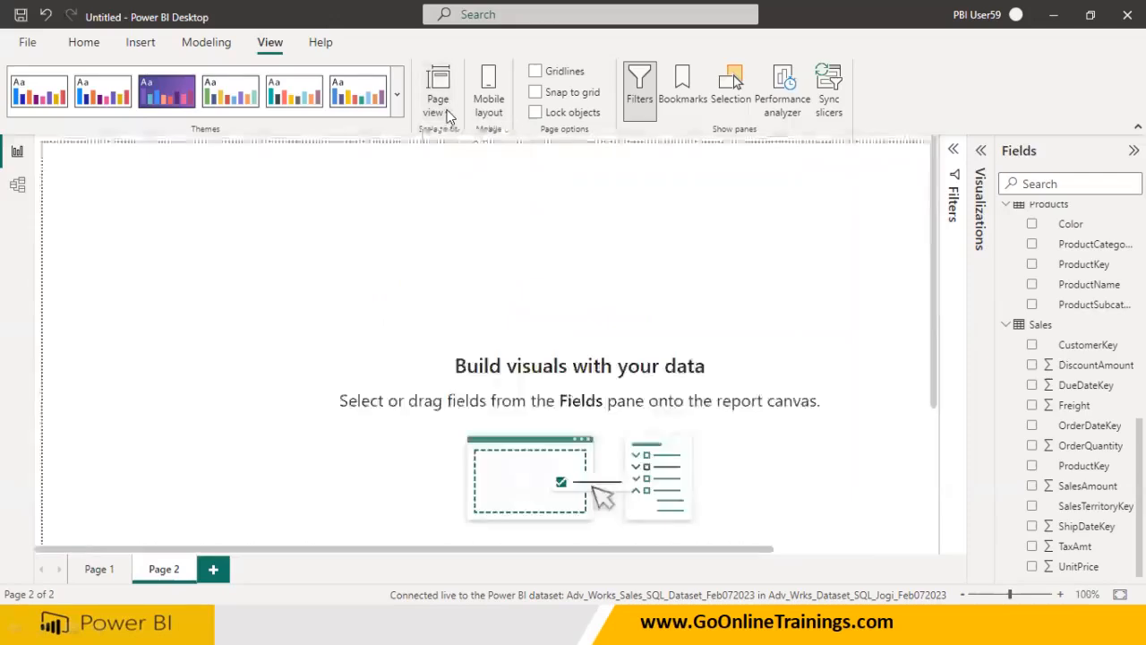
left_click(101, 49)
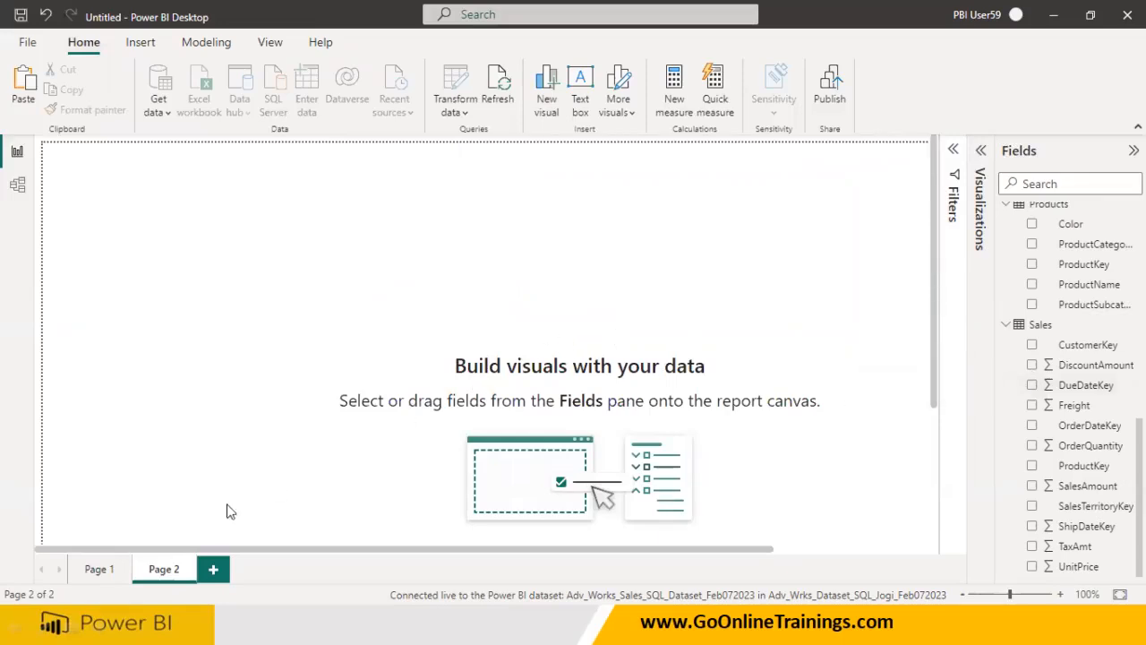
Copy the Sum of SalesAmount card from Page 1 and paste it onto Page 2
left_click(101, 569)
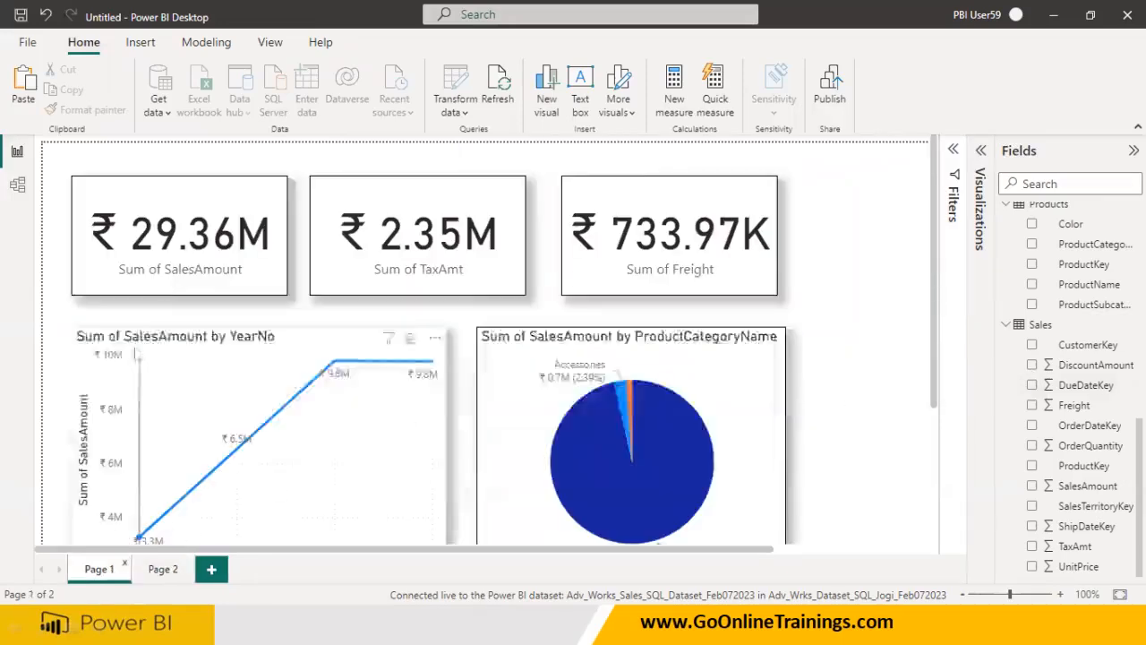
left_click(196, 284)
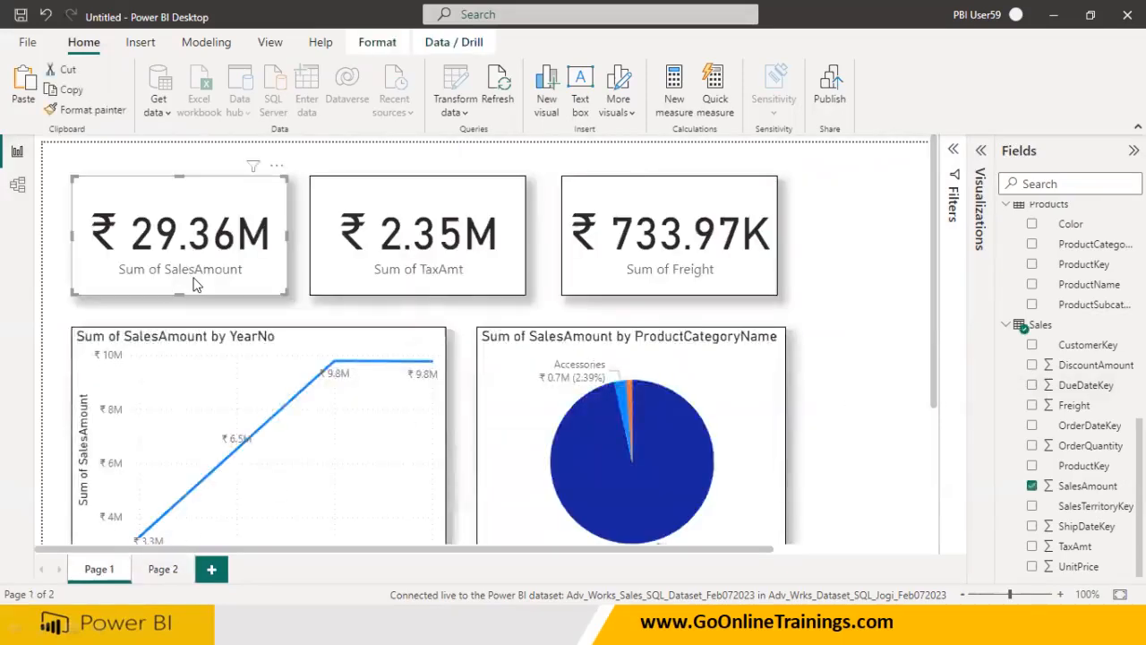
left_click(172, 569)
key("ctrl+v")
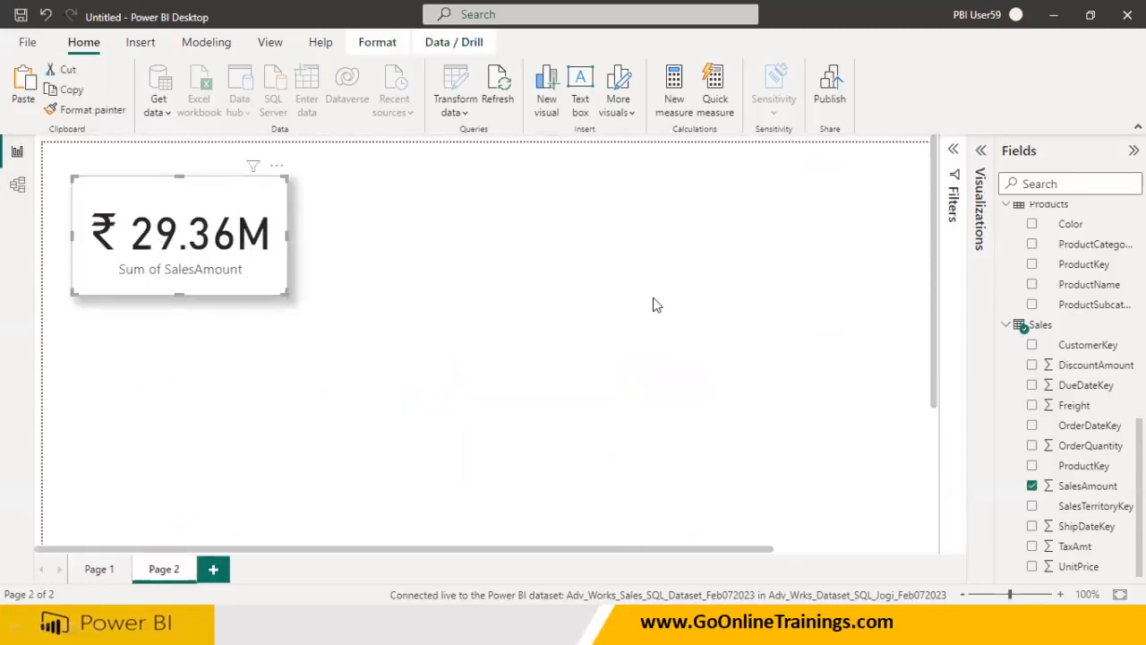
left_click(108, 569)
left_click(161, 570)
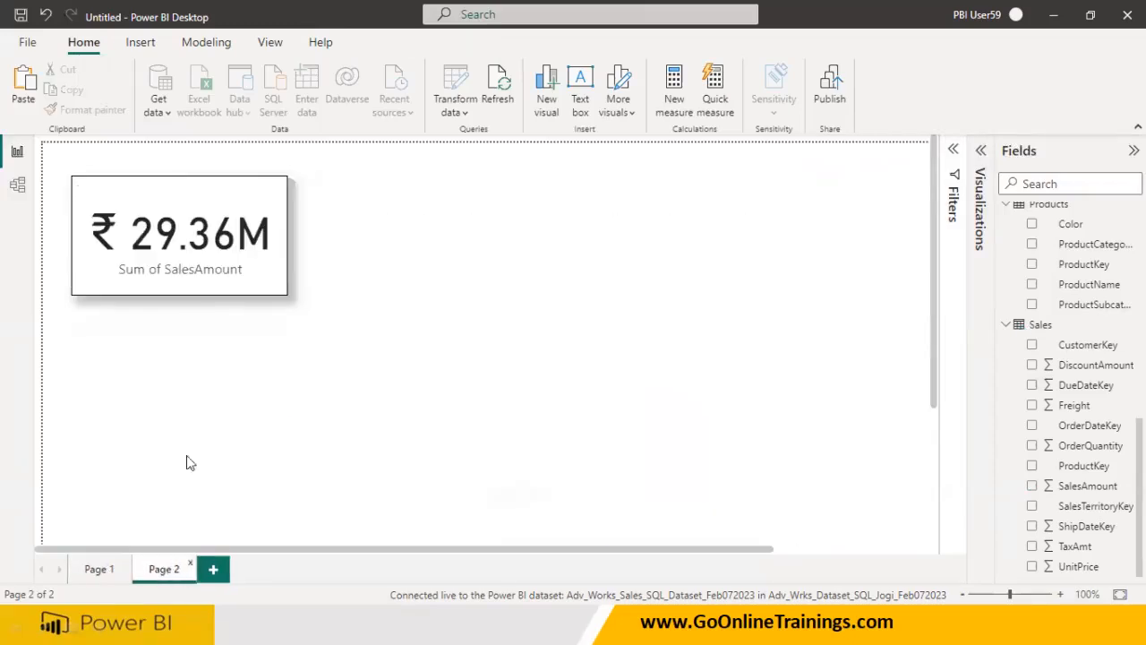
Replace the SalesAmount field of the pasted card with OrderQuantity and widen the card
left_click(277, 281)
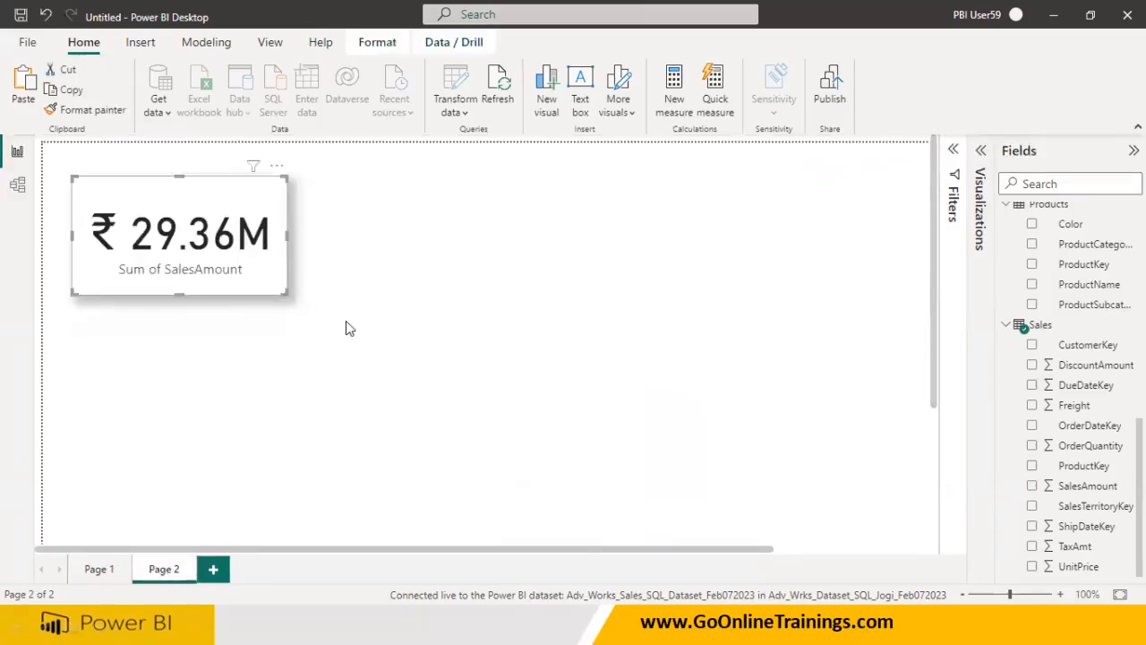
left_click(981, 151)
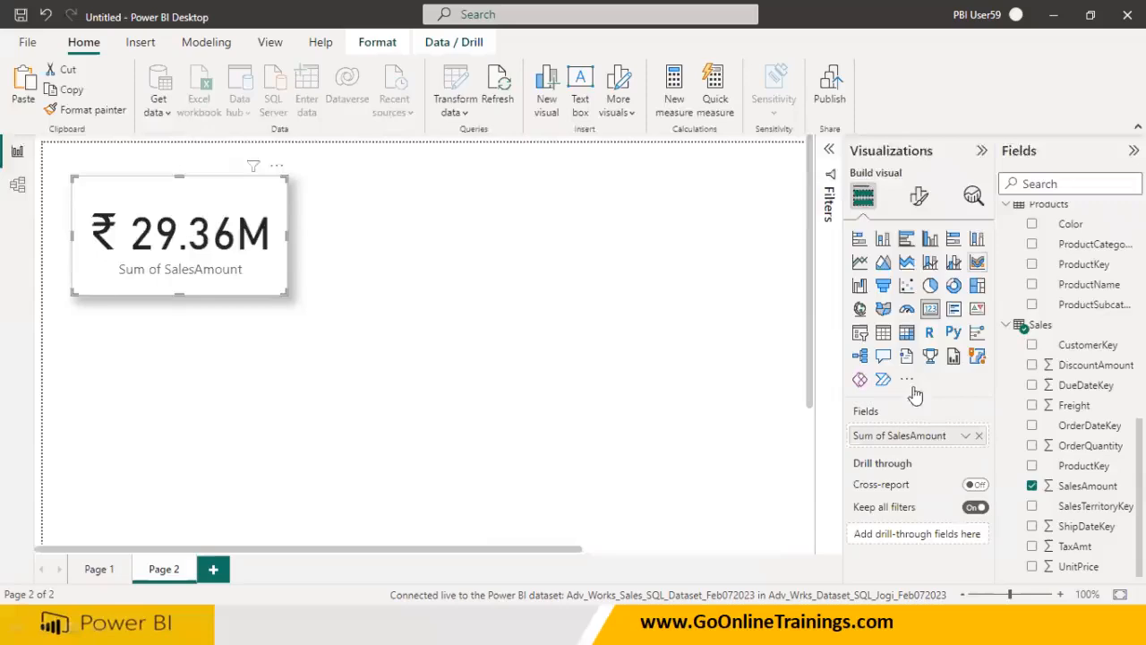
left_click(979, 435)
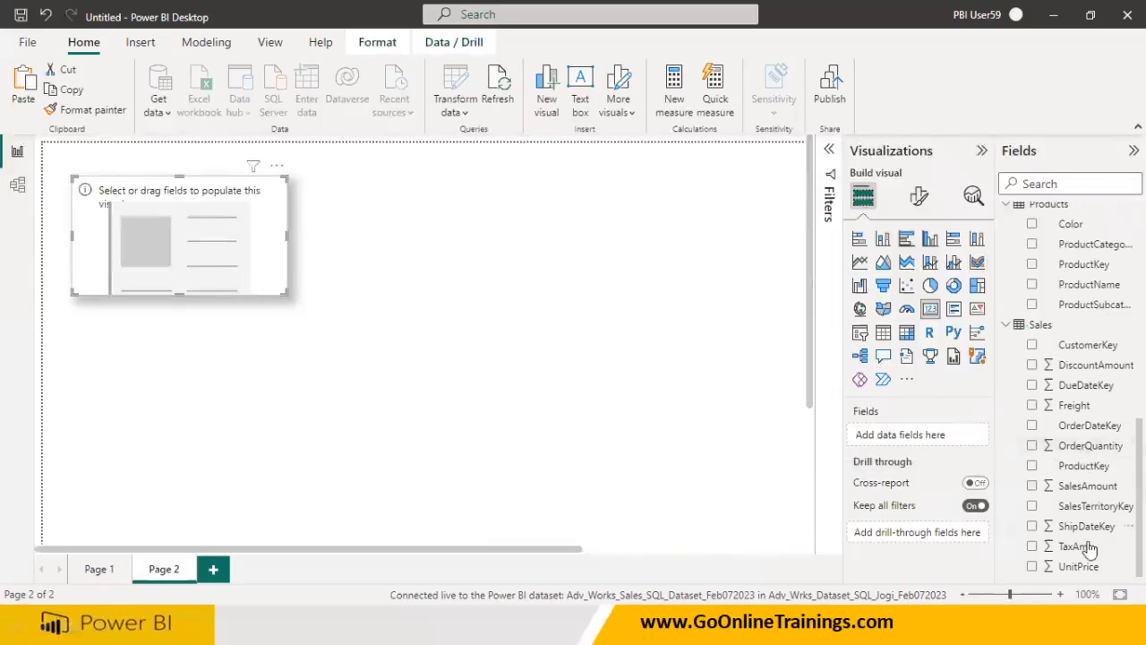
mouse_move(1085, 566)
left_mouse_down()
mouse_move(742, 467)
mouse_move(1087, 577)
left_mouse_up()
left_click_drag(1096, 456, 223, 251)
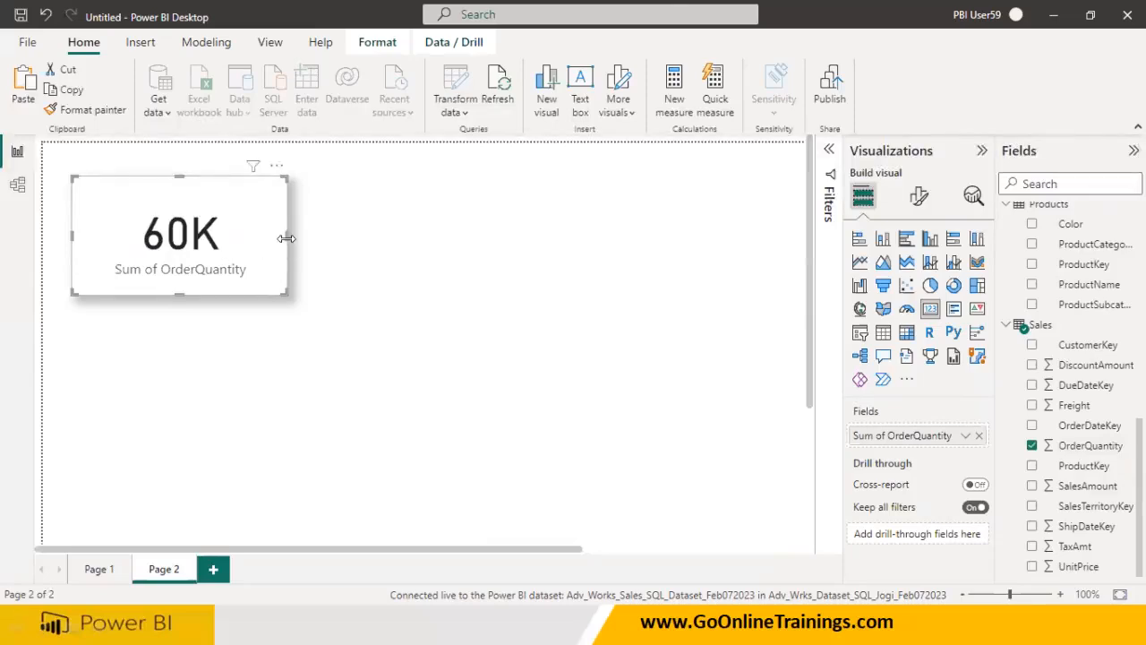
left_click_drag(324, 248, 322, 270)
left_click(450, 317)
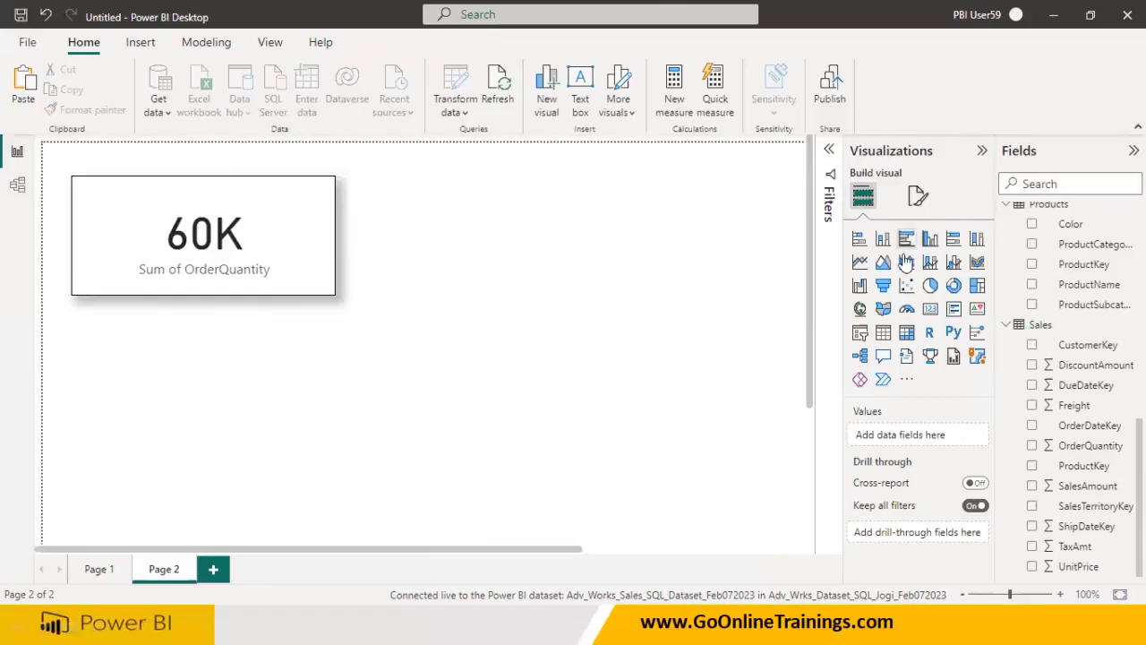
Add a map visual below the OrderQuantity card and assign the Locations table's State field as its location
scroll(1041, 347, "up", 5)
scroll(1041, 348, "up", 3)
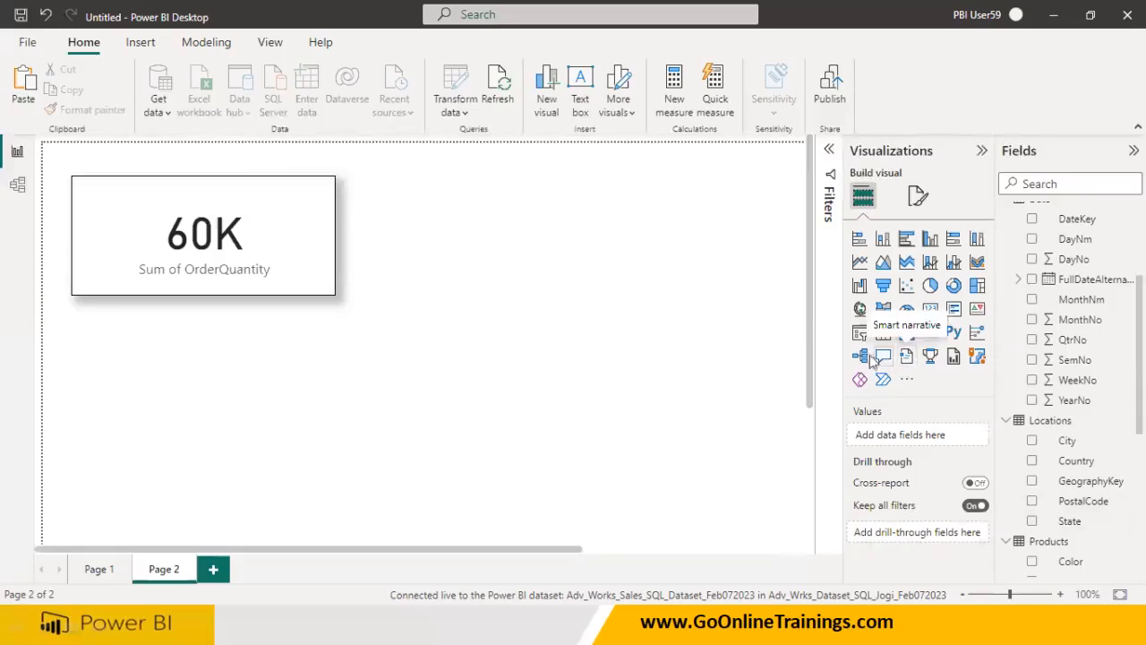
left_click(860, 309)
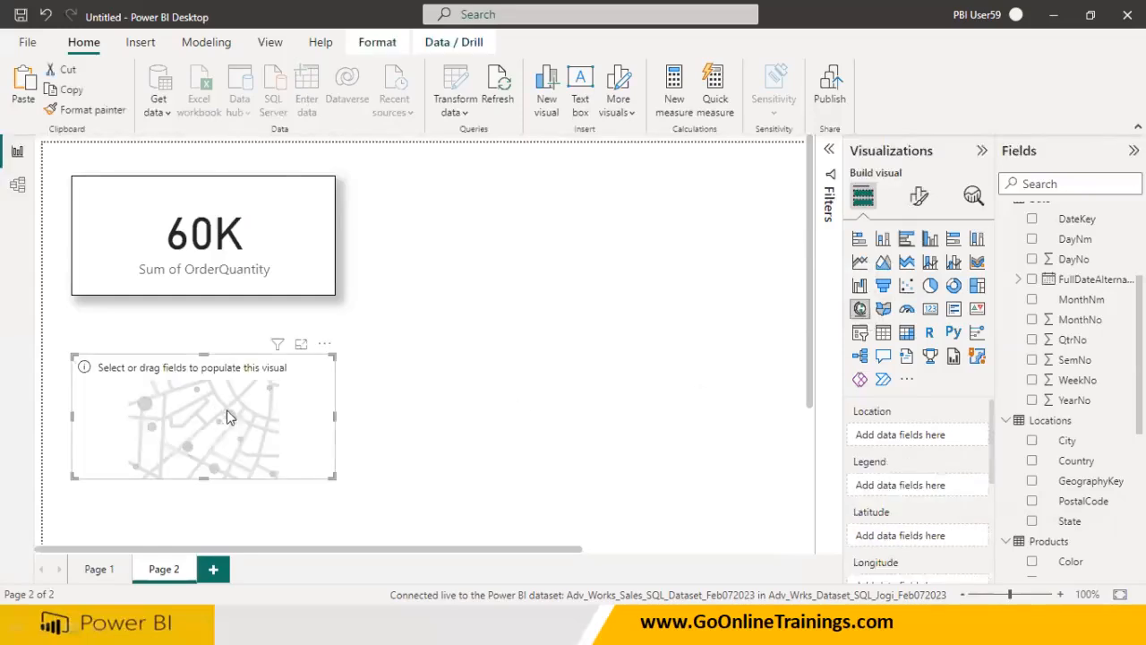
left_click_drag(248, 407, 259, 388)
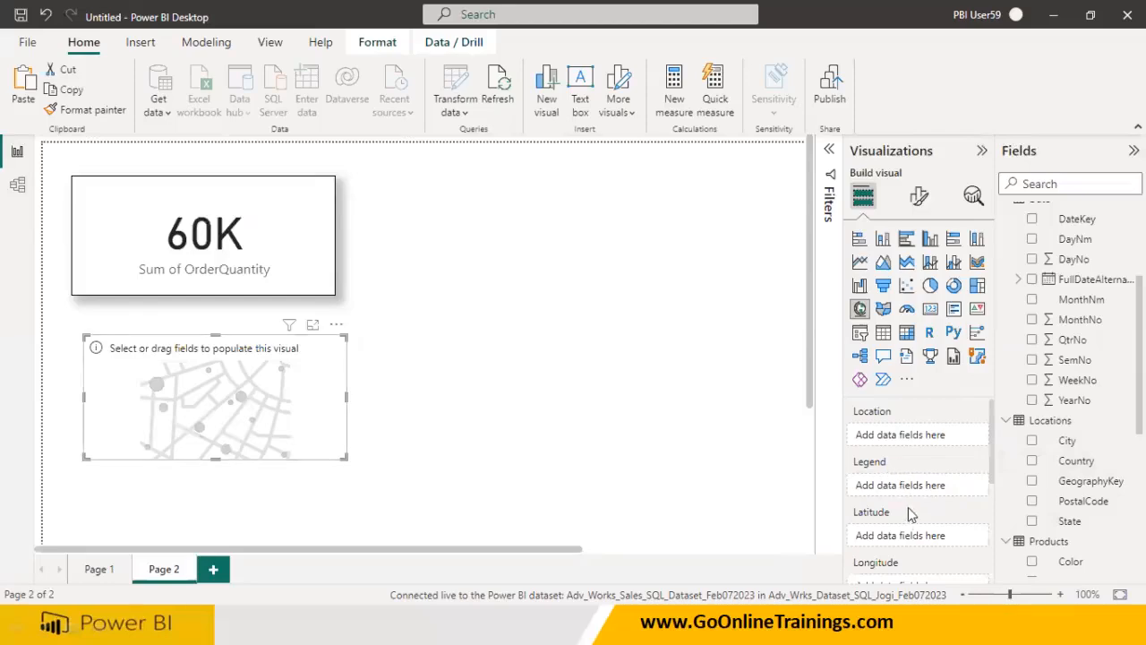
scroll(908, 513, "down", 1)
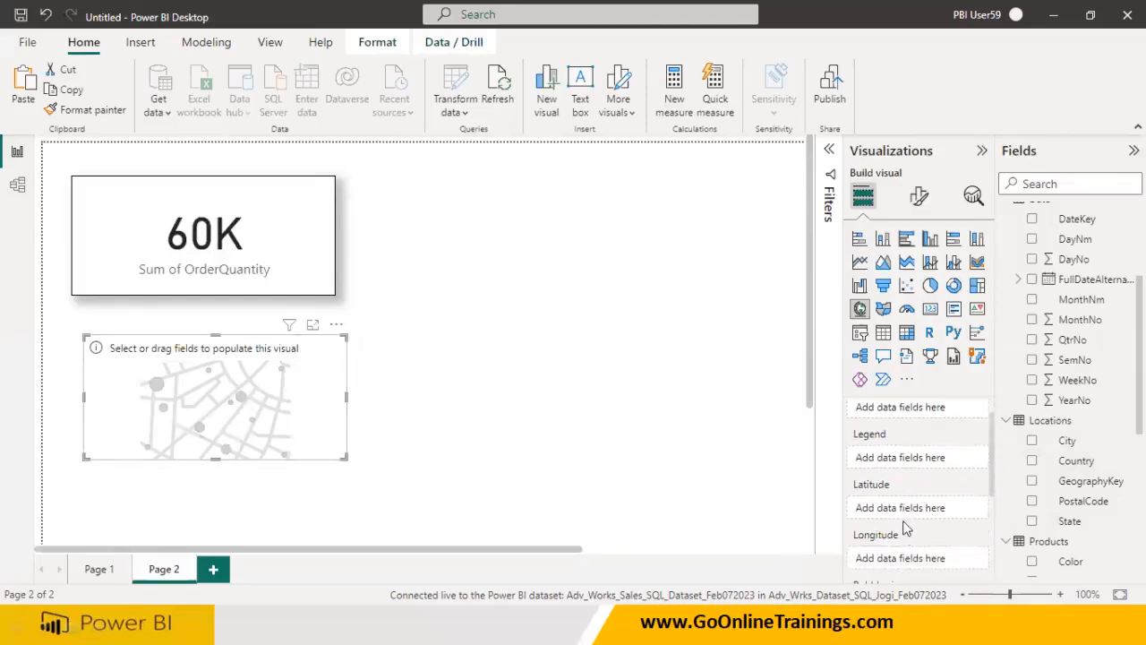
scroll(904, 514, "up", 1)
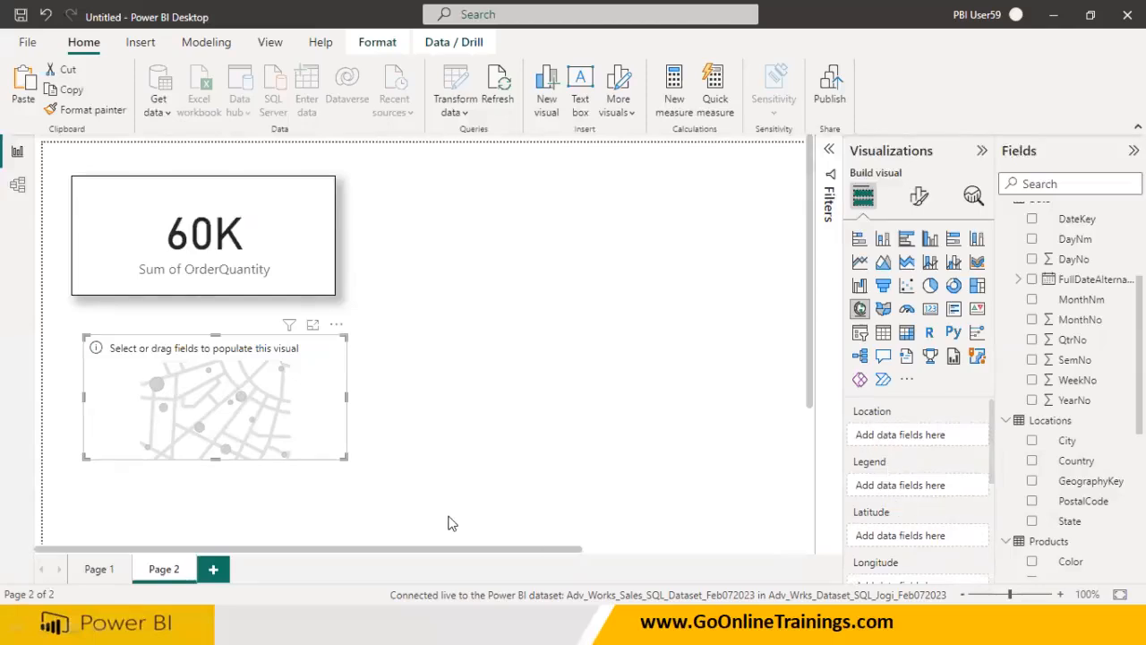
left_click(1033, 522)
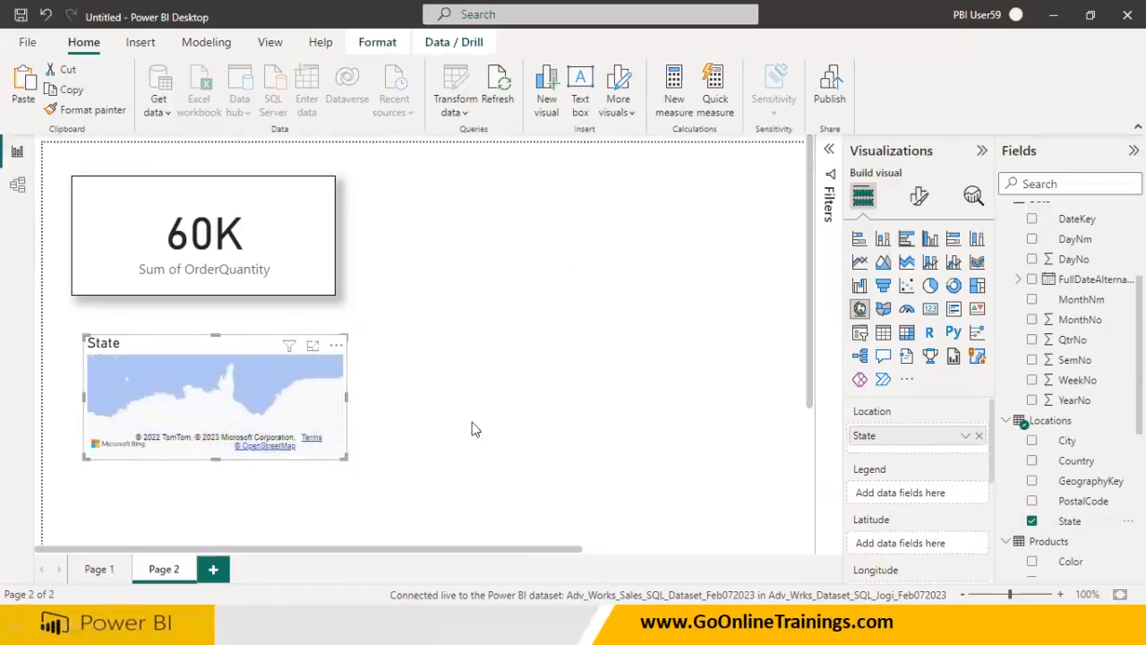
Move the map beside the OrderQuantity card and enlarge it
left_click_drag(319, 344, 637, 195)
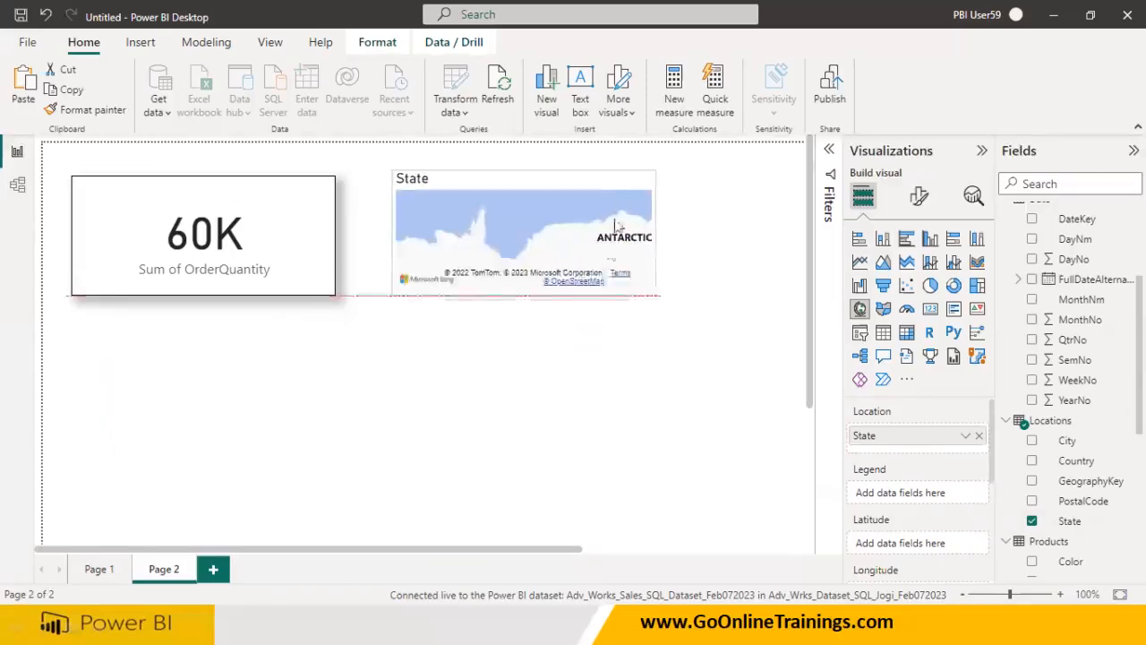
left_click_drag(650, 294, 697, 440)
left_click_drag(707, 489, 748, 492)
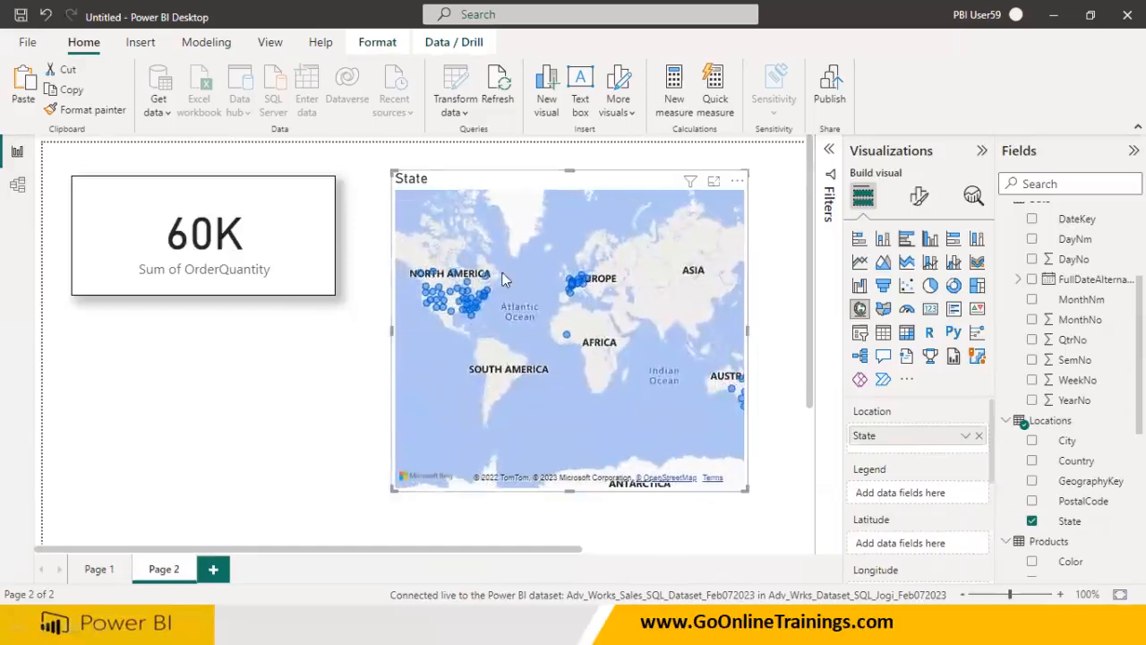
Transfer the OrderQuantity card to a new Page 3 by copying it there and deleting the original from Page 2
left_click(276, 274)
left_click(215, 568)
key("ctrl+v")
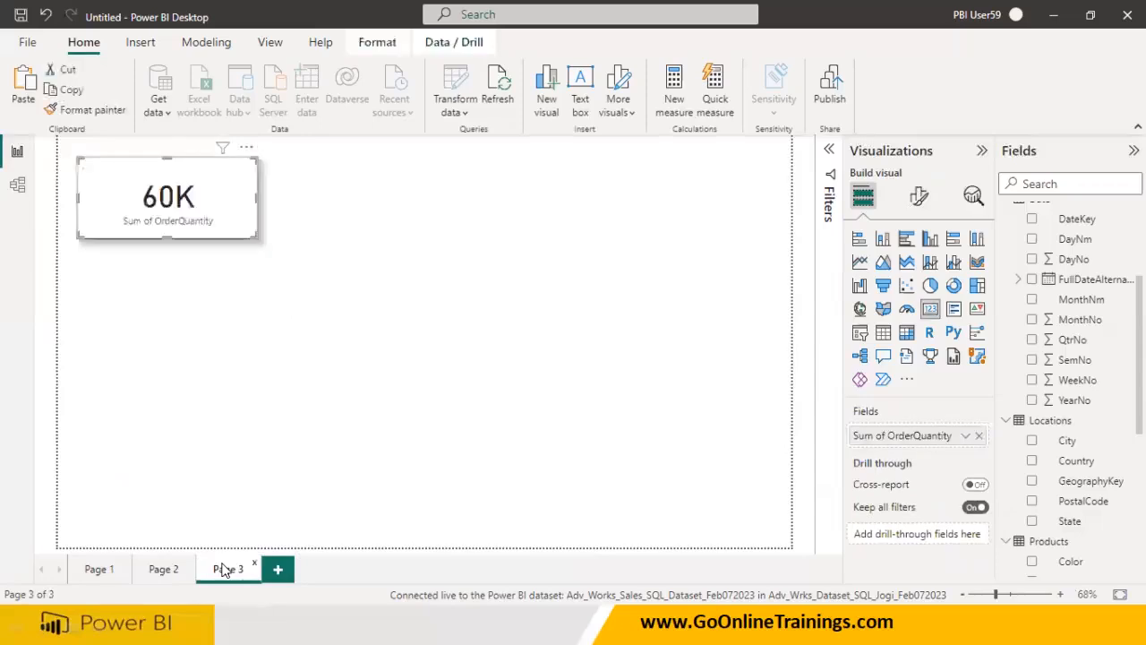
left_click(163, 568)
left_click(249, 265)
key("Delete")
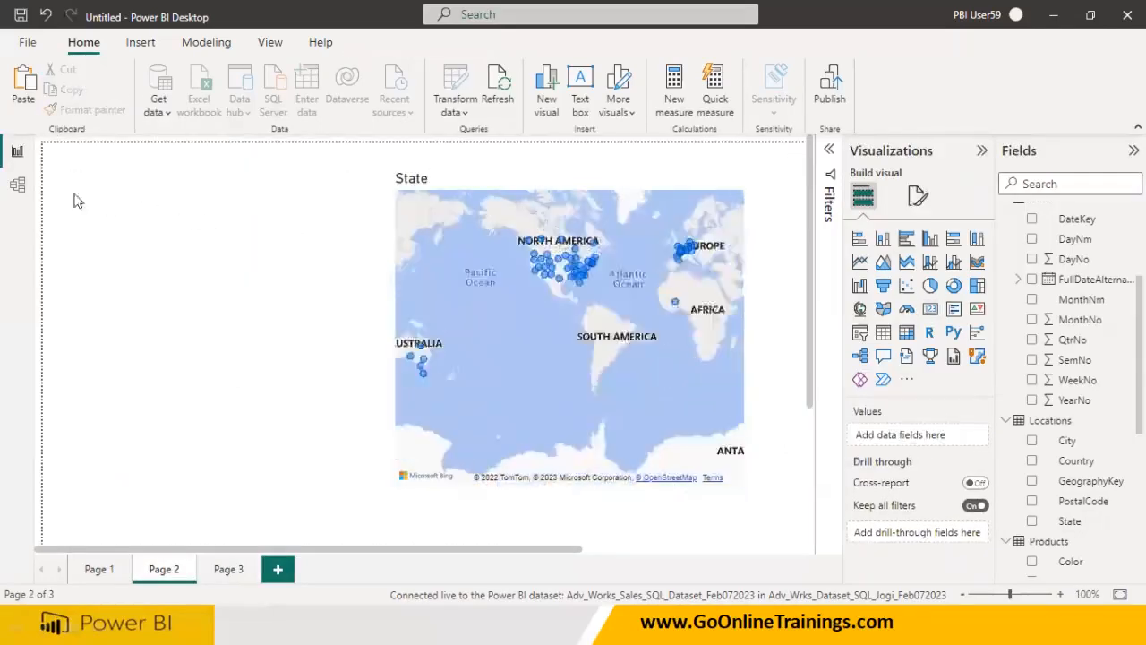
Shift the map into the space freed by the card and enlarge it across the visible width of Page 2
left_click_drag(734, 187, 414, 174)
left_click_drag(422, 482, 781, 513)
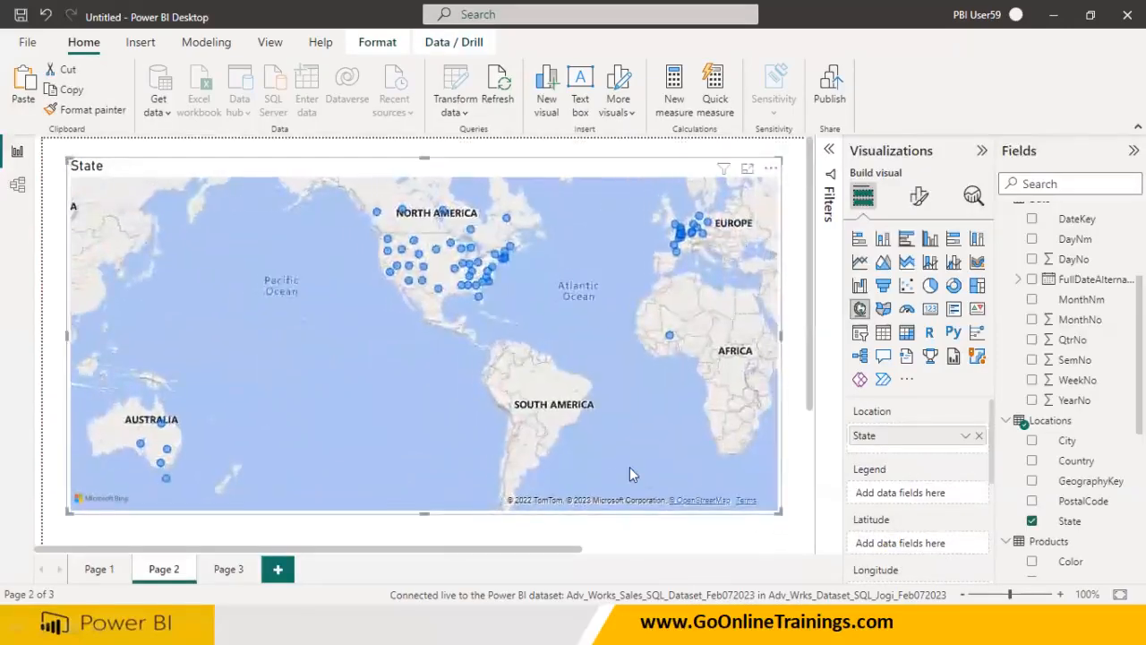
left_click(586, 540)
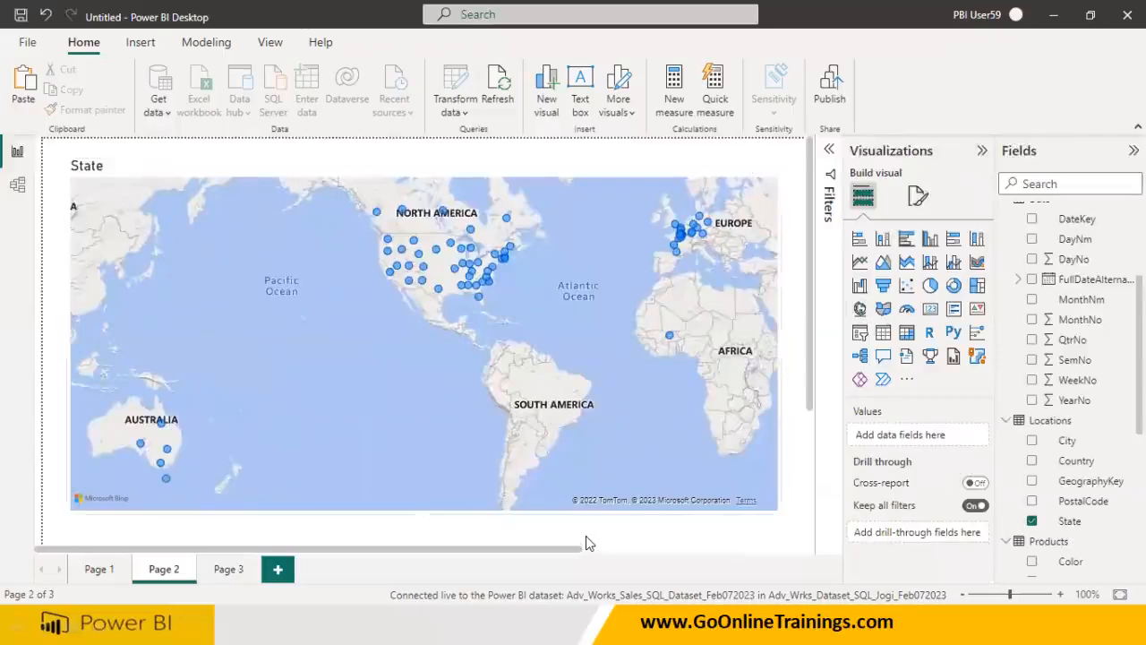
left_click(734, 422)
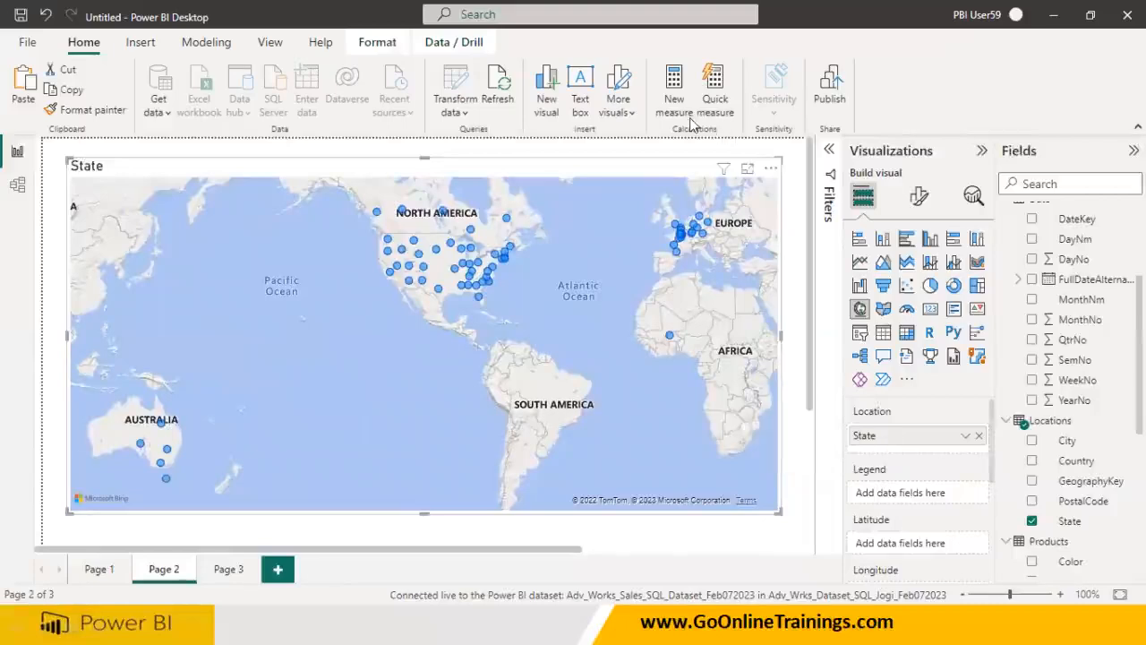
left_click_drag(426, 215, 464, 218)
mouse_move(530, 207)
left_mouse_down()
mouse_move(452, 191)
mouse_move(345, 207)
mouse_move(352, 283)
mouse_move(477, 306)
mouse_move(541, 260)
mouse_move(548, 227)
mouse_move(525, 202)
left_mouse_up()
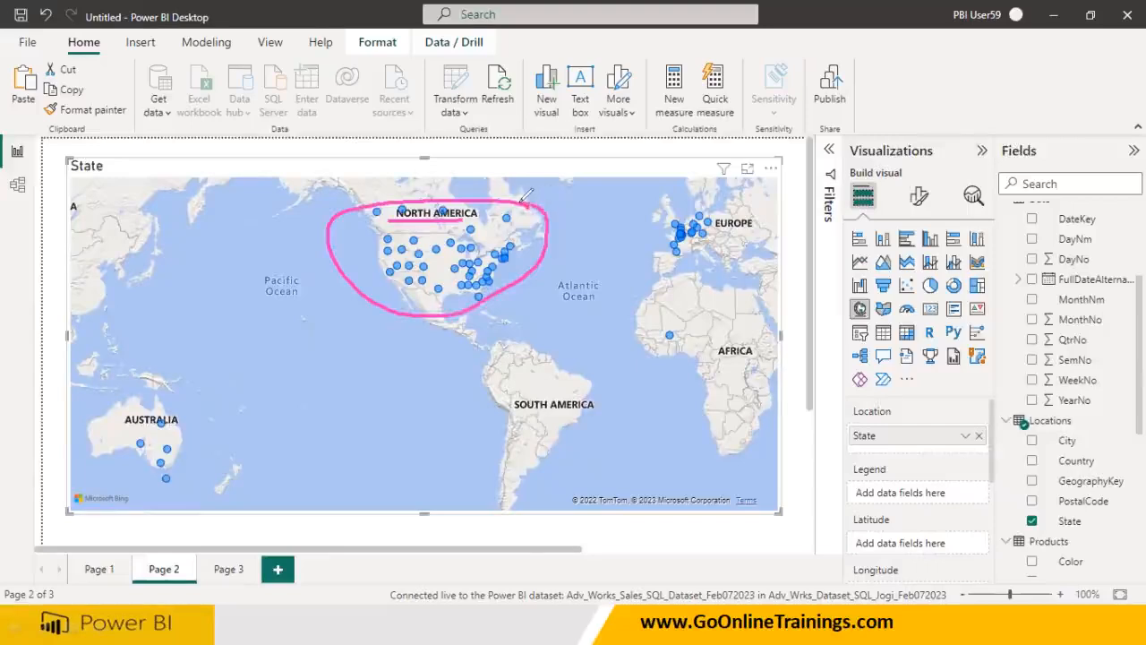
mouse_move(192, 409)
left_mouse_down()
mouse_move(130, 407)
mouse_move(127, 488)
mouse_move(213, 482)
mouse_move(216, 408)
mouse_move(177, 403)
left_mouse_up()
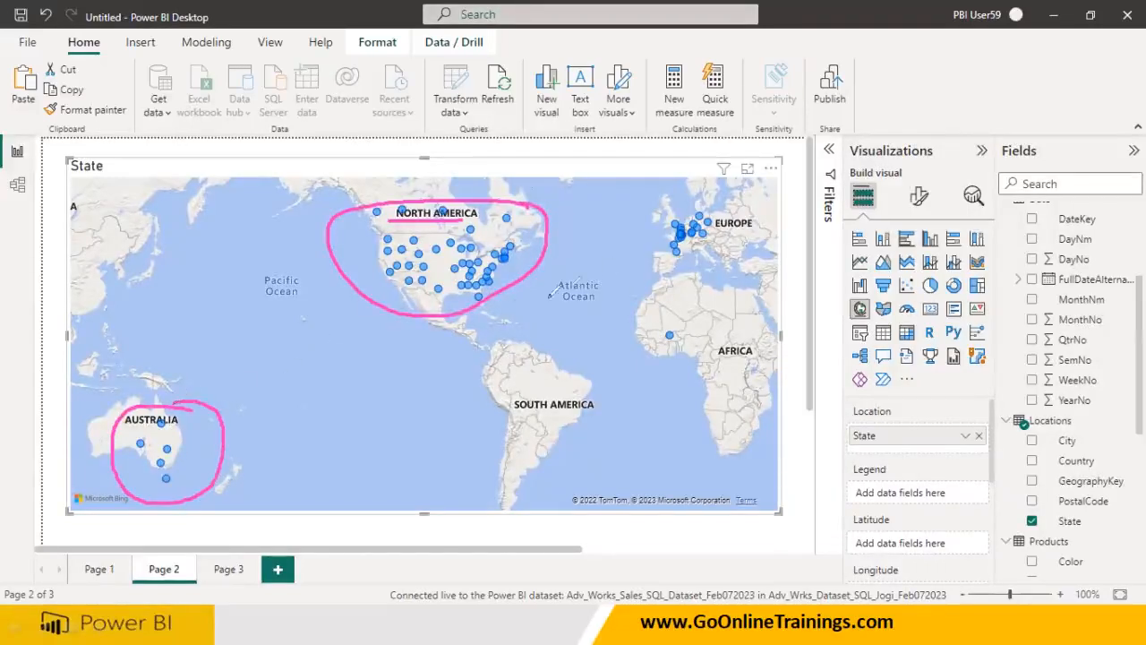
mouse_move(717, 227)
left_mouse_down()
mouse_move(734, 190)
mouse_move(639, 222)
mouse_move(717, 252)
mouse_move(730, 208)
left_mouse_up()
mouse_move(663, 351)
left_mouse_down()
mouse_move(700, 331)
mouse_move(659, 315)
mouse_move(641, 348)
left_mouse_up()
left_click_drag(209, 444, 252, 403)
left_click_drag(622, 333, 650, 306)
left_click_drag(630, 274, 646, 254)
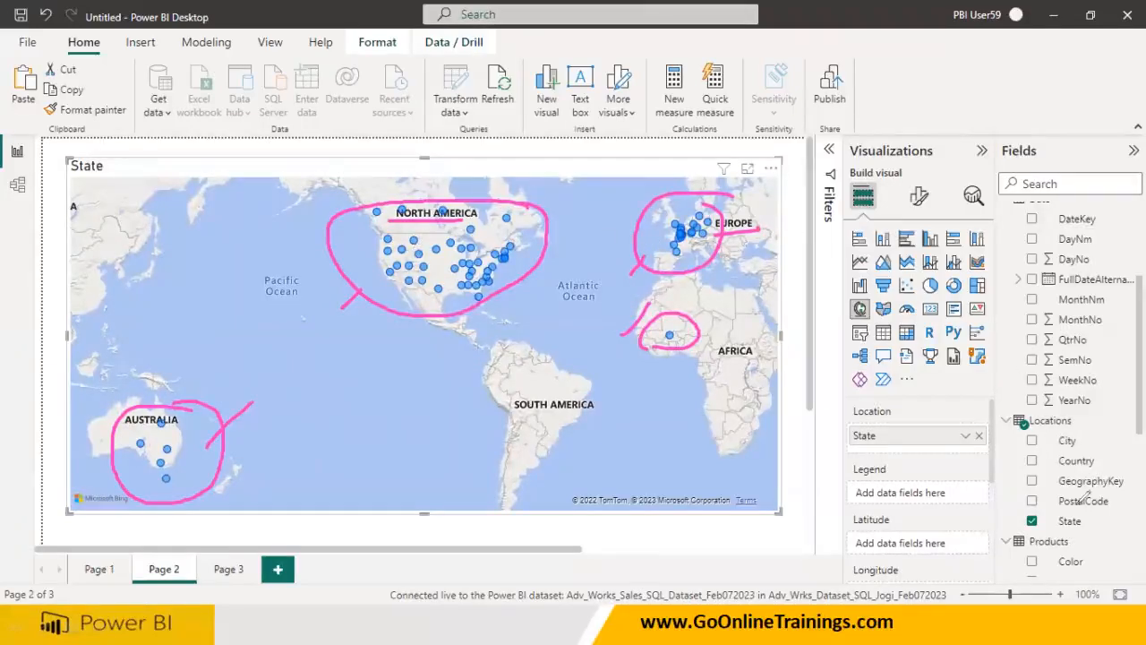
mouse_move(1060, 507)
left_mouse_down()
mouse_move(1046, 528)
mouse_move(1088, 532)
mouse_move(1075, 507)
left_mouse_up()
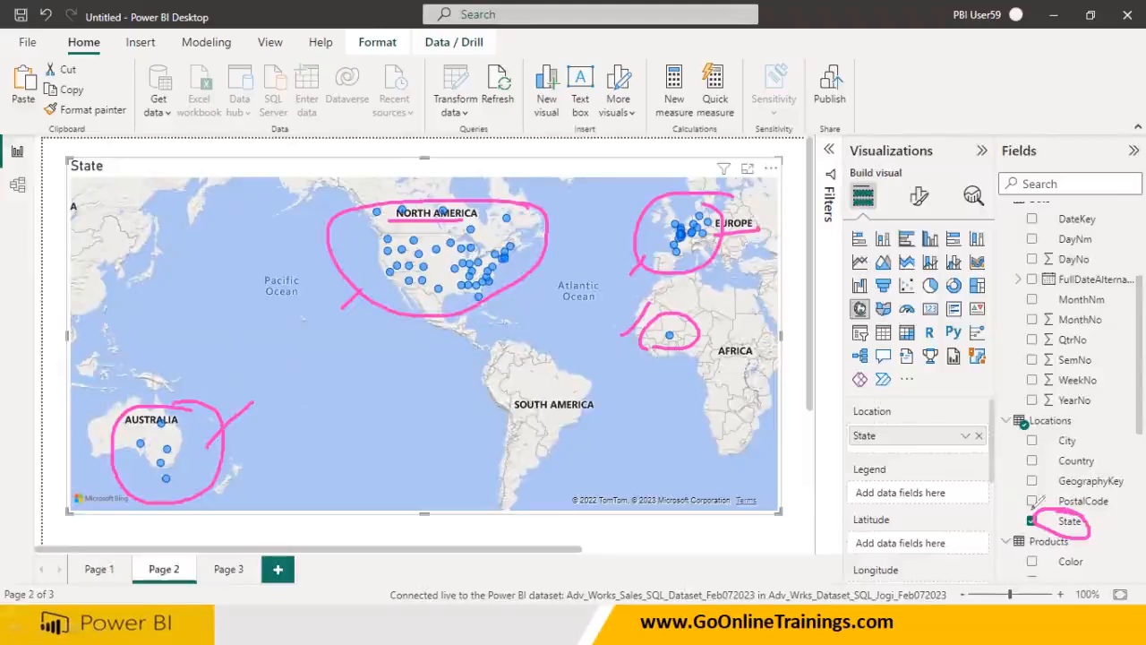
left_click_drag(1051, 468, 1116, 465)
left_click_drag(498, 204, 517, 165)
left_click_drag(1098, 461, 1126, 417)
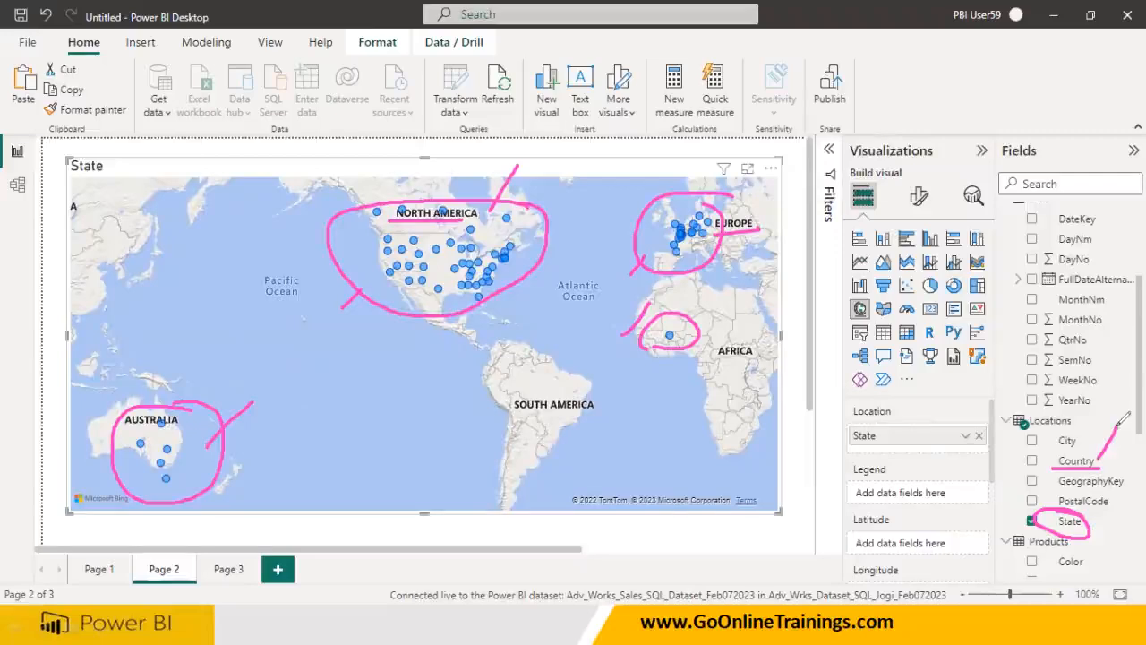
left_click_drag(742, 323, 697, 371)
left_click_drag(194, 441, 237, 380)
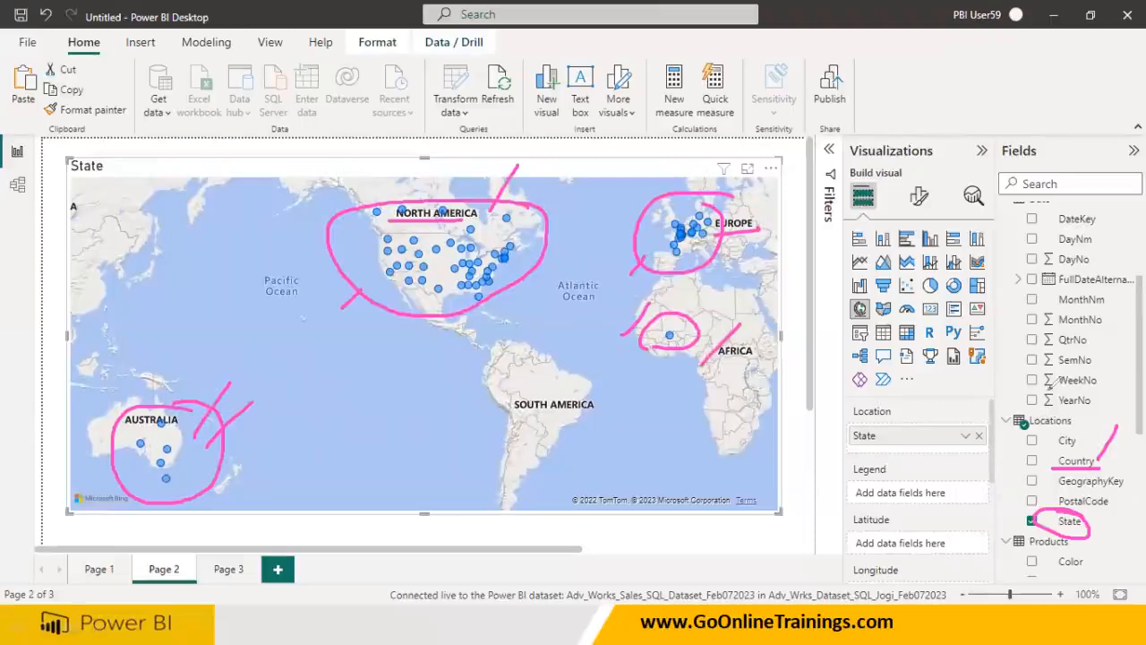
left_click_drag(529, 214, 501, 216)
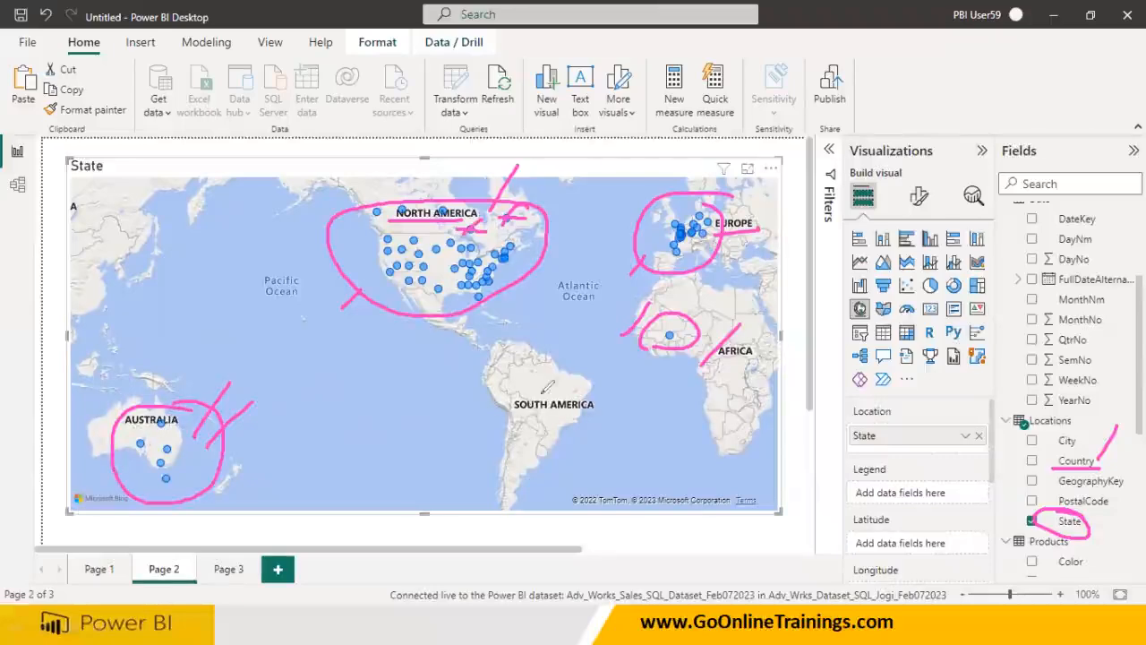
left_click_drag(653, 334, 694, 332)
left_click_drag(514, 320, 518, 323)
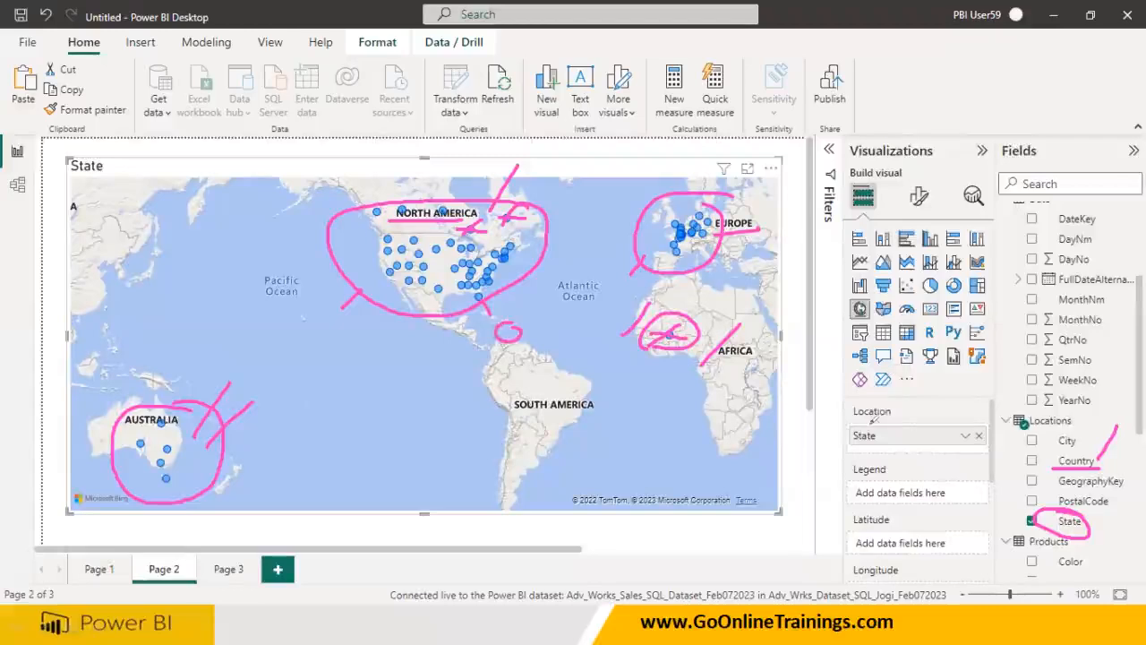
mouse_move(825, 410)
left_mouse_down()
mouse_move(914, 448)
mouse_move(919, 398)
mouse_move(855, 407)
left_mouse_up()
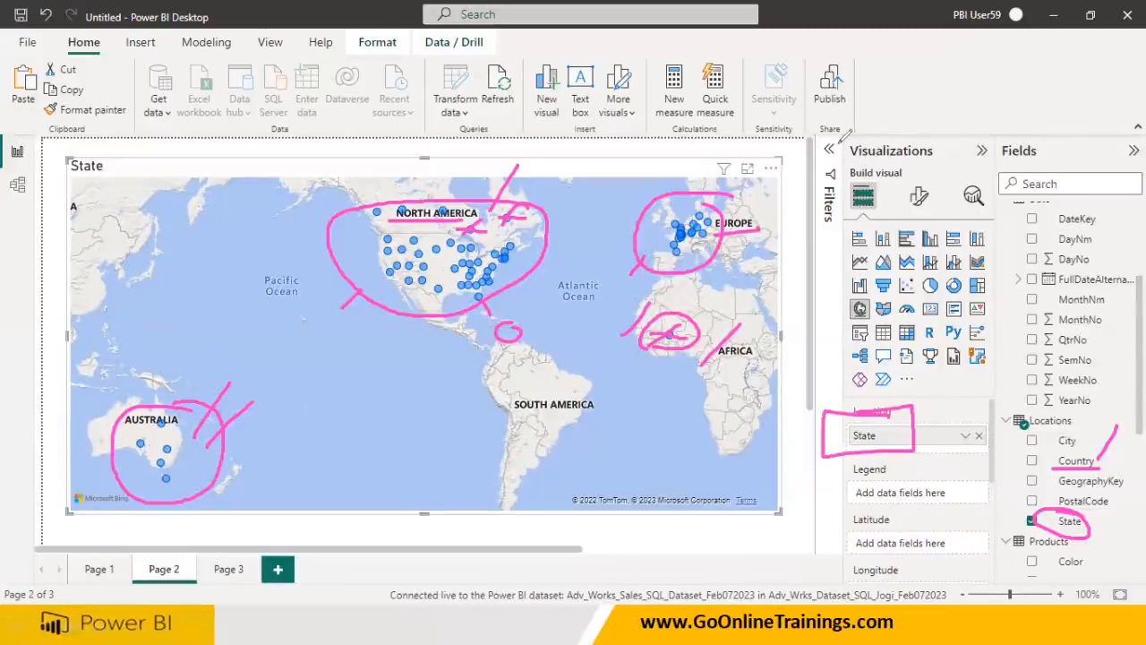
key("Escape")
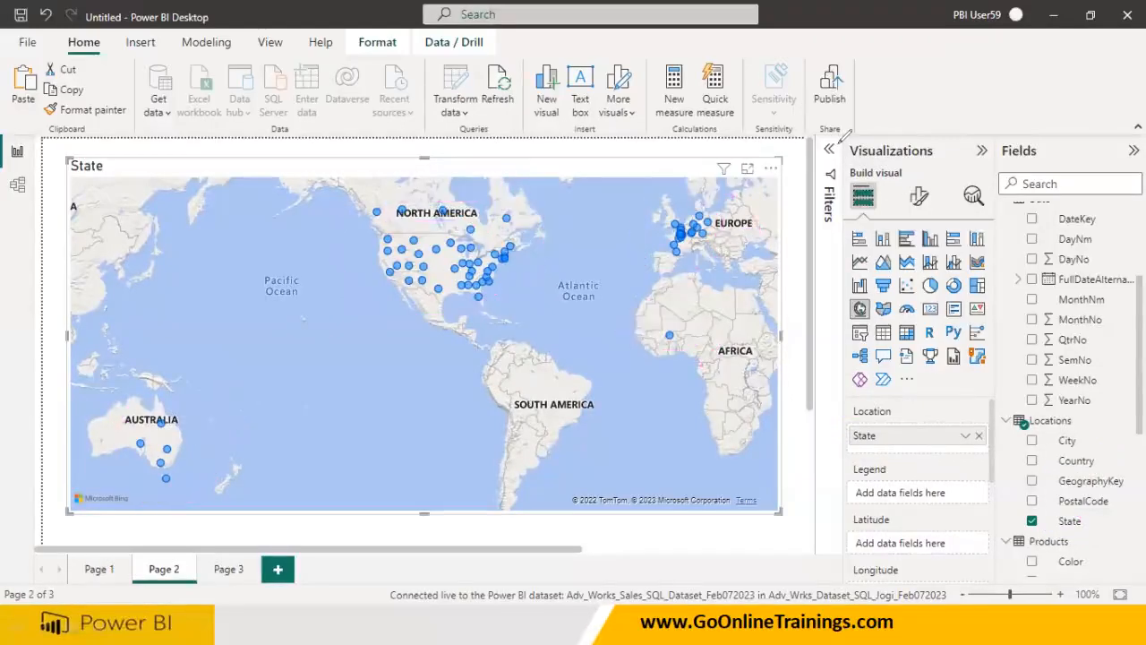
Add SalesAmount from the Sales table to the map and inspect the details of the New South Wales bubble
scroll(1075, 394, "down", 4)
scroll(1083, 408, "down", 1)
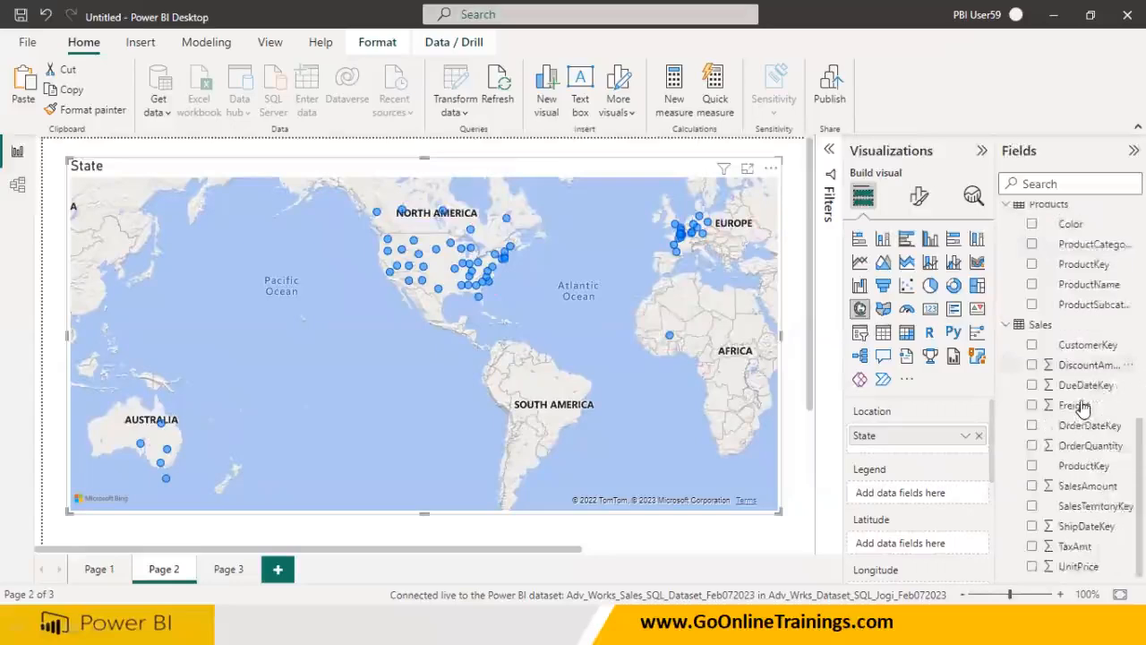
left_click(1032, 486)
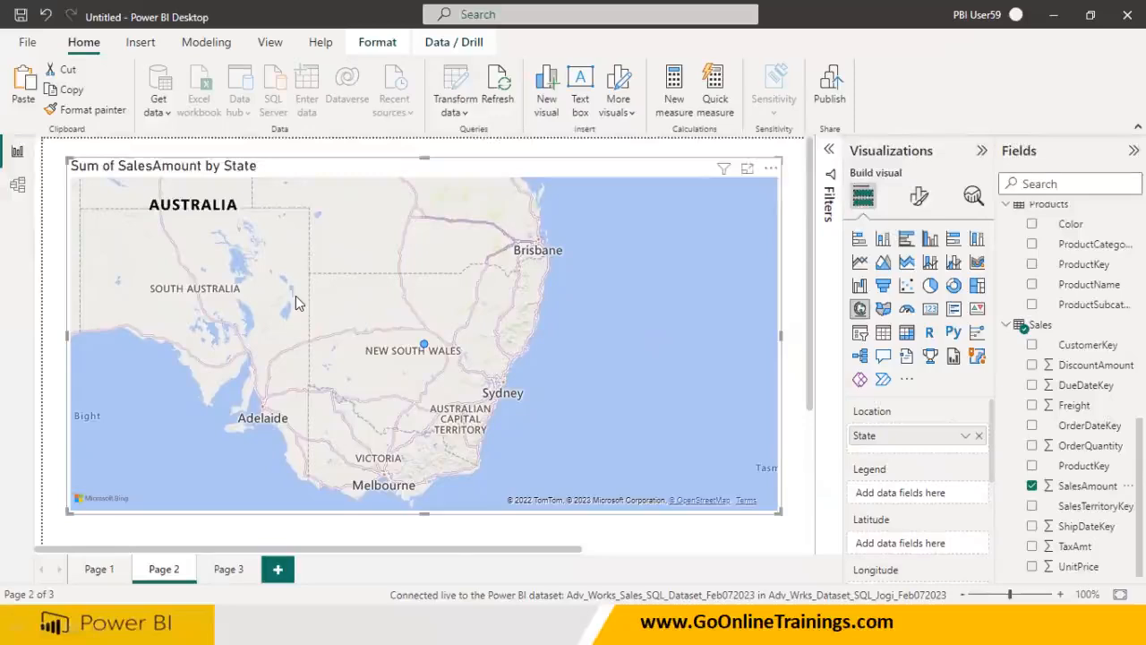
scroll(439, 336, "down", 3)
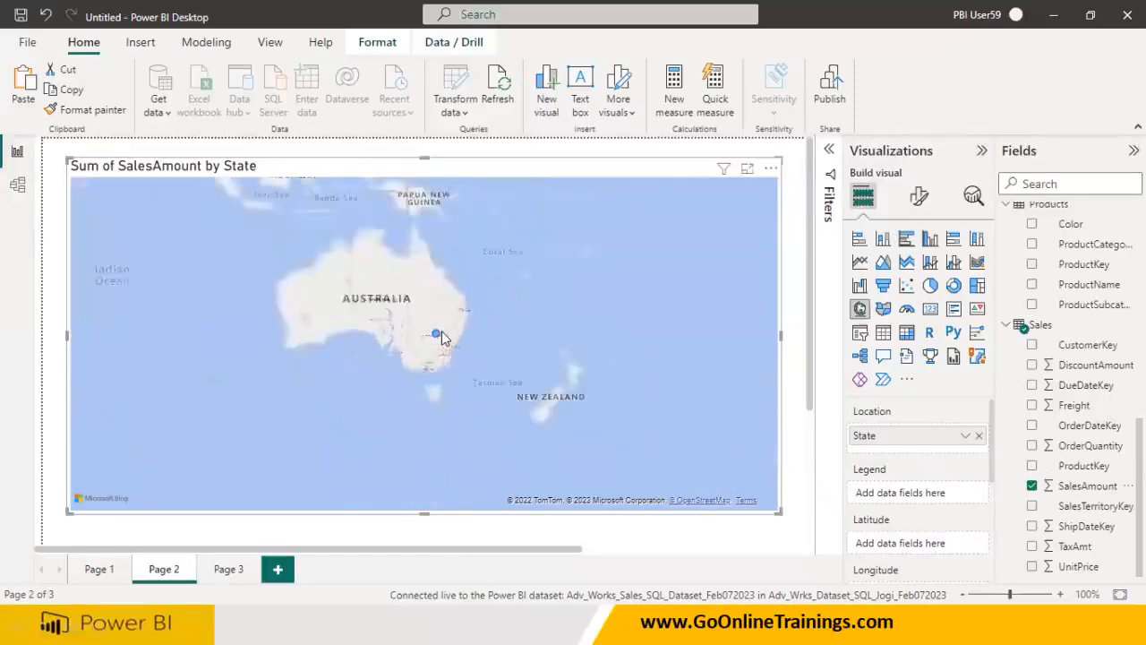
scroll(440, 333, "up", 2)
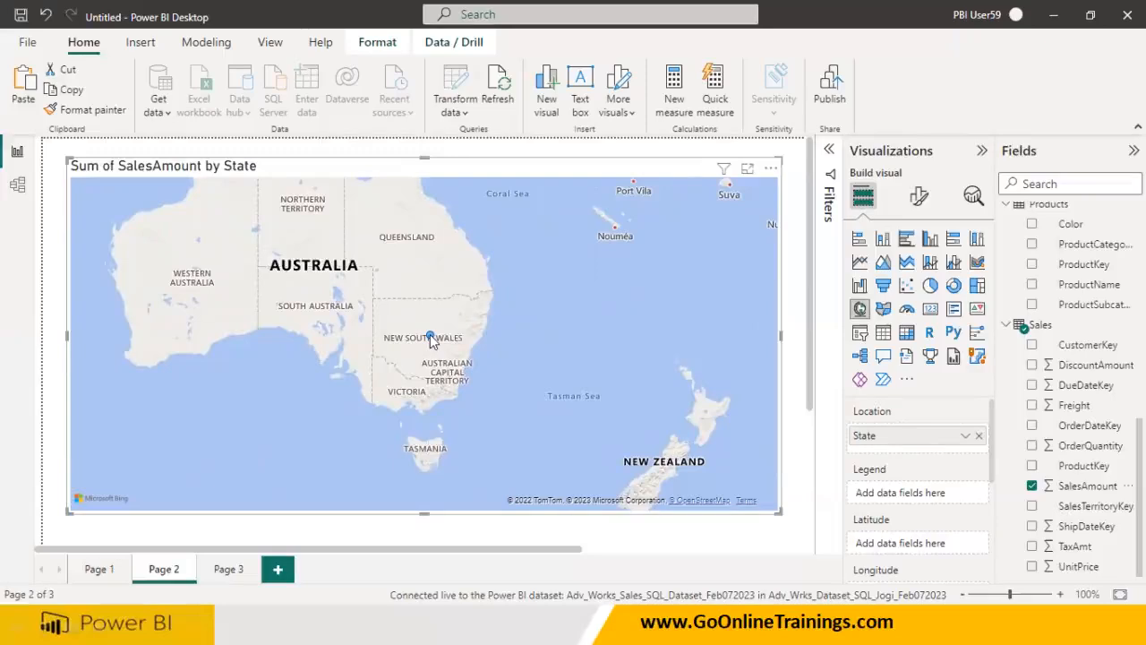
mouse_move(430, 338)
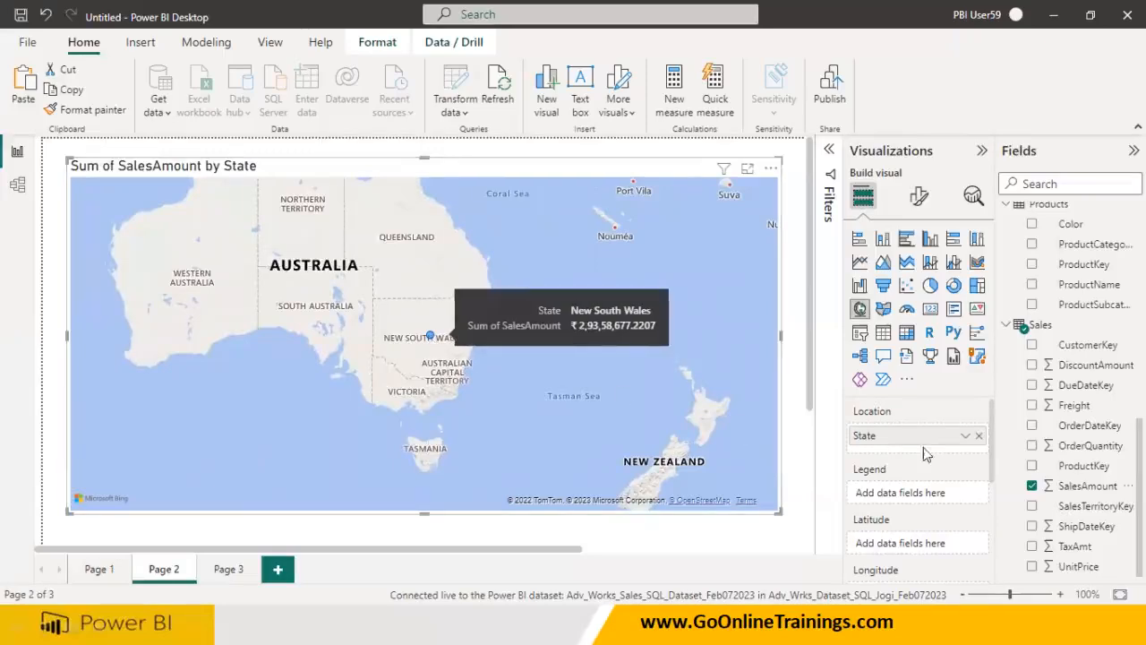
Remove State from the map's location and find the fields of the Locations table
left_click(979, 436)
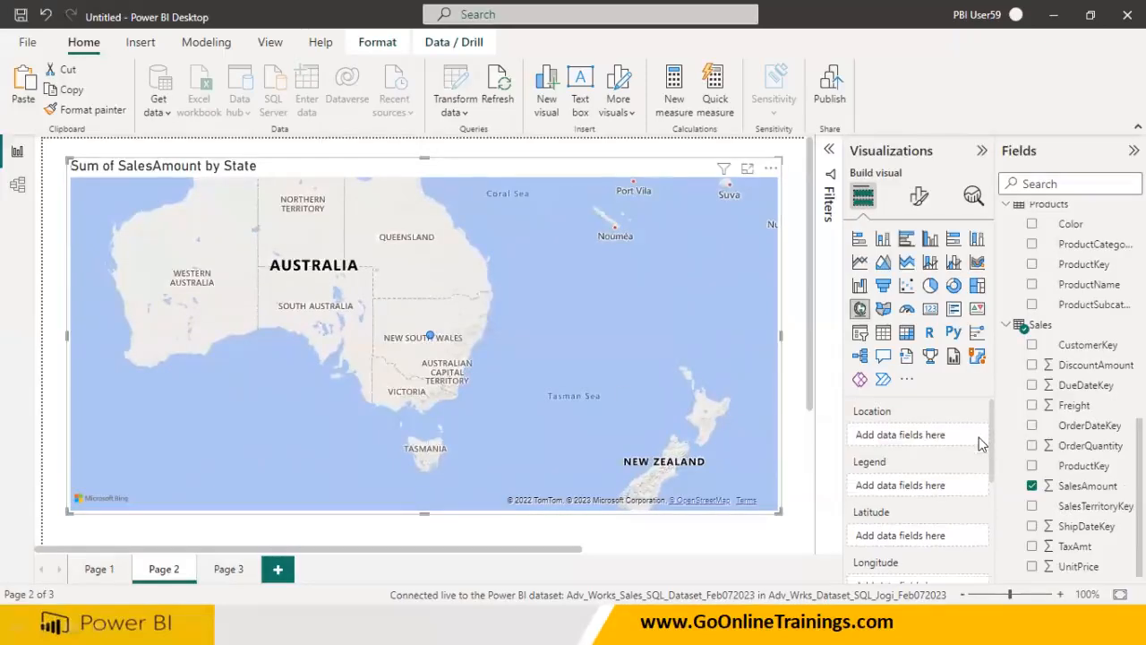
scroll(1030, 391, "up", 3)
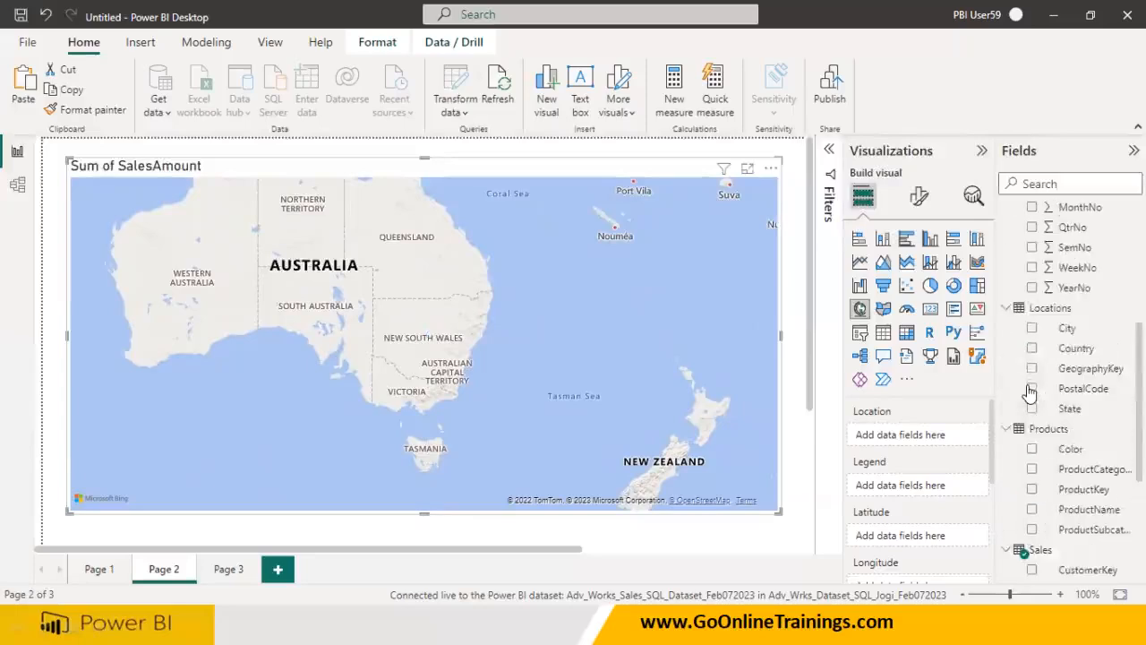
Add the City field from the Locations table to the map as its location
left_click(1033, 331)
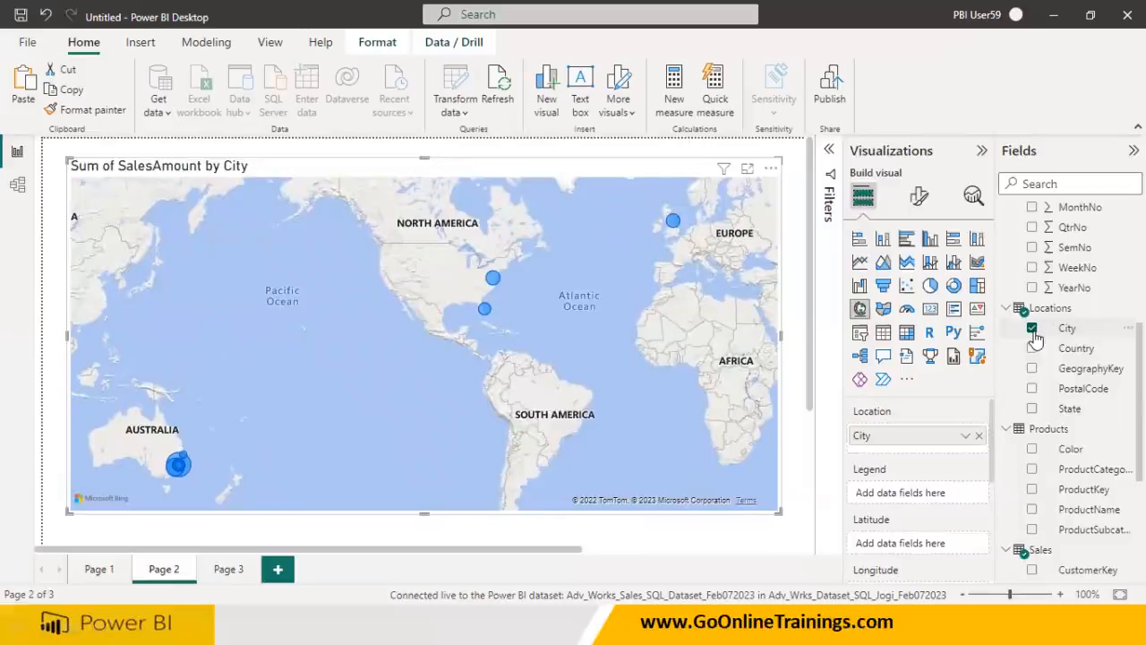
scroll(926, 431, "down", 3)
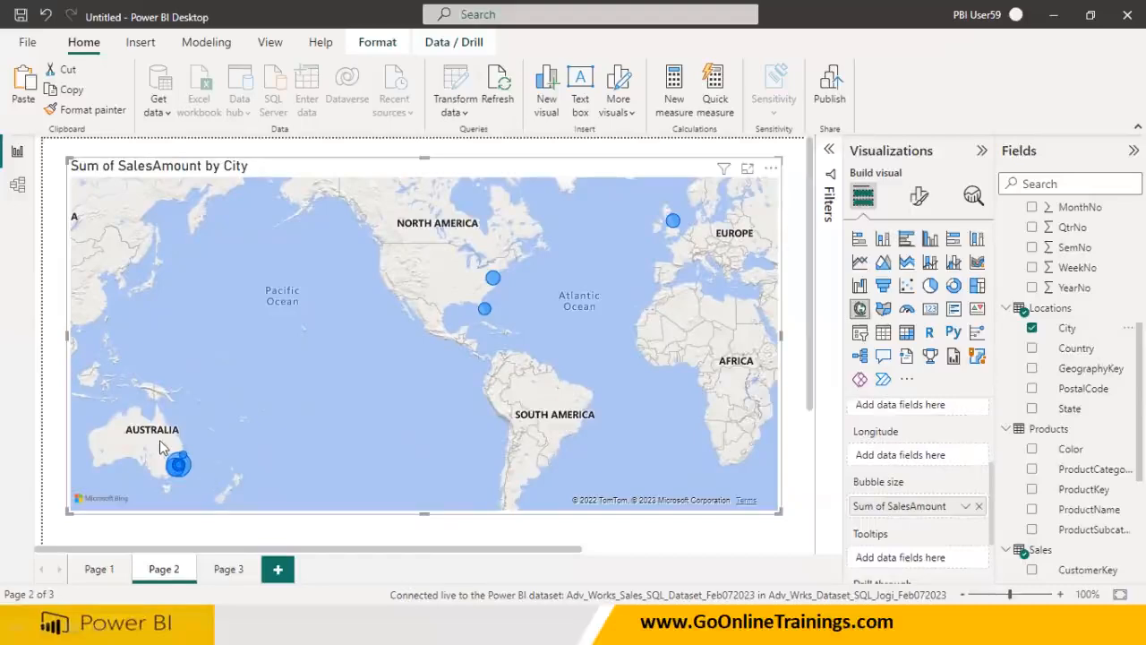
Examine the city bubbles along Australia's southeast coast on the map at close range
scroll(270, 345, "up", 2)
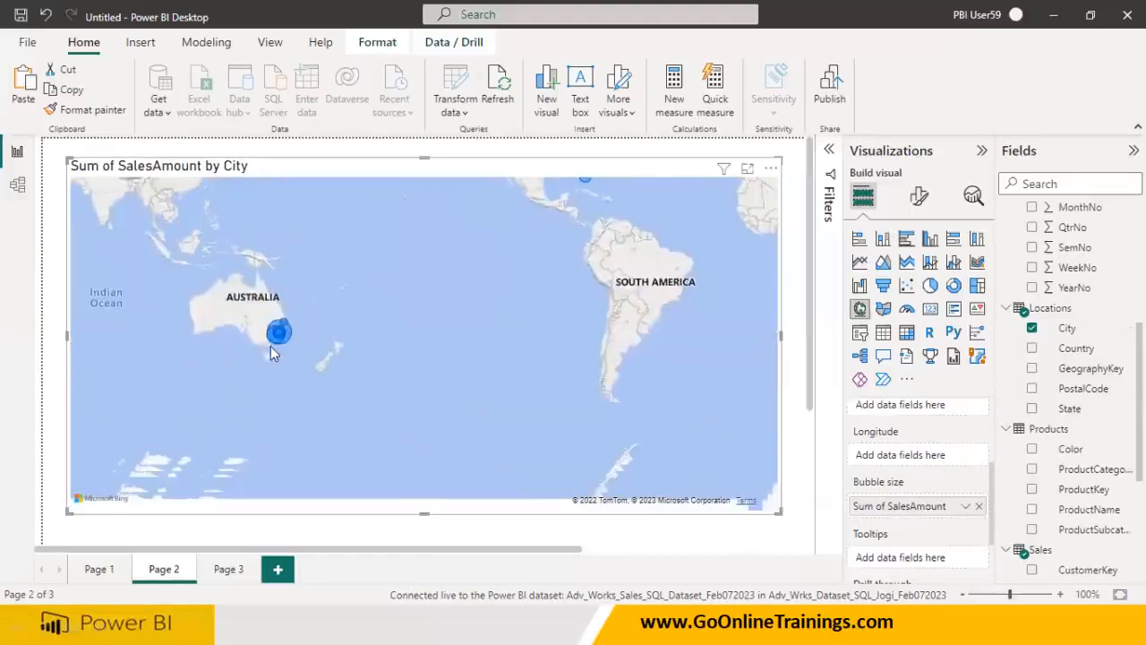
scroll(271, 345, "up", 3)
left_click_drag(454, 210, 438, 398)
scroll(438, 398, "up", 2)
scroll(438, 397, "up", 1)
left_click_drag(358, 333, 596, 492)
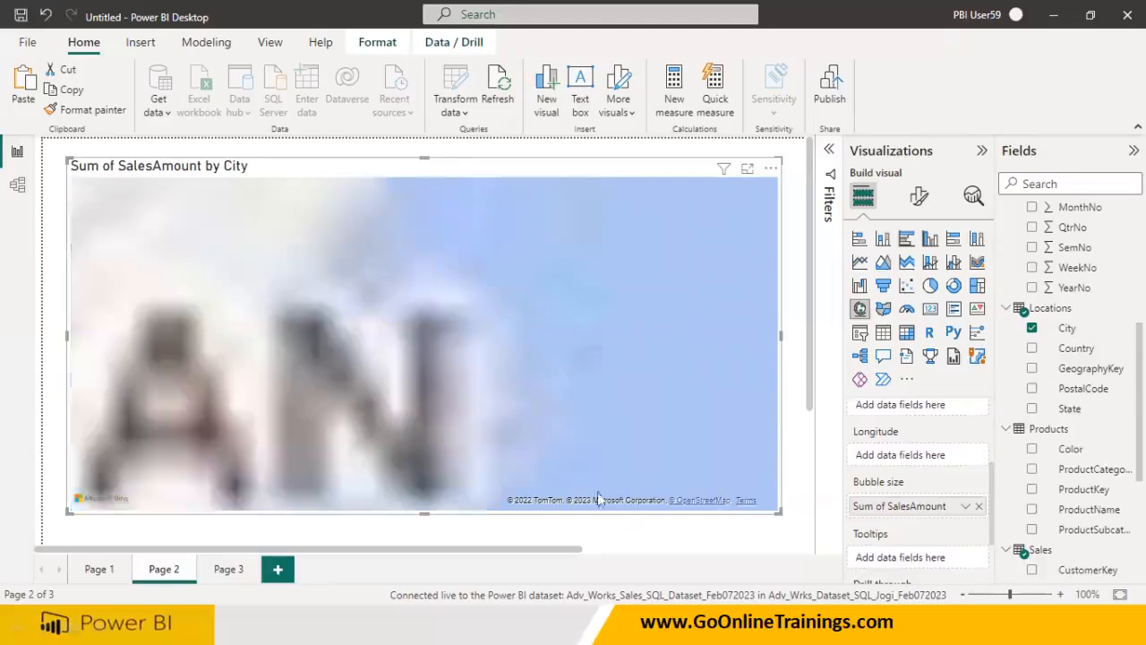
left_click_drag(483, 363, 533, 421)
left_click_drag(461, 255, 599, 376)
scroll(599, 376, "up", 1)
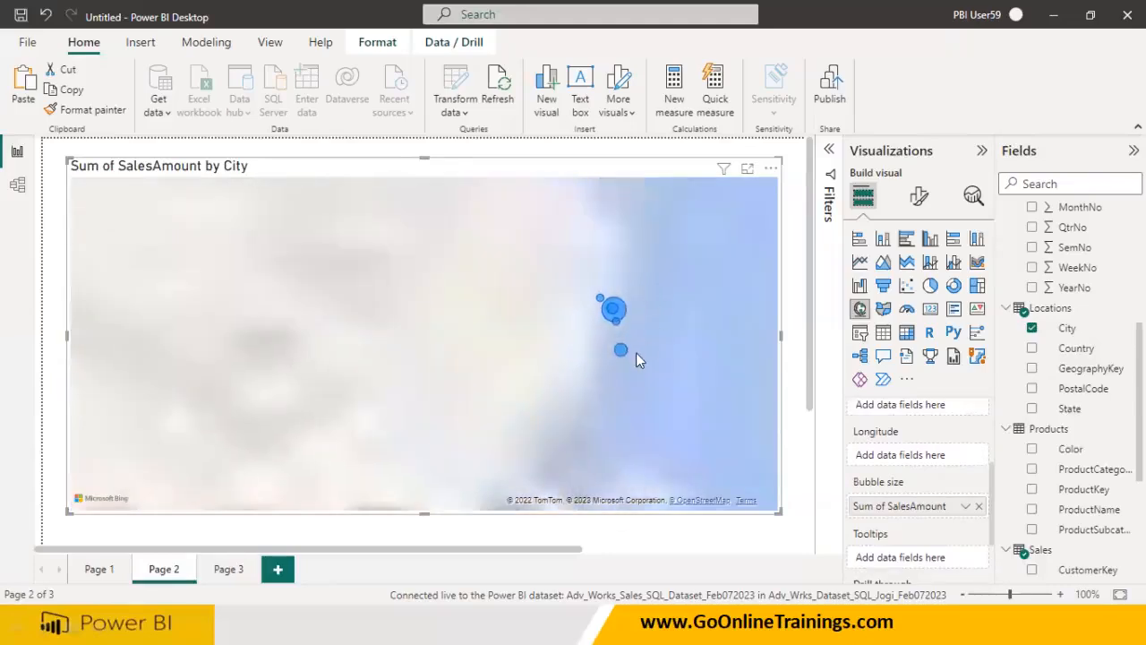
Look over the wider map around Australia, the Pacific Ocean and East Asia
scroll(637, 358, "down", 4)
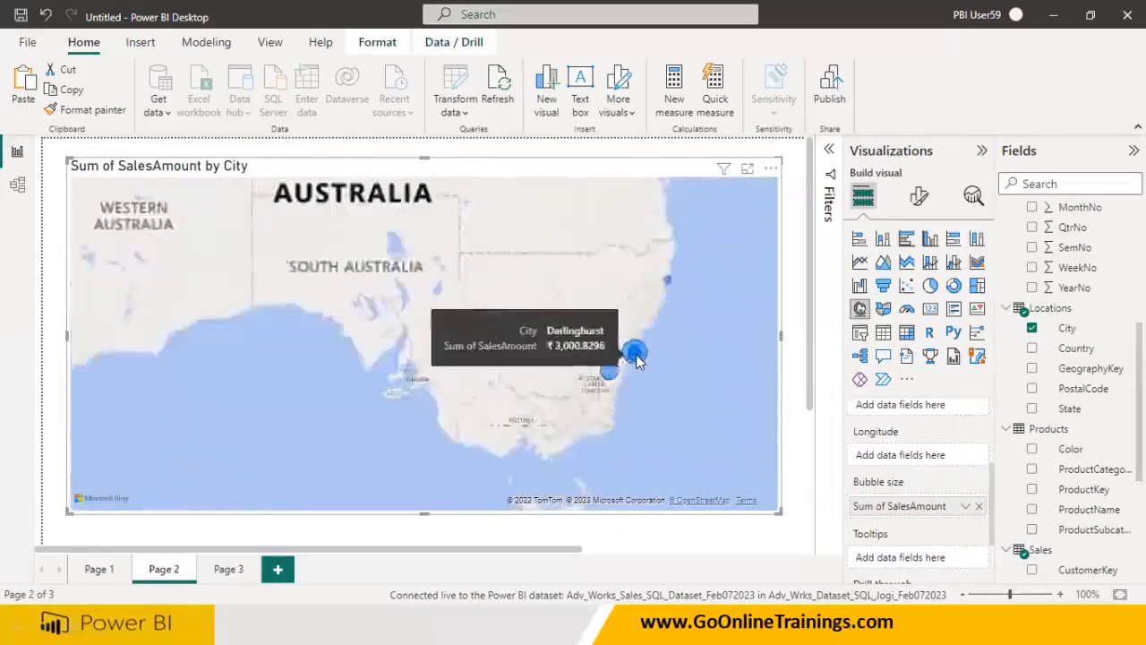
scroll(637, 357, "down", 2)
left_click_drag(643, 408, 402, 427)
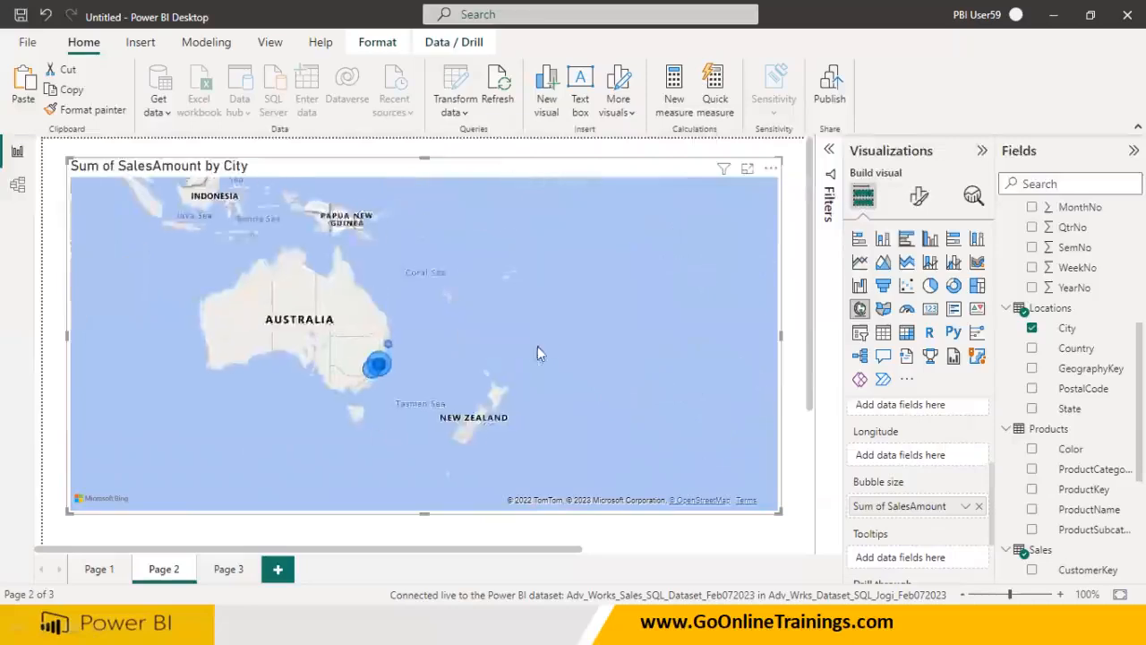
left_click_drag(665, 278, 554, 329)
left_click_drag(464, 272, 592, 422)
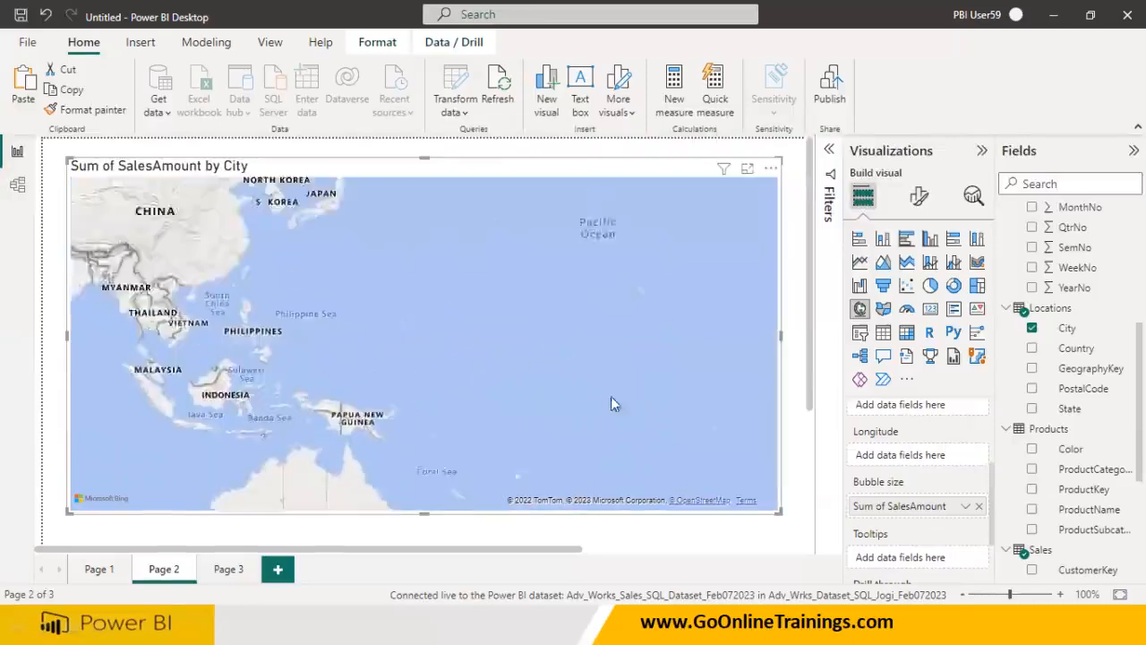
left_click_drag(494, 317, 574, 390)
left_click_drag(616, 281, 585, 337)
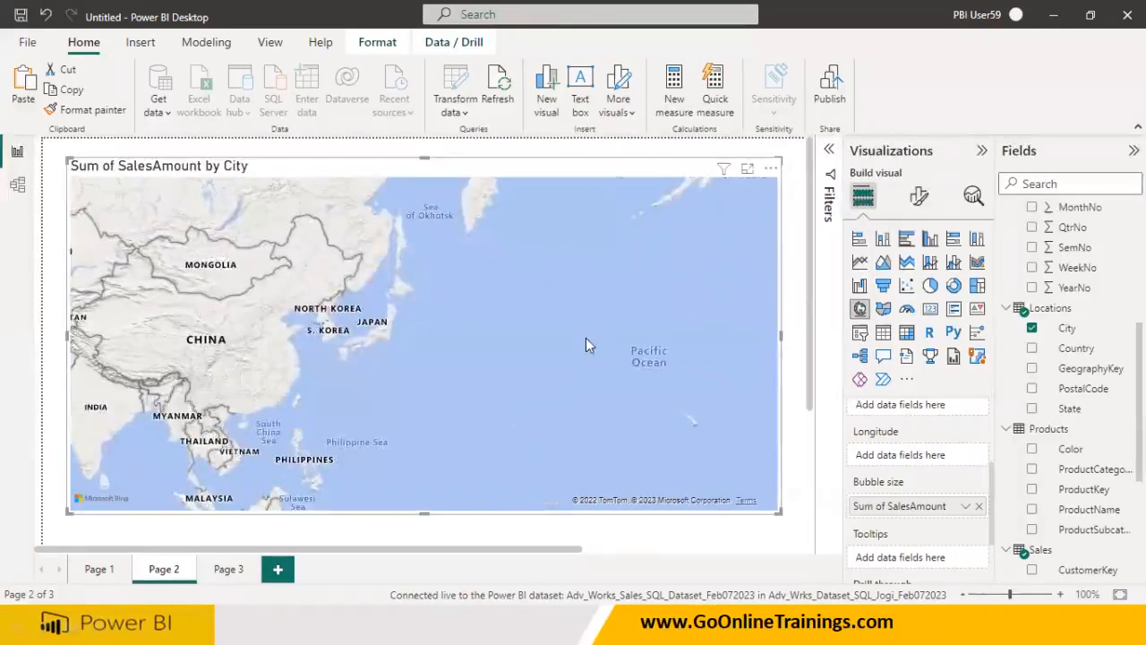
Reset the map to its default extent by switching to Page 1 and back to Page 2
left_click(102, 570)
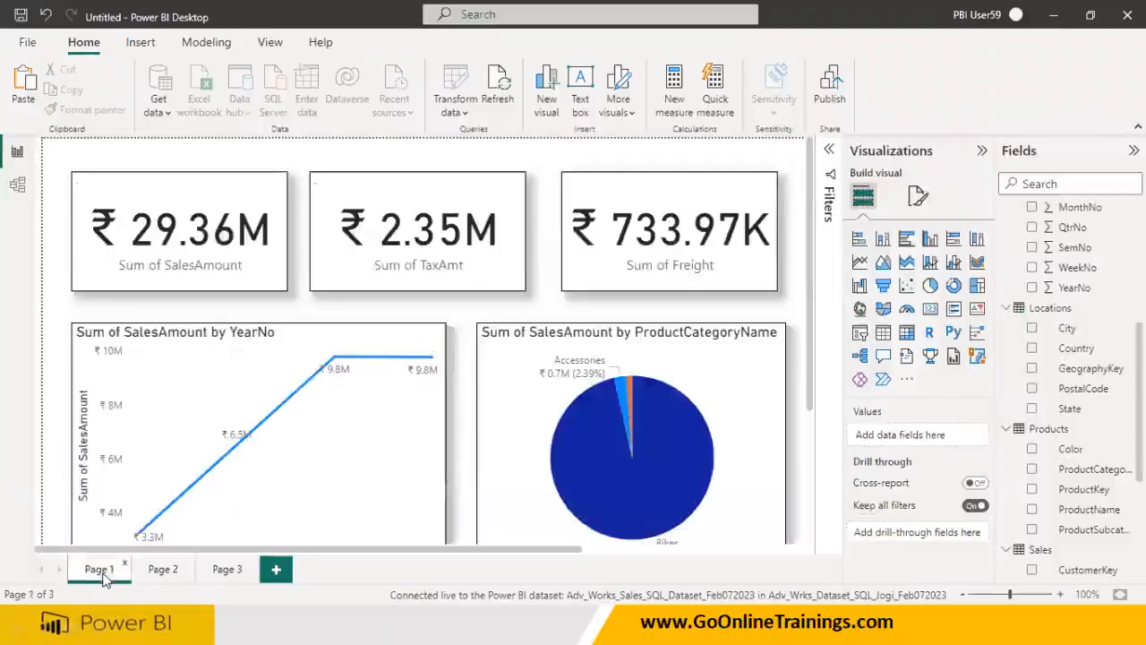
left_click(163, 570)
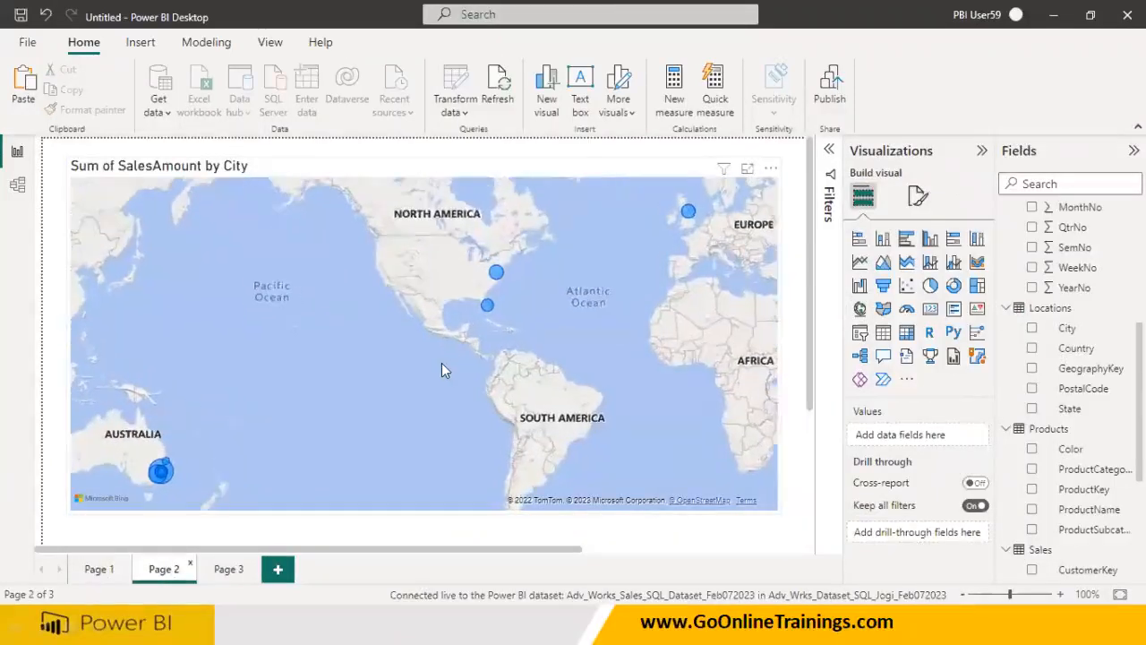
scroll(442, 367, "up", 3)
scroll(441, 363, "down", 3)
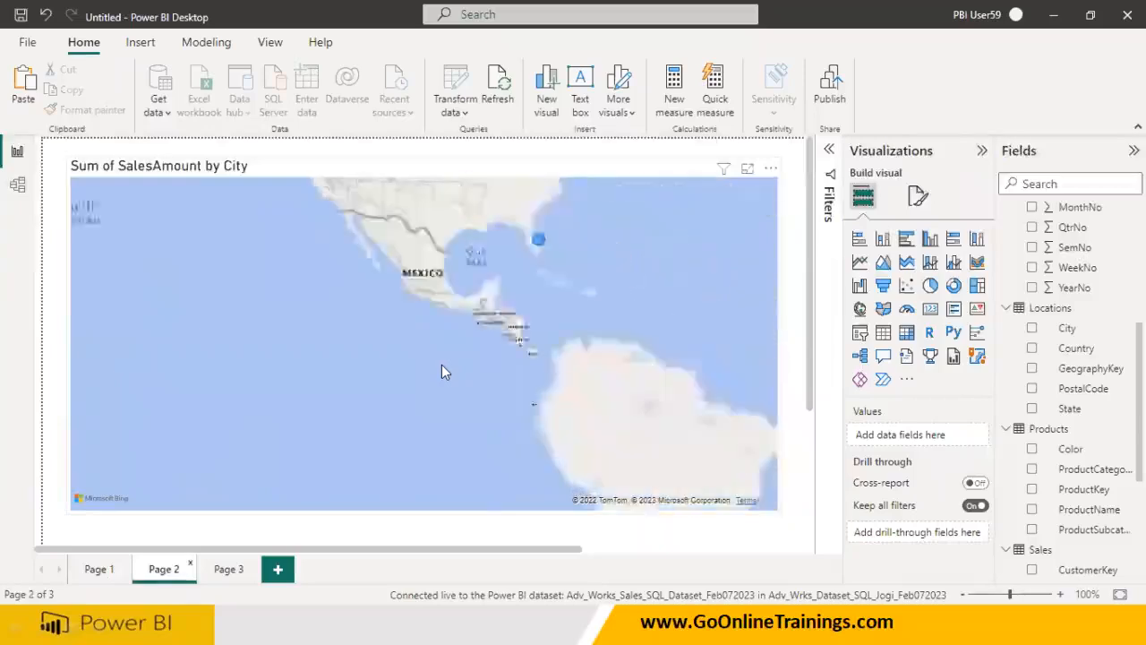
scroll(441, 364, "up", 3)
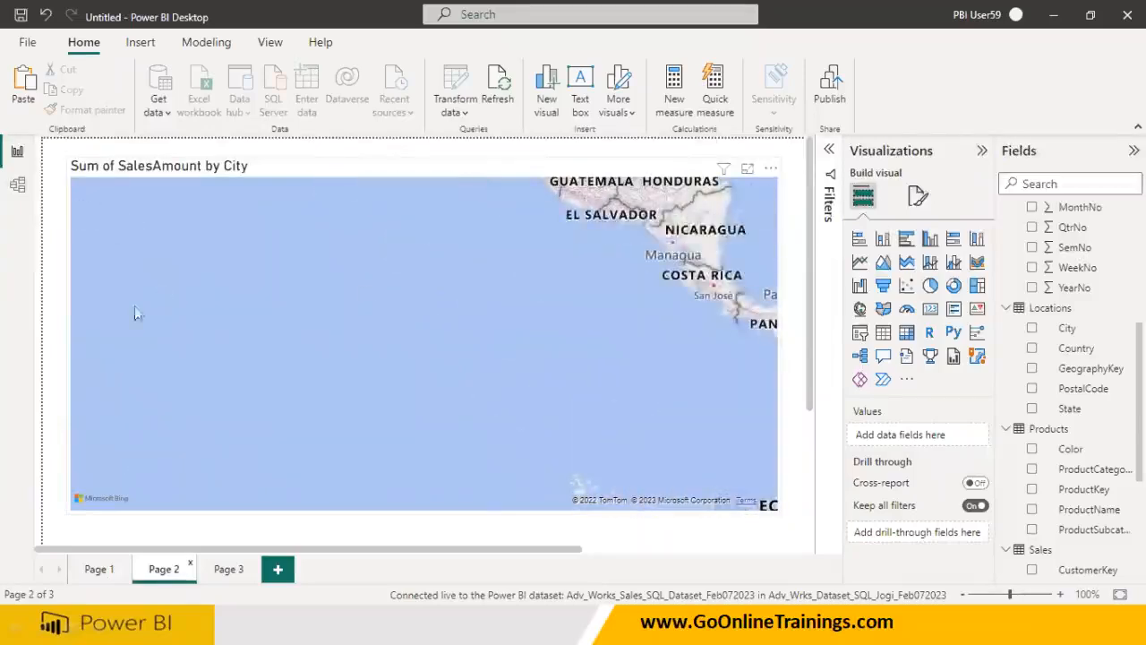
left_click(97, 572)
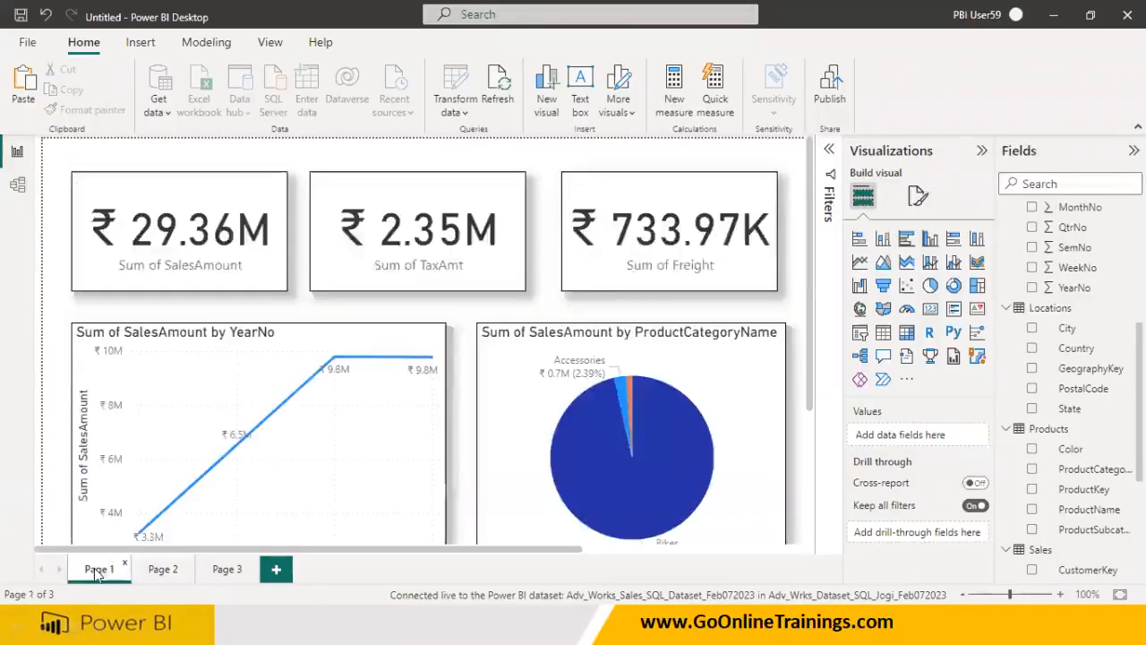
left_click(164, 571)
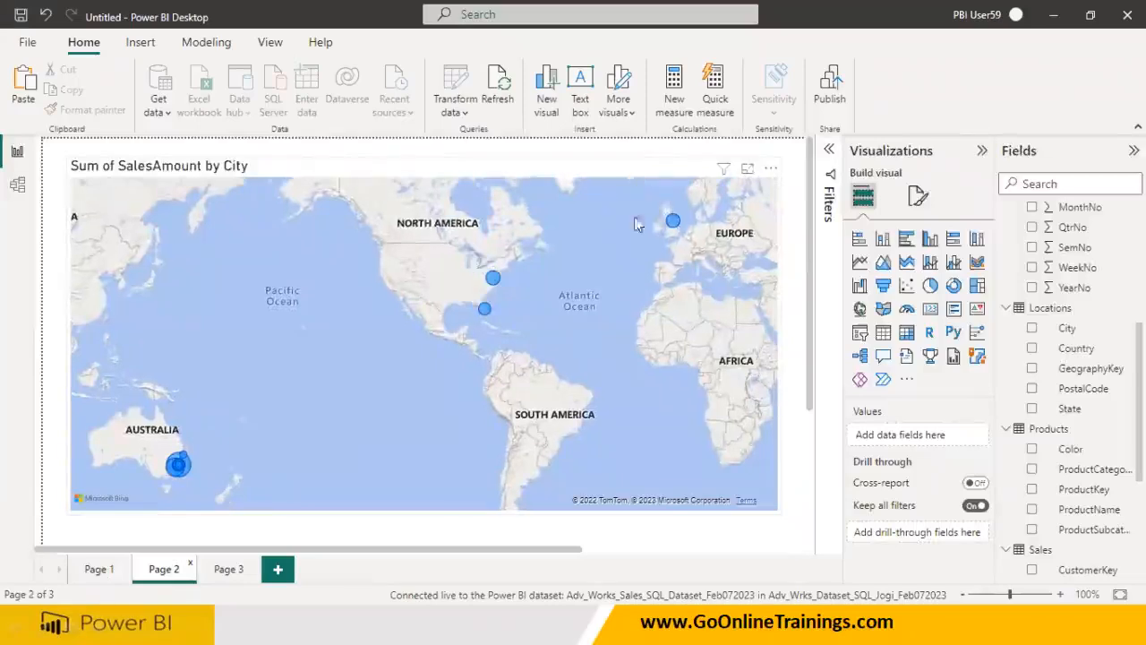
Turn on the visual border and shadow effects for the map visual
left_click(916, 197)
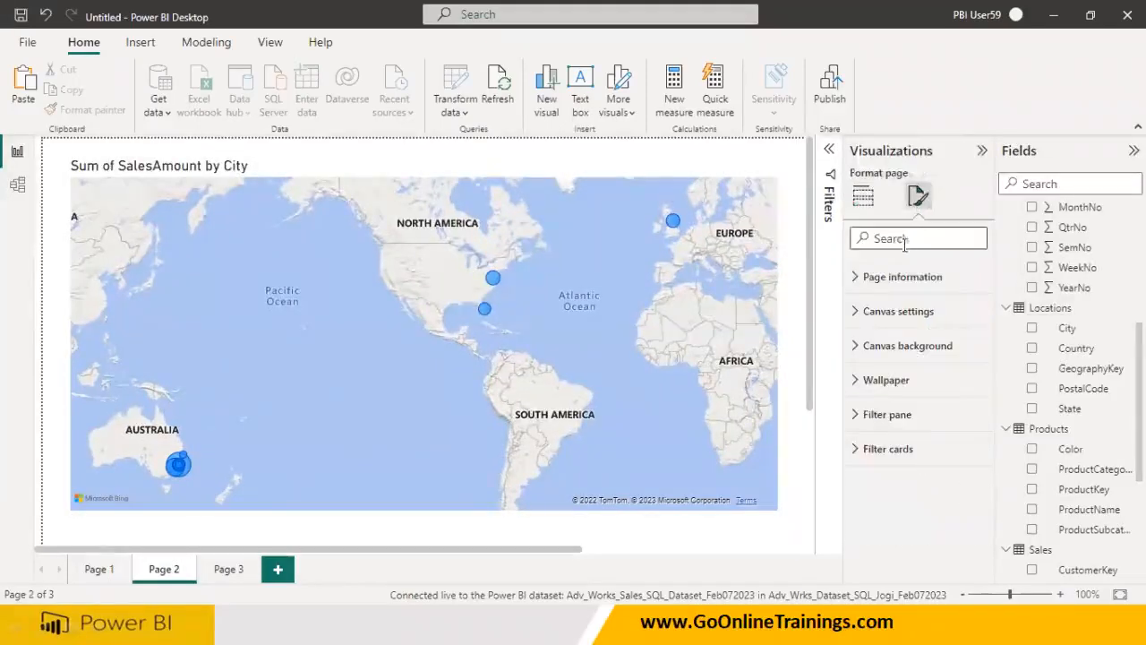
left_click(753, 278)
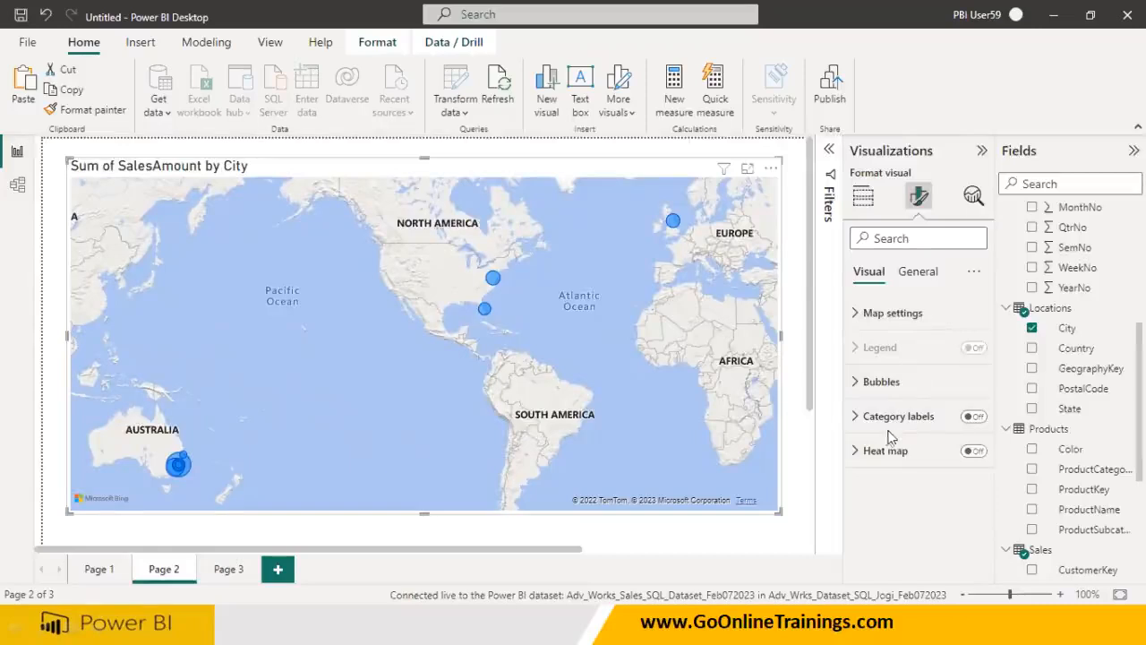
left_click(857, 315)
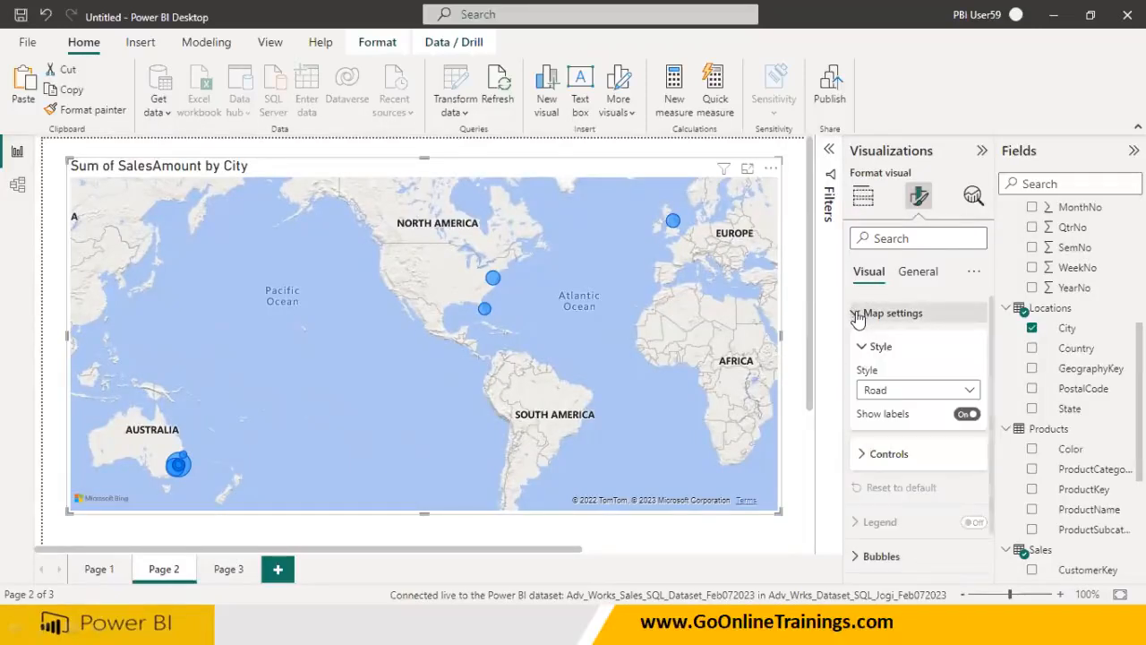
left_click(857, 315)
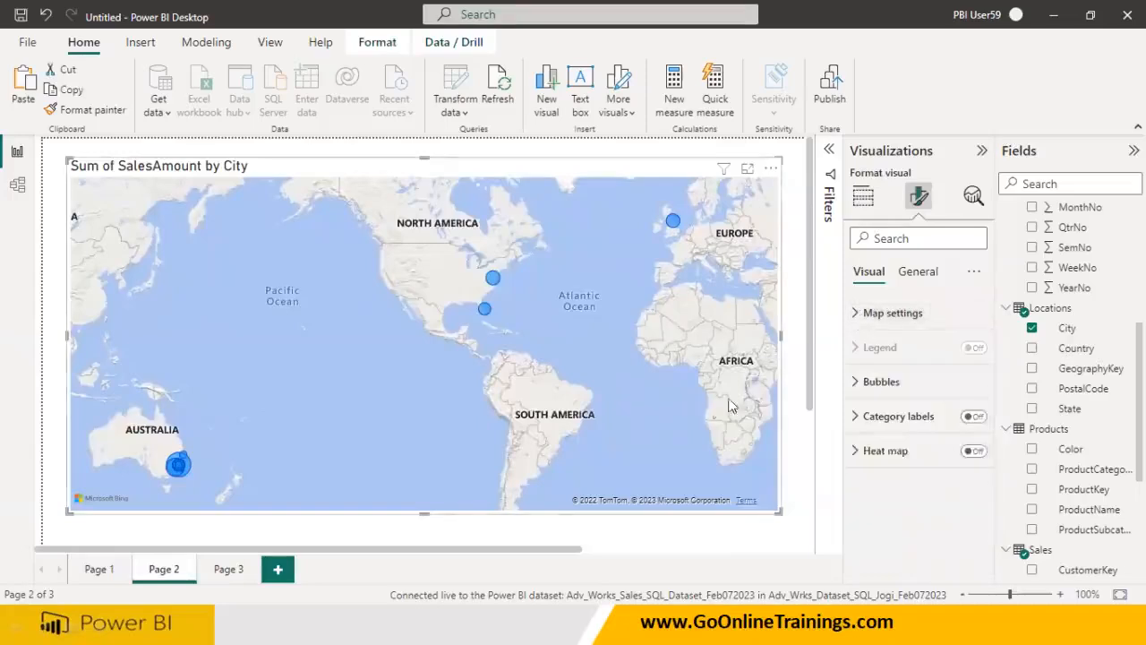
left_click(918, 271)
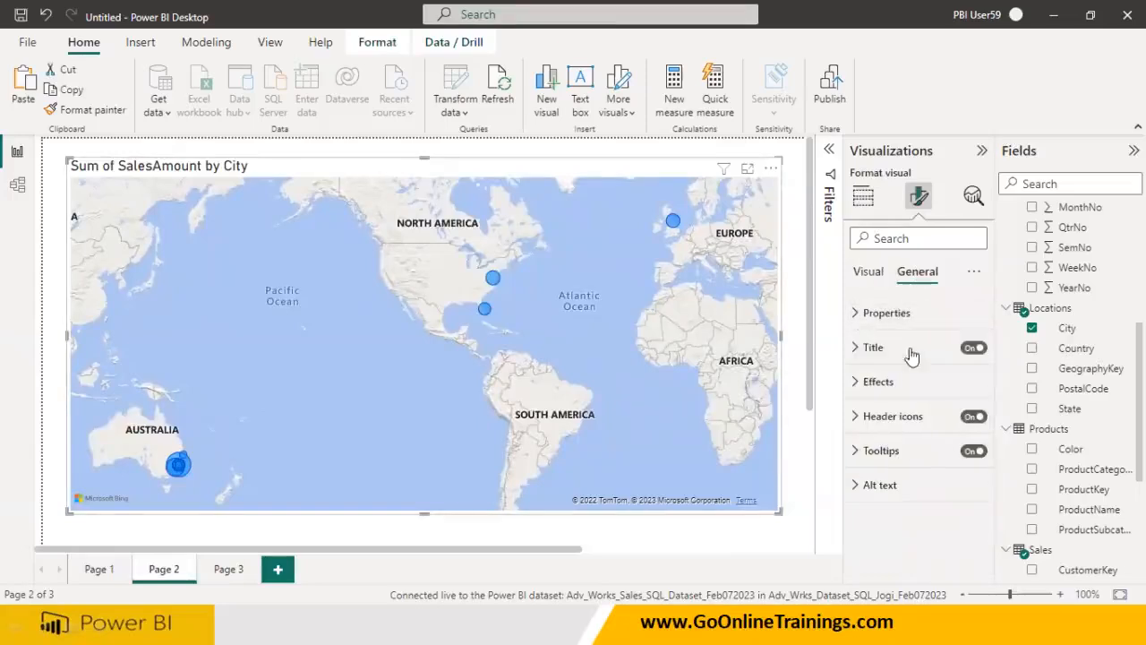
left_click(858, 351)
left_click(858, 351)
left_click(856, 384)
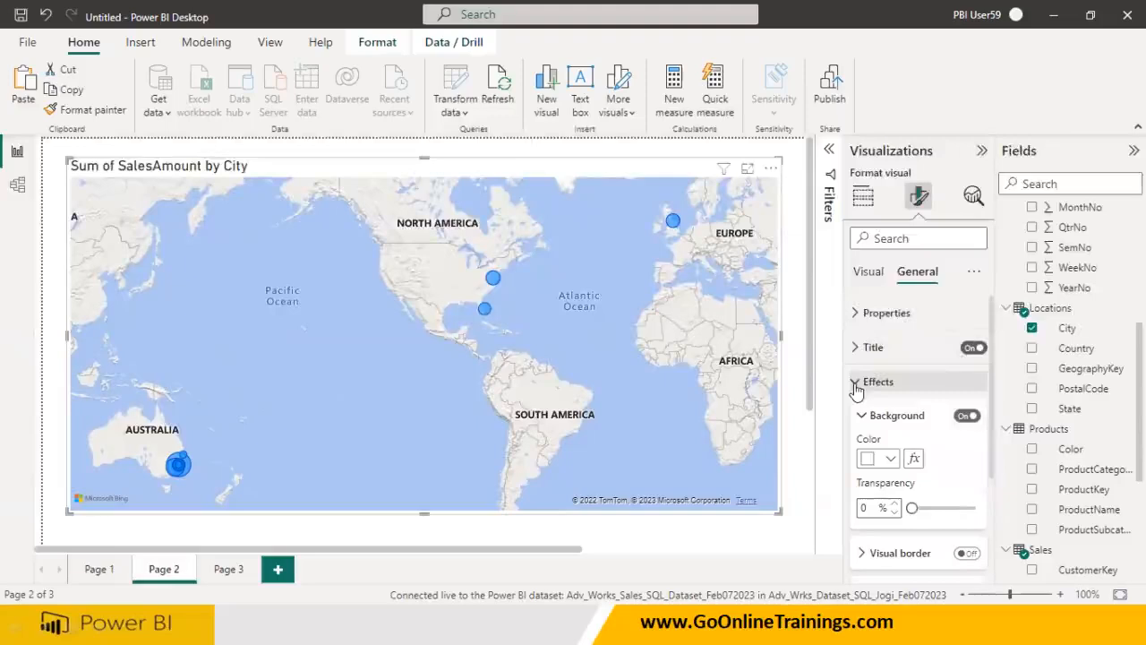
scroll(885, 417, "down", 2)
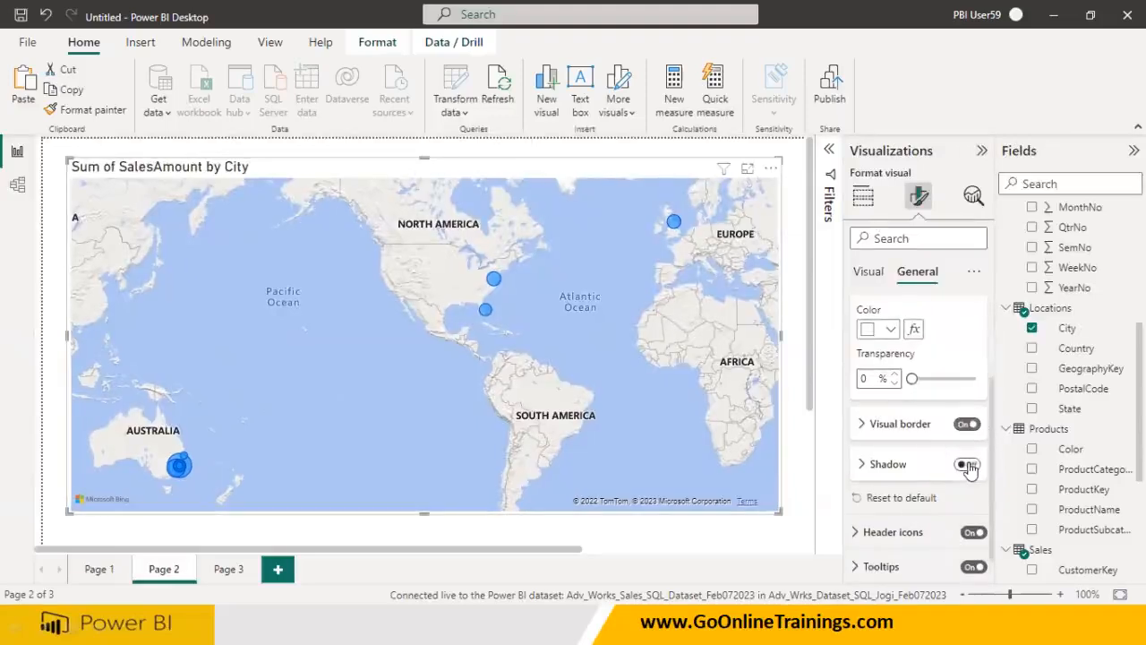
Turn on category labels for the map's city bubbles and review their formatting options
left_click(867, 273)
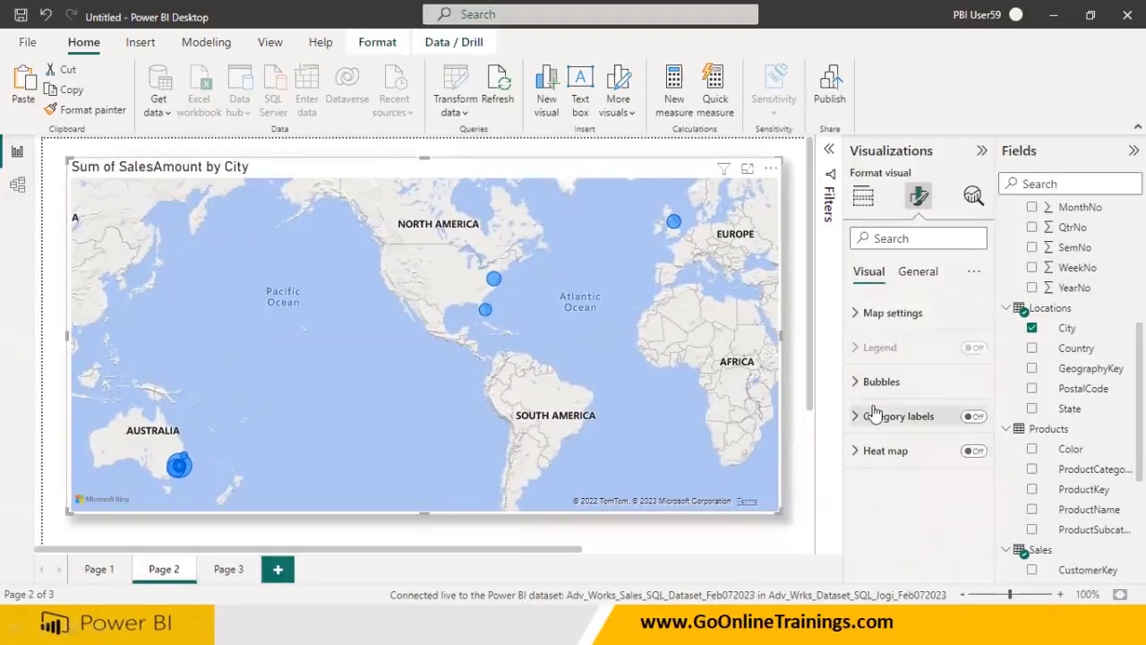
left_click(973, 416)
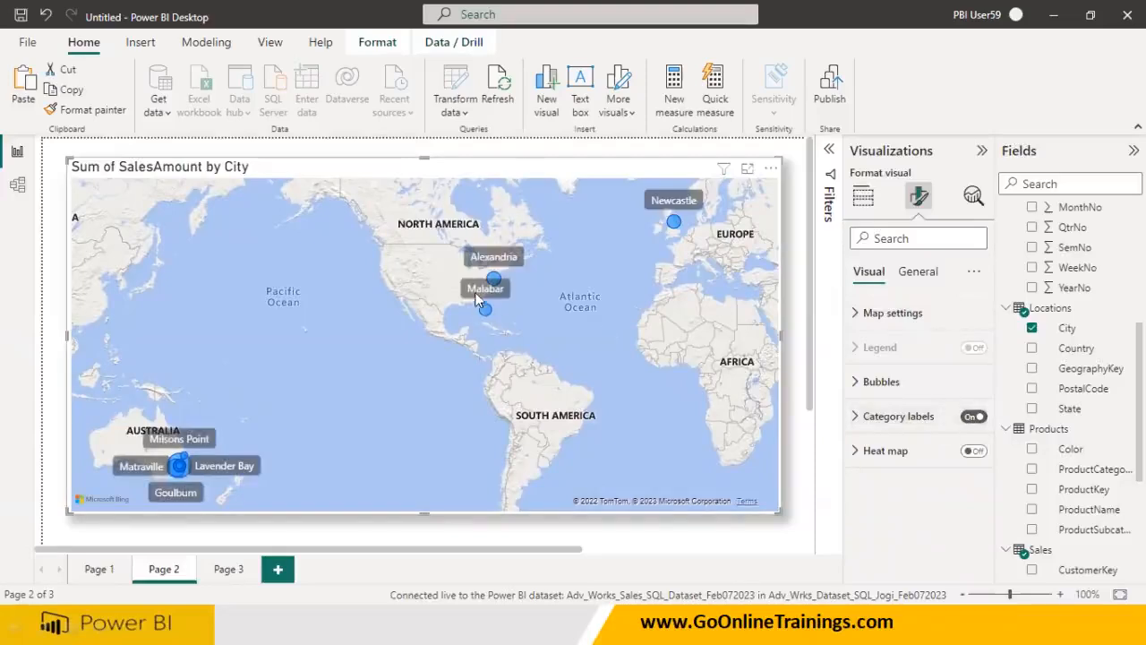
left_click(855, 417)
scroll(897, 455, "down", 2)
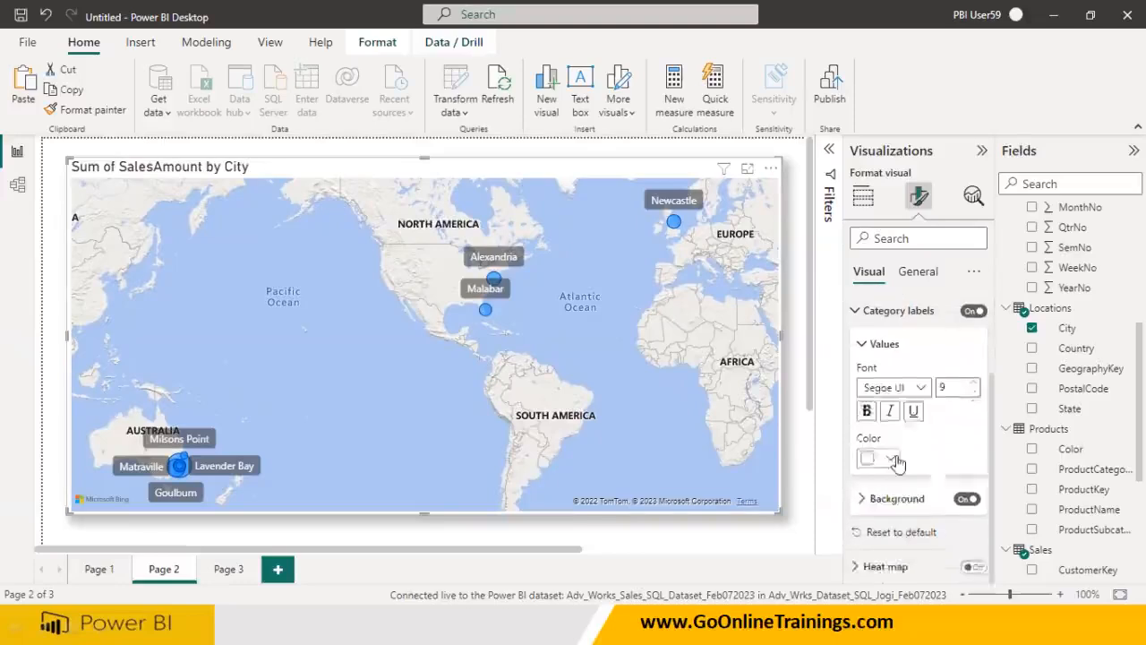
scroll(896, 460, "up", 2)
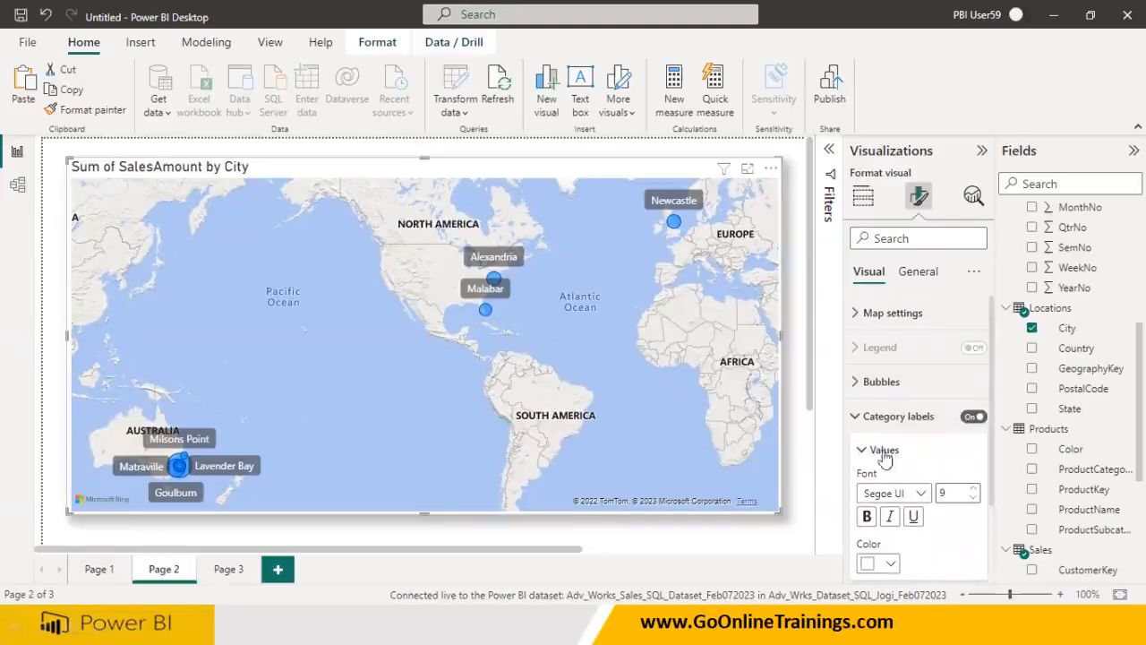
left_click(855, 415)
Try the Aerial and Dark styles on the map
left_click(855, 314)
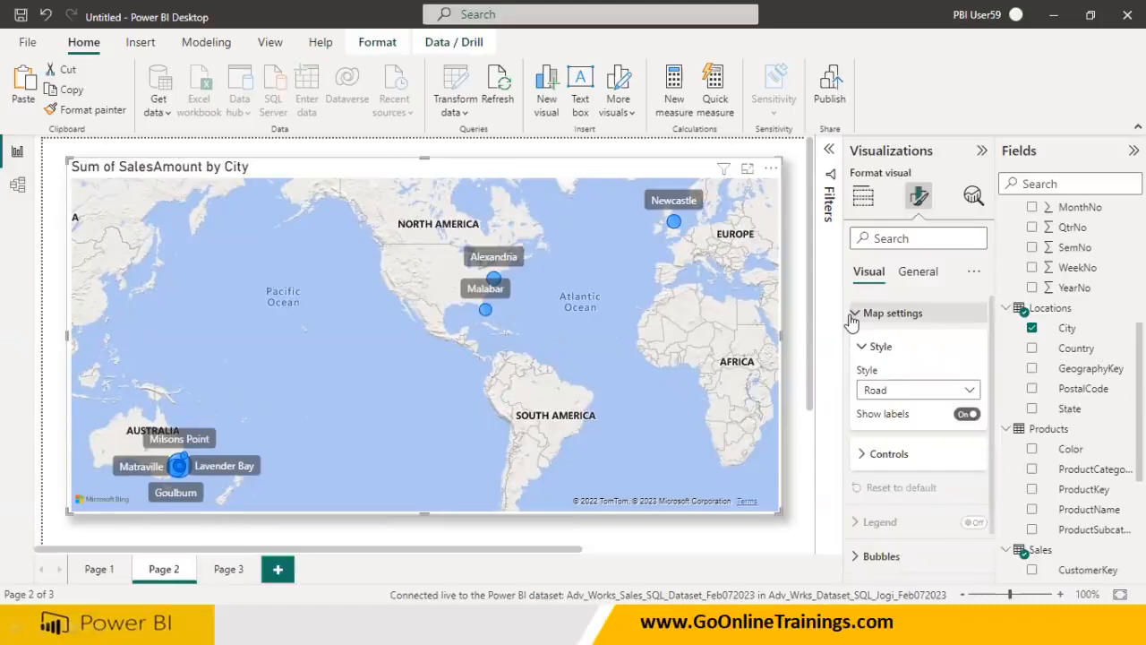
left_click(904, 394)
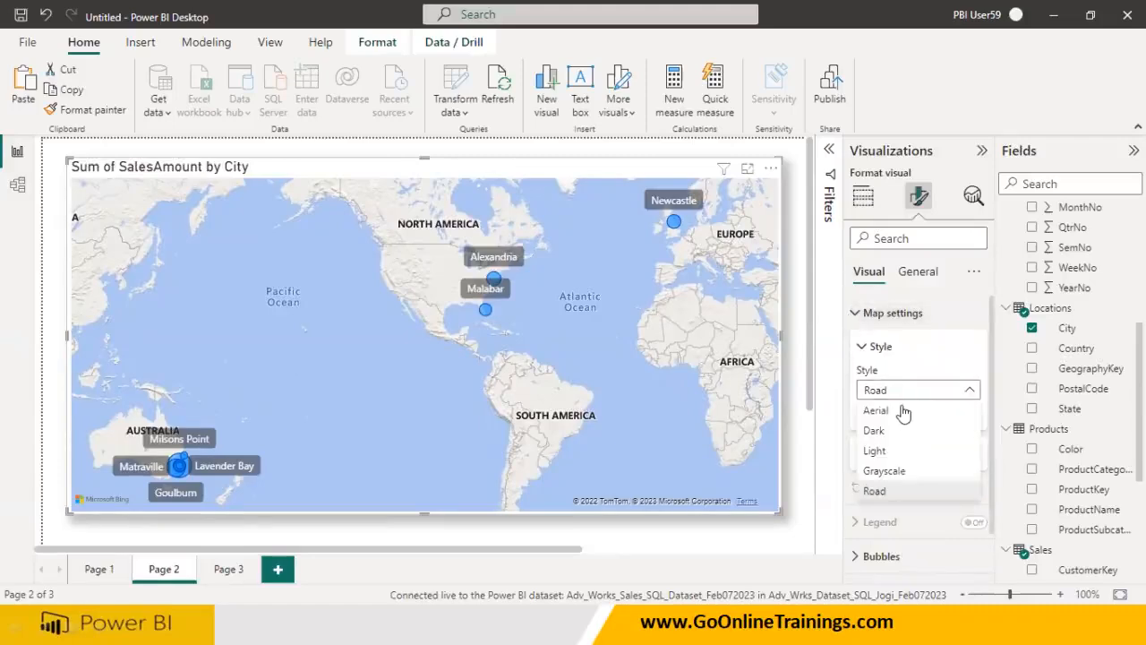
left_click(901, 415)
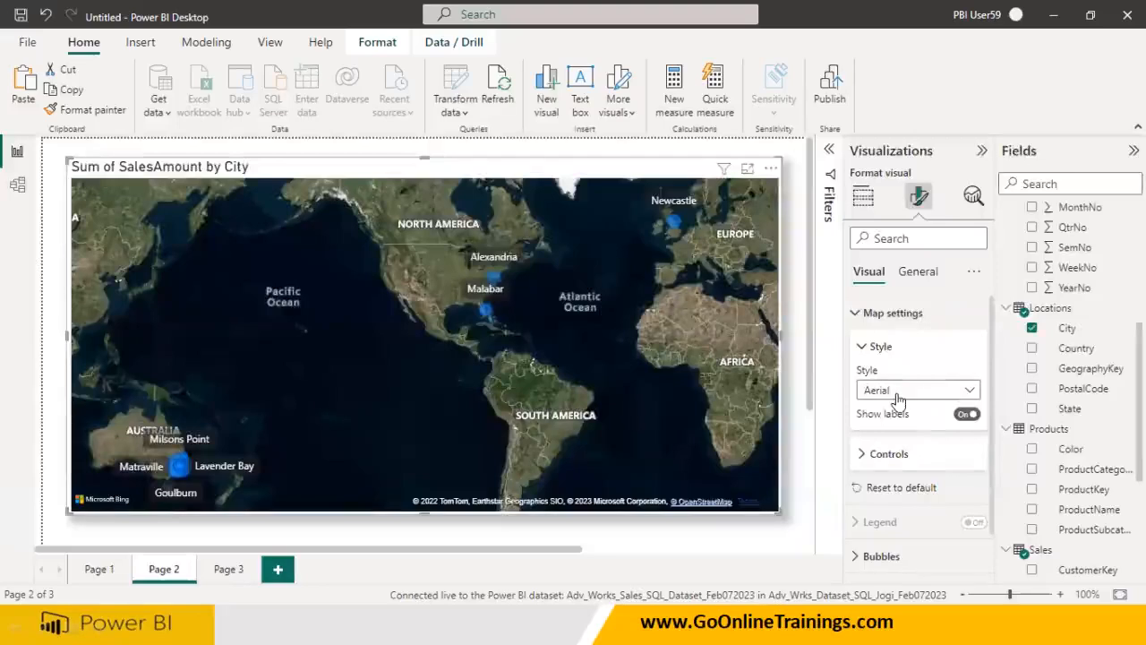
left_click(899, 392)
left_click(890, 435)
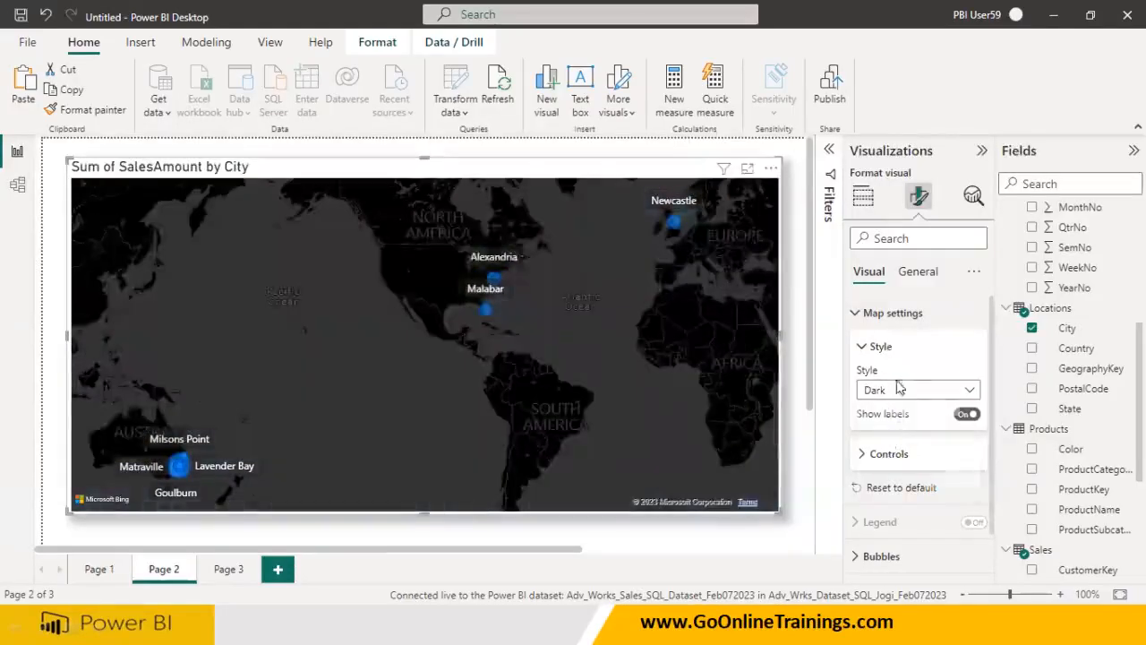
Try the Light and Grayscale styles on the map and restore the Road style
left_click(896, 390)
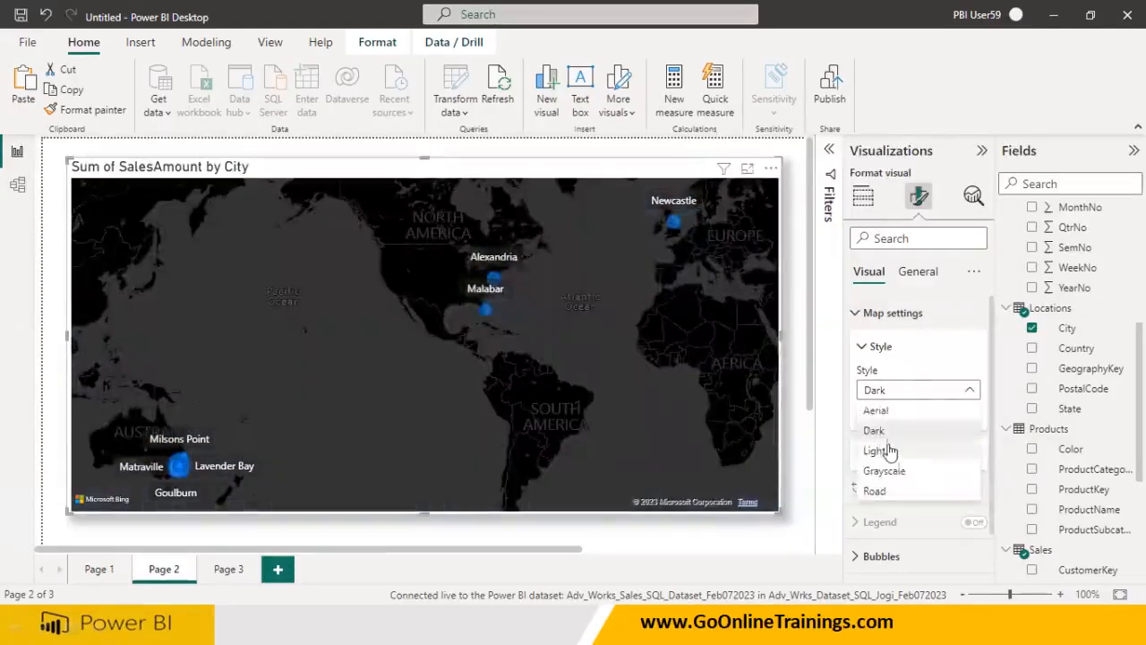
left_click(890, 451)
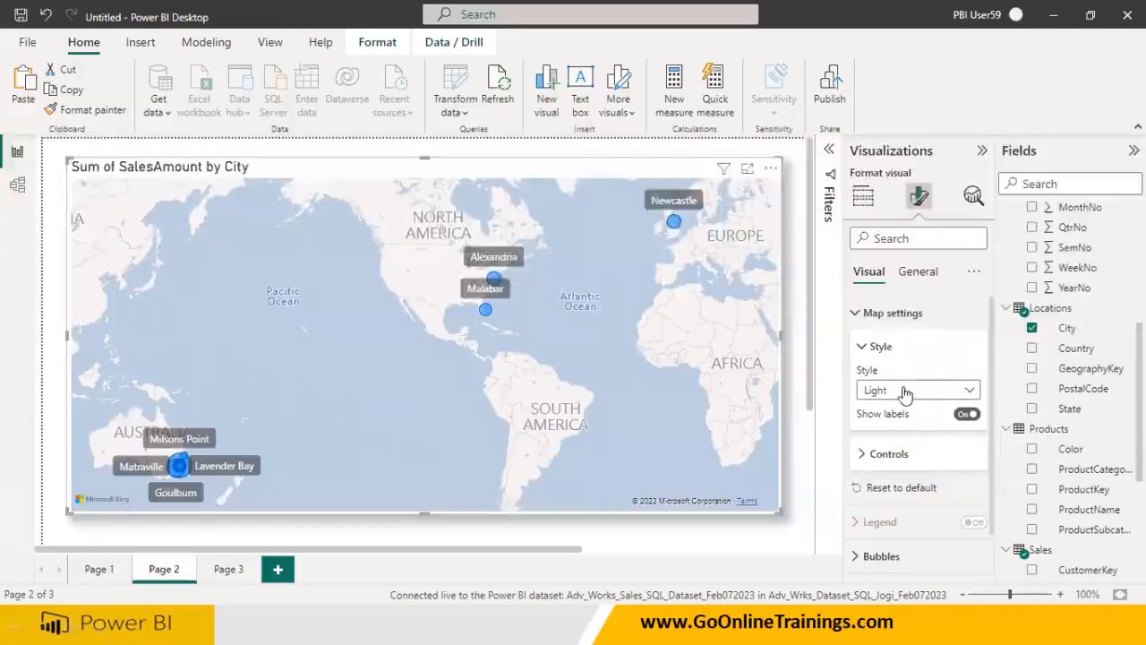
left_click(902, 393)
left_click(895, 469)
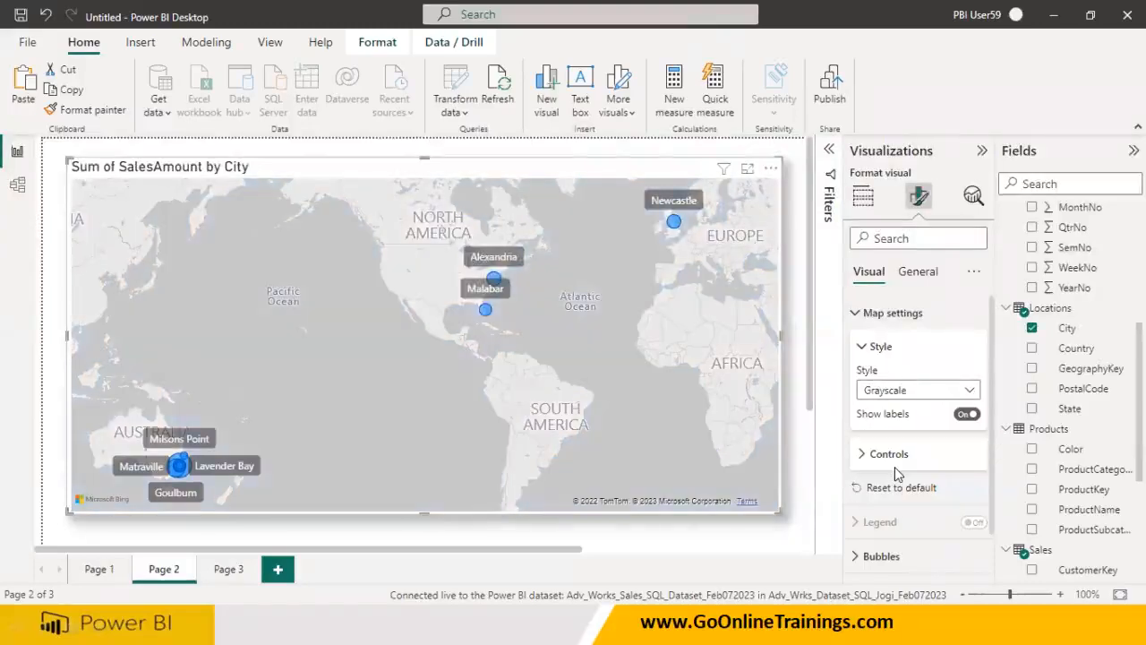
left_click(895, 391)
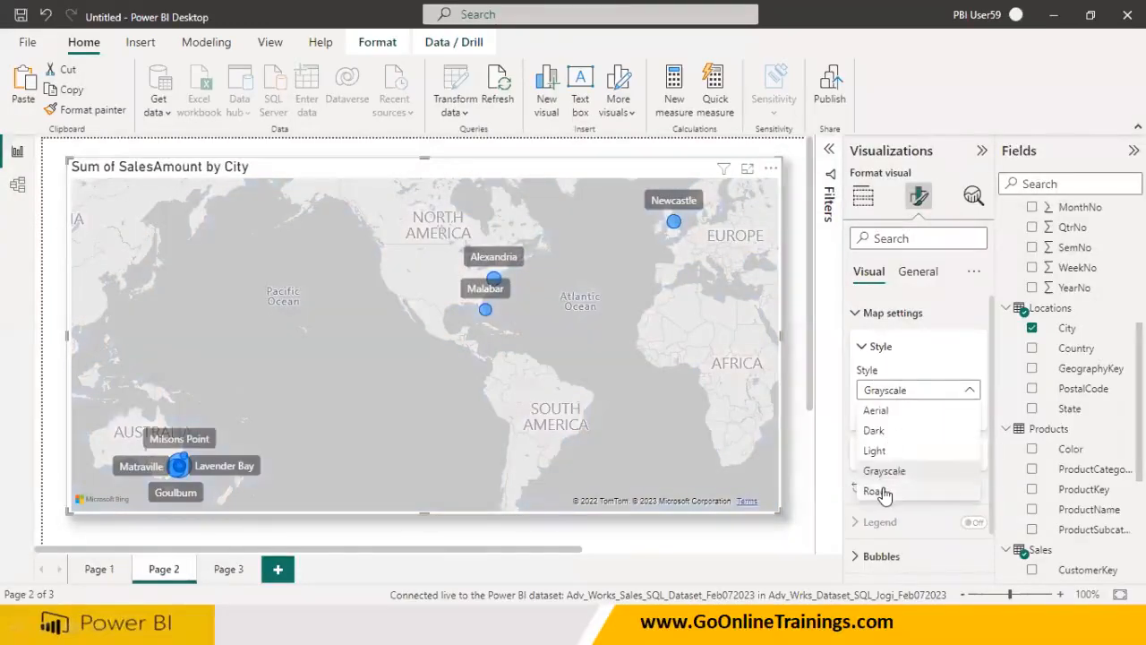
left_click(886, 473)
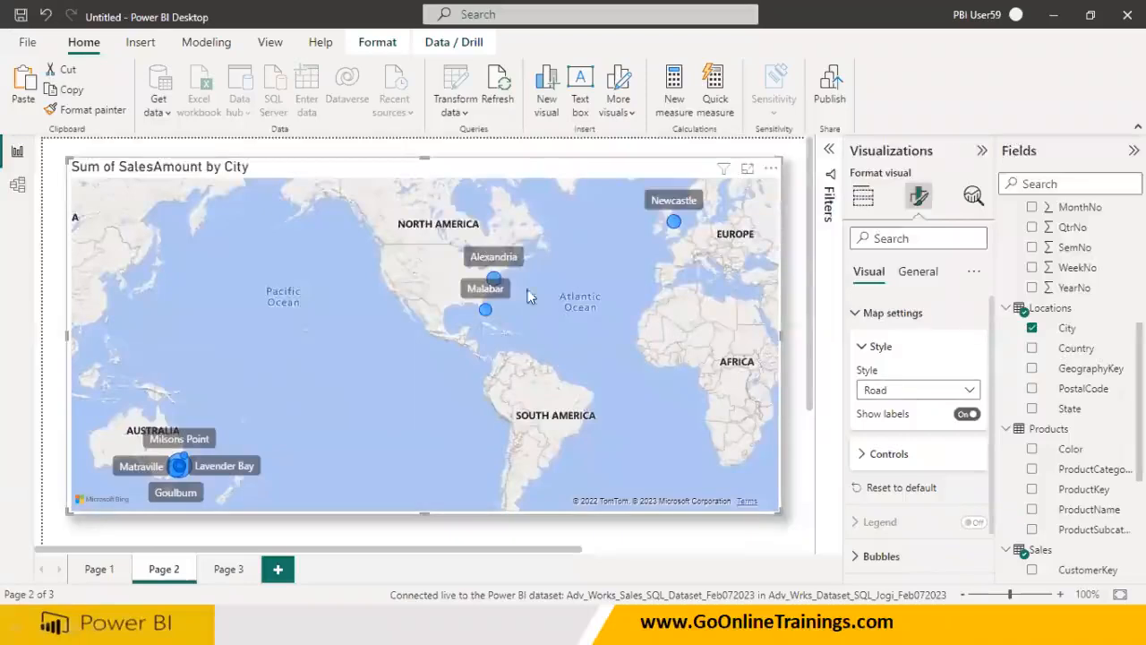
Set the map style to Aerial
left_click(889, 392)
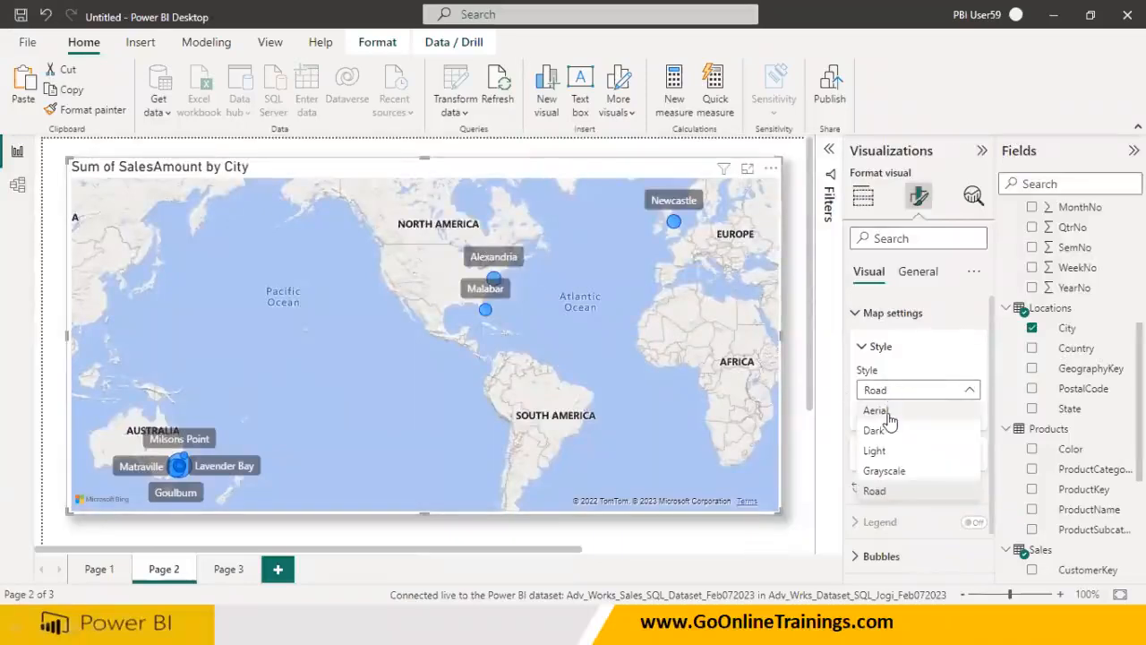
left_click(889, 415)
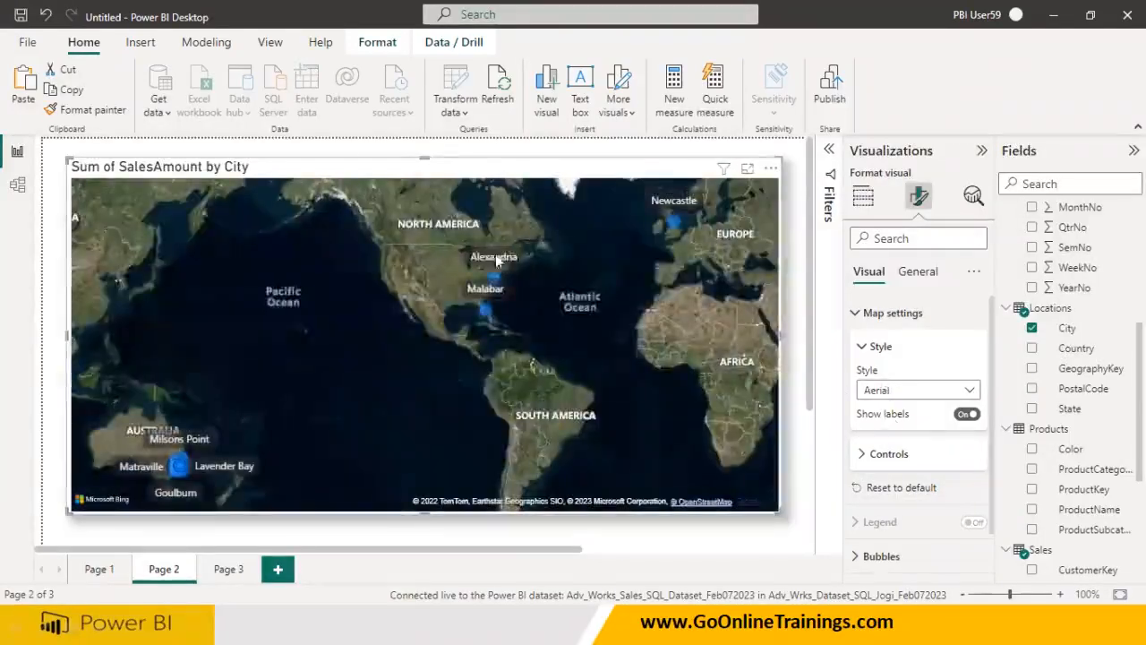
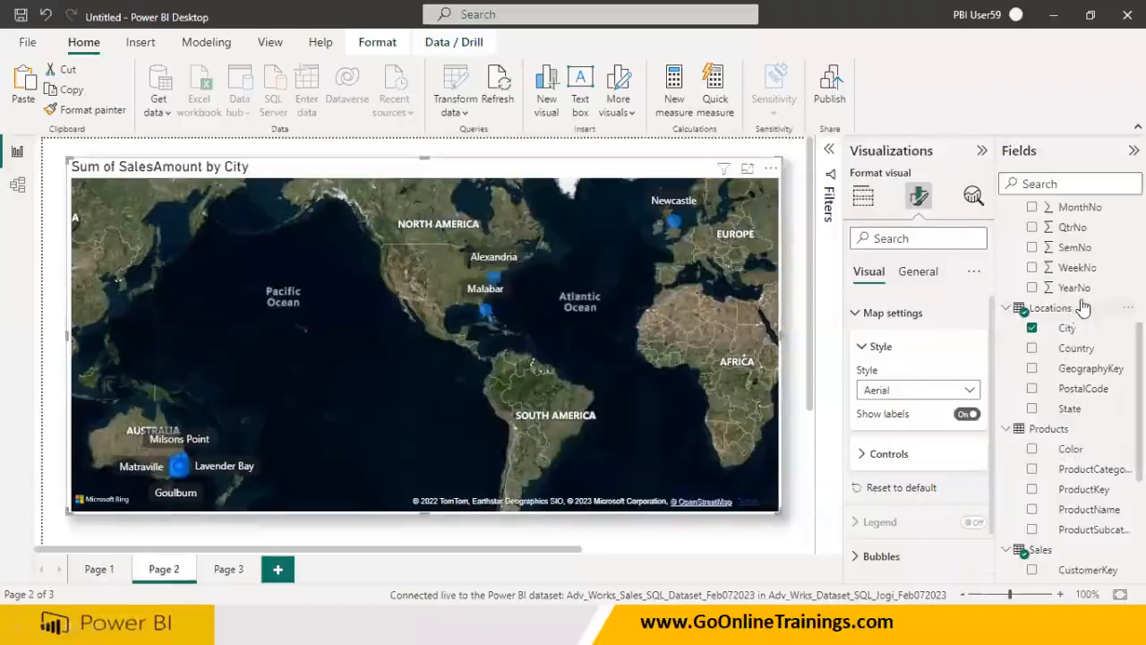
On Page 1, remove YearNo from the X-axis of the sales amount line chart and put it back
scroll(1074, 308, "up", 5)
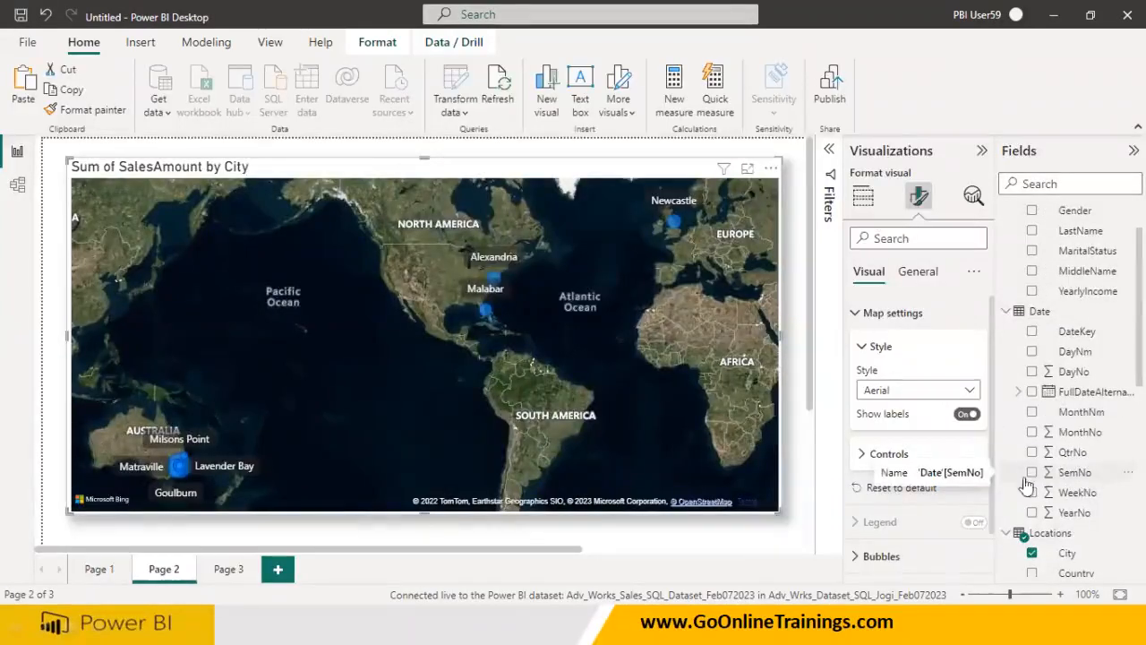
left_click(96, 570)
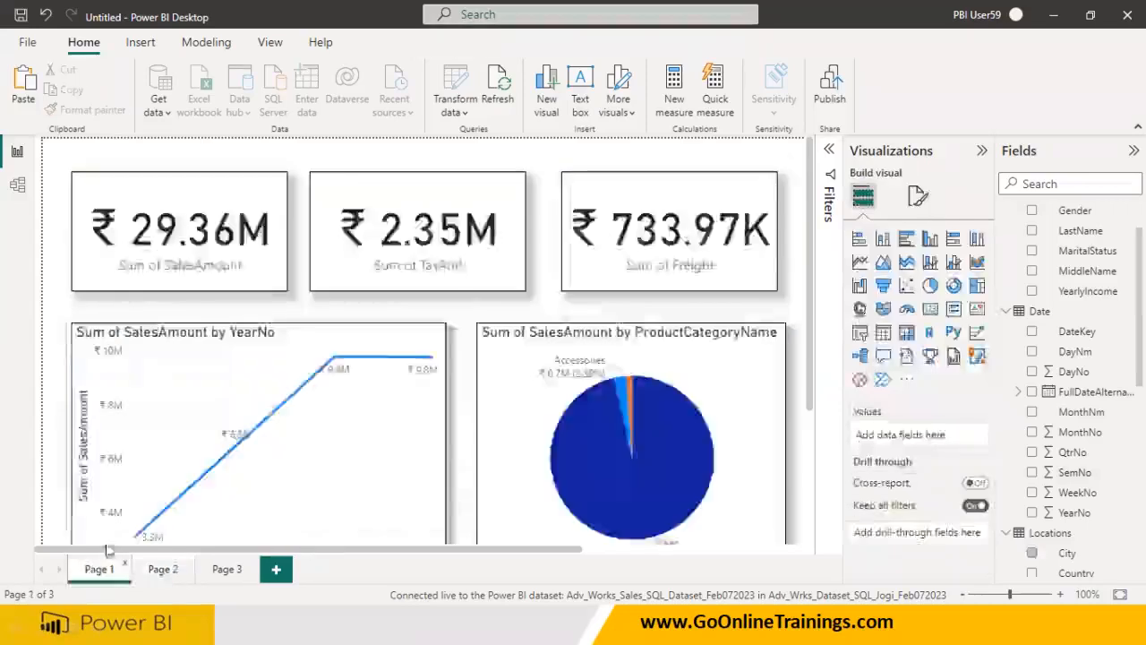
scroll(274, 358, "down", 3)
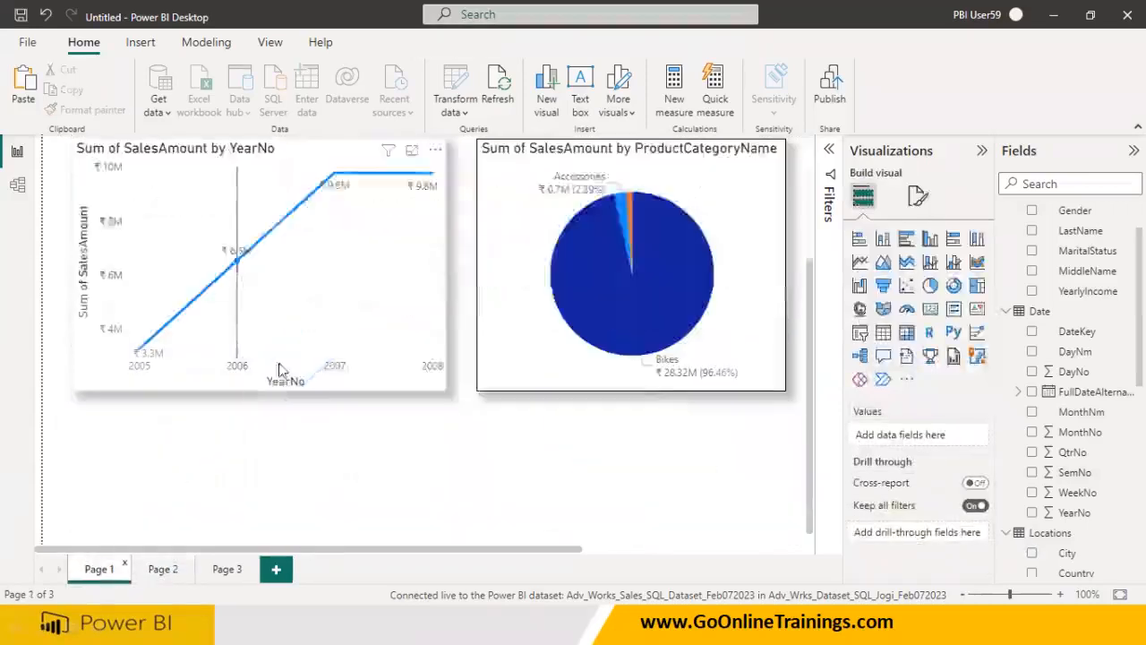
left_click(308, 286)
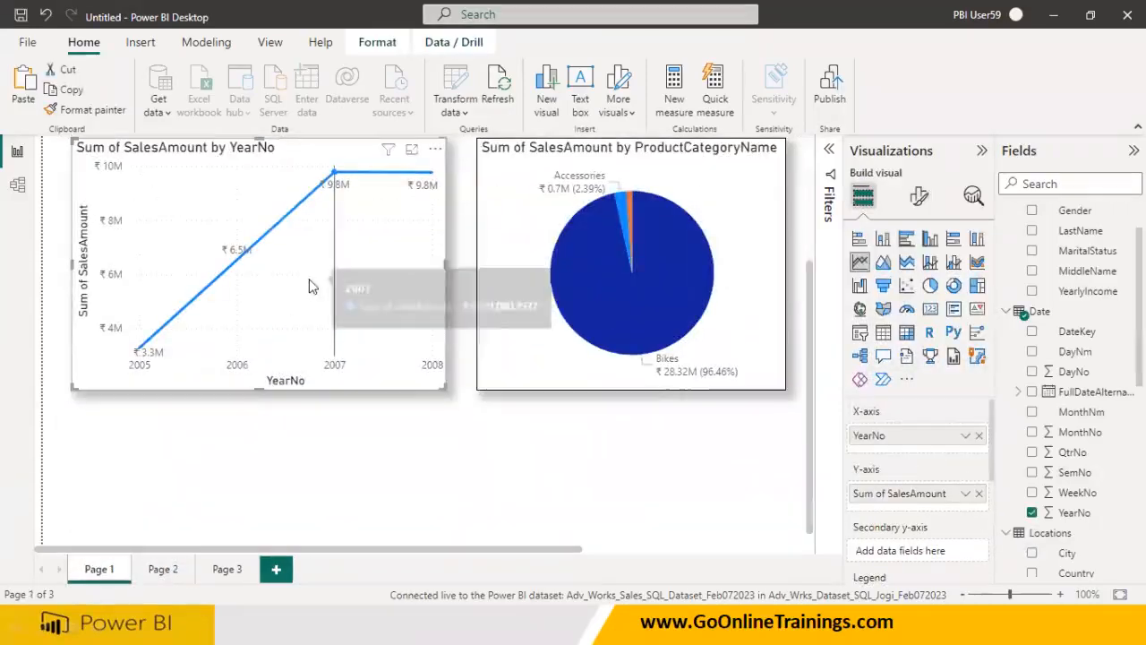
left_click(979, 436)
left_click_drag(1074, 518, 929, 445)
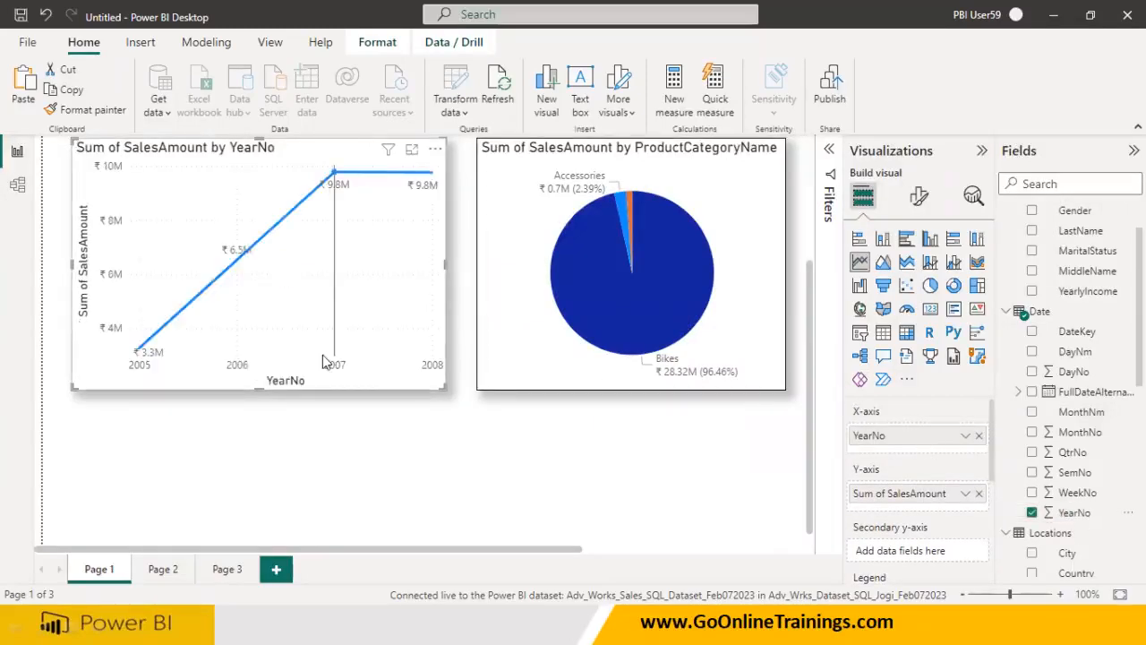
Replace YearNo with SemNo on the X-axis of the sales amount line chart
mouse_move(322, 354)
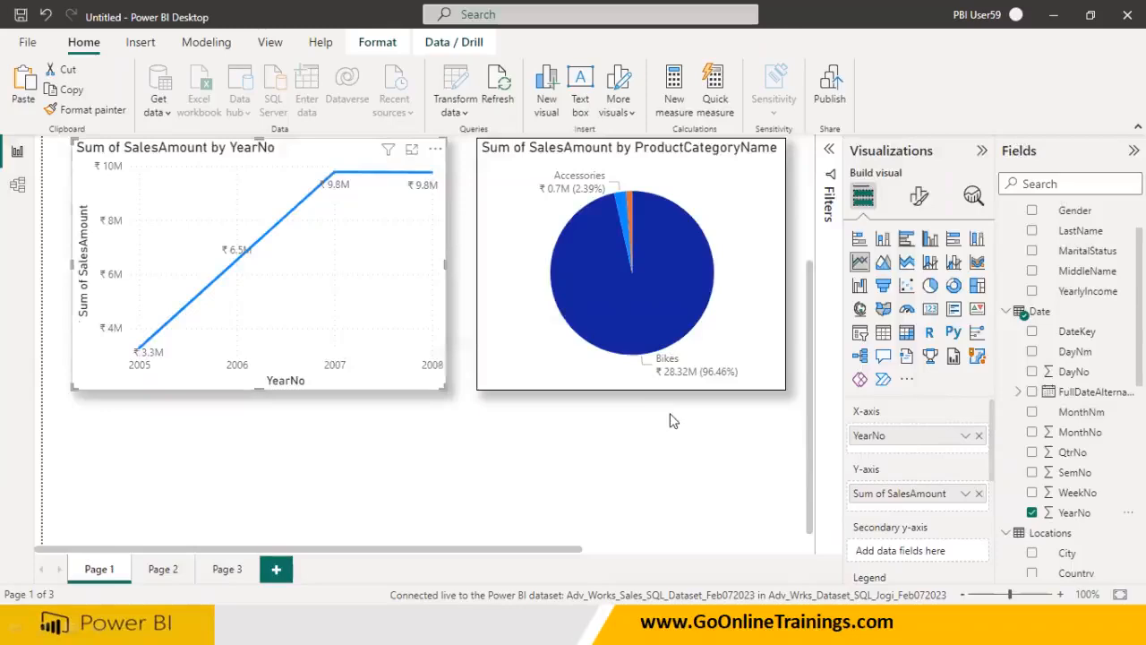
left_click_drag(922, 441, 859, 448)
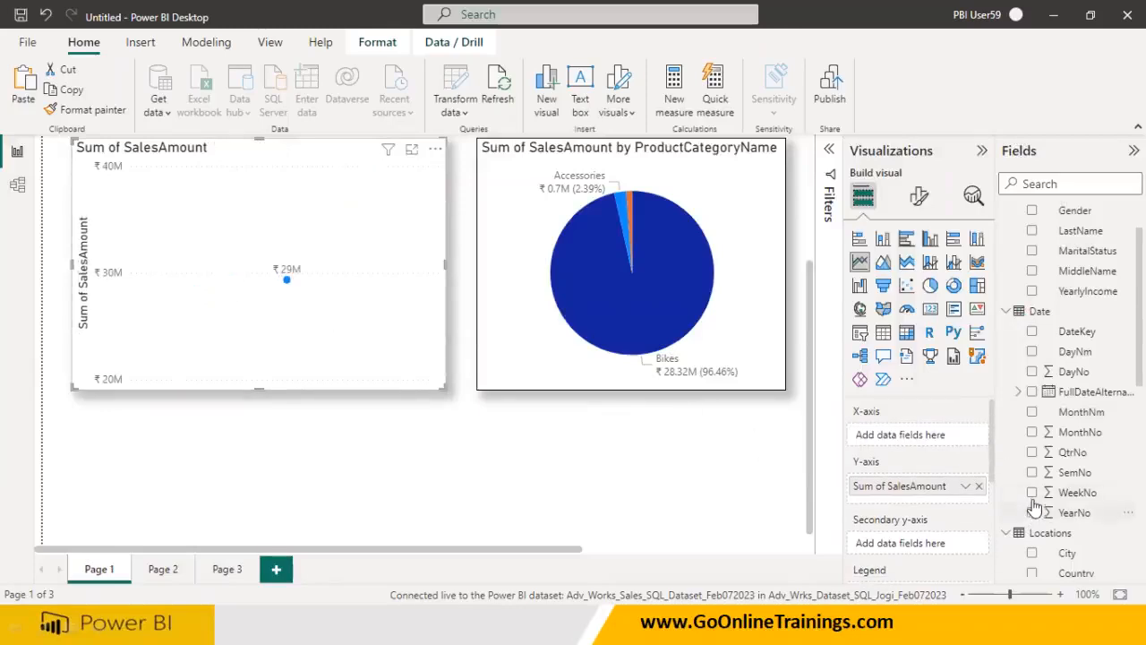
left_click(1032, 473)
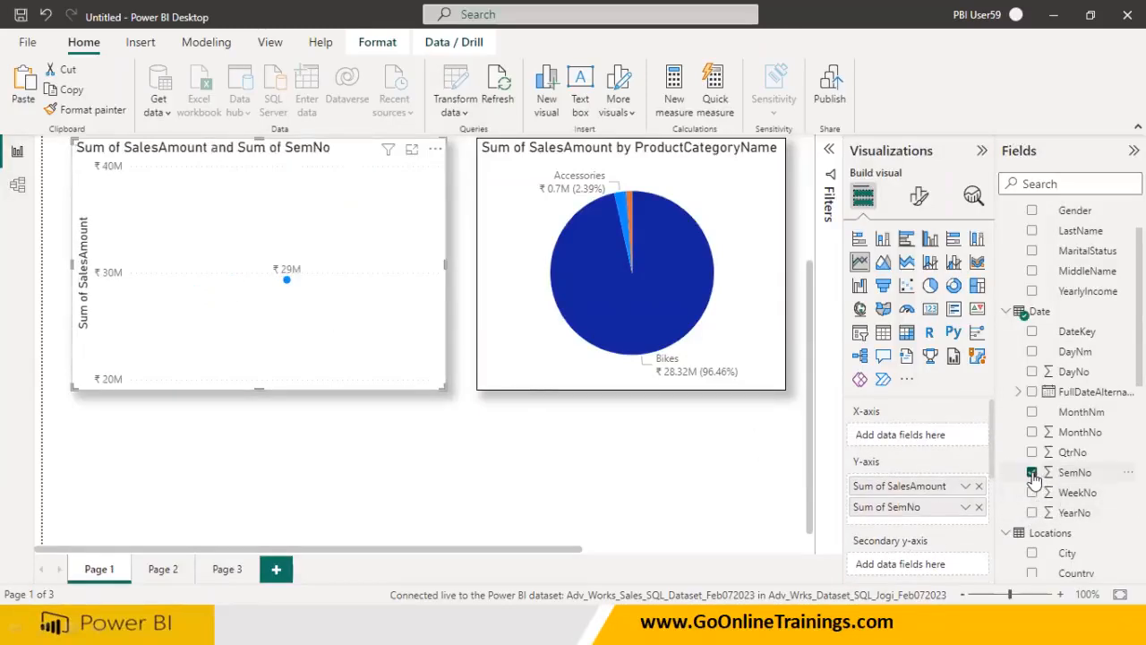
left_click(969, 508)
mouse_move(1027, 482)
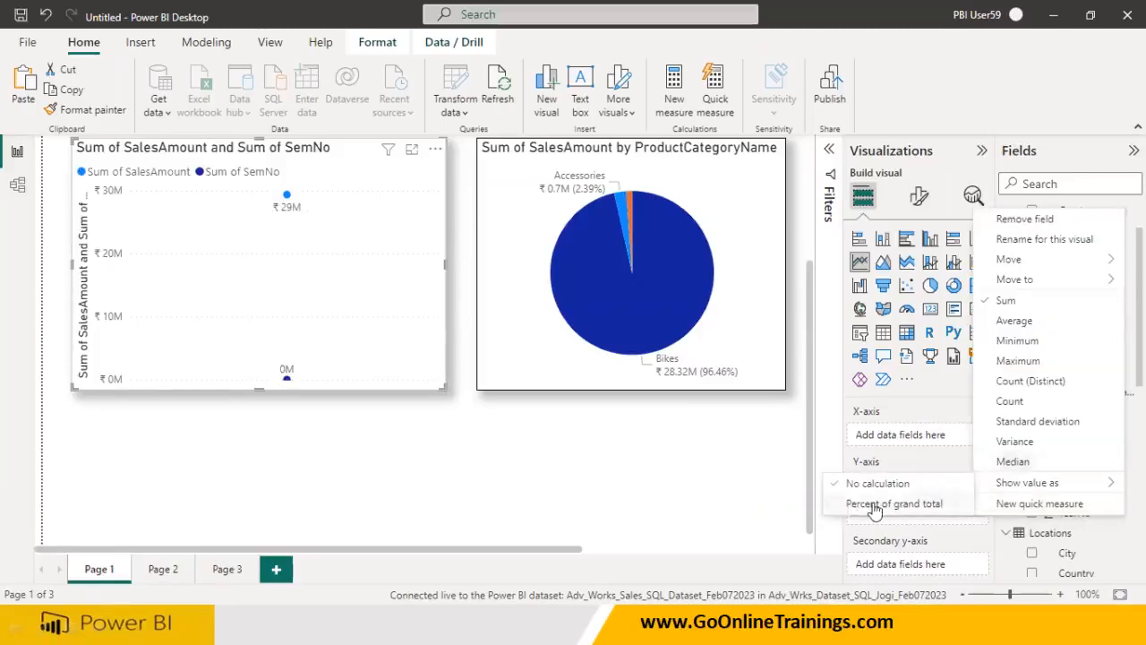
left_click(716, 491)
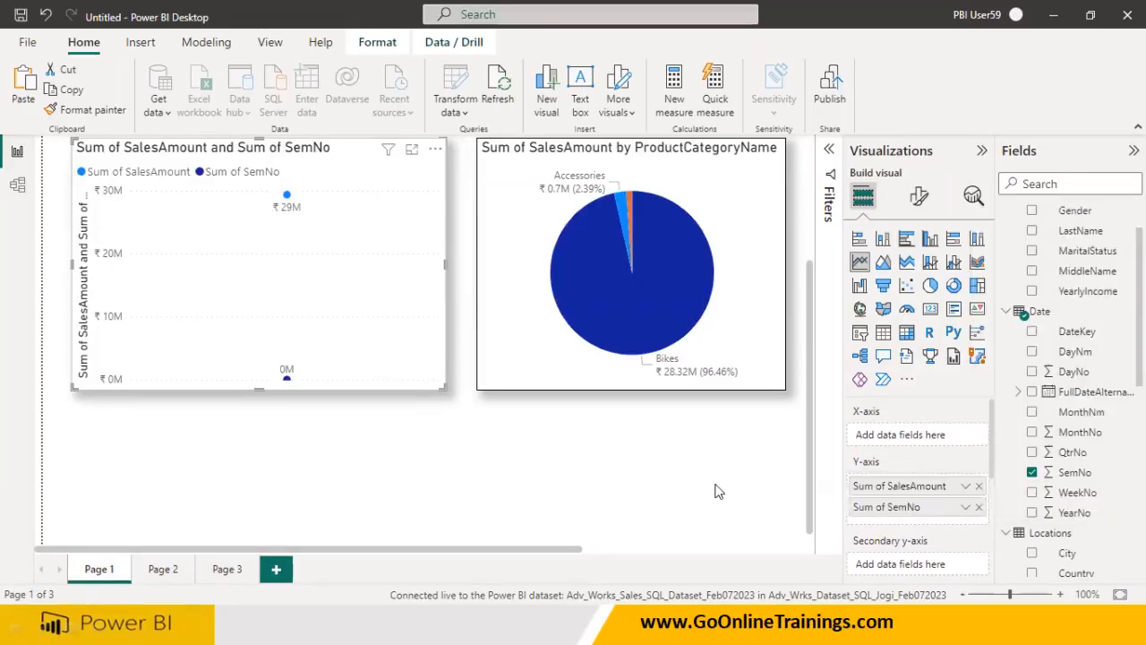
left_click_drag(960, 520, 920, 441)
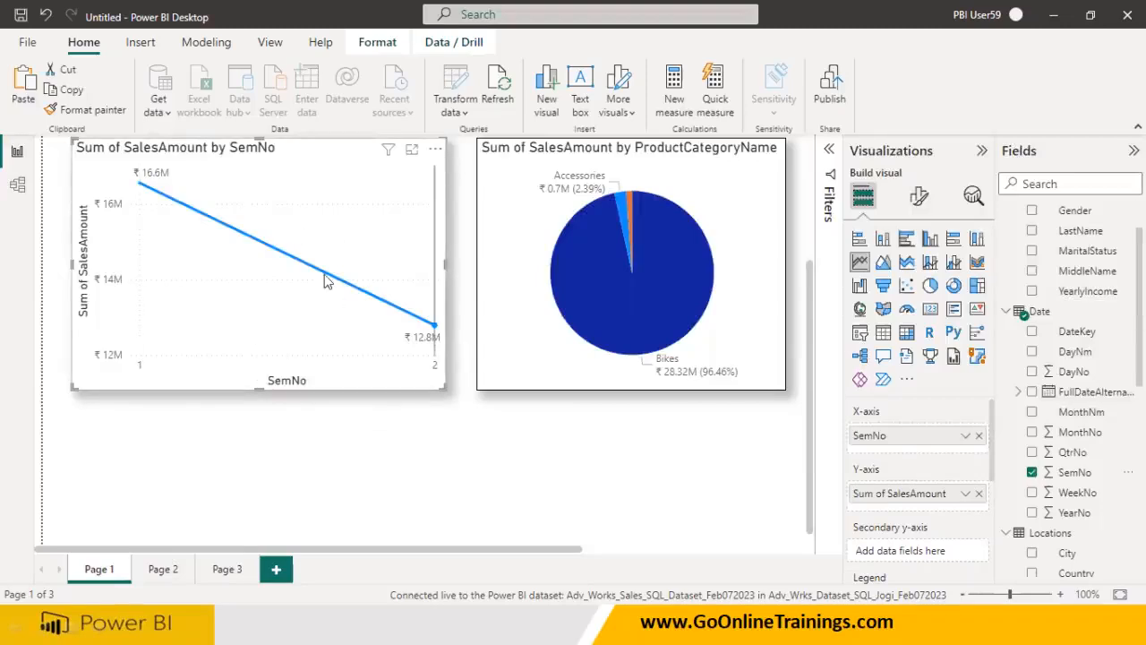
Remove SemNo from the line chart's X-axis and put YearNo in its place
left_click(978, 436)
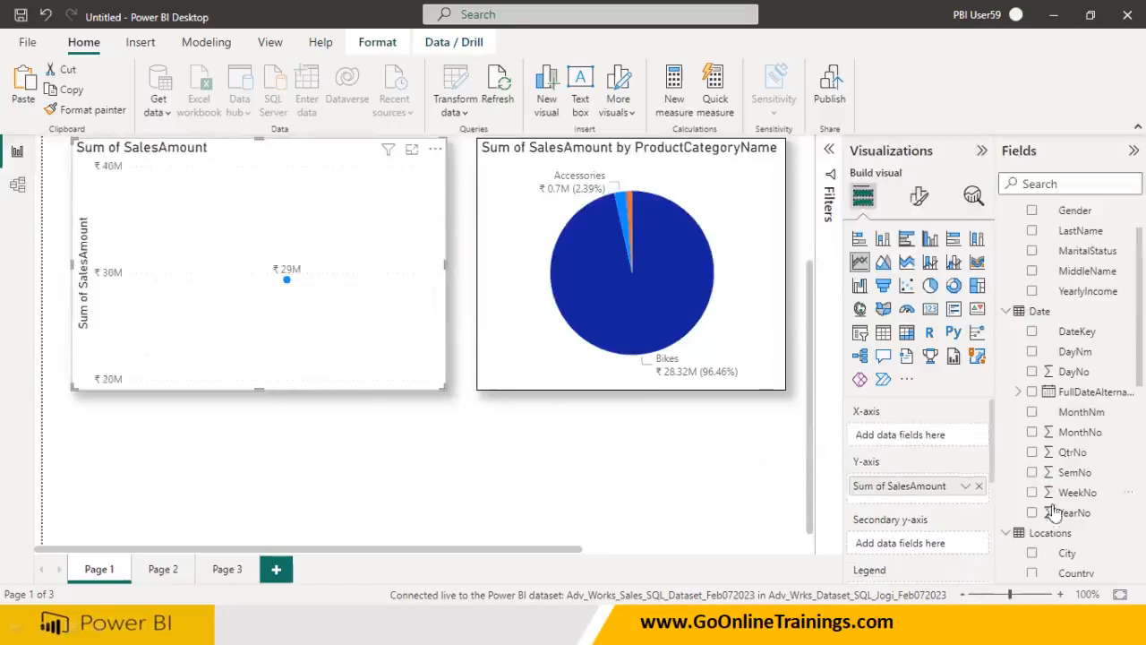
left_click_drag(1071, 514, 914, 437)
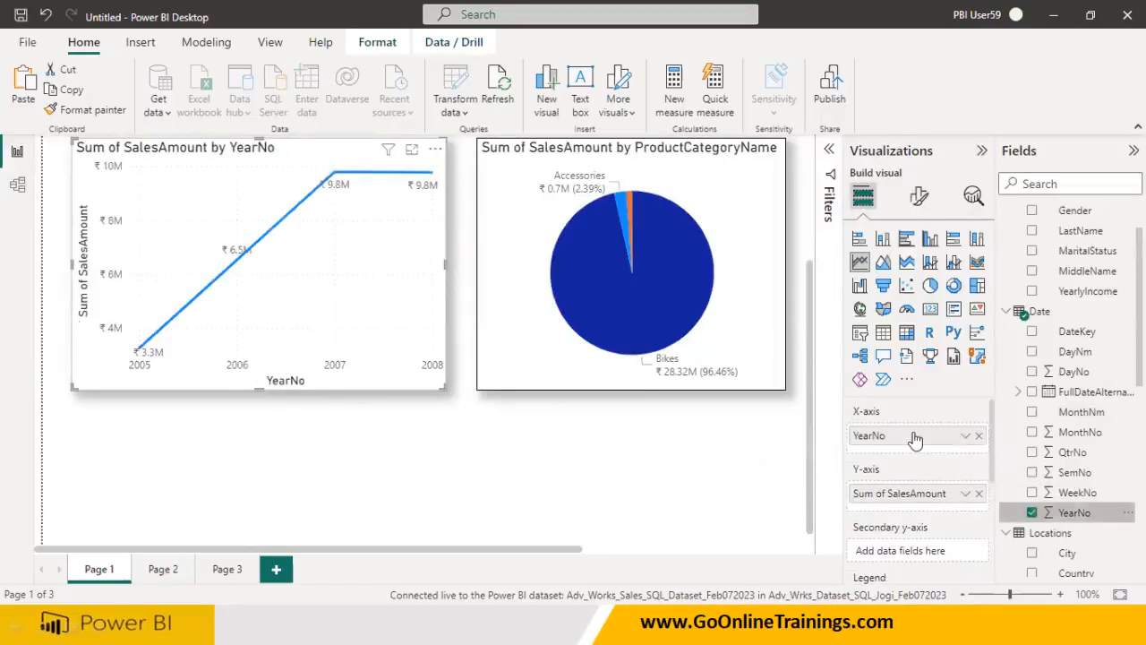
scroll(439, 370, "up", 3)
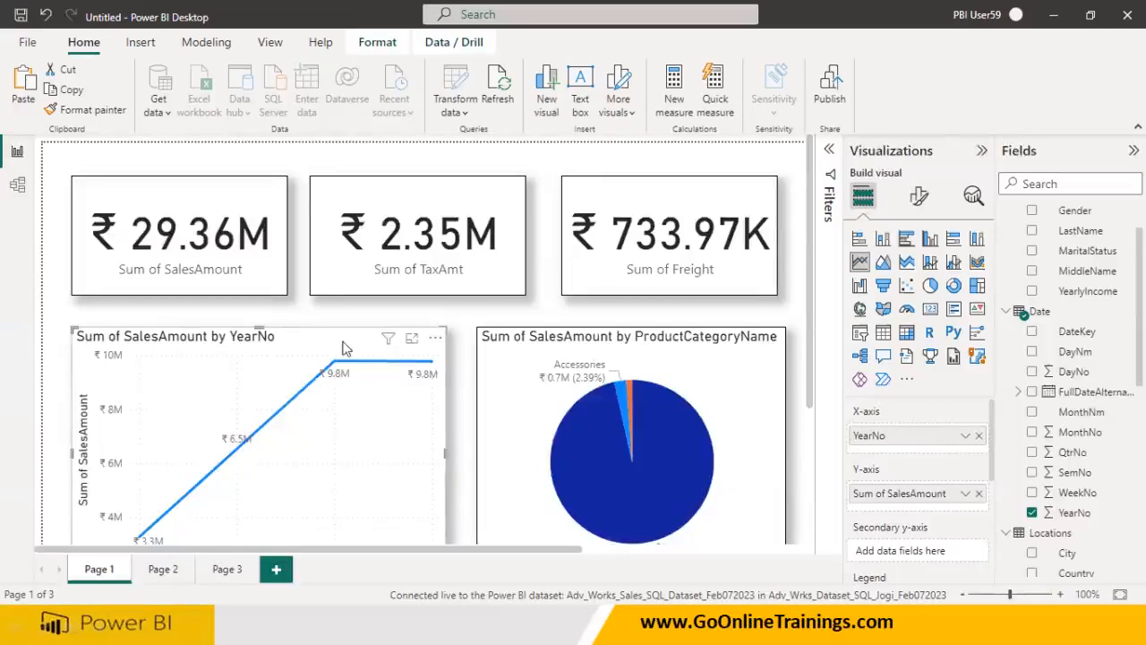
Show Page 3 at actual size and move the order quantity card slightly away from the page corner
left_click(161, 570)
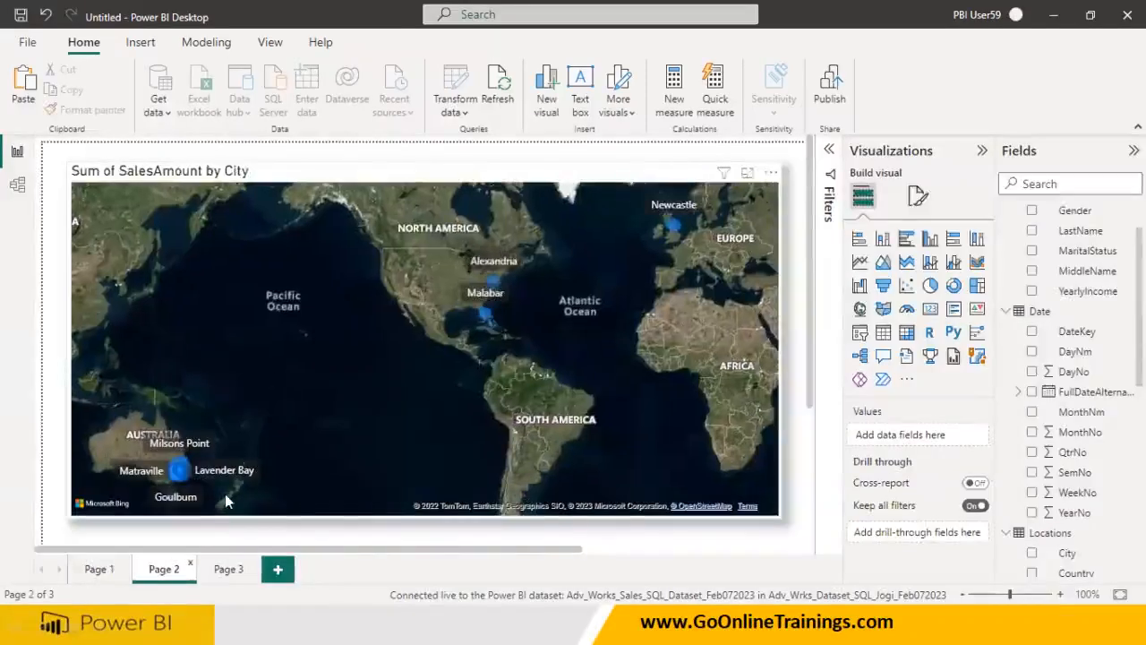
left_click(229, 569)
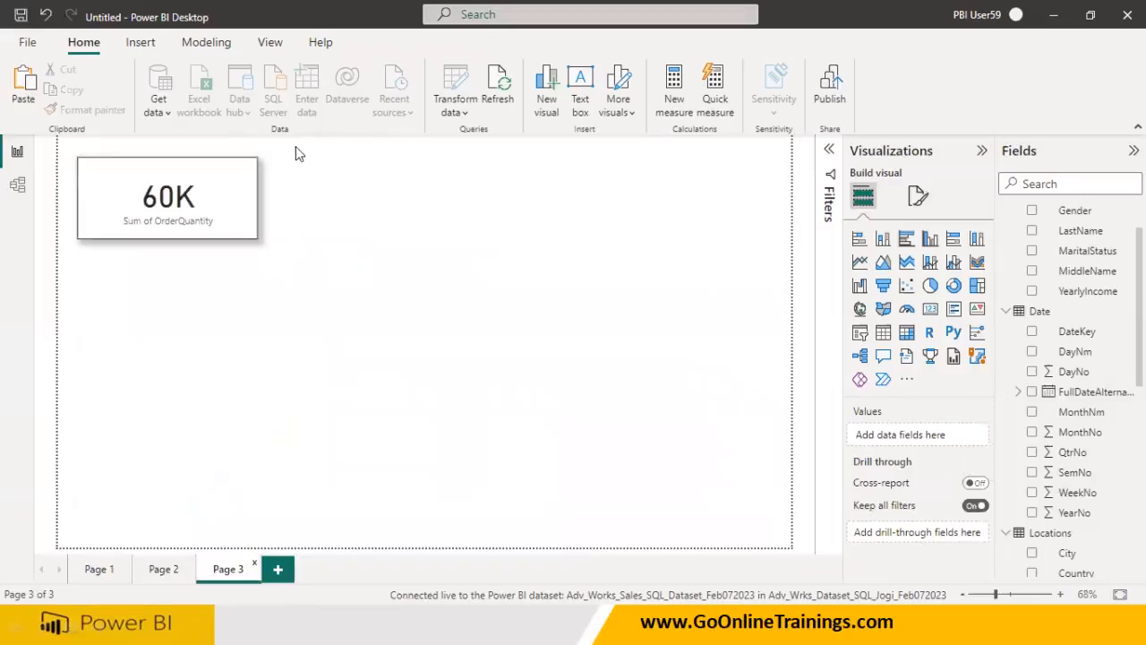
left_click(270, 42)
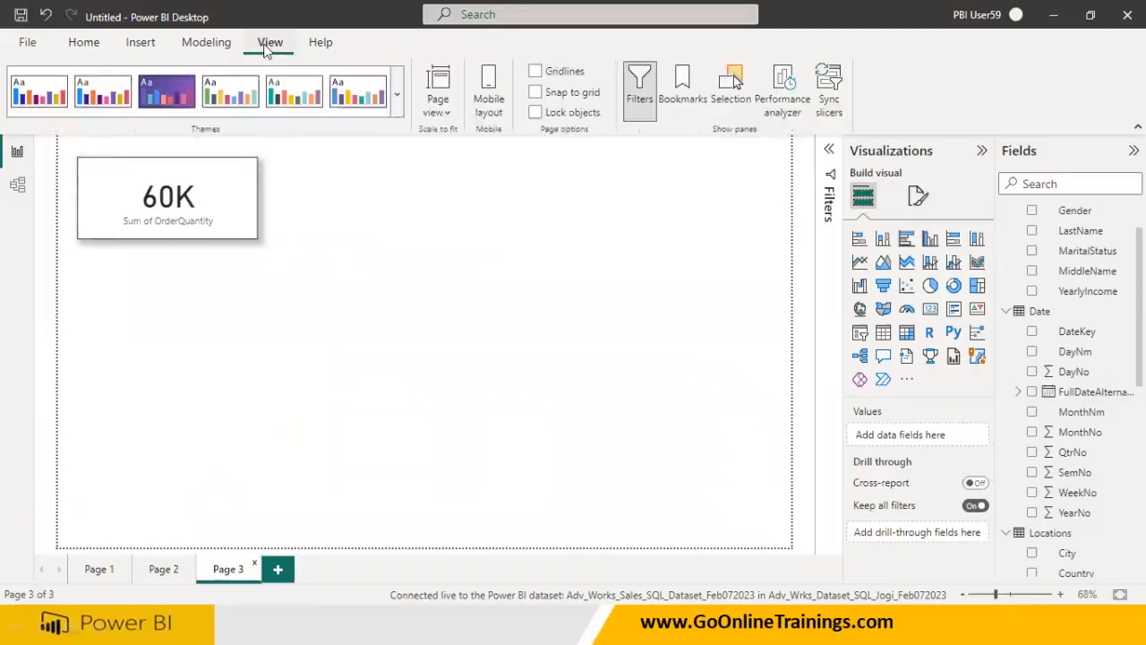
left_click(435, 112)
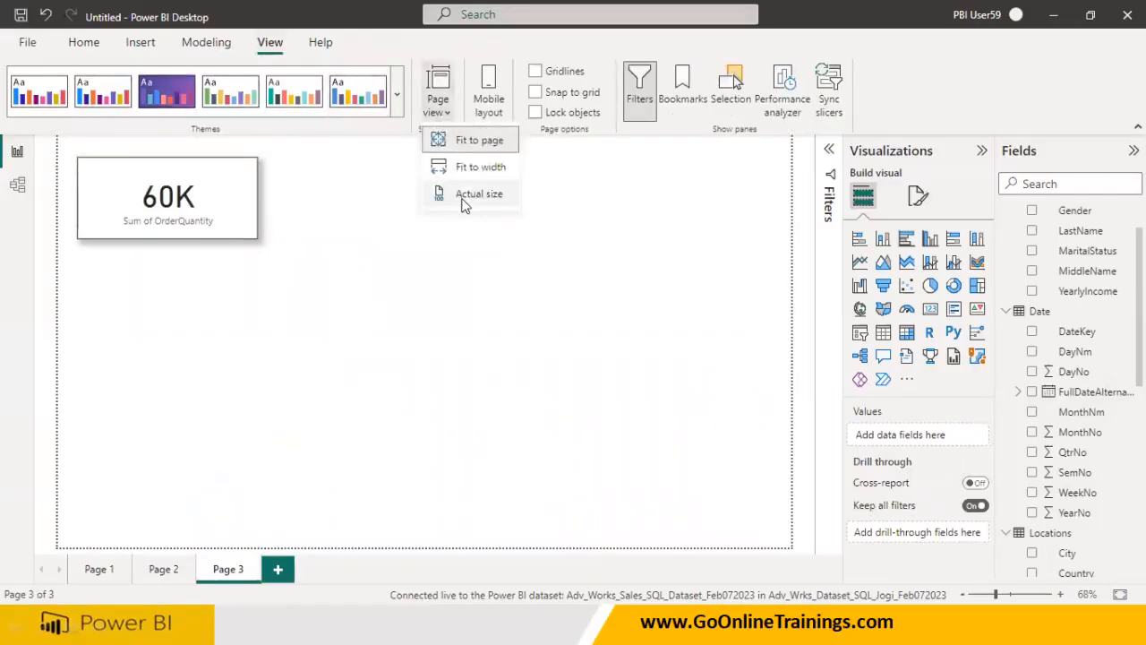
left_click(463, 197)
left_click_drag(322, 223, 364, 245)
left_click(779, 349)
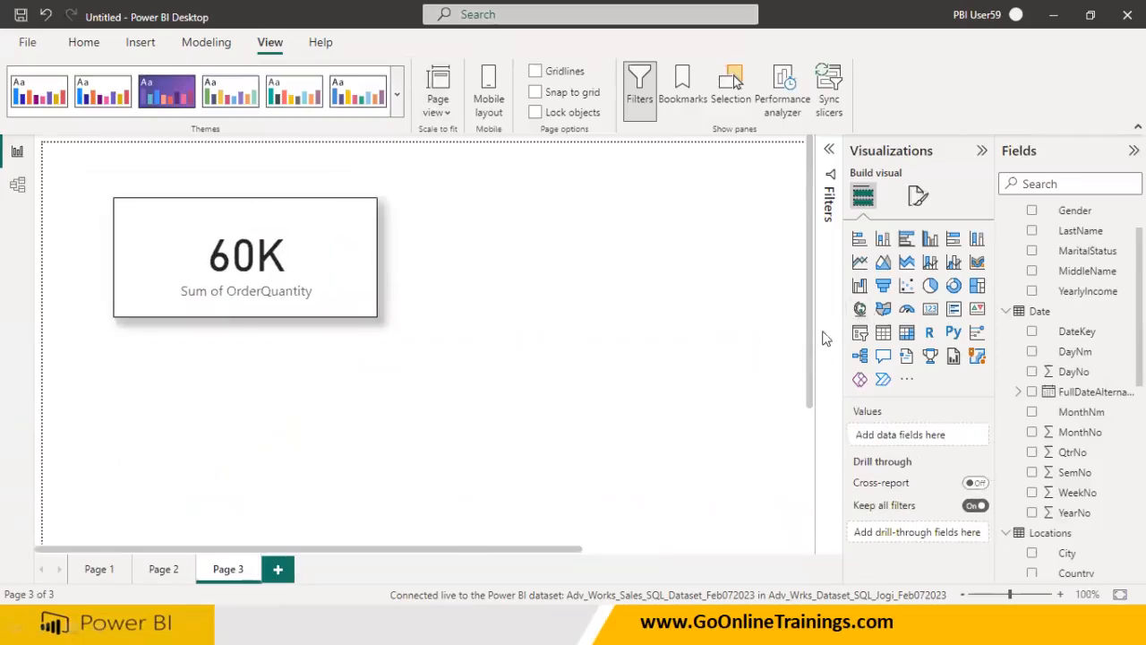
Add an empty slicer beside the order quantity card and copy the card's formatting onto it with Format painter
left_click(859, 332)
left_click_drag(290, 435, 674, 259)
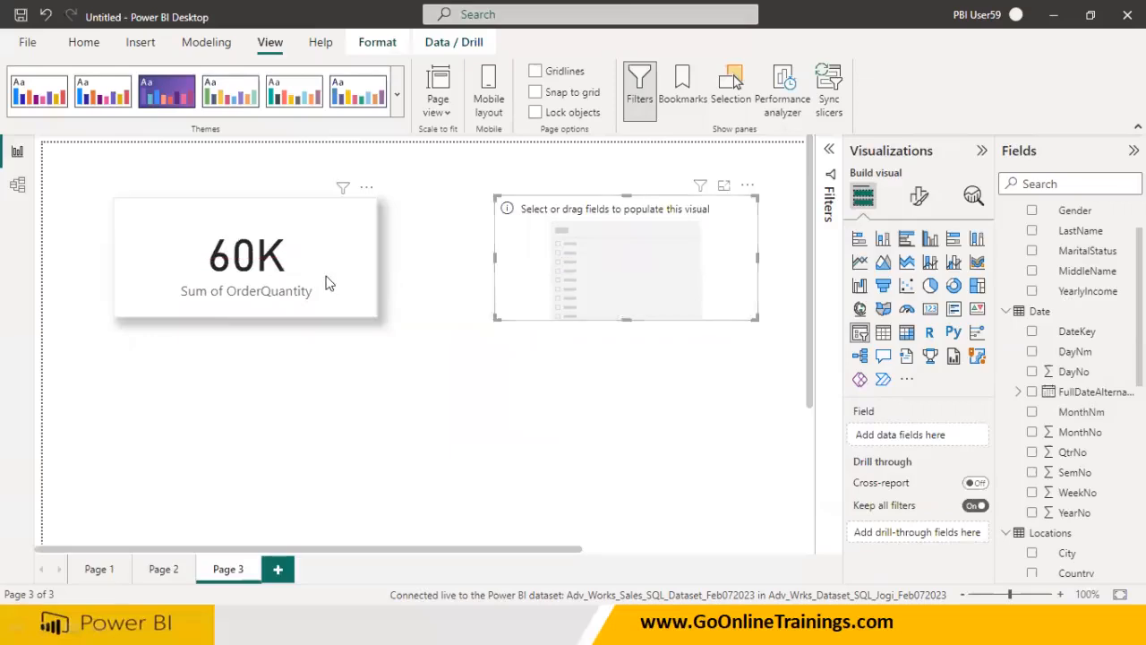
left_click(301, 251)
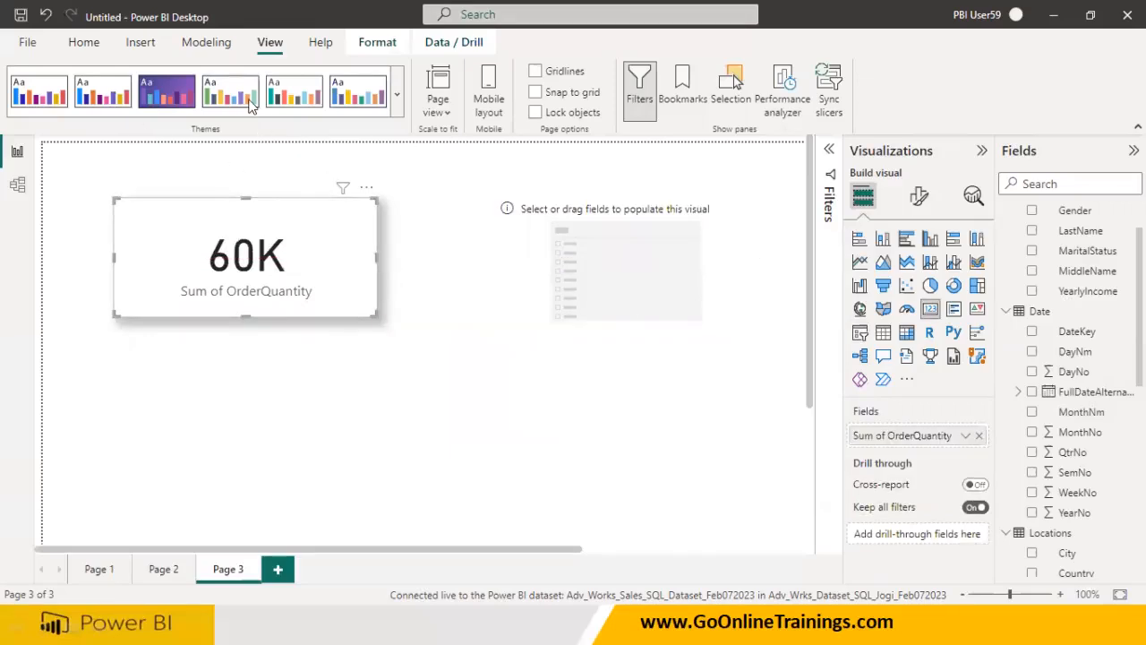
left_click(86, 43)
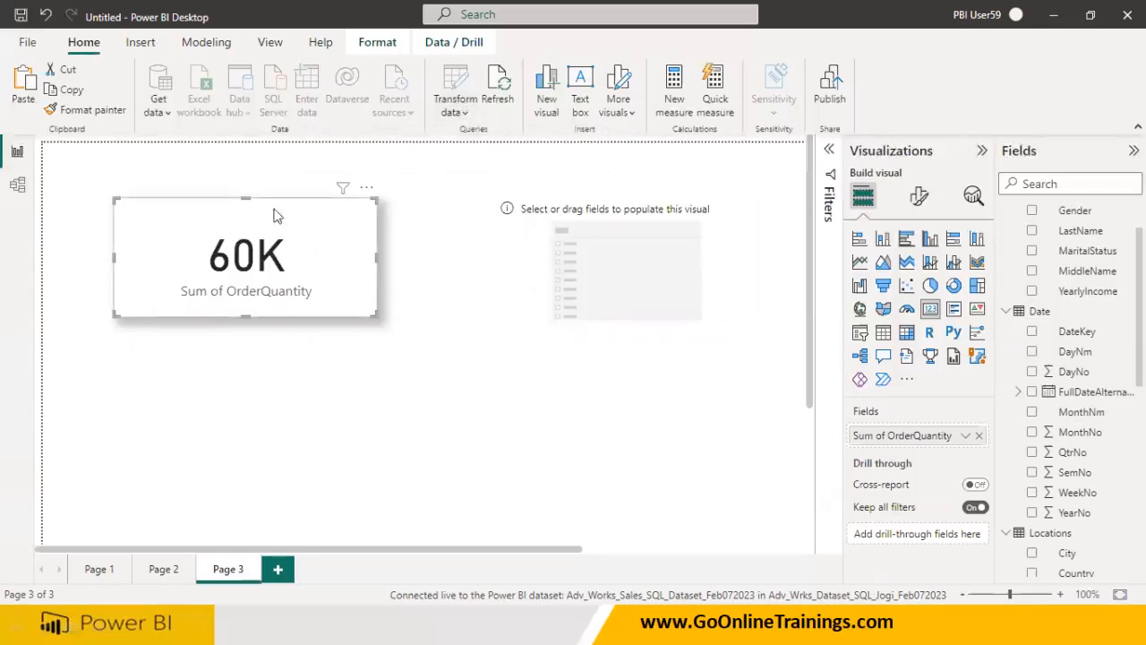
left_click(614, 292)
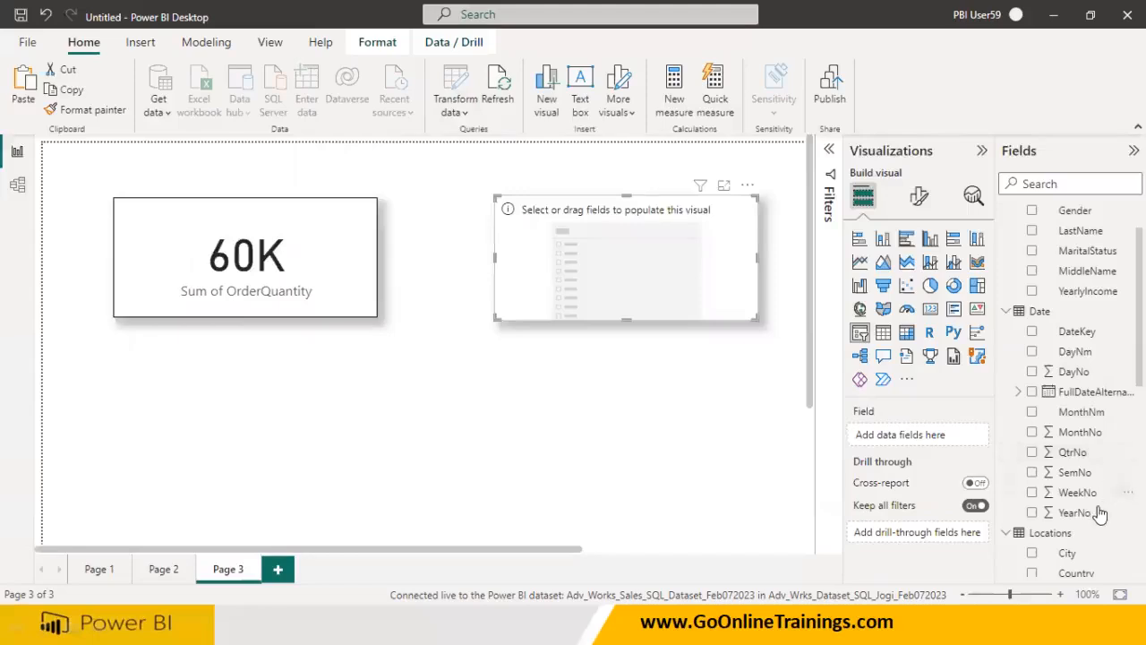
Assign the YearNo field to the slicer and set the slicer style to Dropdown
left_click_drag(965, 483, 648, 259)
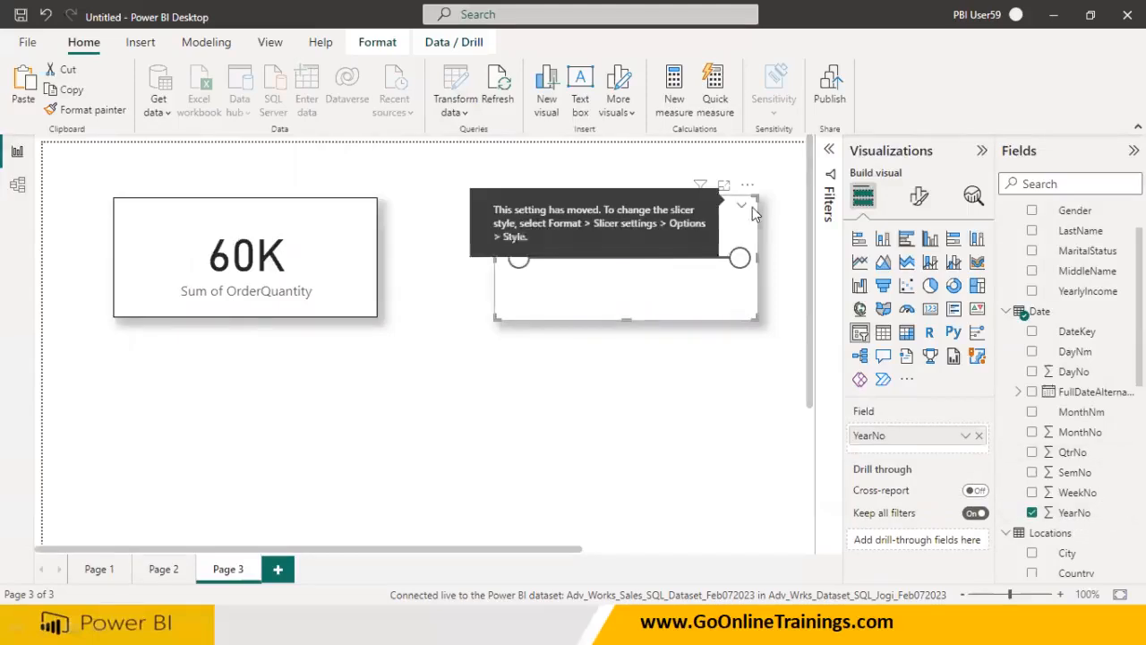
left_click(918, 196)
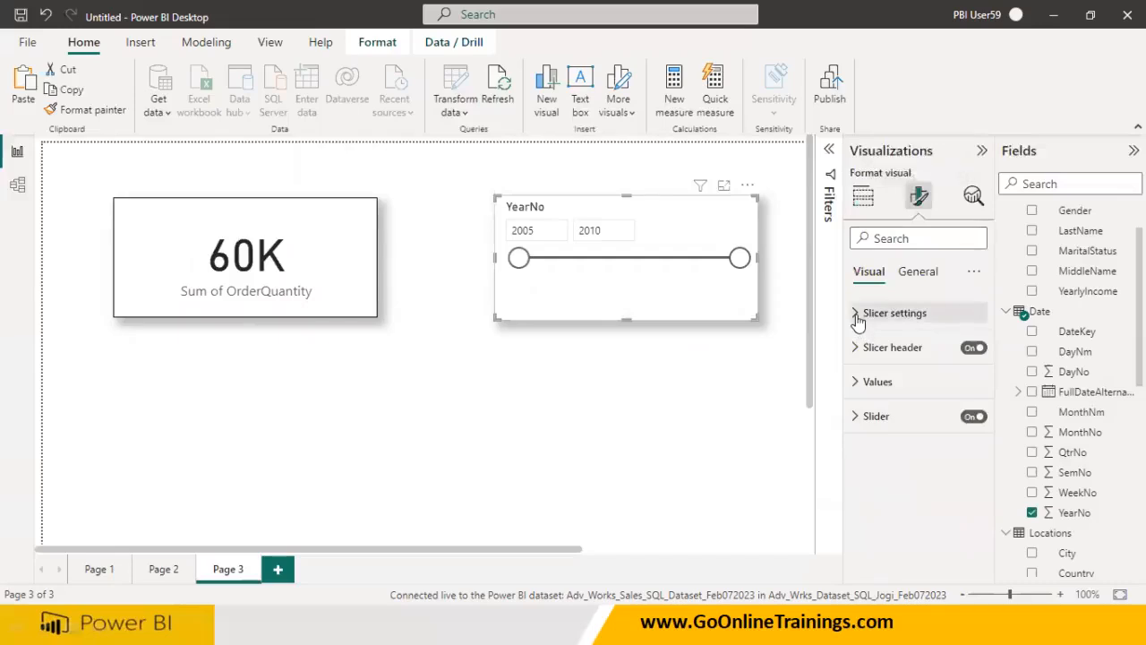
left_click(895, 314)
left_click(914, 391)
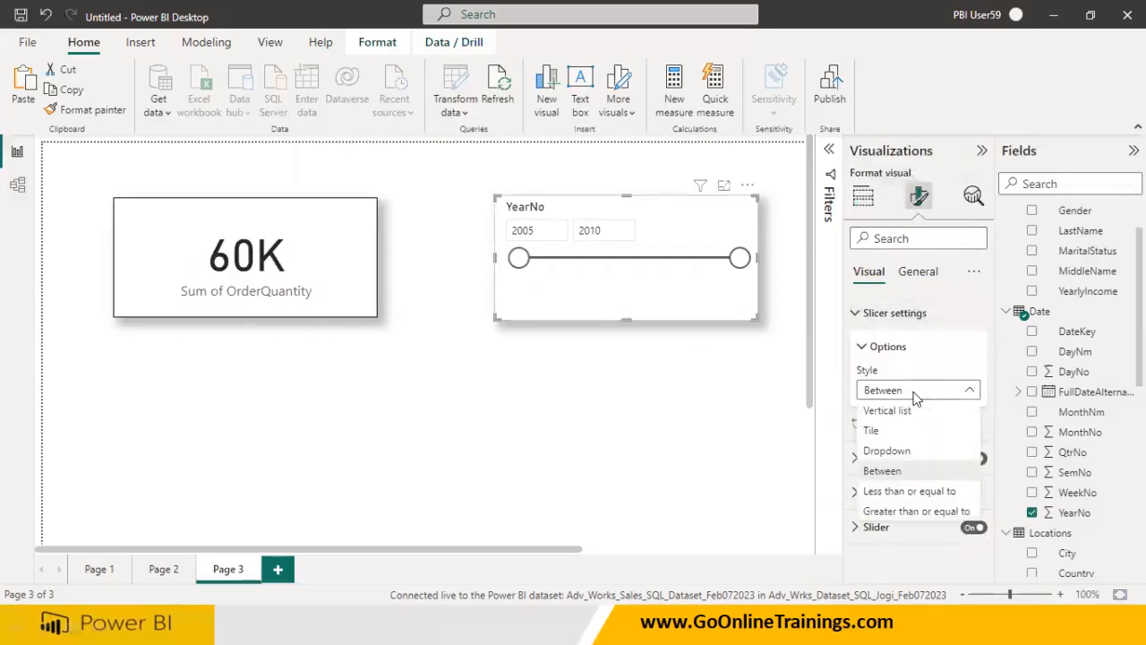
left_click(894, 450)
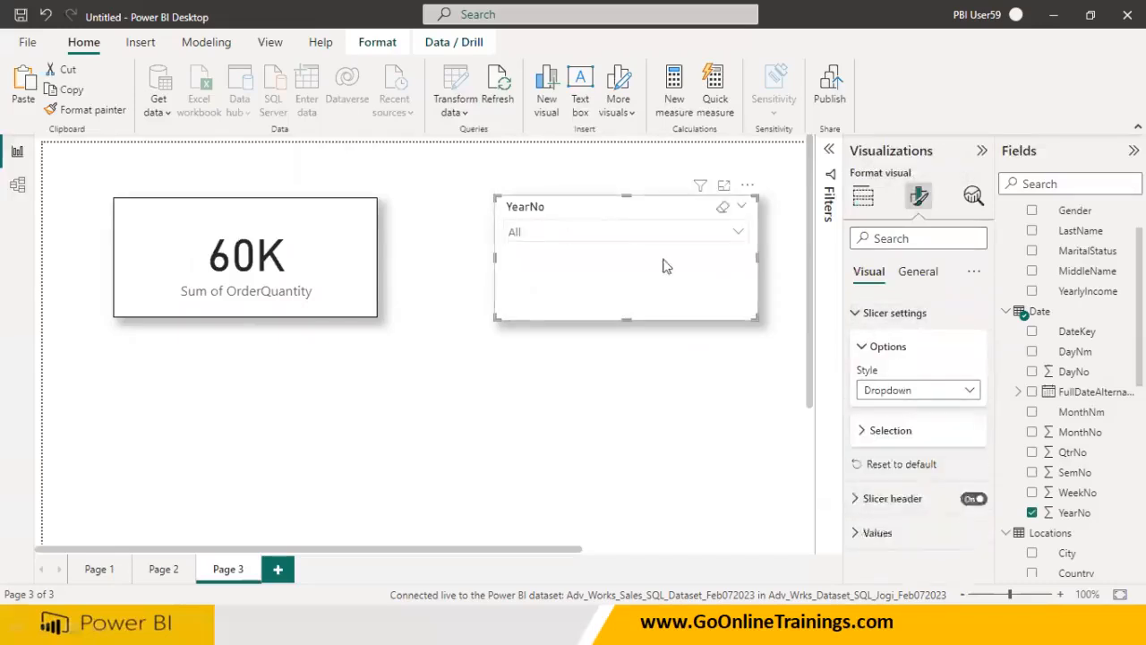
Change the year slicer's style to Vertical list and make the slicer taller to fit all years
left_click(906, 394)
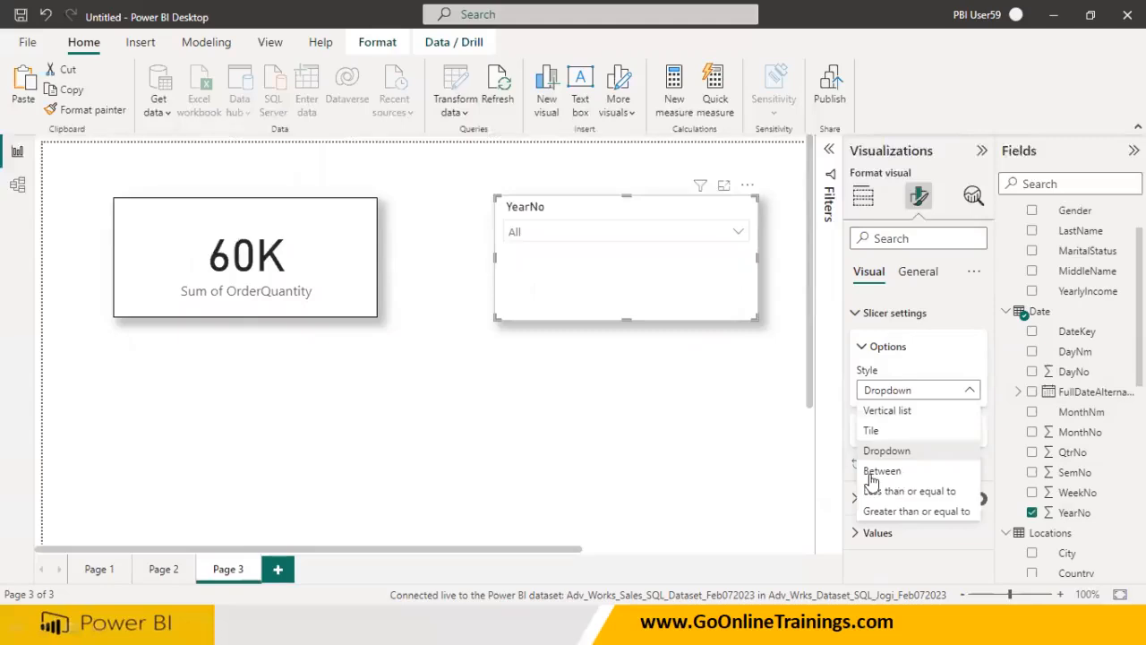
left_click(888, 409)
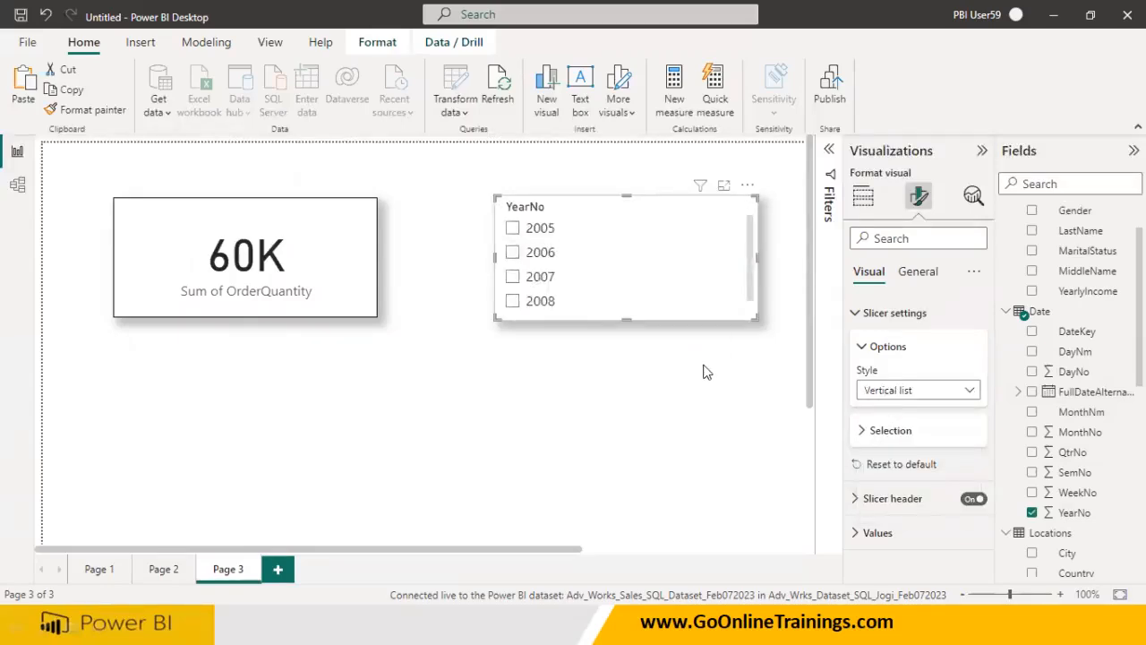
left_click_drag(625, 320, 631, 368)
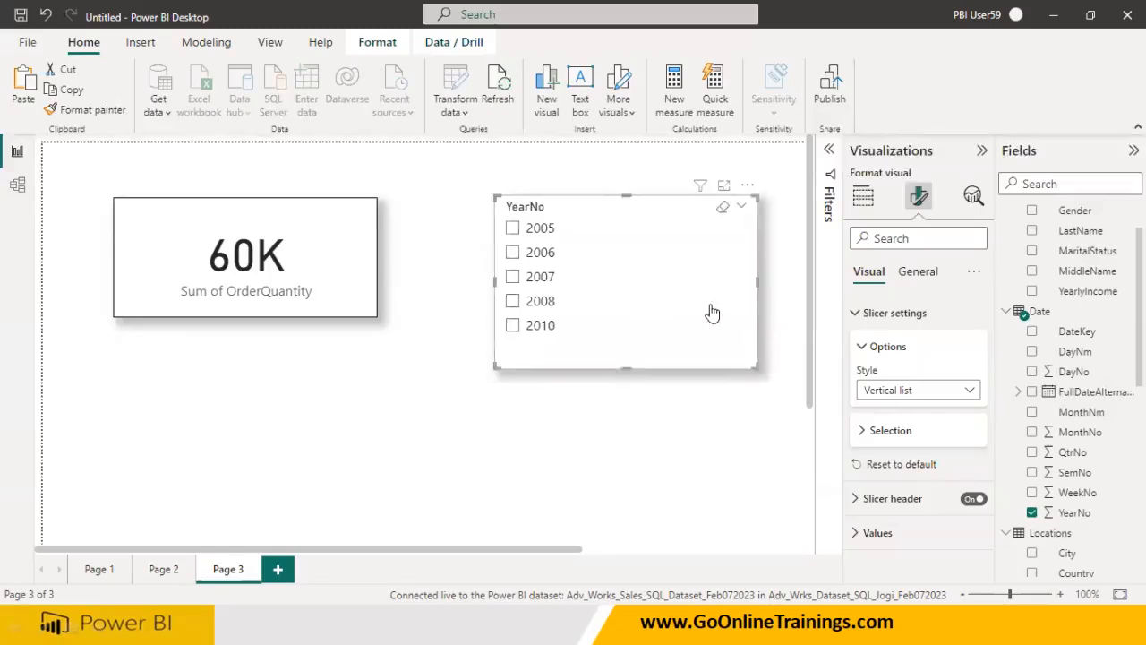
Select 2008 in the year slicer and change the slicer's style to Tile
left_click_drag(344, 285, 376, 371)
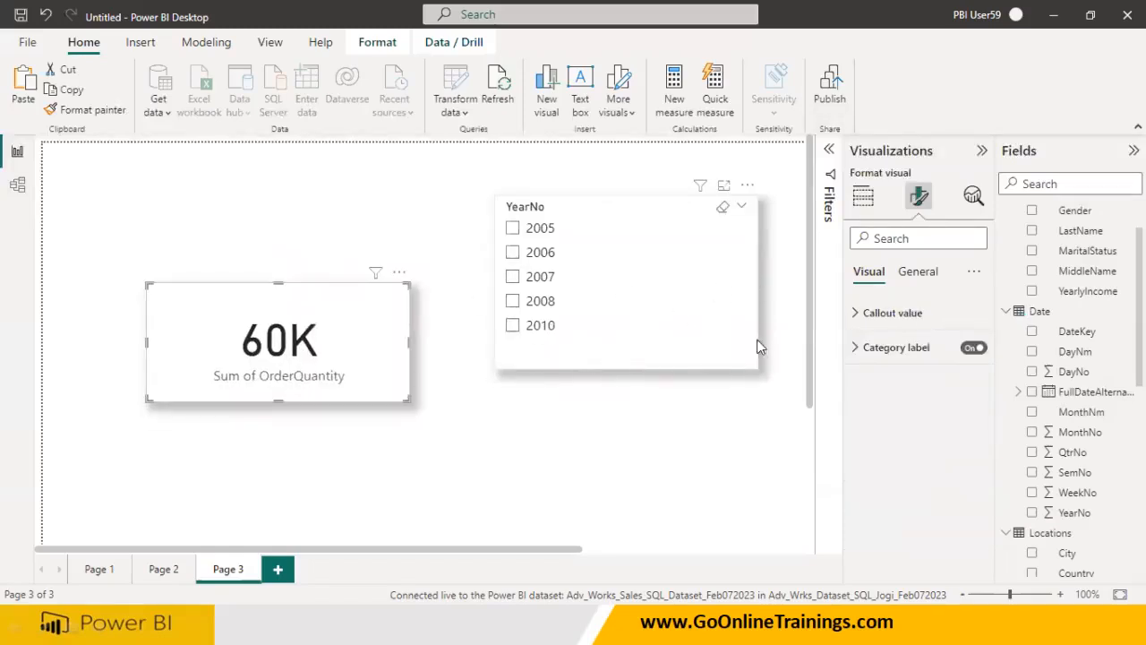
left_click(915, 272)
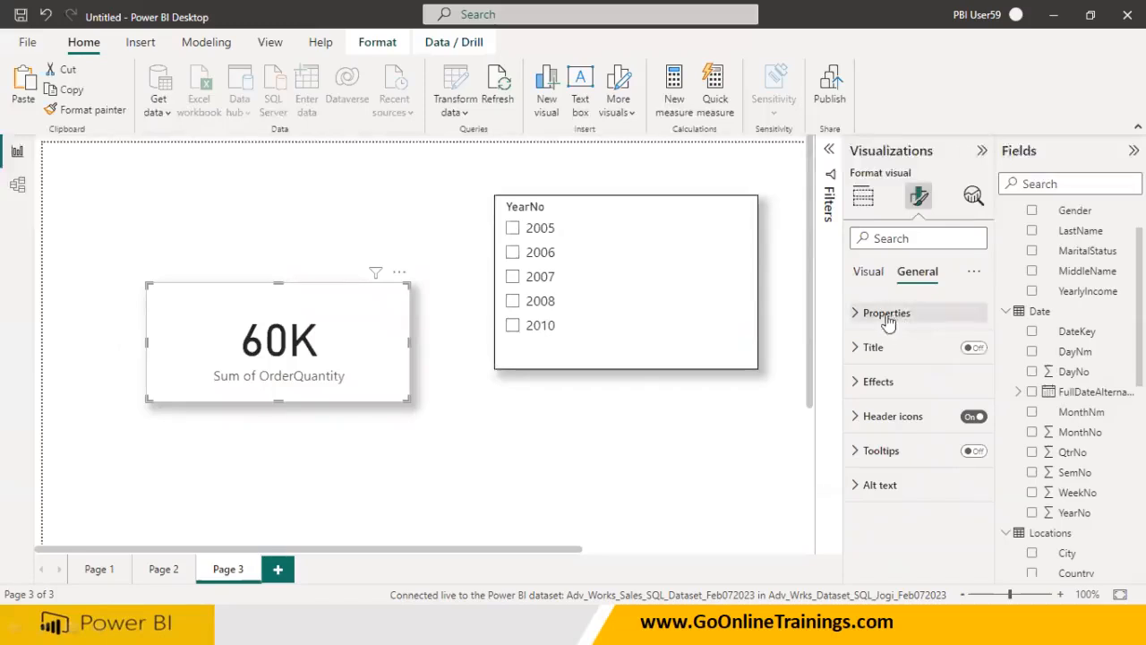
left_click(722, 300)
left_click(869, 273)
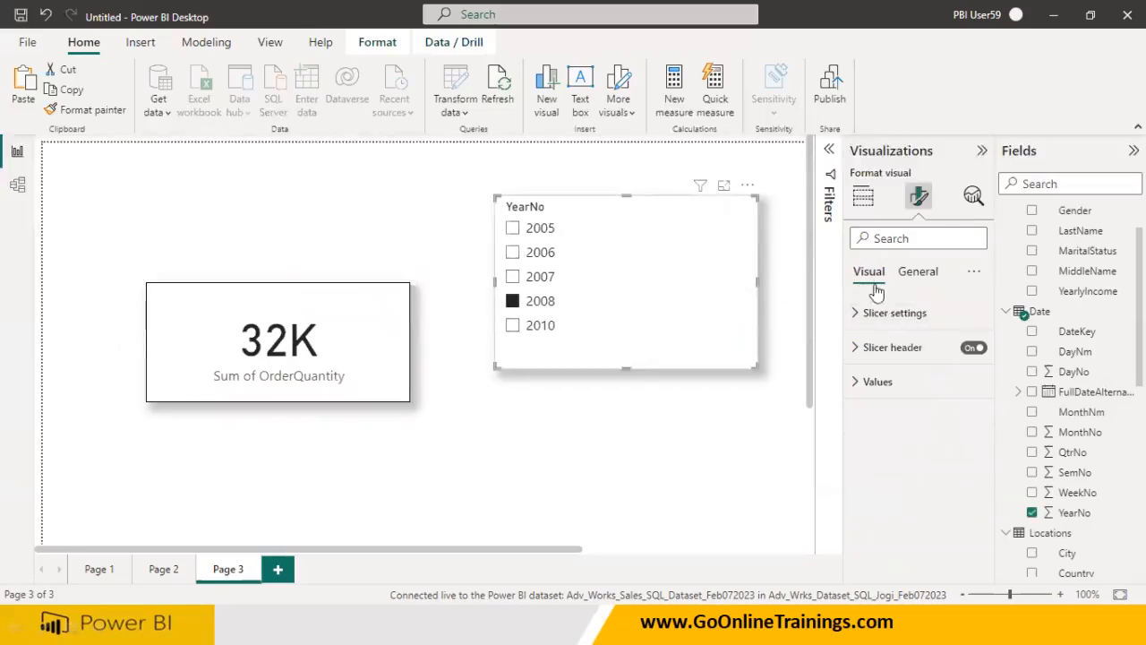
left_click(857, 313)
left_click(888, 393)
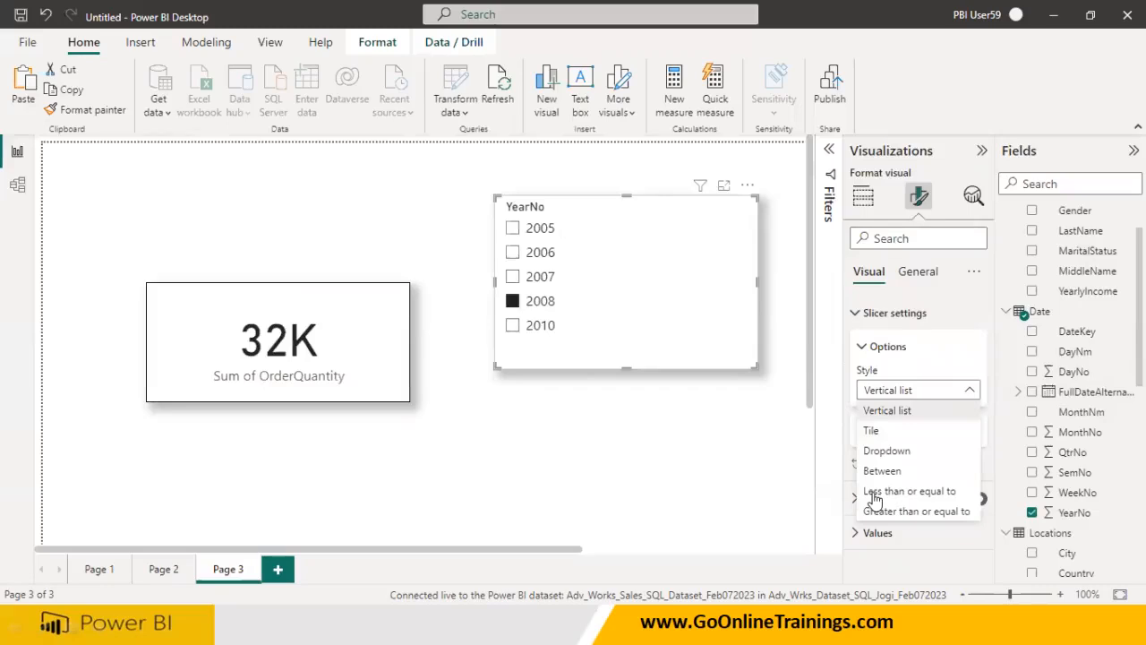
left_click(870, 430)
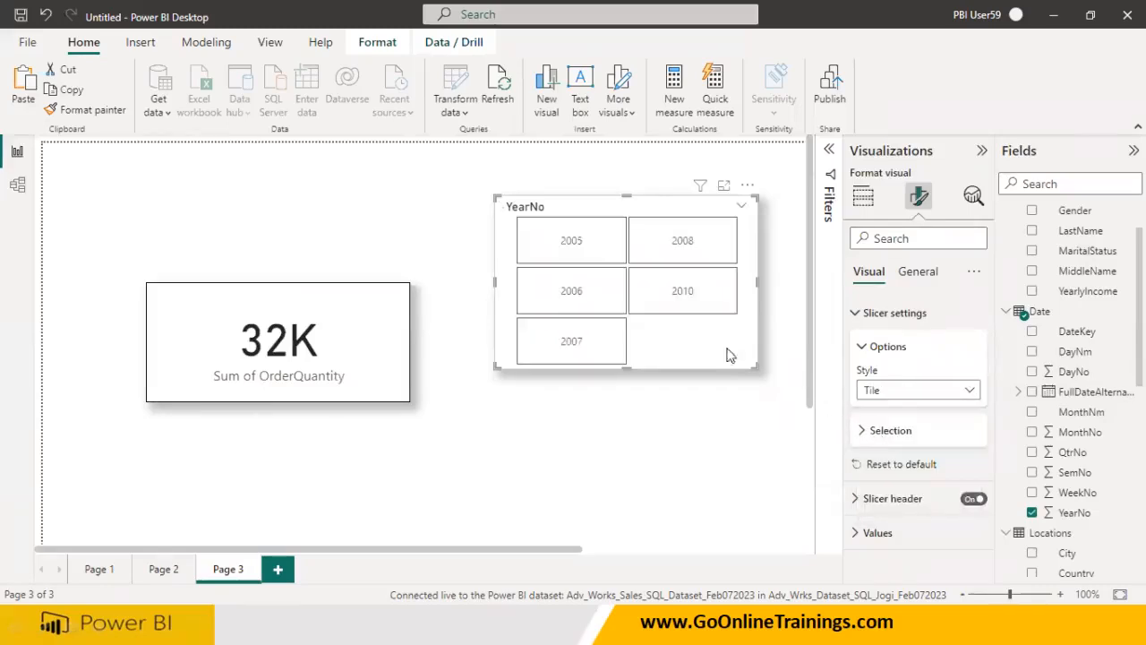
Reshape the year slicer into a wide single-row strip across the page top and place the order quantity card beneath it
left_click_drag(339, 313, 363, 371)
left_click_drag(522, 215, 183, 163)
left_click_drag(418, 235, 743, 237)
left_click_drag(446, 305, 447, 224)
left_click_drag(376, 347, 371, 297)
left_click_drag(163, 159, 88, 178)
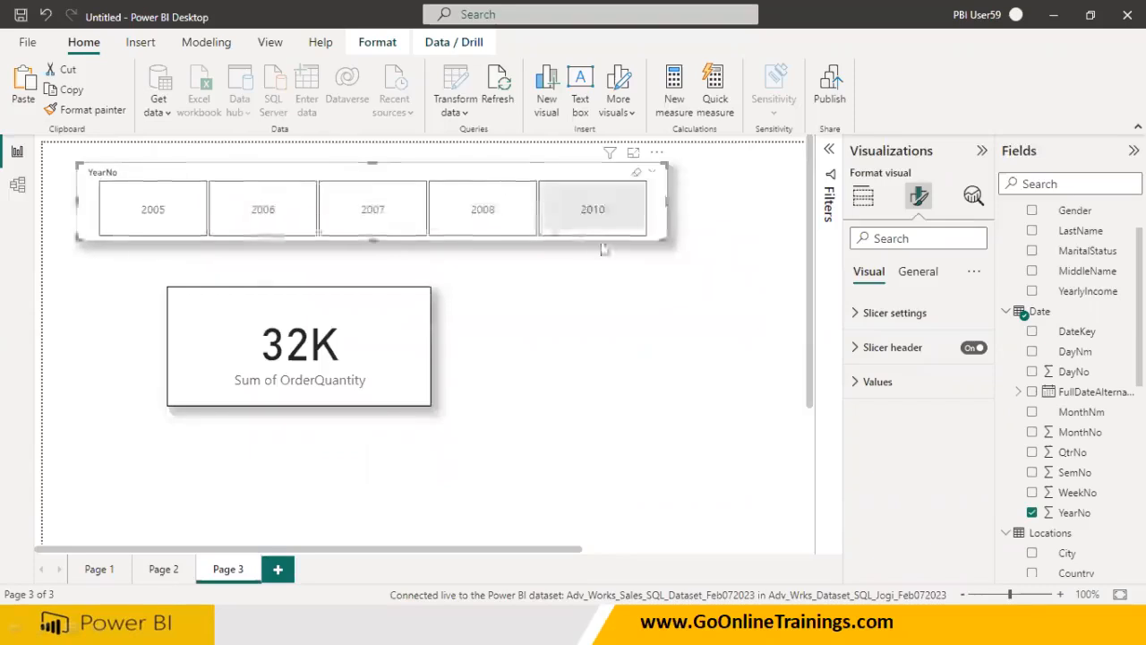
left_click_drag(666, 240, 755, 215)
left_click_drag(349, 359, 253, 314)
left_click(333, 401)
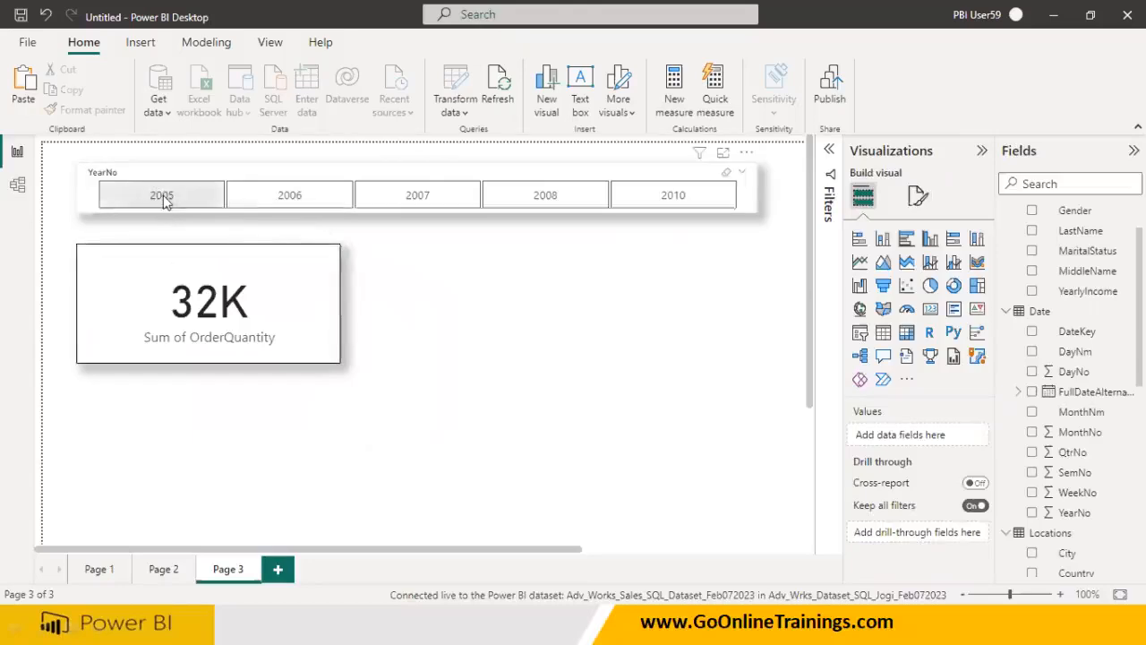
Check the order quantity for each year from 2005 to 2010 using the year tiles, ending on 2005
left_click(163, 202)
left_click(298, 198)
left_click(413, 205)
left_click(539, 200)
left_click(631, 200)
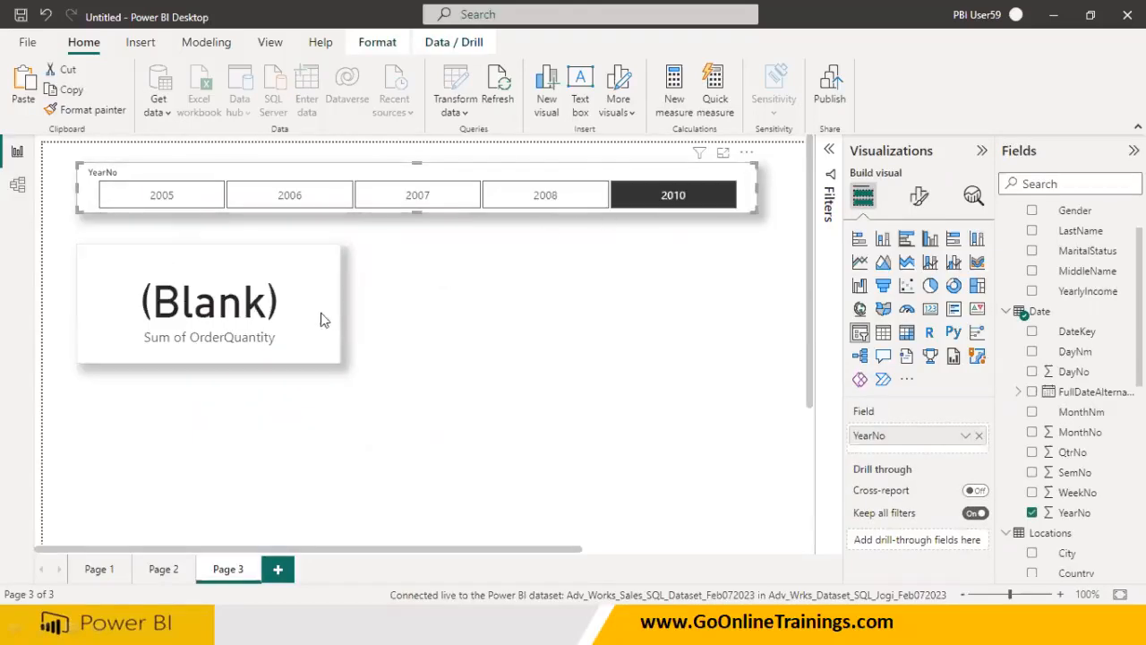
left_click(464, 332)
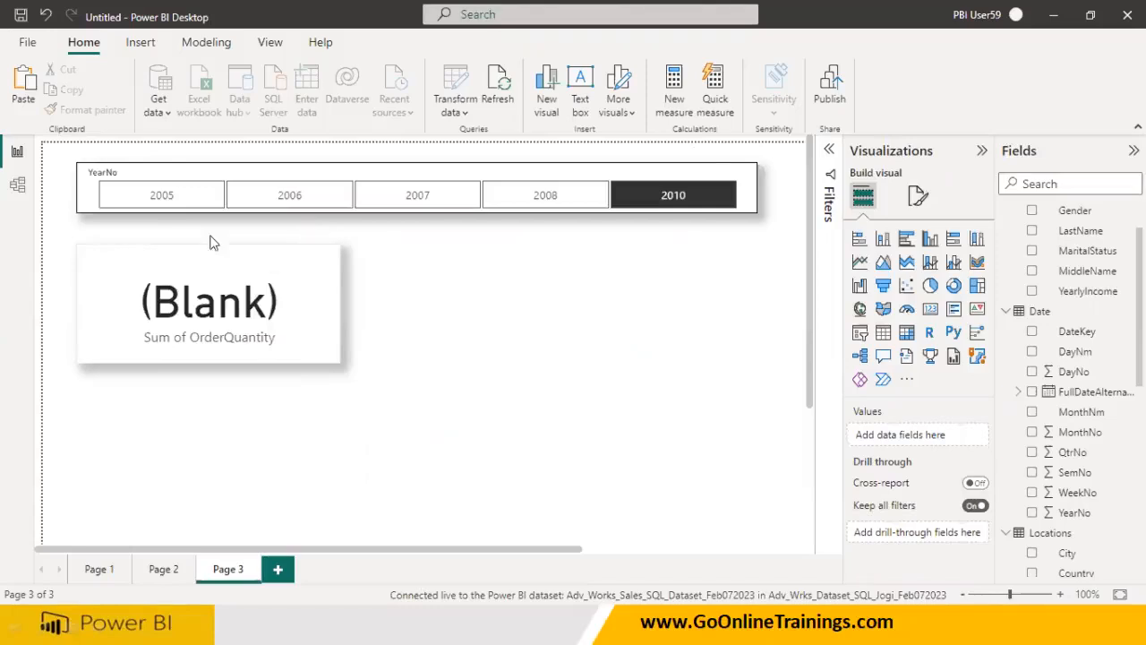
left_click(176, 197)
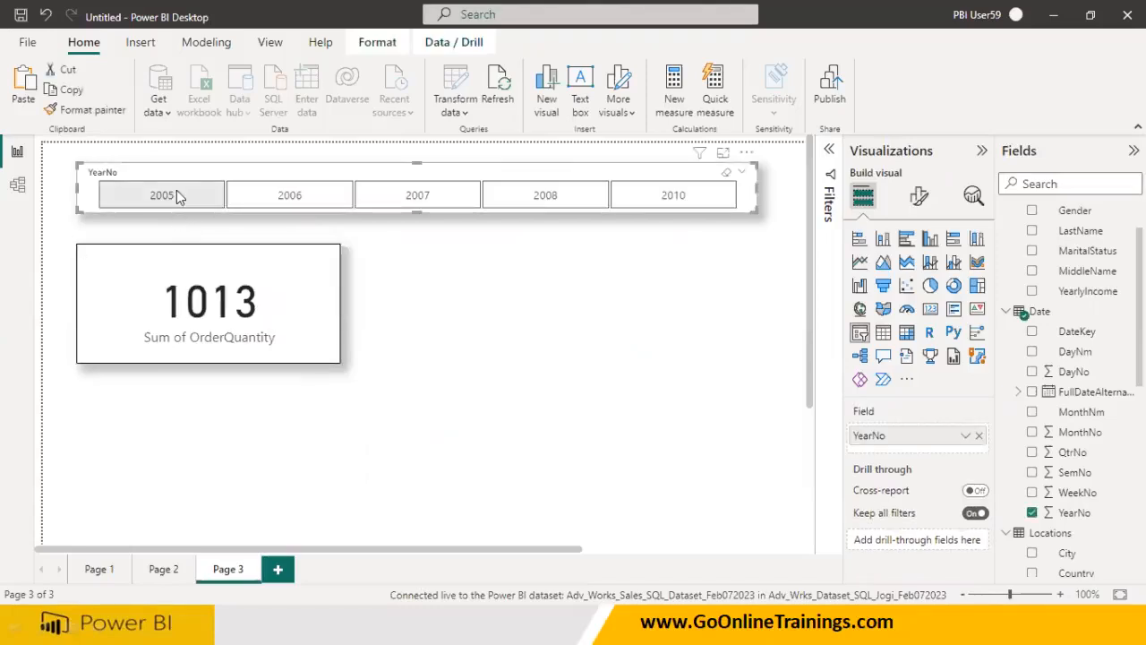
Add an empty slicer beside the order quantity card and copy the year slicer's formatting onto it with Format painter
left_click_drag(309, 329, 315, 377)
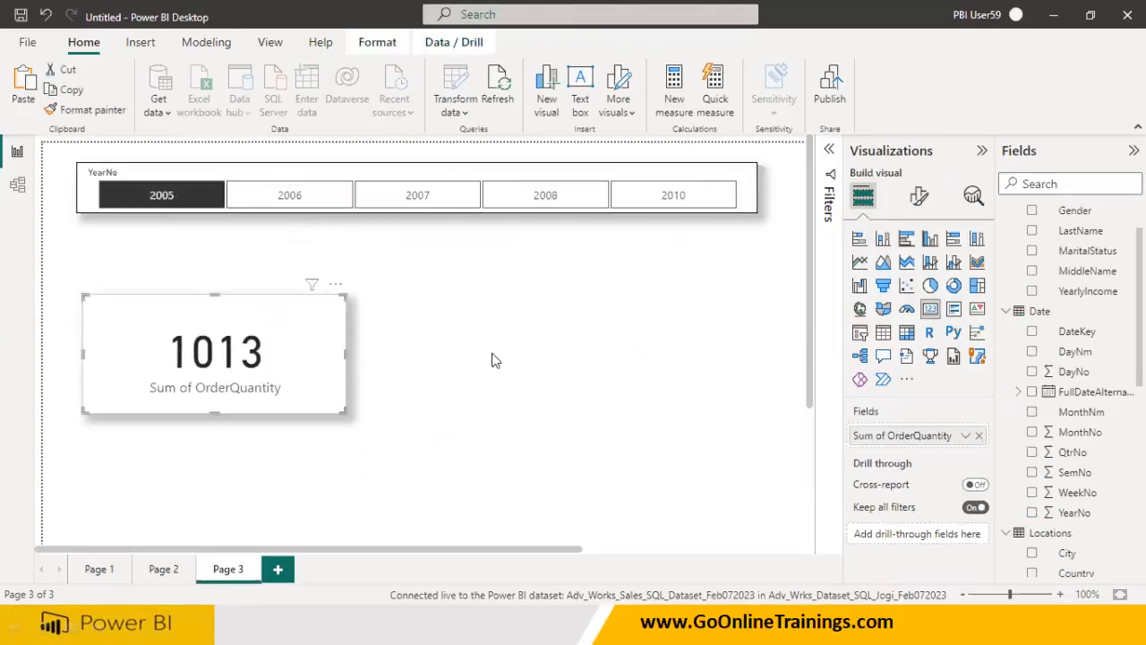
left_click(492, 360)
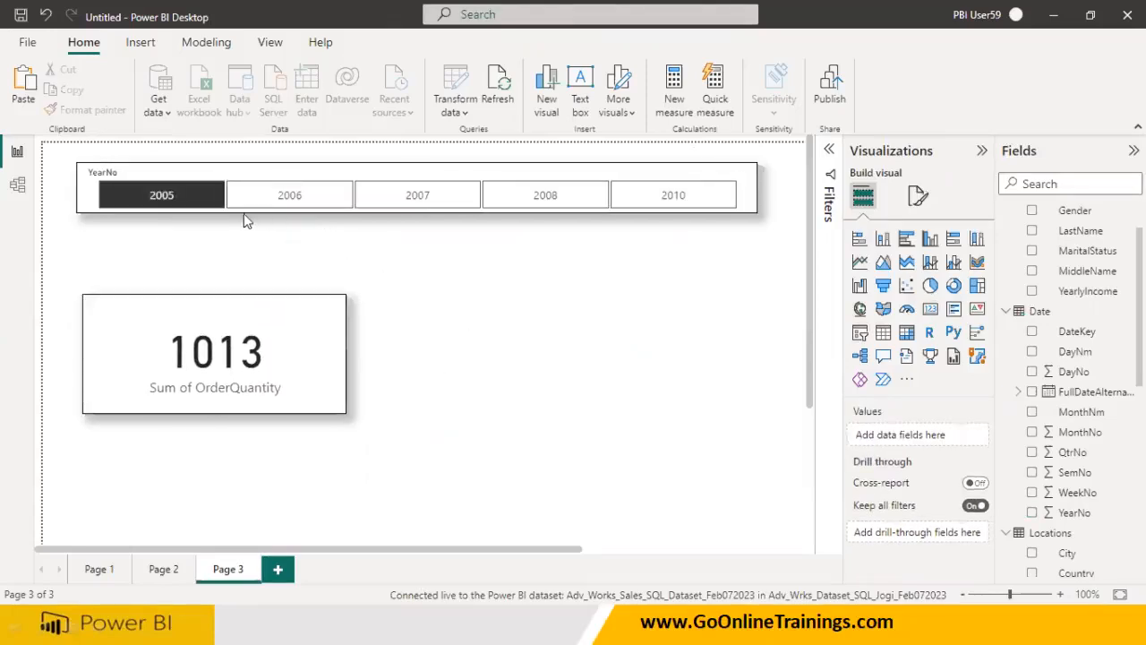
left_click(860, 334)
left_click_drag(650, 317, 400, 267)
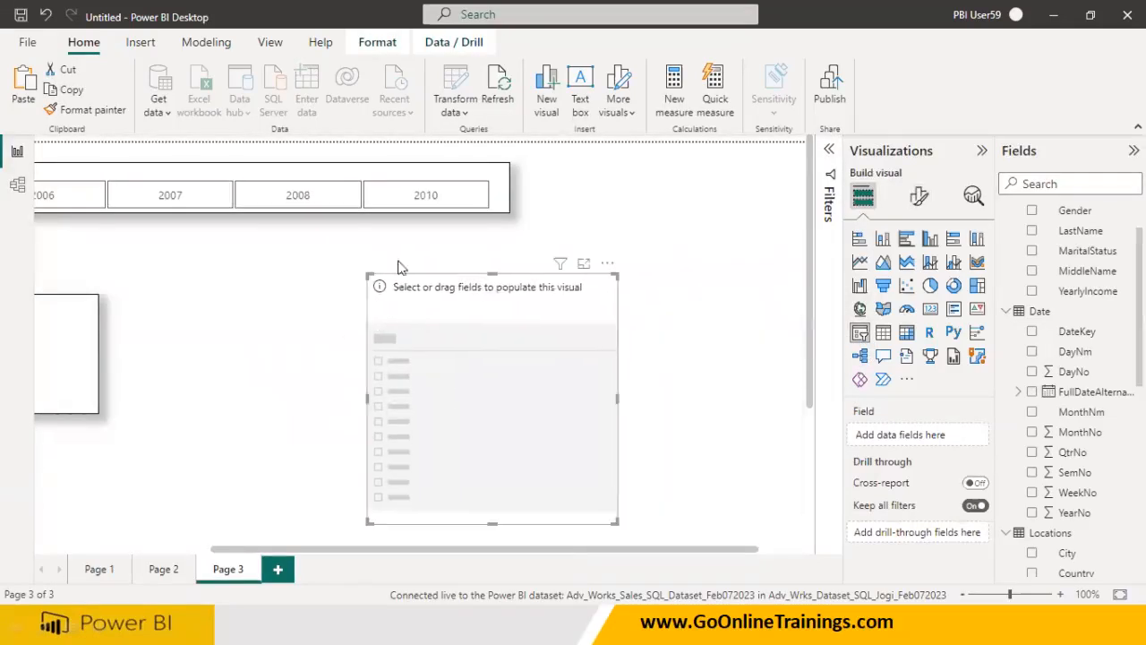
left_click(499, 204)
left_click(85, 109)
left_click(500, 377)
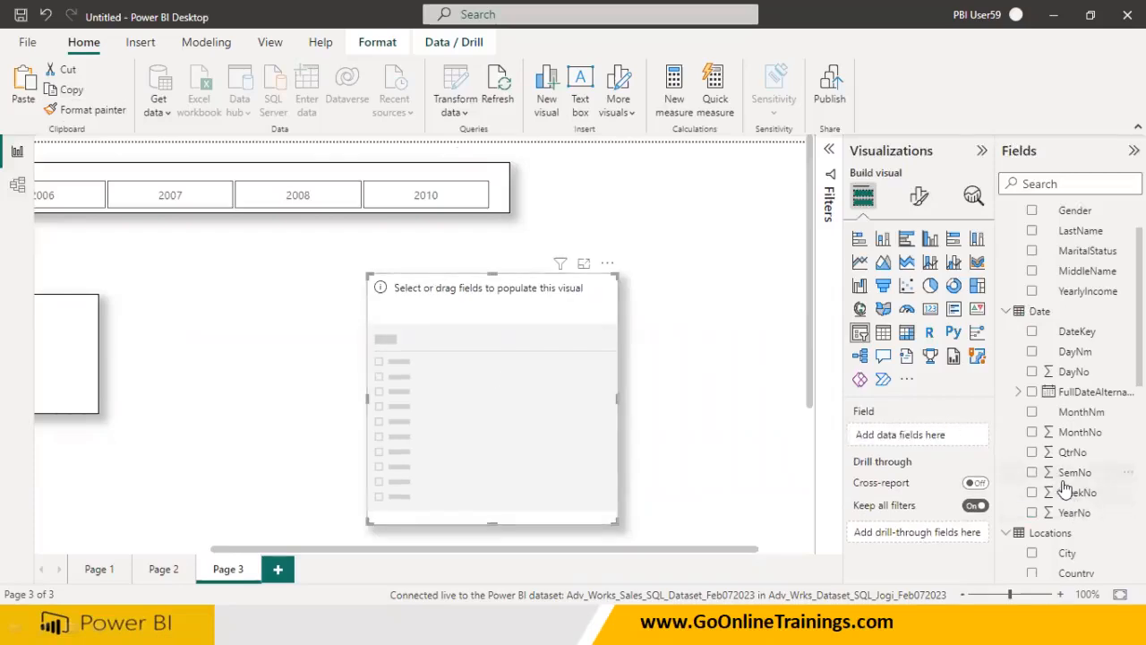
Assign the SemNo field to the new slicer and set its style to Tile
left_click_drag(1072, 479, 922, 437)
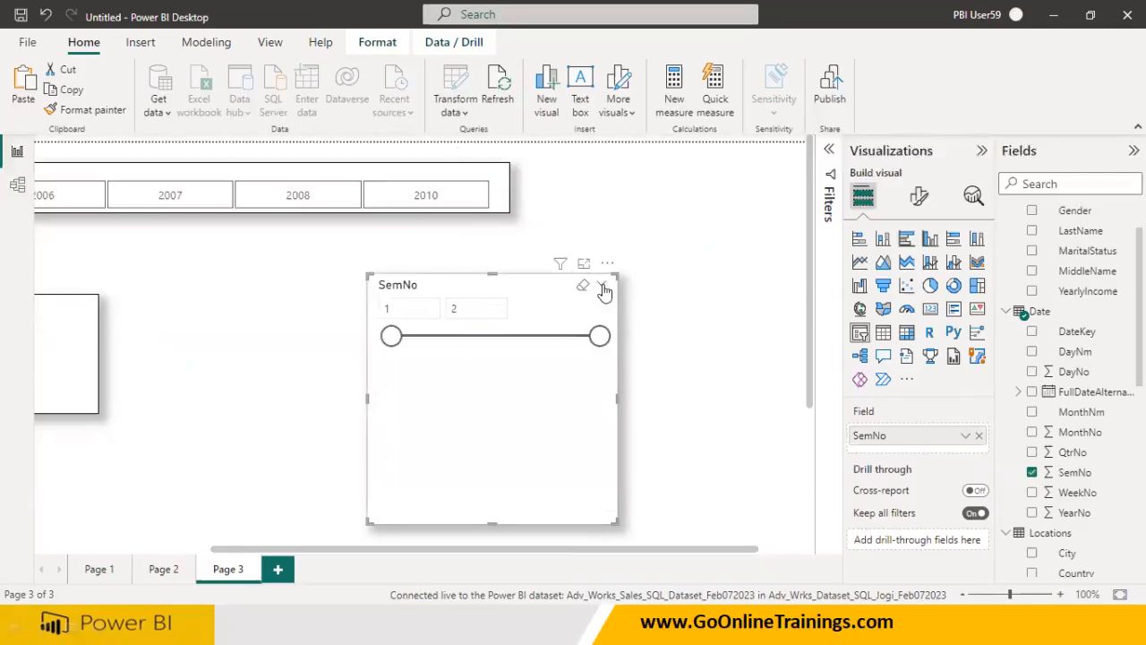
left_click(919, 197)
left_click(893, 318)
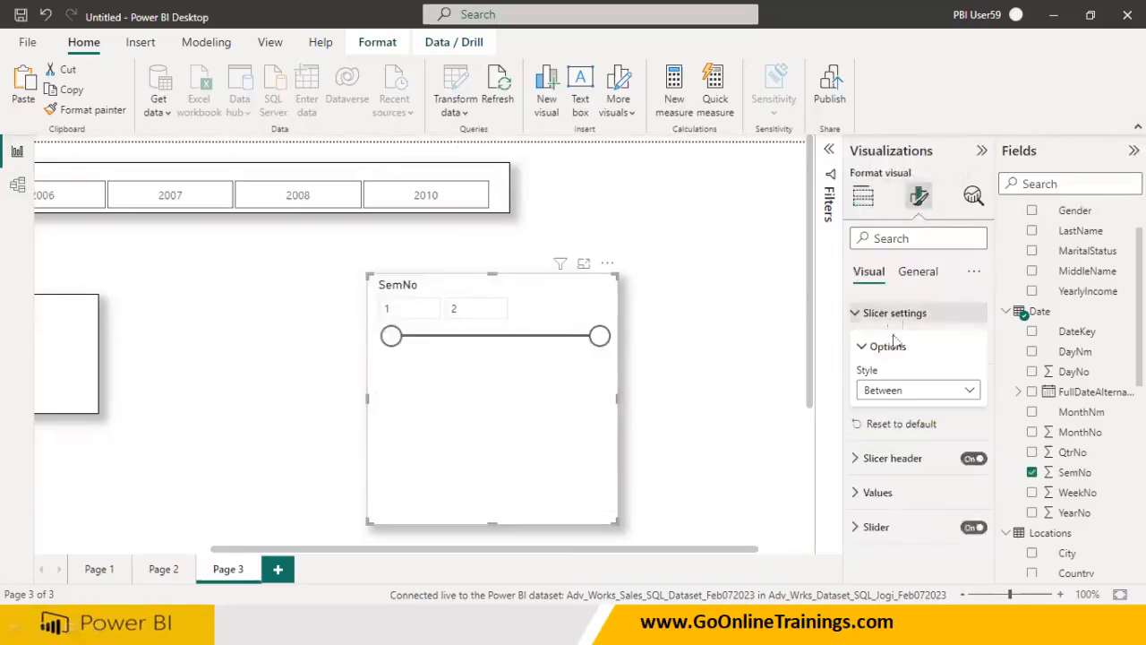
left_click(898, 392)
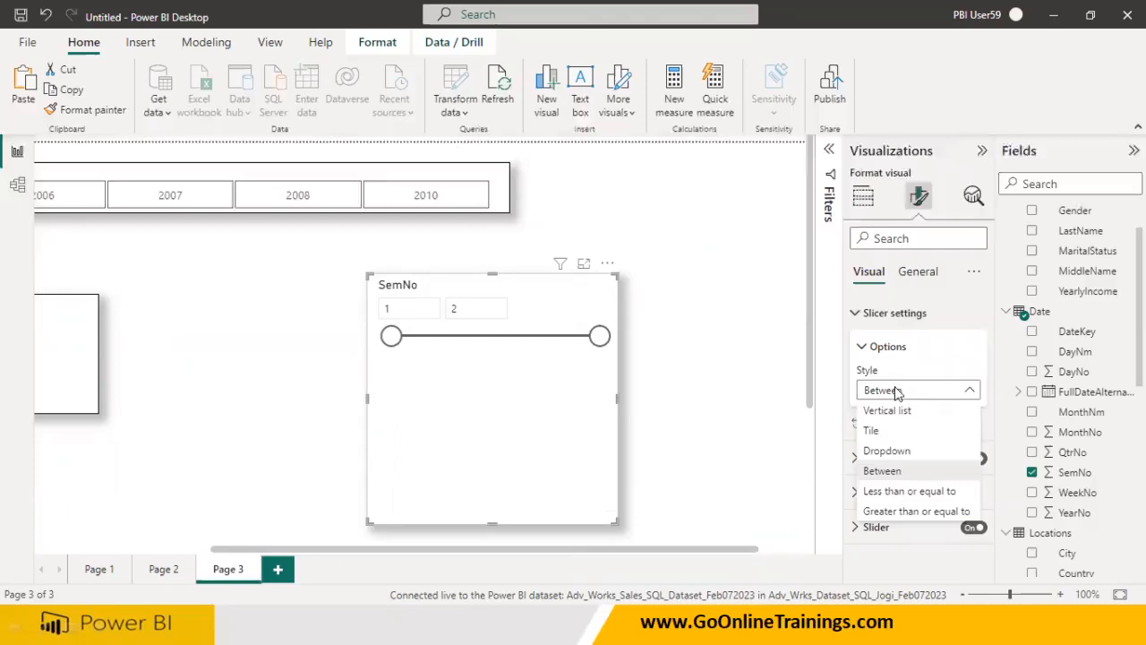
left_click(892, 434)
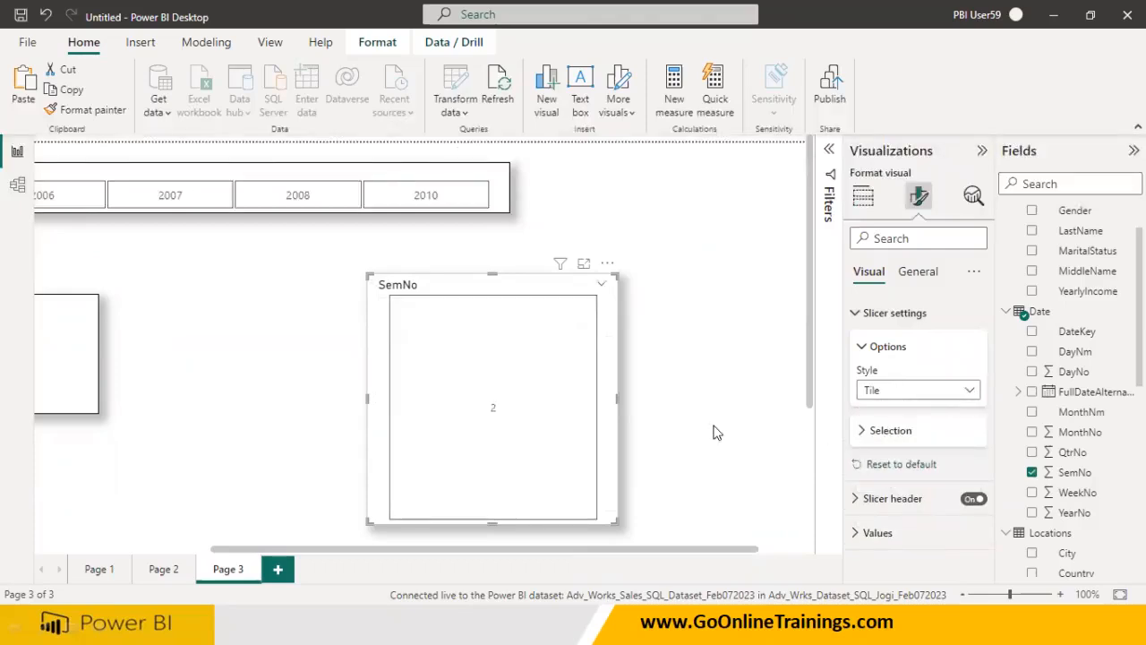
left_click(547, 417)
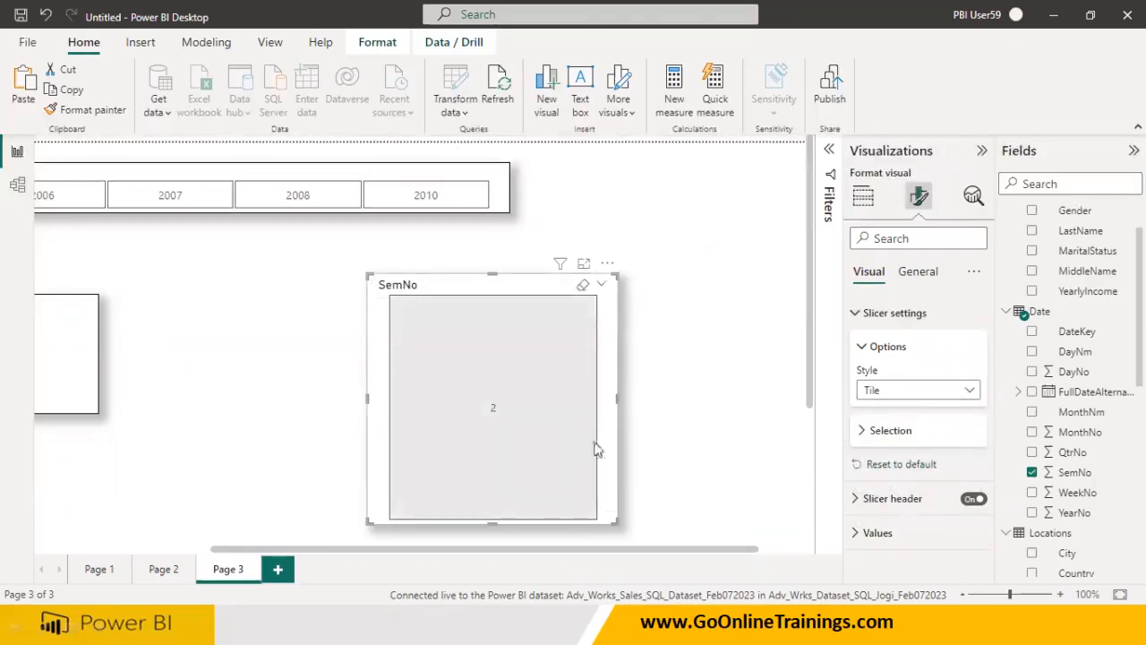
Shrink the SemNo slicer and position it directly under the year slicer, moving the order quantity card out of its way
left_click_drag(56, 336, 187, 398)
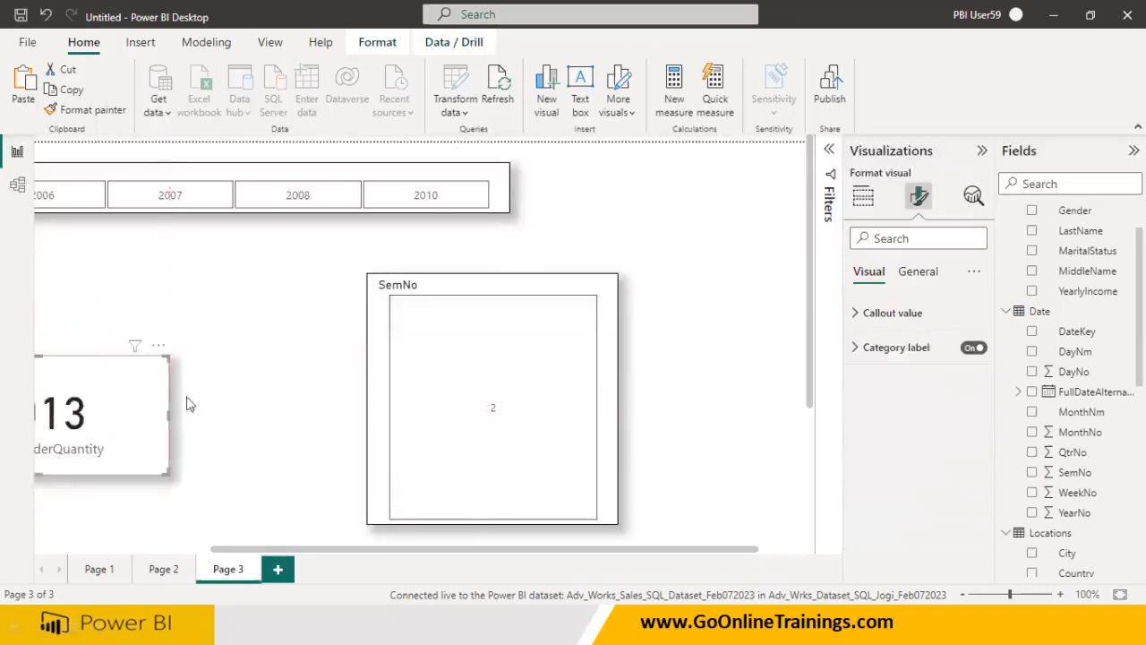
left_click(614, 523)
left_click_drag(614, 524, 595, 427)
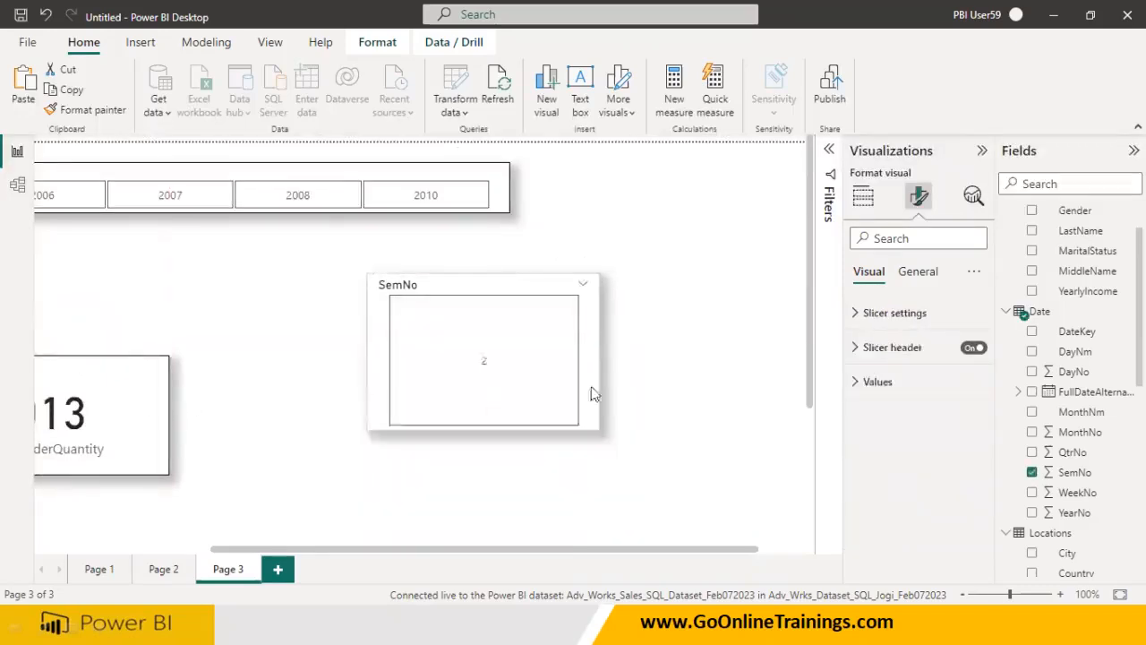
left_click_drag(591, 386, 593, 352)
left_click_drag(139, 438, 286, 436)
left_click_drag(426, 311, 153, 265)
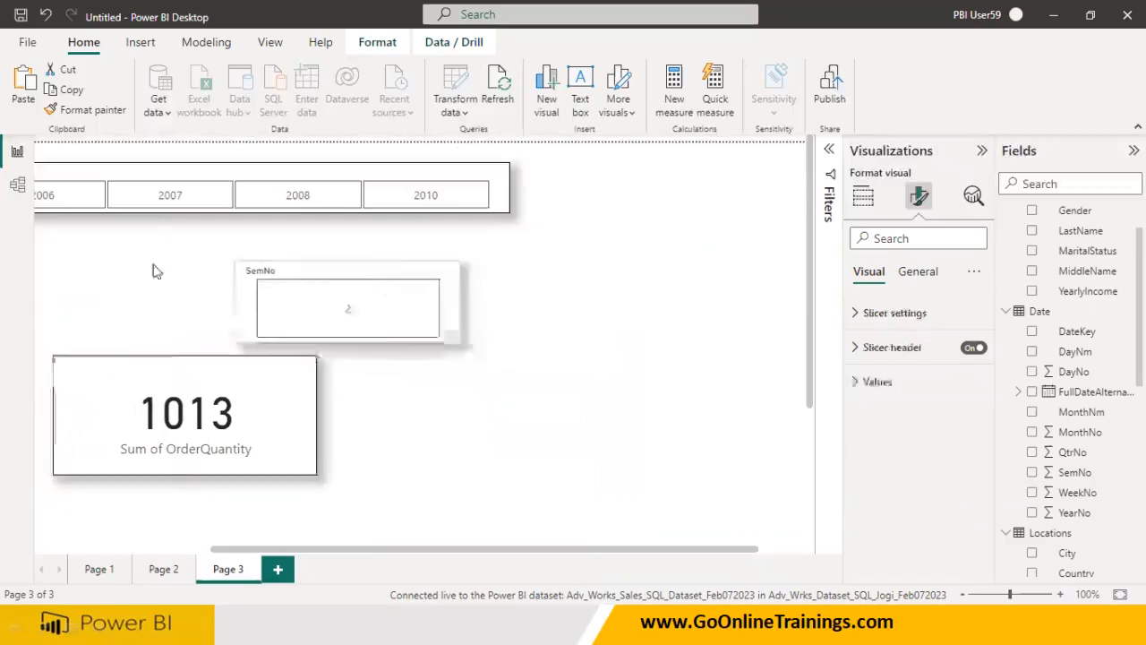
left_click_drag(280, 547, 122, 546)
left_click_drag(309, 289, 95, 287)
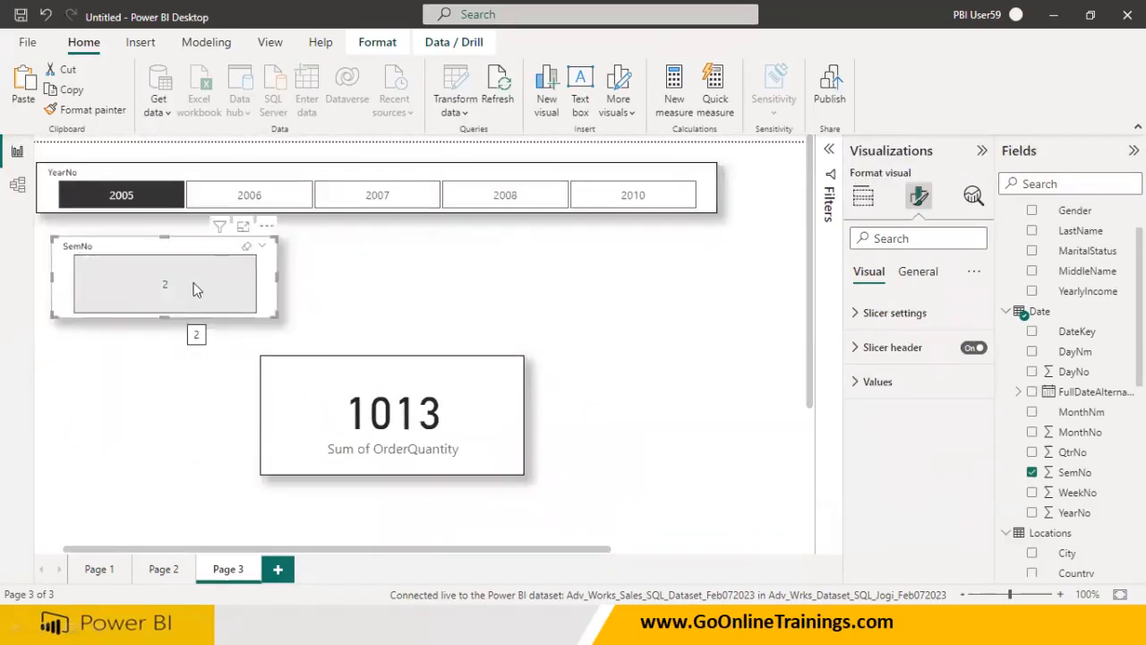
With year 2006 selected, resize the SemNo slicer into a compact strip for both semester tiles and place the card beneath it
left_click(246, 198)
left_click(276, 313)
left_click_drag(277, 282, 712, 288)
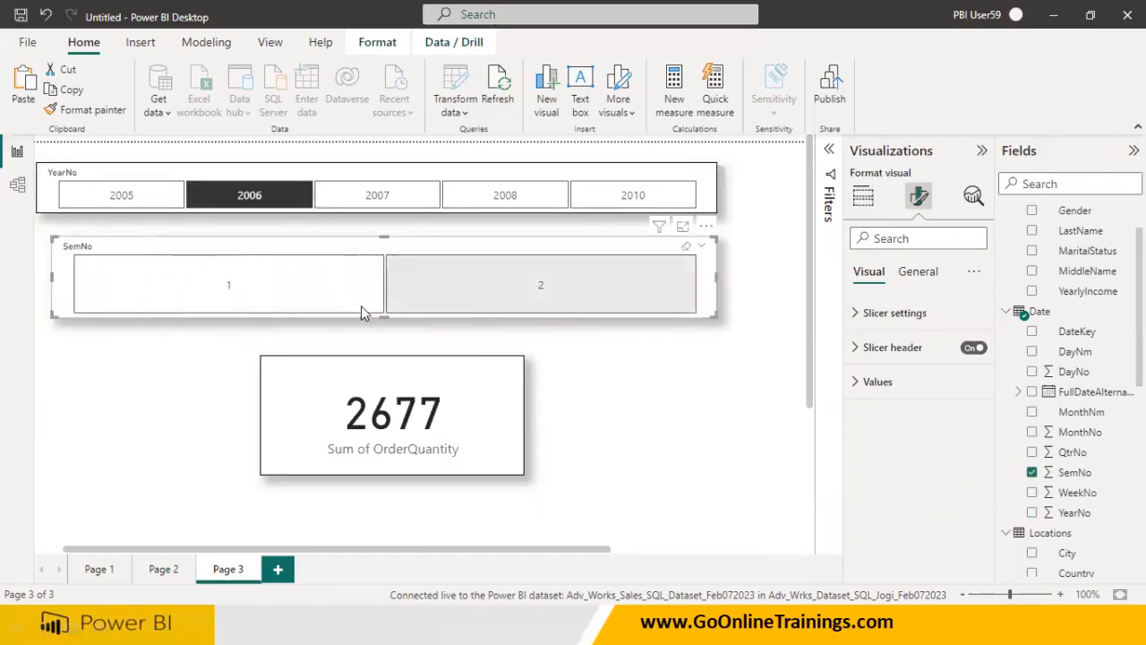
left_click_drag(388, 314, 511, 299)
left_click_drag(703, 313, 262, 296)
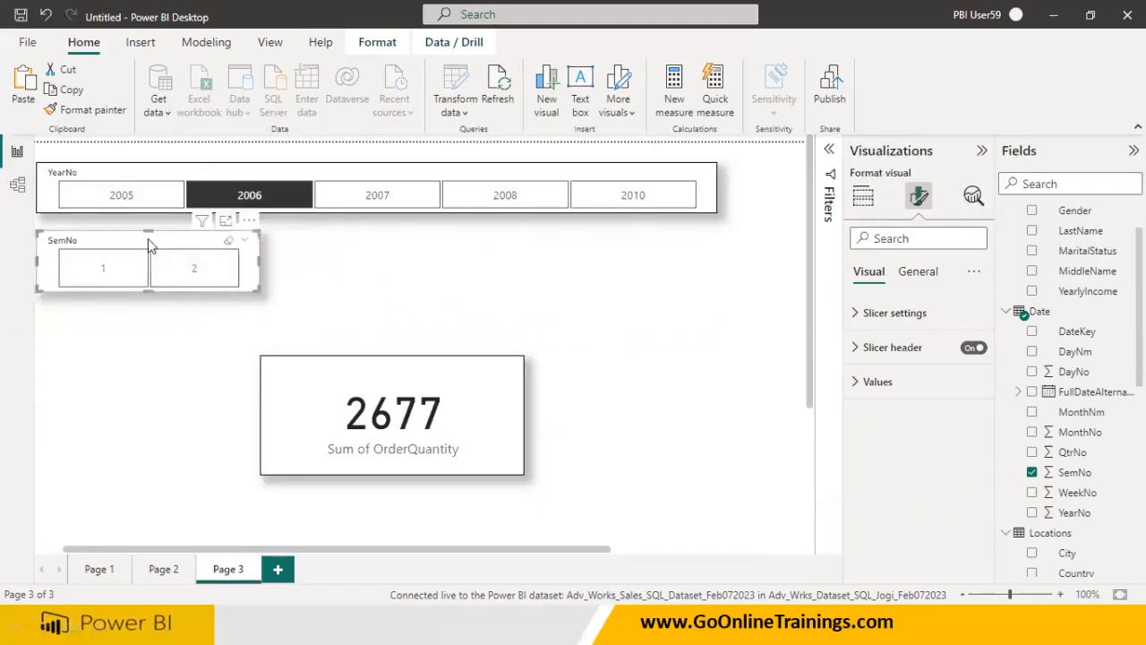
left_click(253, 390)
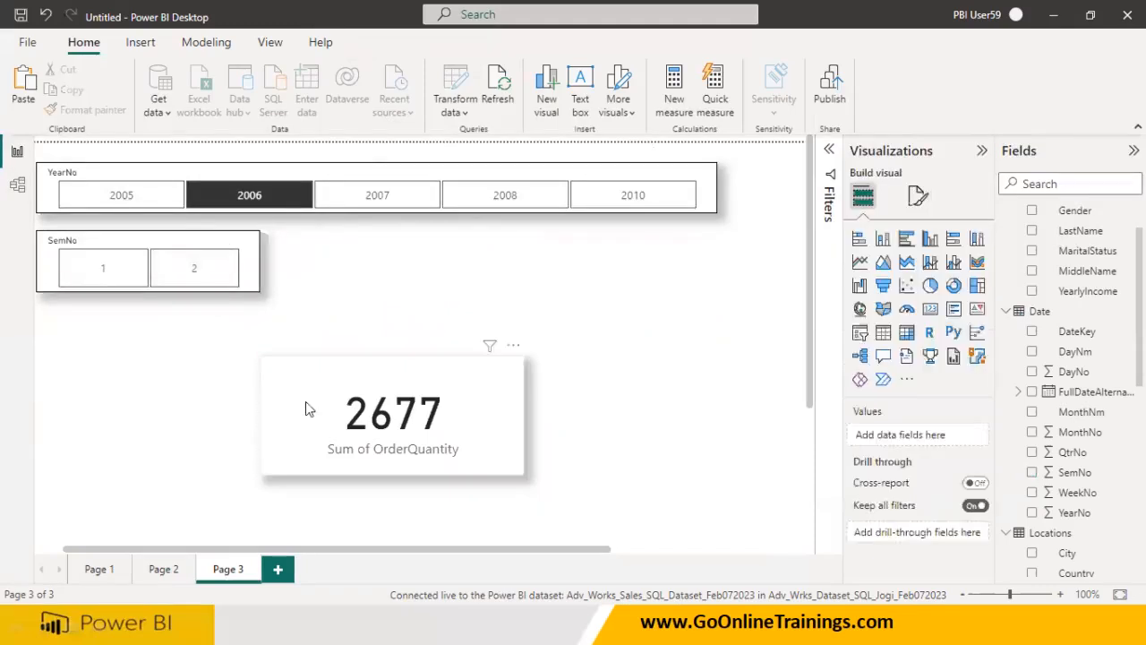
left_click_drag(307, 399, 91, 370)
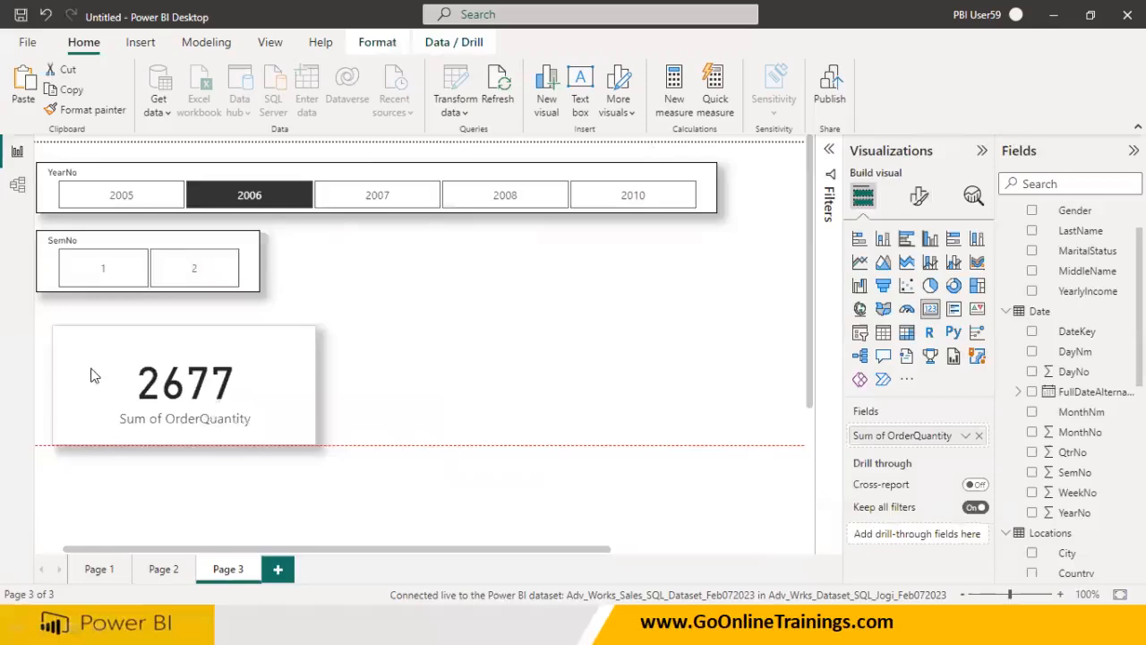
Filter the order quantity card by semesters 1 and 2 of 2006, ending on semester 1 of 2007
left_click(126, 272)
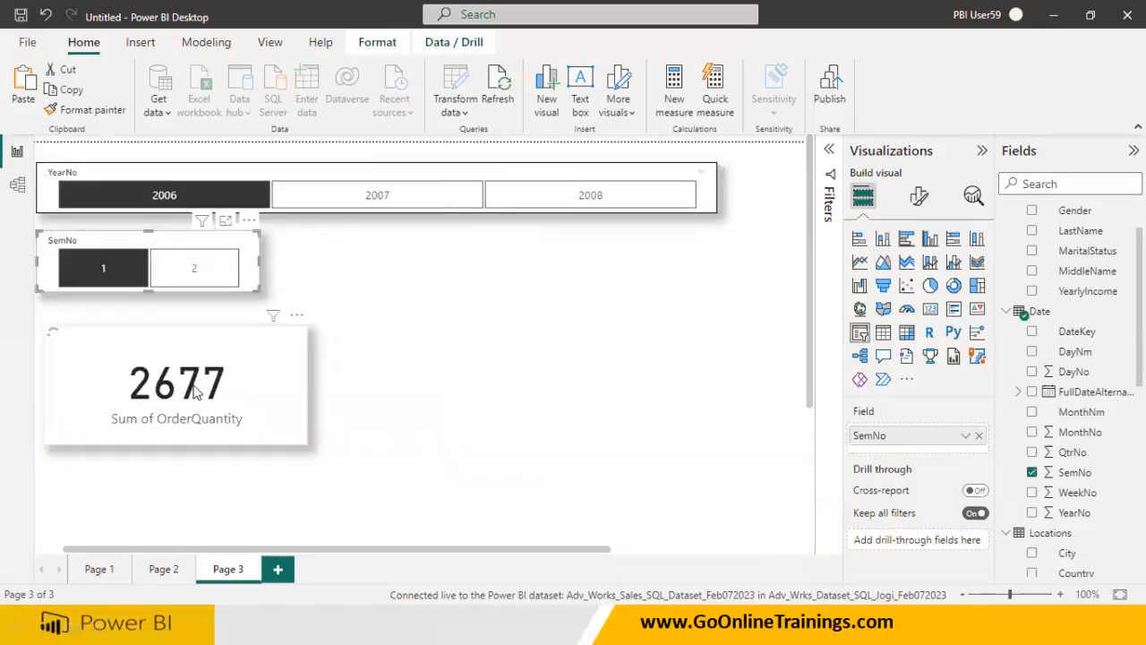
left_click(194, 197)
left_click(203, 282)
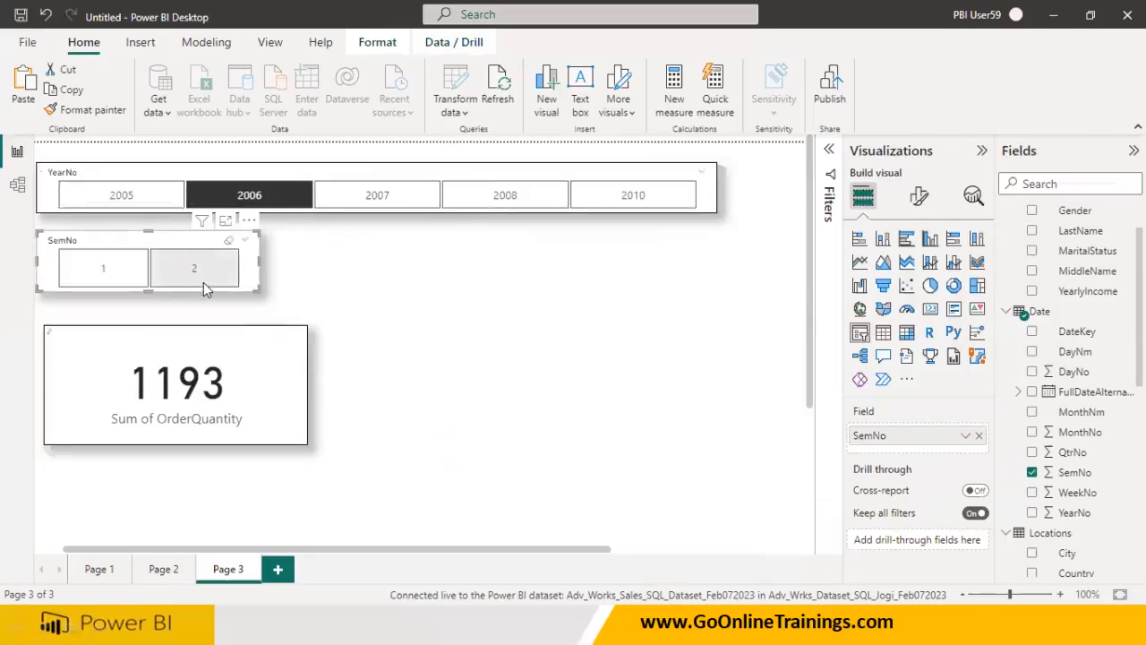
left_click(350, 198)
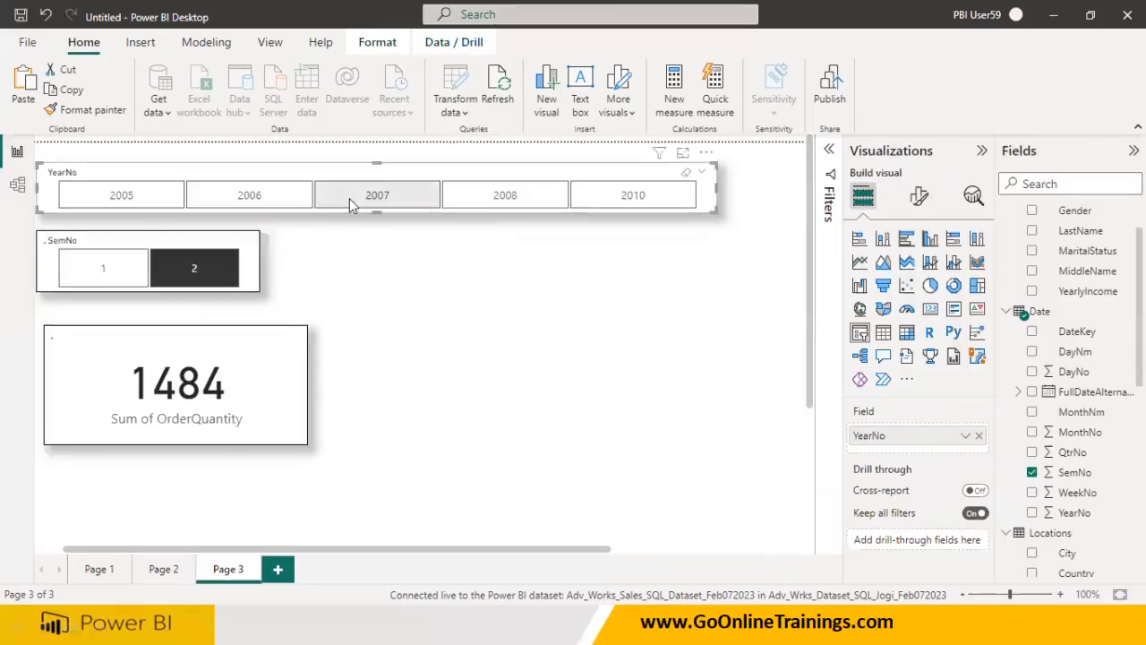
left_click(112, 279)
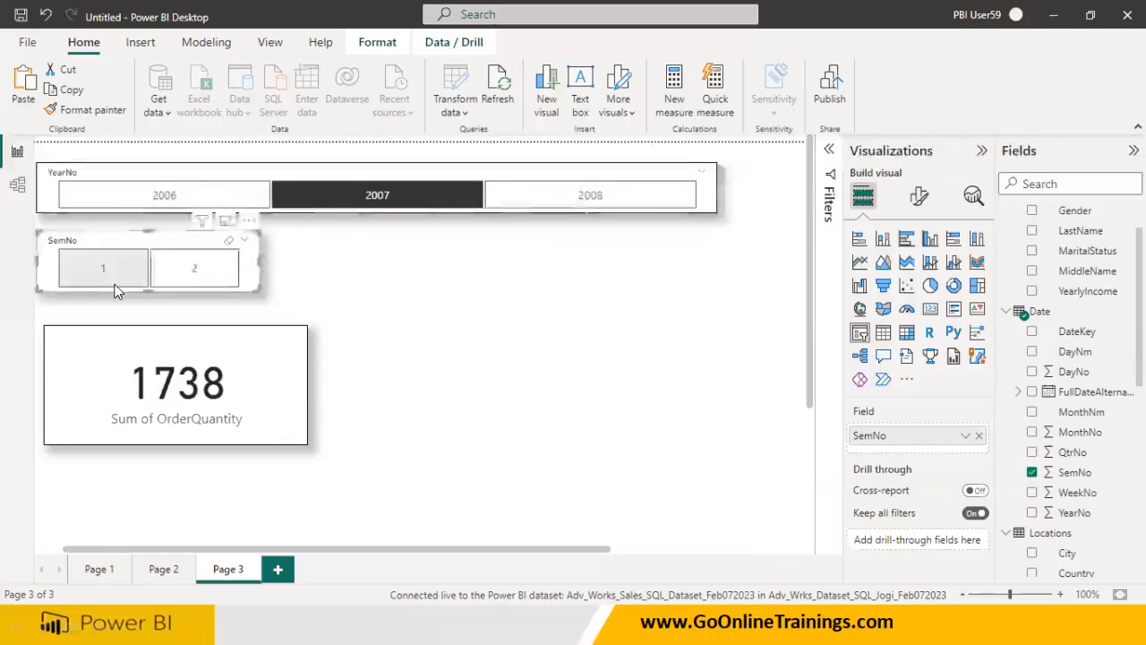
left_click(260, 315)
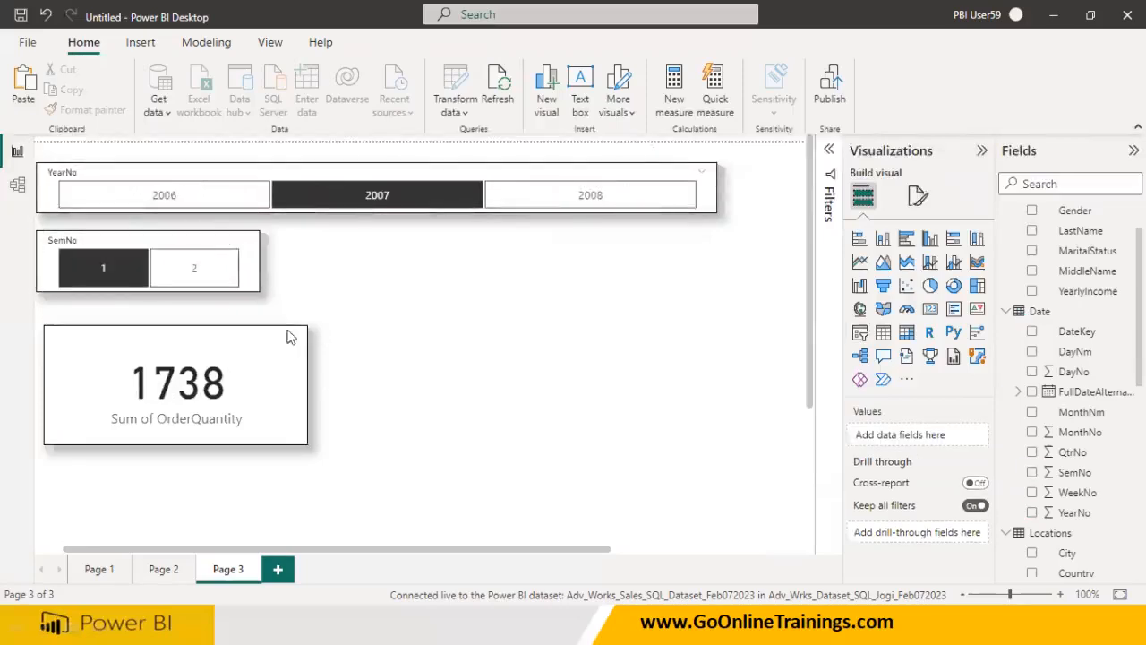
Widen the SemNo slicer to about the card's width and move the order quantity card closer beneath it
left_click(256, 376)
left_click(258, 265)
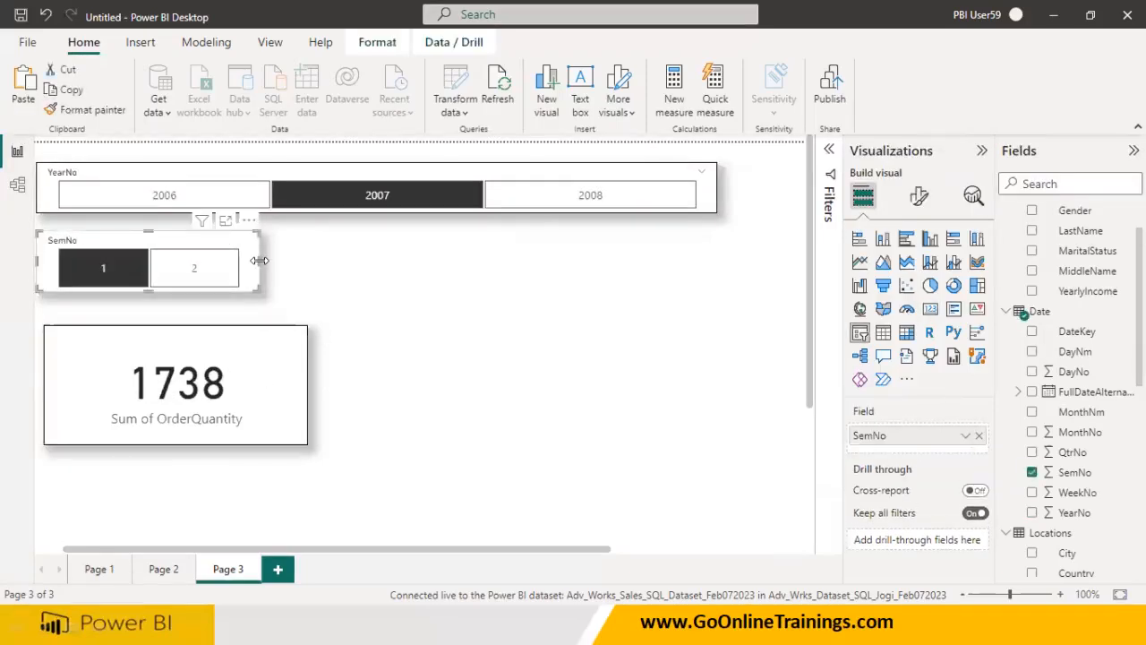
left_click_drag(260, 265, 305, 261)
left_click_drag(276, 351, 273, 335)
left_click(386, 372)
key("ctrl+s")
left_click(517, 380)
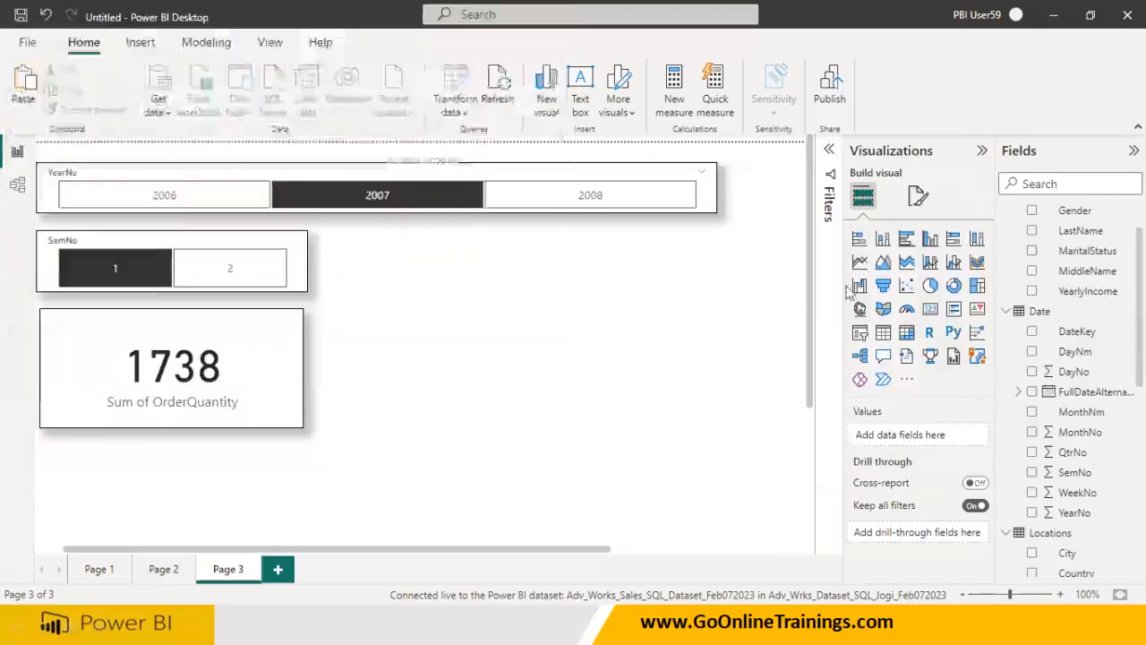
Add an empty stacked bar chart and position it beside the SemNo slicer and order quantity card
left_click(859, 238)
left_click_drag(463, 361, 481, 283)
left_click_drag(528, 365, 528, 491)
left_click(529, 494)
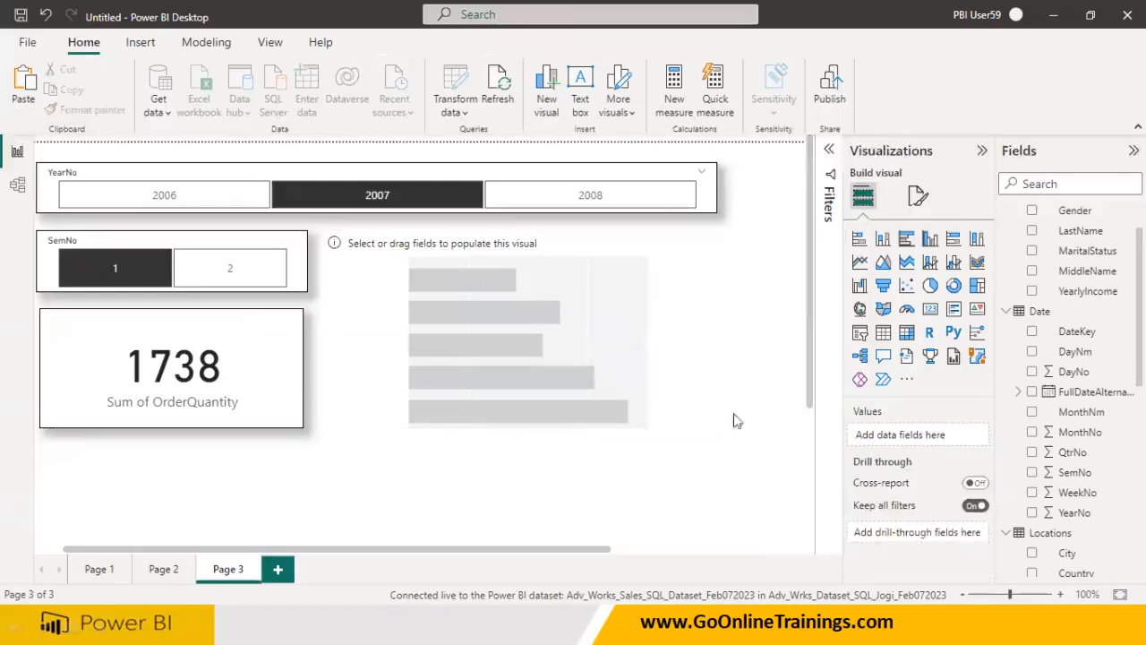
Collapse the Customers, Date, Locations, Products and Sales tables in the field list
scroll(1079, 425, "up", 2)
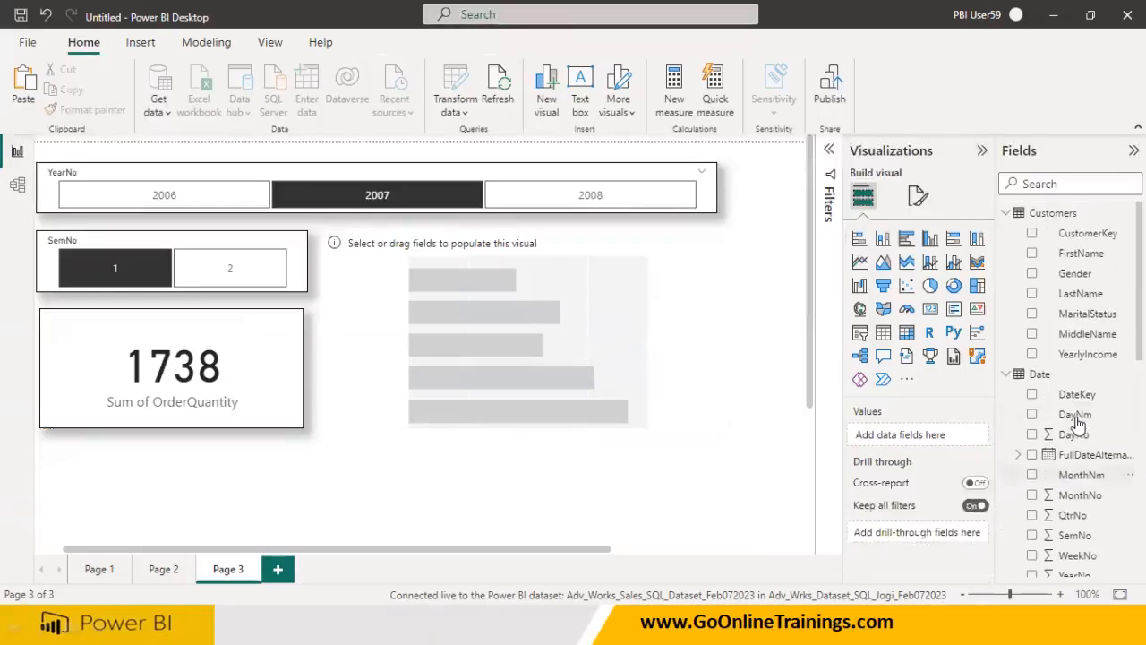
left_click(1006, 215)
left_click(1006, 233)
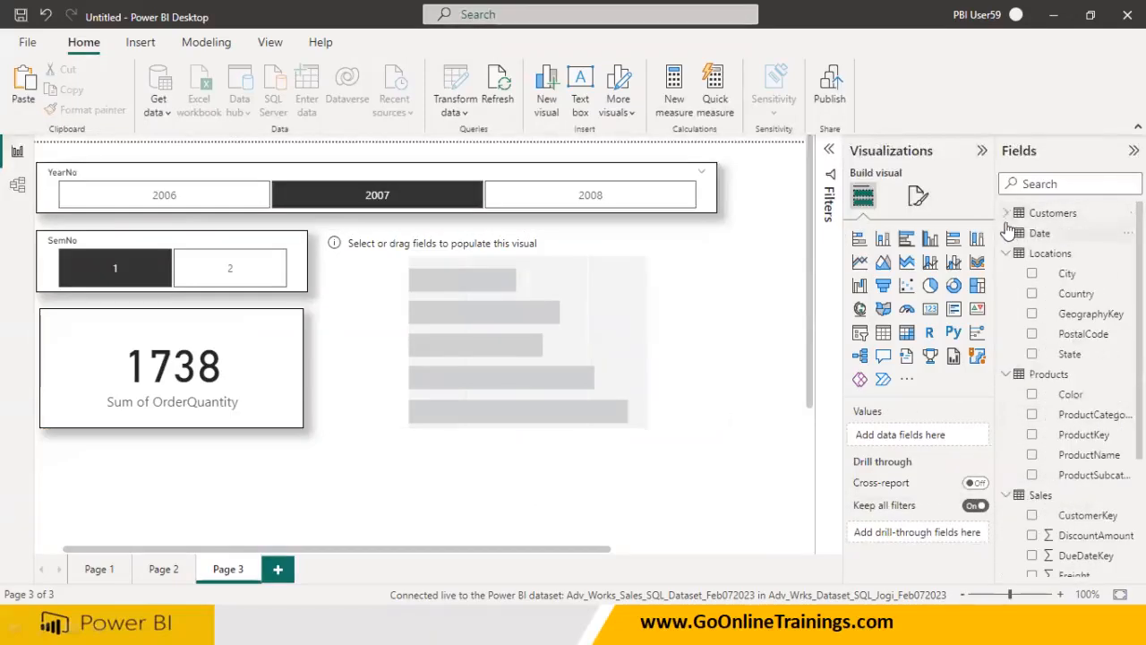
left_click(1006, 213)
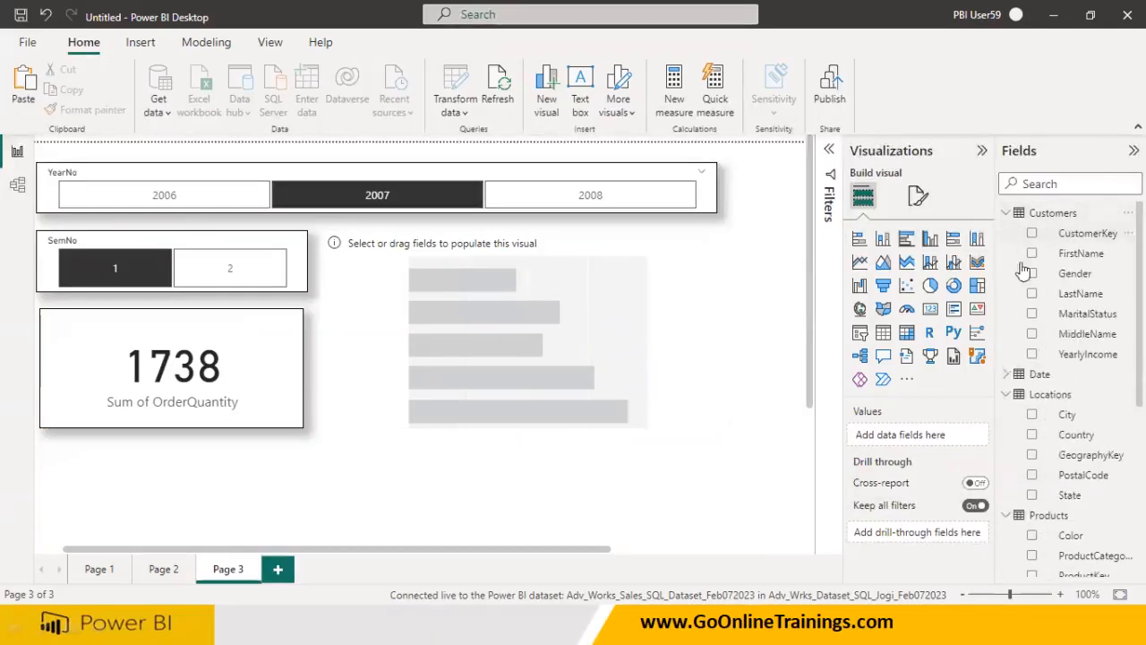
left_click(1006, 213)
left_click(1007, 254)
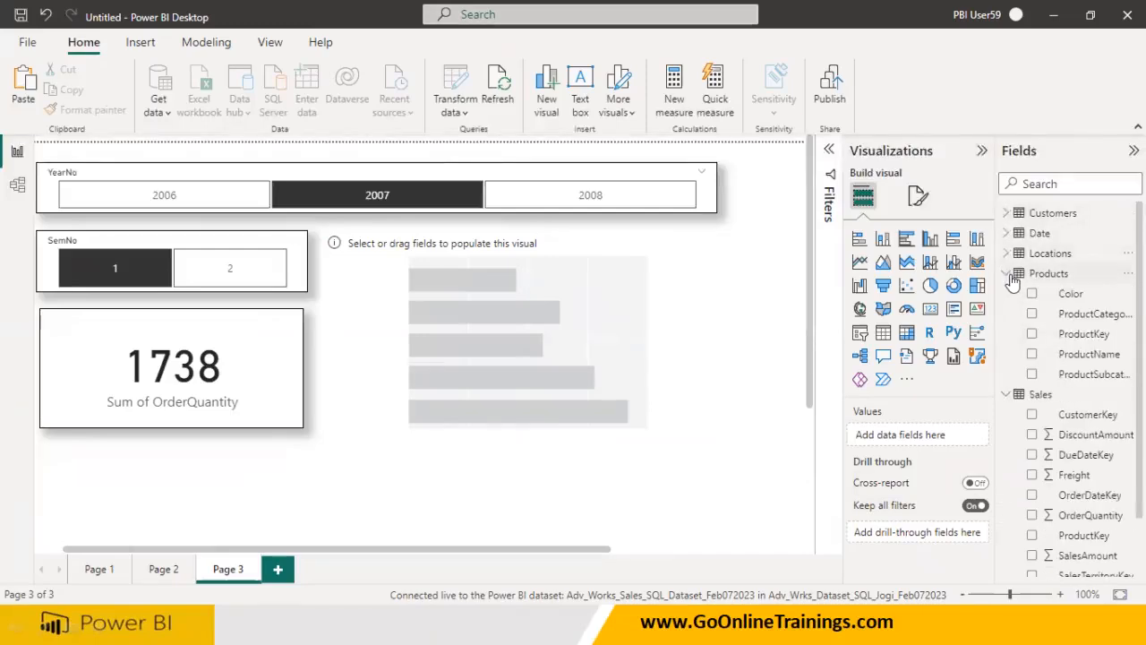
left_click(1006, 273)
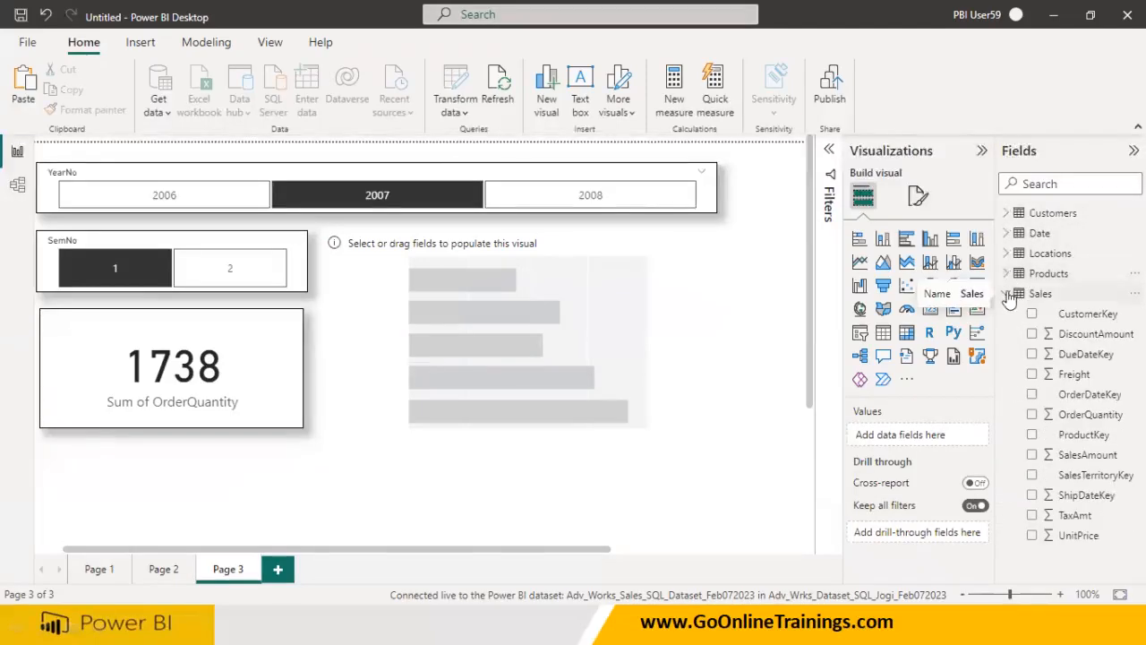
left_click(1007, 294)
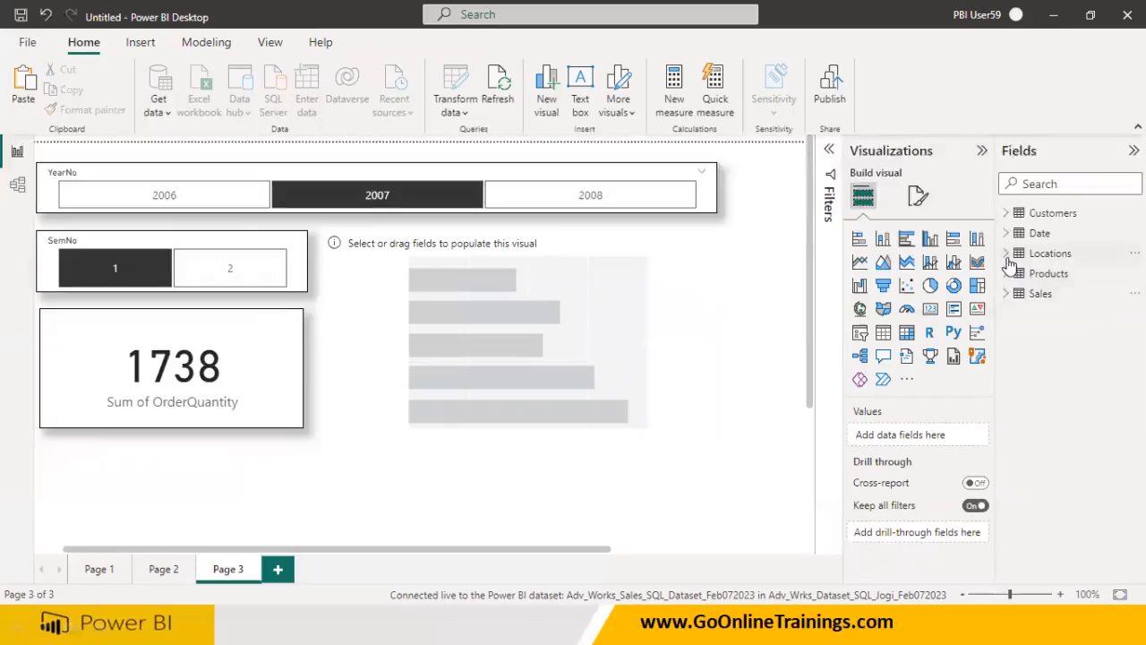
Plot SalesAmount from Sales by City from Locations in the empty stacked bar chart
left_click(1007, 256)
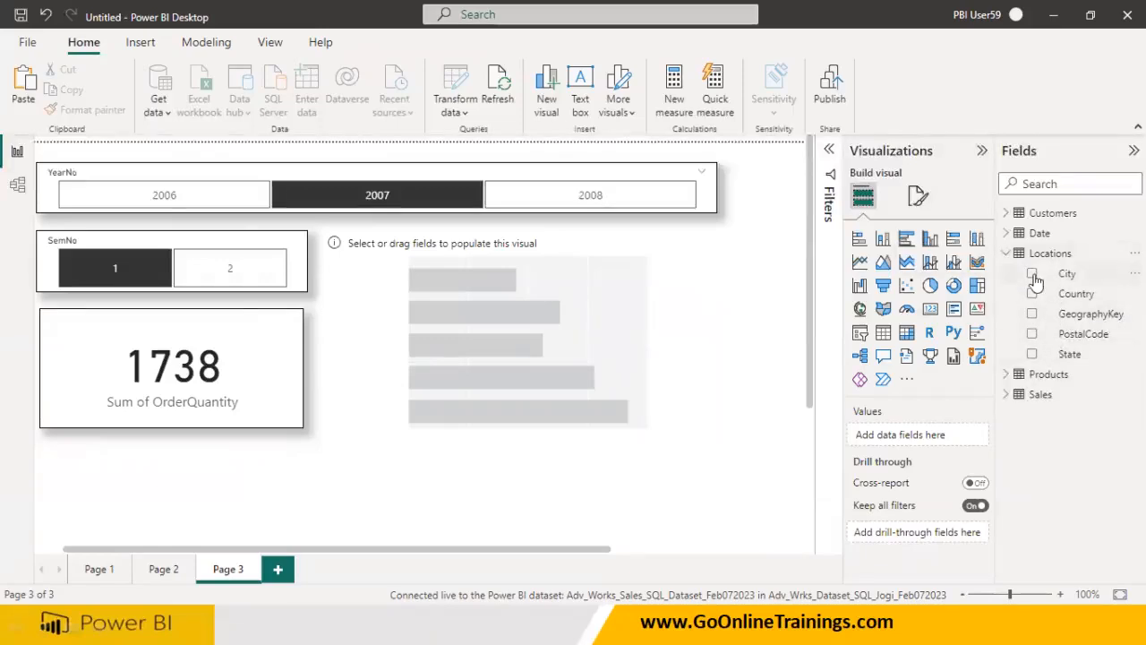
left_click_drag(1055, 279, 609, 333)
left_click(1006, 394)
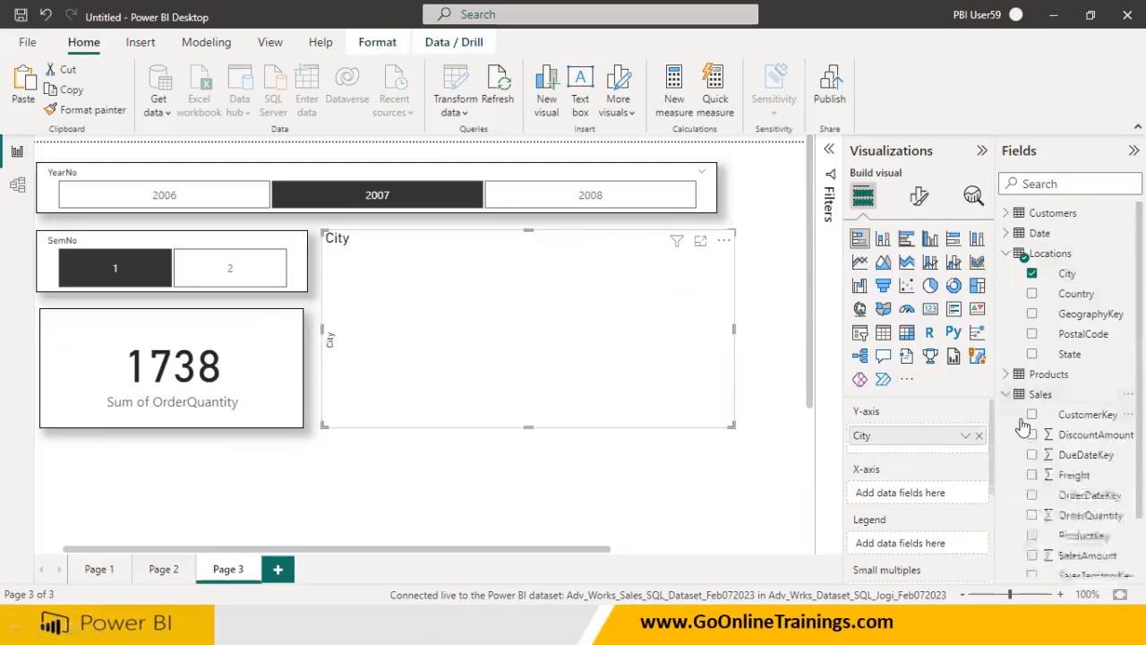
scroll(1023, 427, "down", 2)
left_click_drag(1070, 488, 650, 363)
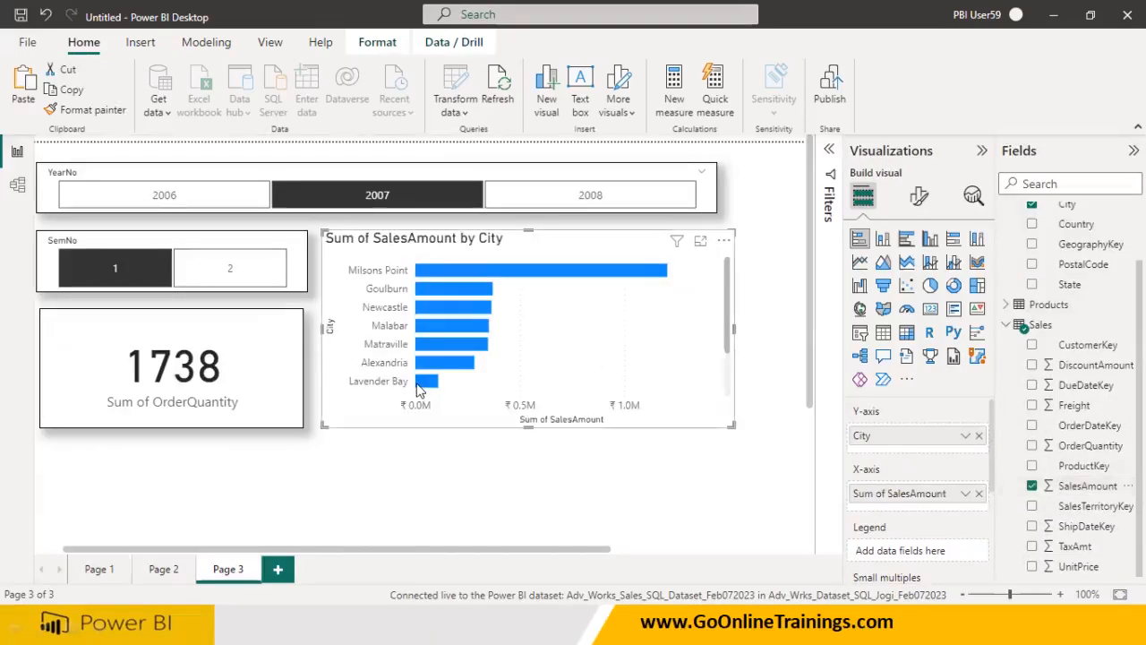
Copy the order quantity card's formatting onto the city bar chart and switch on the chart's data labels
left_click(265, 362)
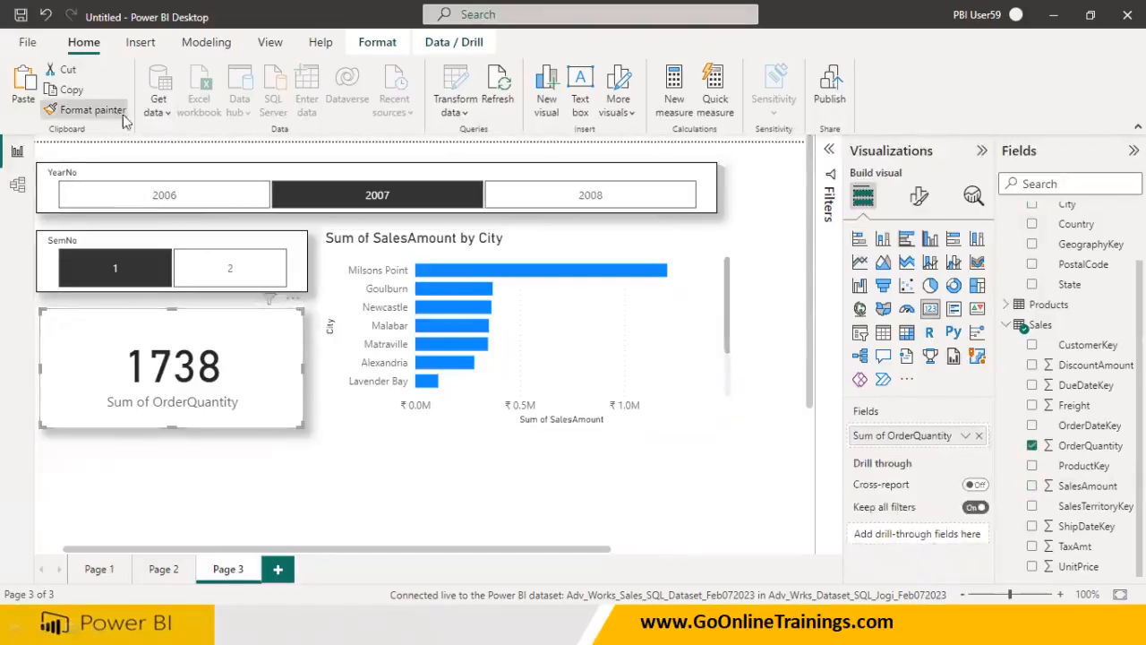
left_click(568, 318)
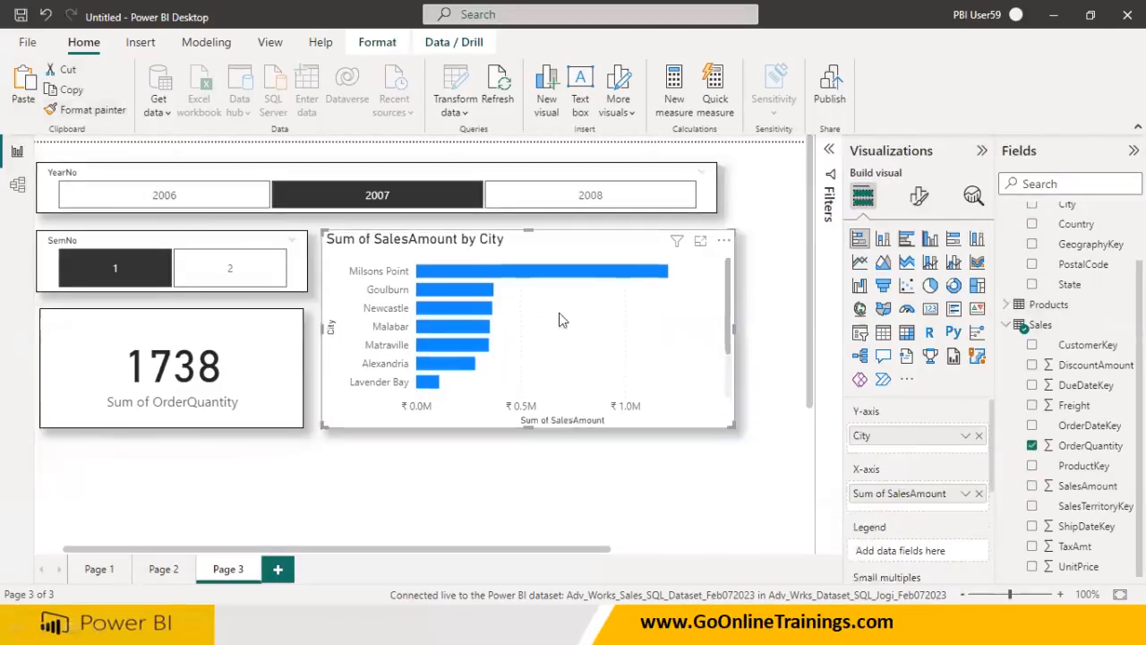
left_click(919, 196)
scroll(938, 456, "down", 3)
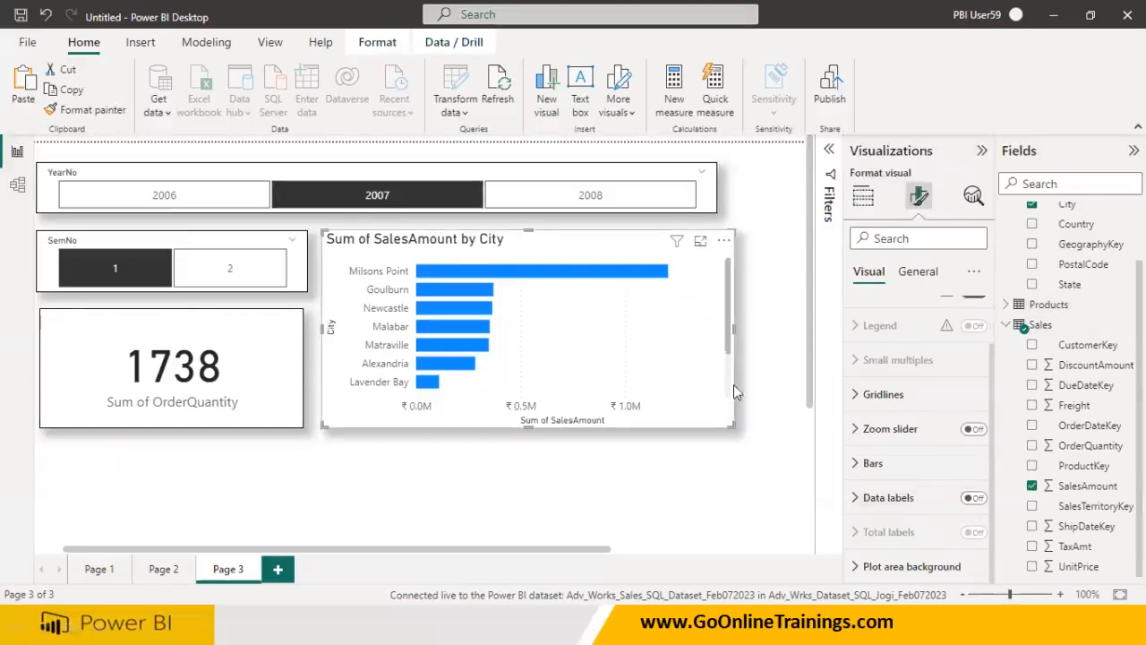
left_click(973, 498)
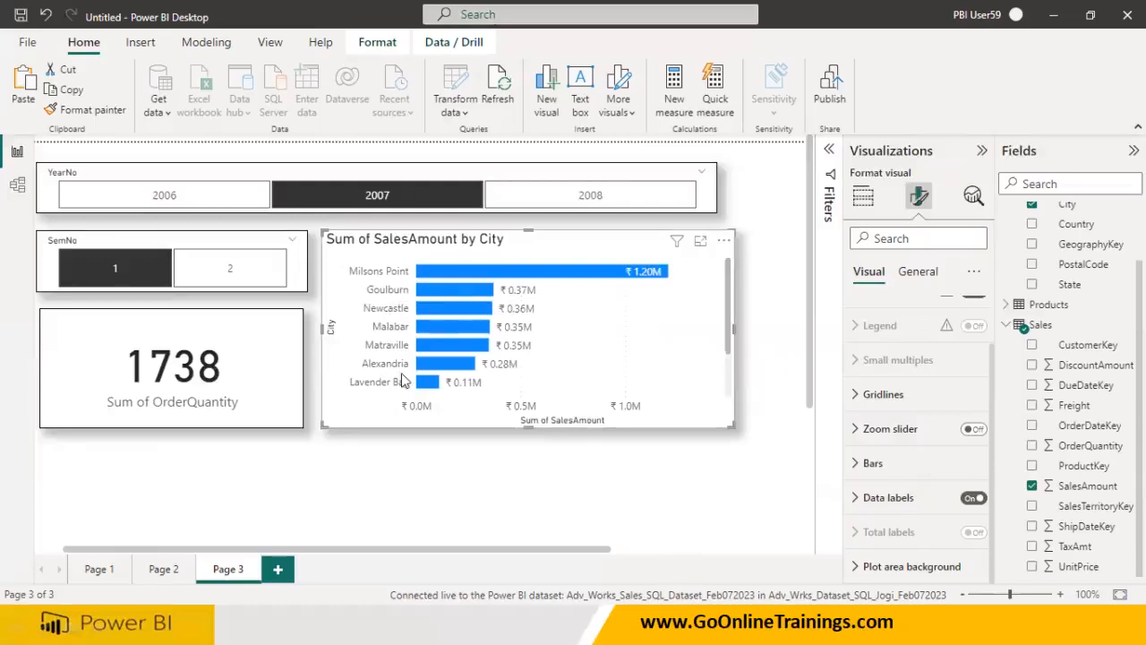
left_click(915, 276)
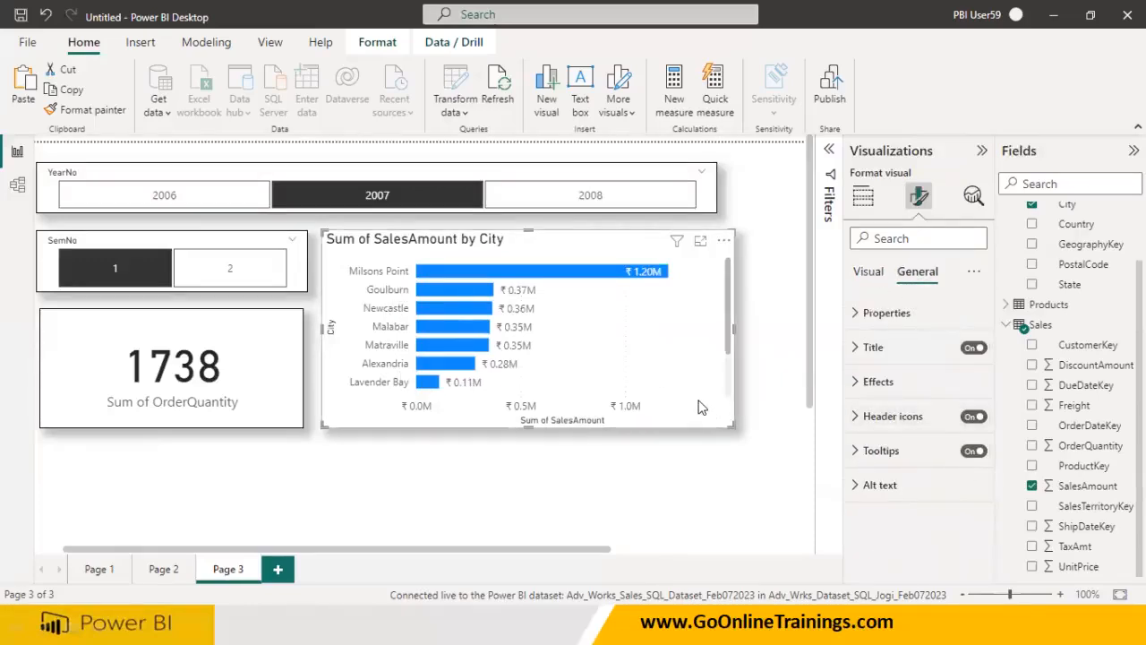
left_click(862, 272)
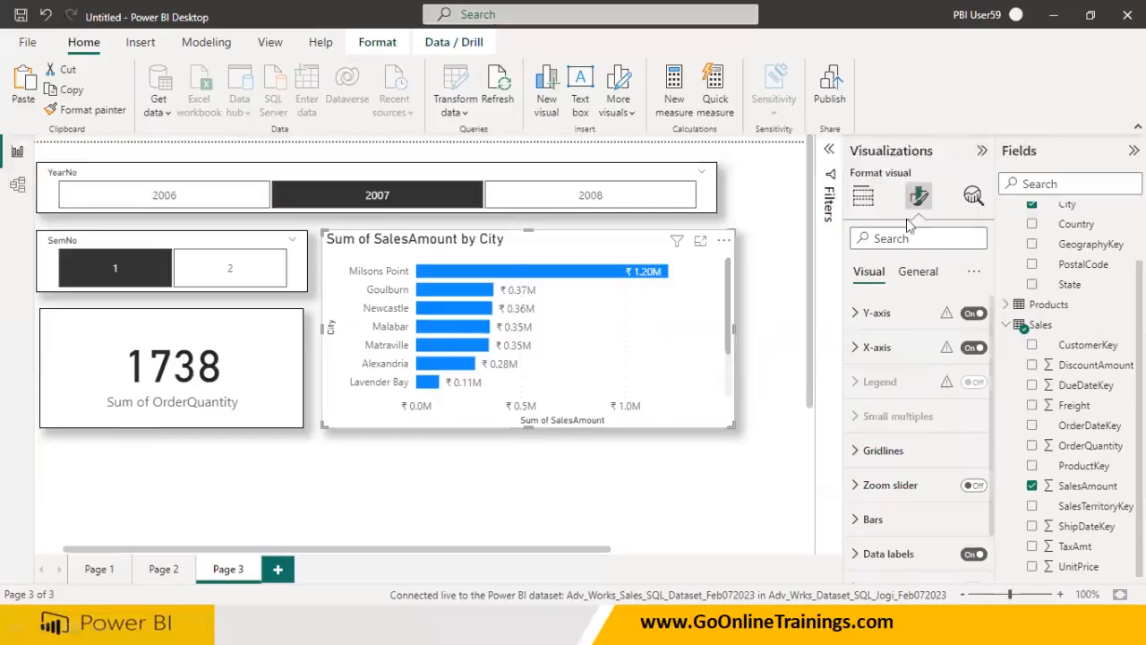
left_click(863, 199)
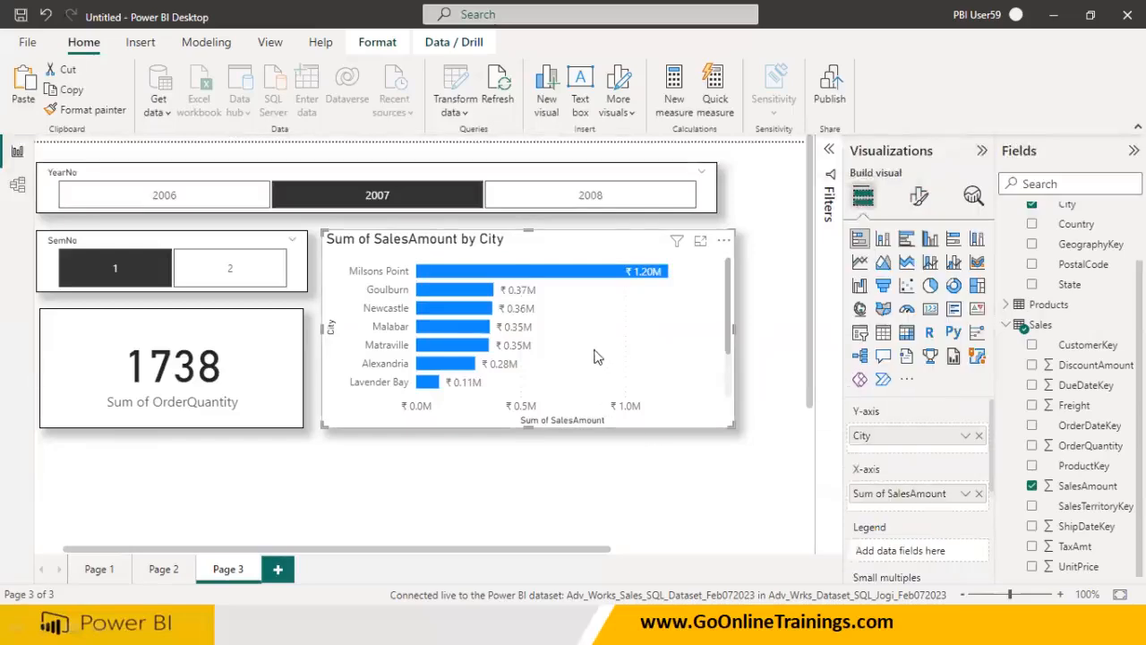
Try State and Country in place of City on the bar chart's Y-axis, ending with City again
left_click(978, 436)
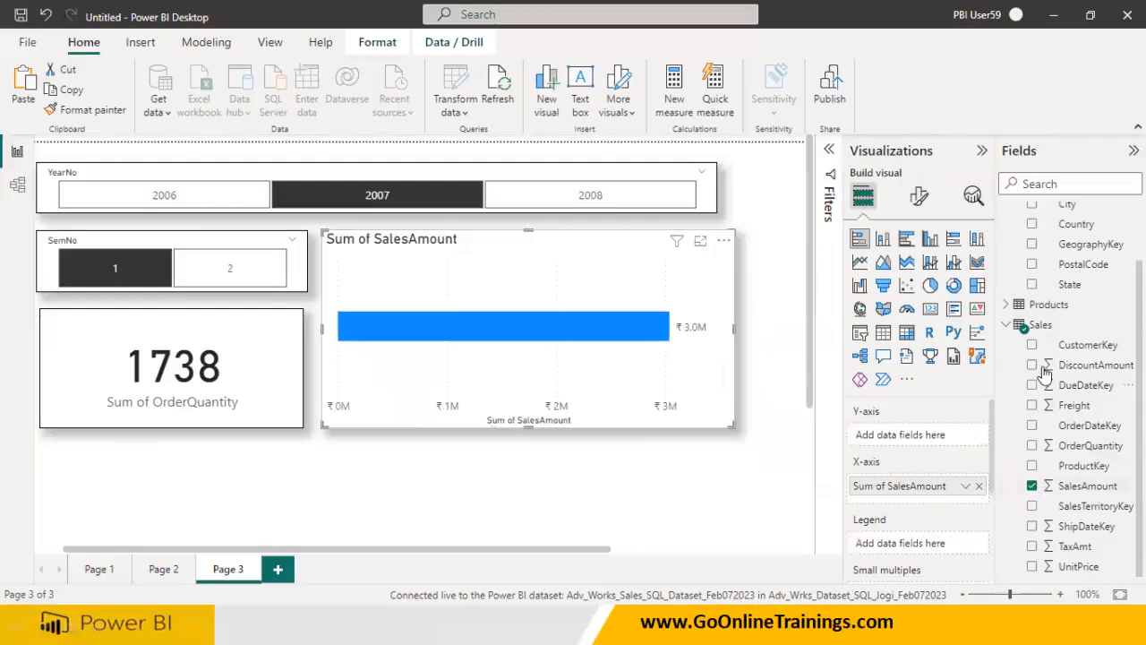
left_click_drag(1068, 285, 893, 436)
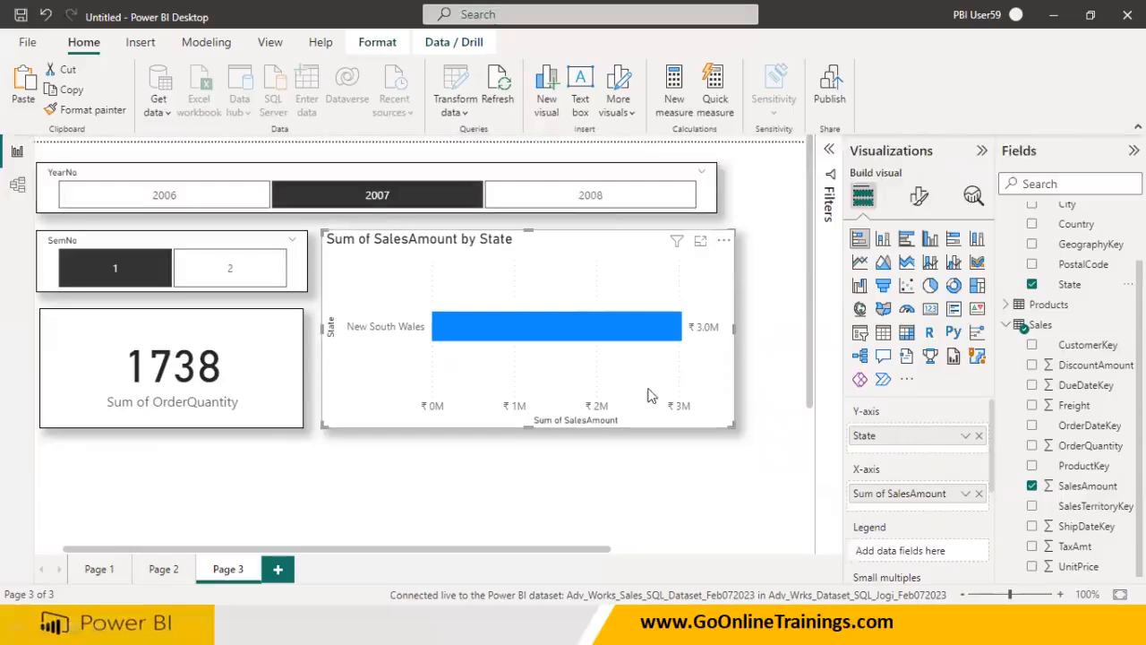
left_click(979, 435)
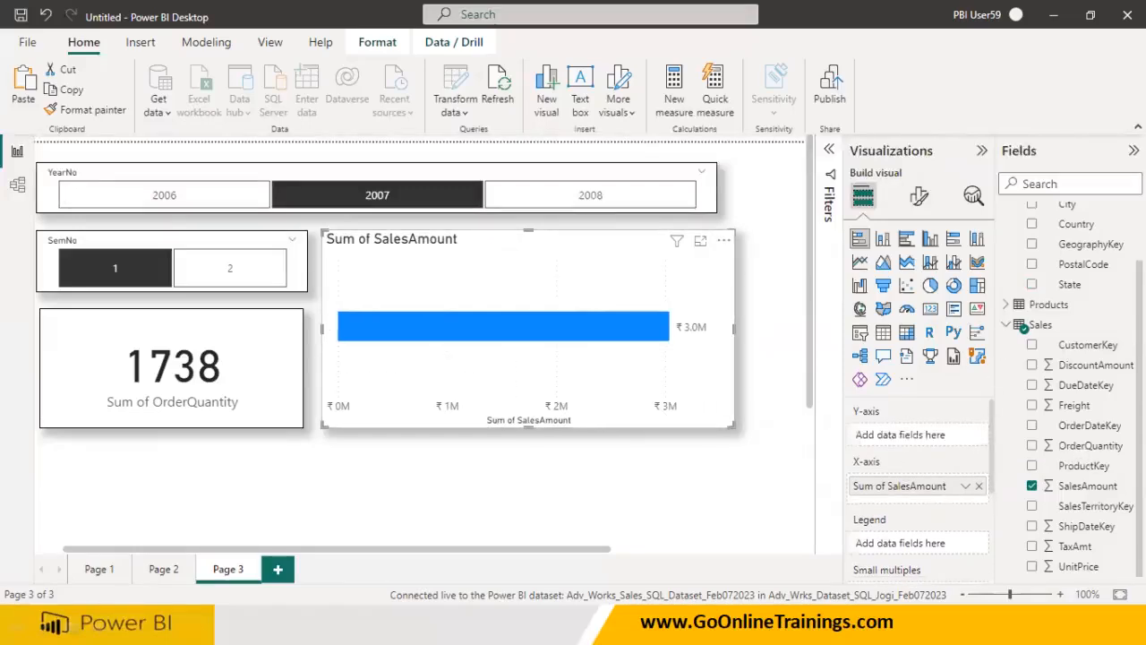
scroll(1080, 304, "up", 3)
left_click_drag(1075, 293, 937, 437)
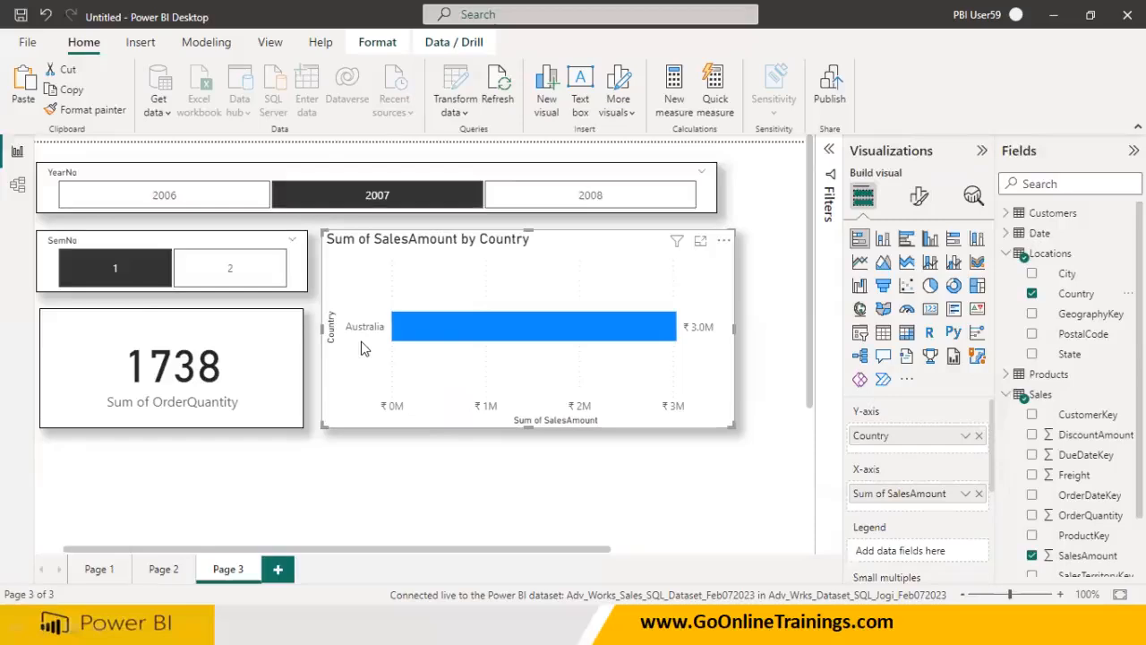
left_click(978, 435)
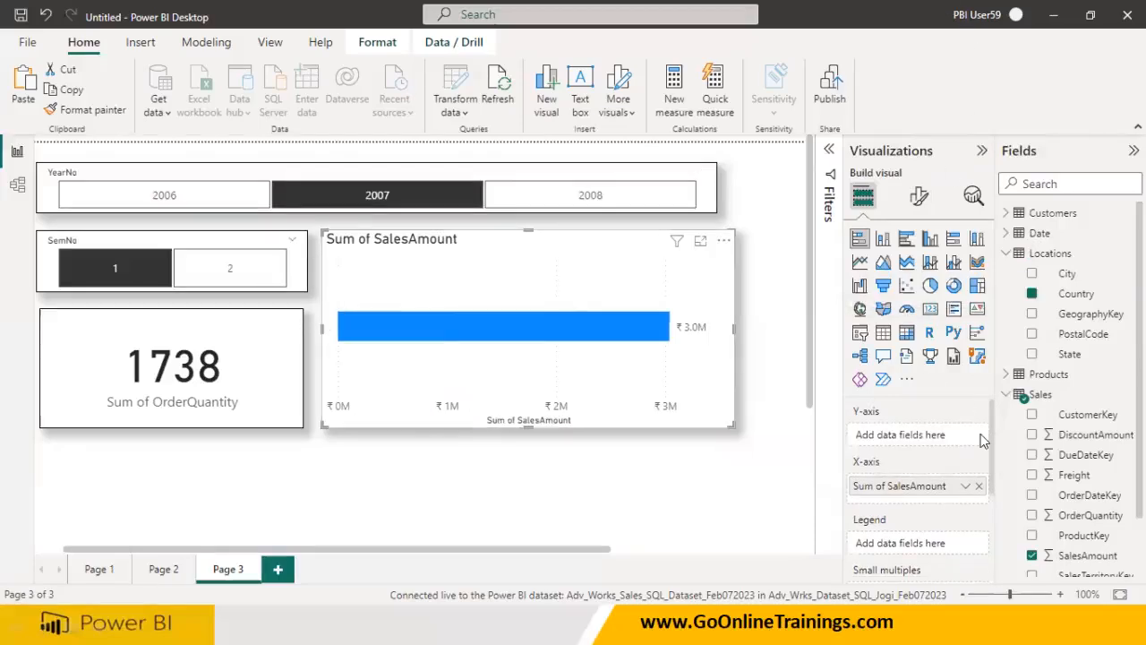
left_click(1033, 355)
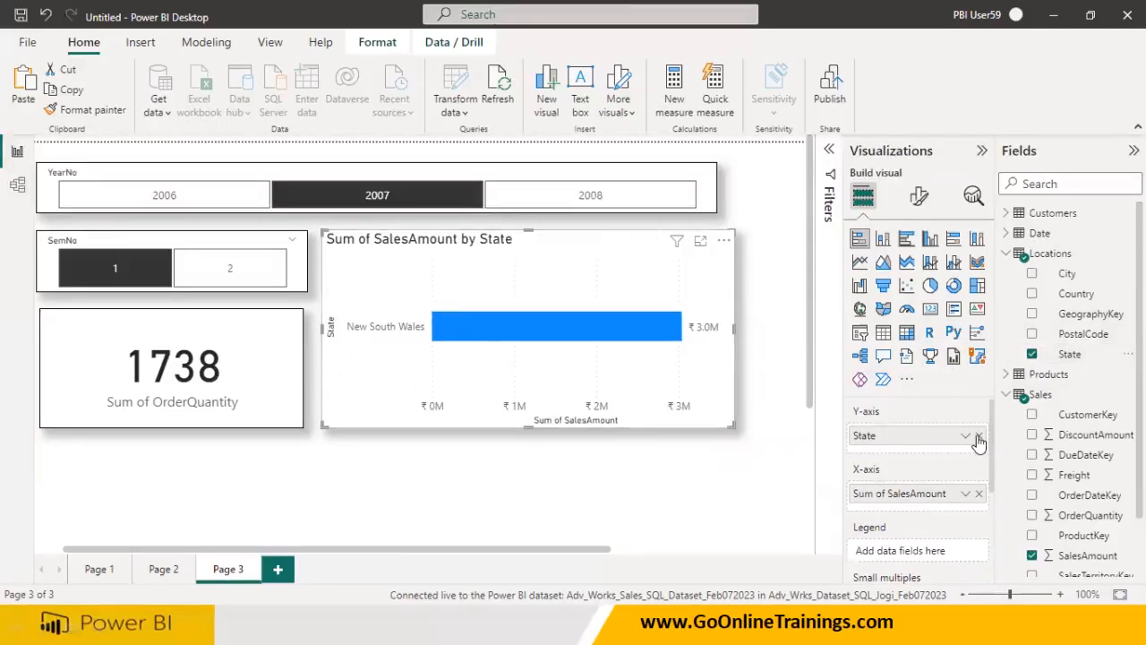
left_click(1032, 354)
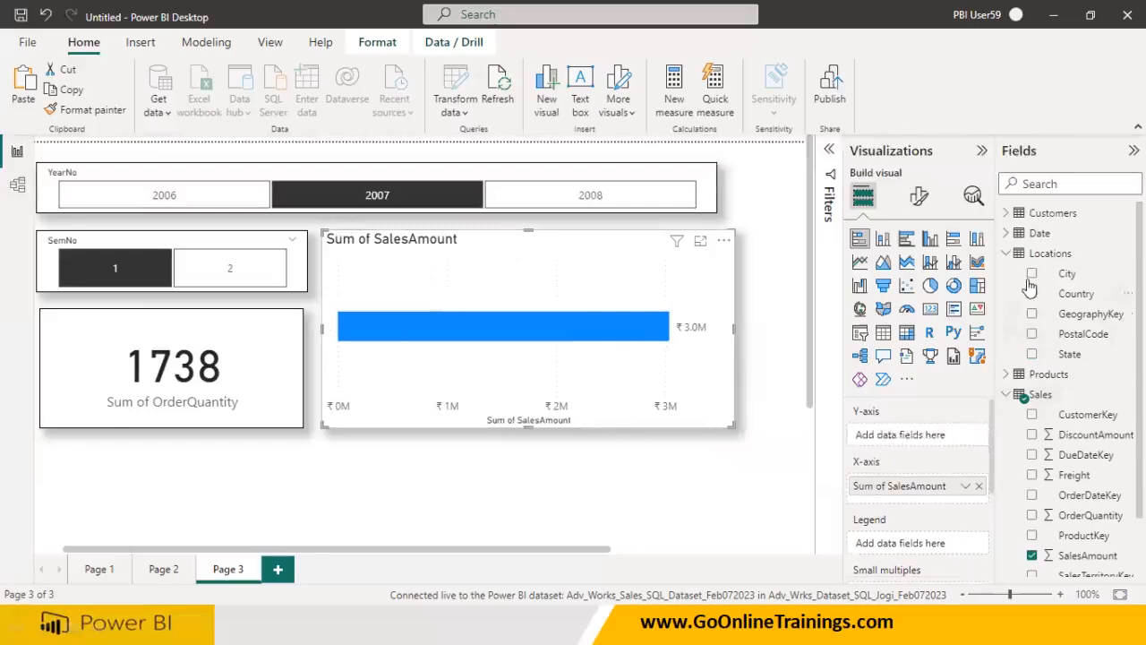
left_click(1033, 274)
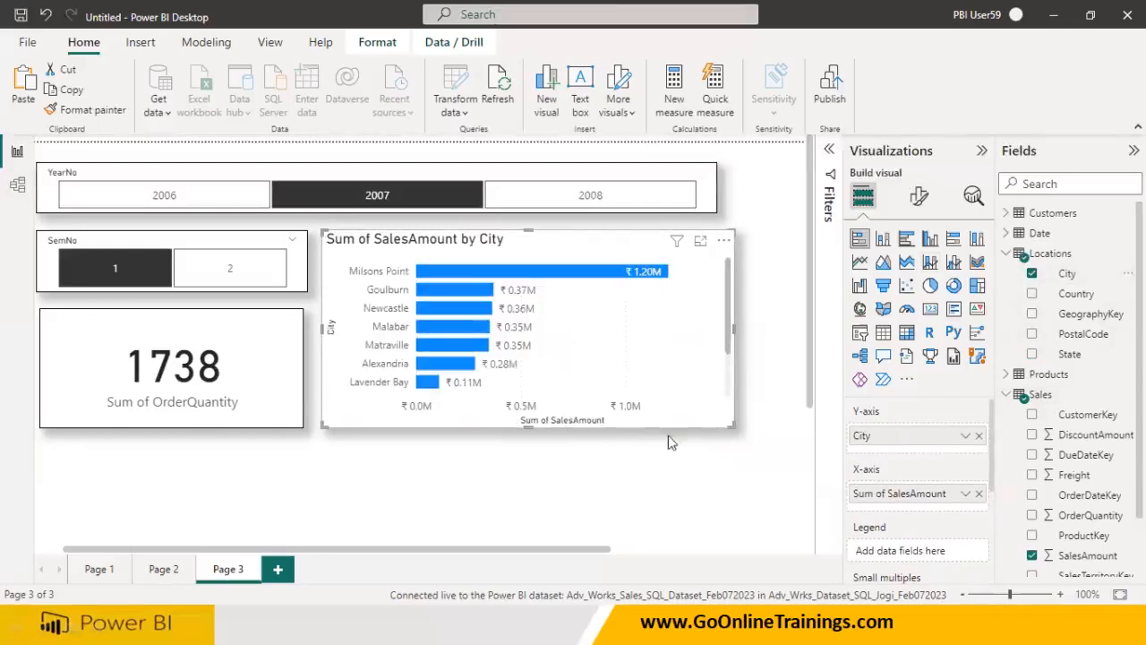
Clear the YearNo and SemNo slicer selections so the card and the city chart are unfiltered
left_click_drag(730, 344, 732, 310)
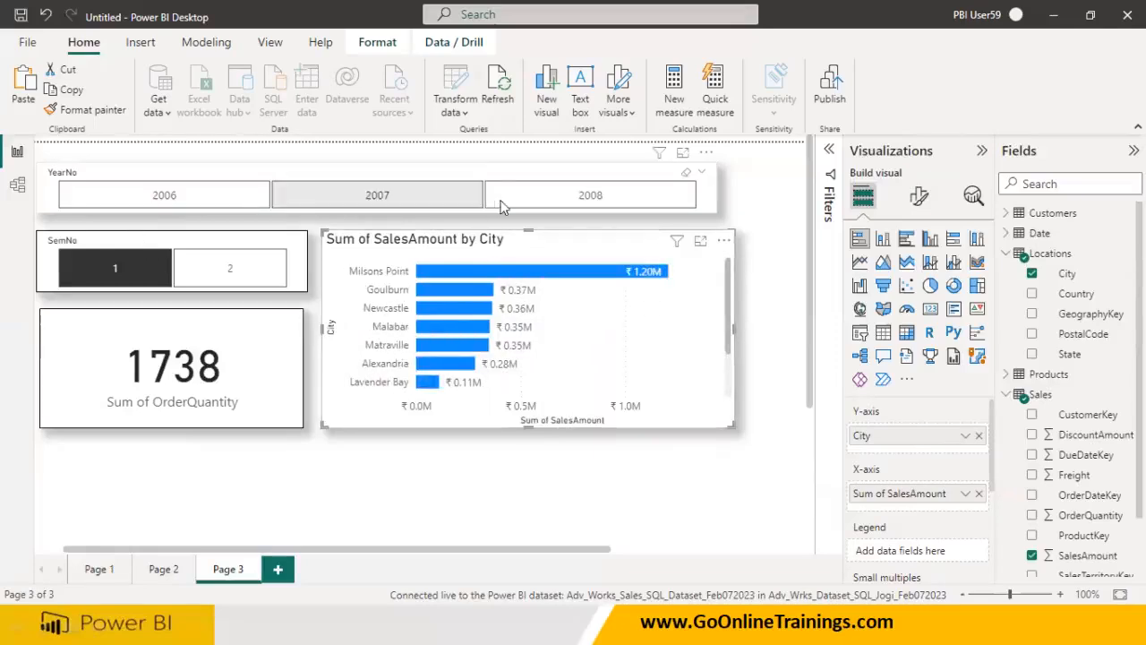
left_click(686, 173)
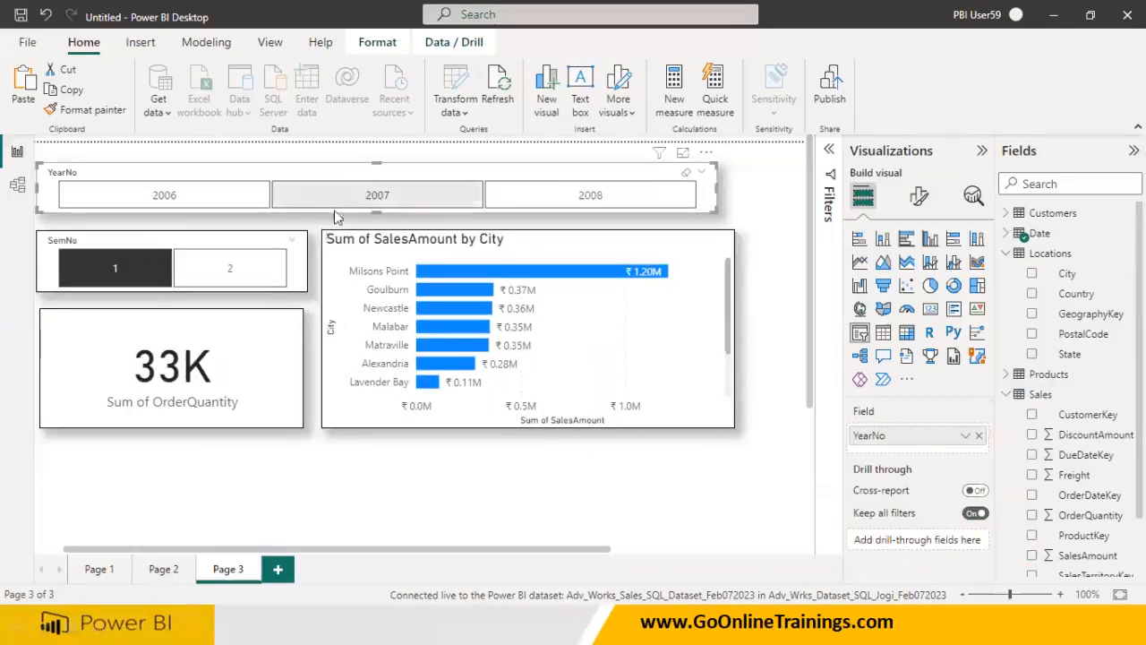
left_click(278, 246)
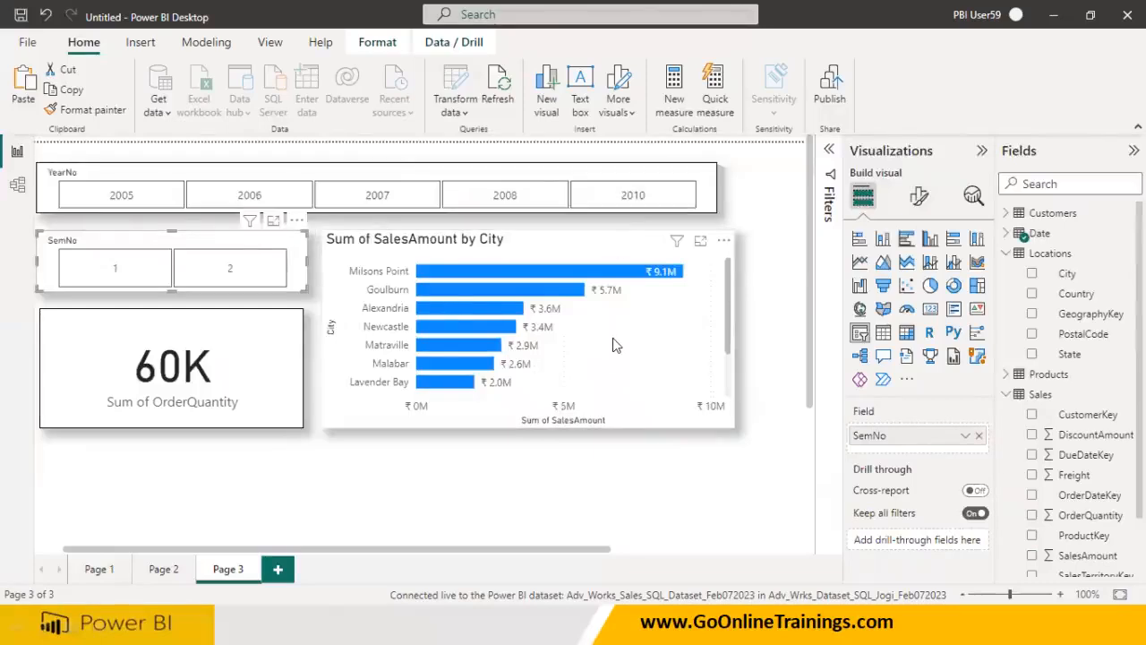
scroll(524, 443, "down", 4)
scroll(523, 443, "up", 4)
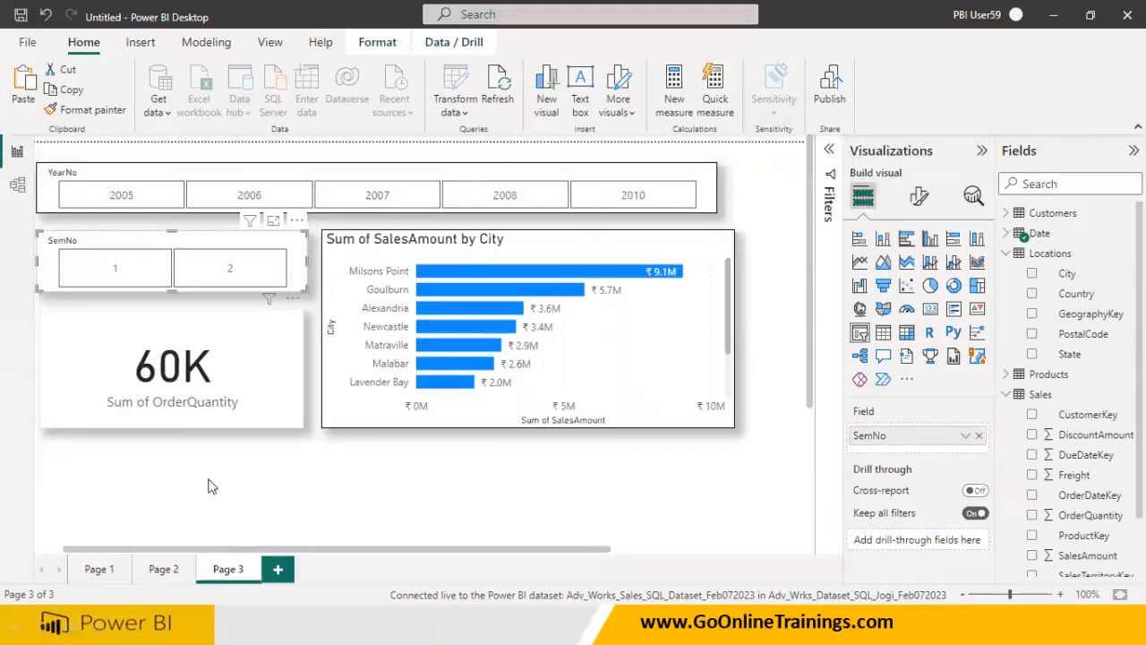
Duplicate the order quantity card beneath the original and change the original card's field to SalesAmount
left_click(251, 409)
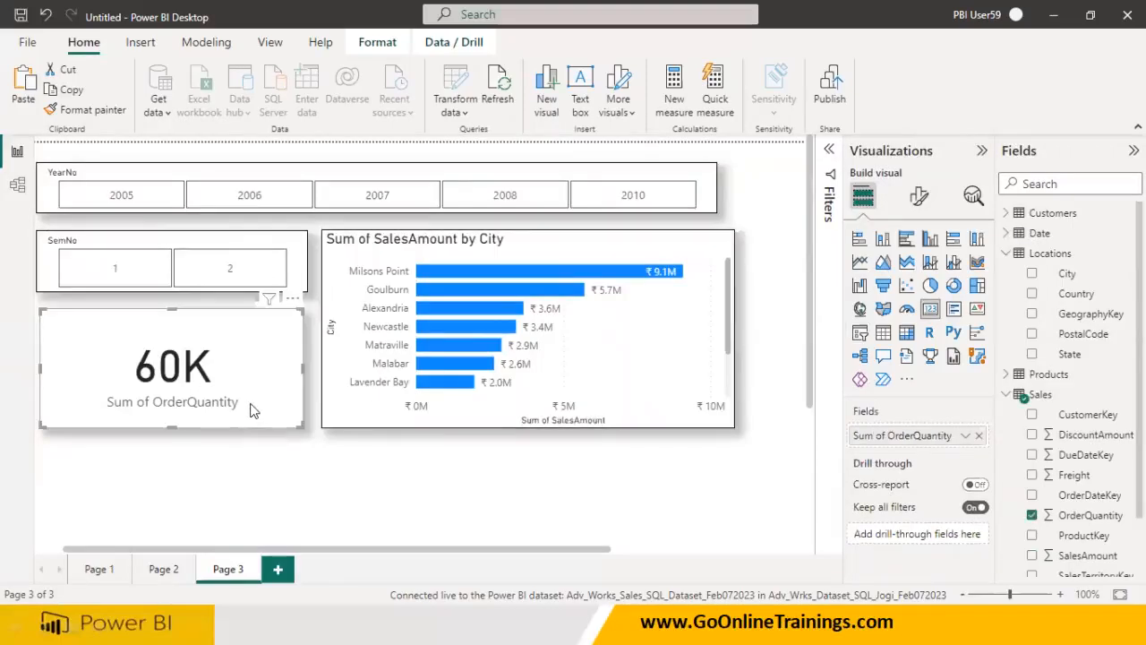
left_click_drag(251, 410, 248, 532)
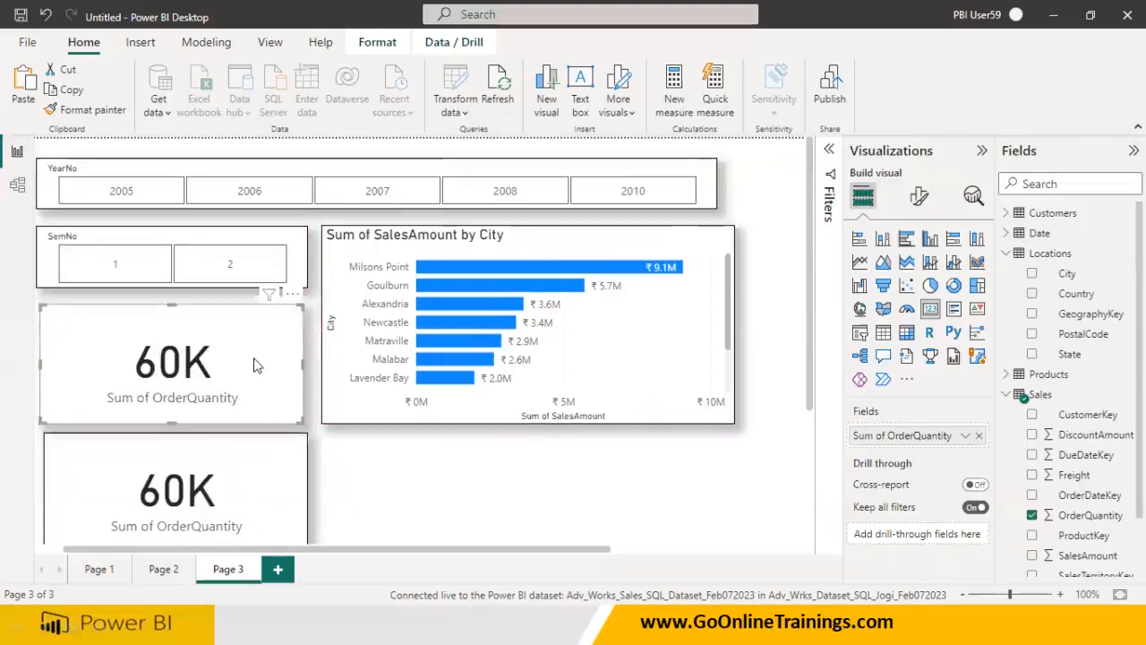
left_click(979, 435)
scroll(1115, 548, "down", 1)
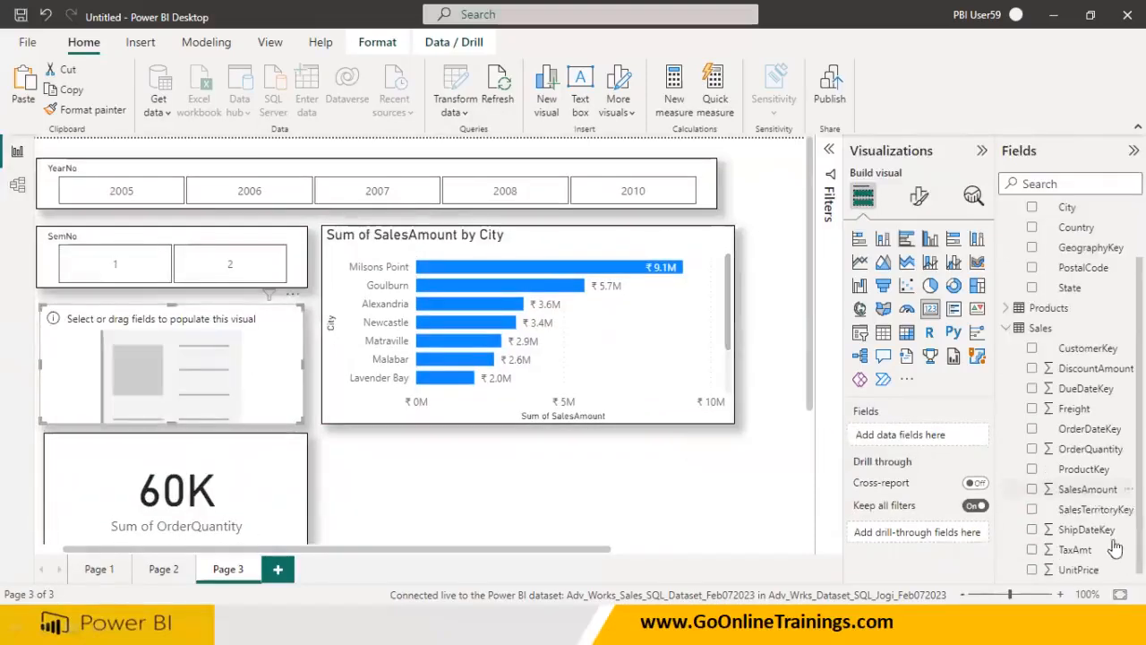
left_click_drag(1087, 489, 240, 369)
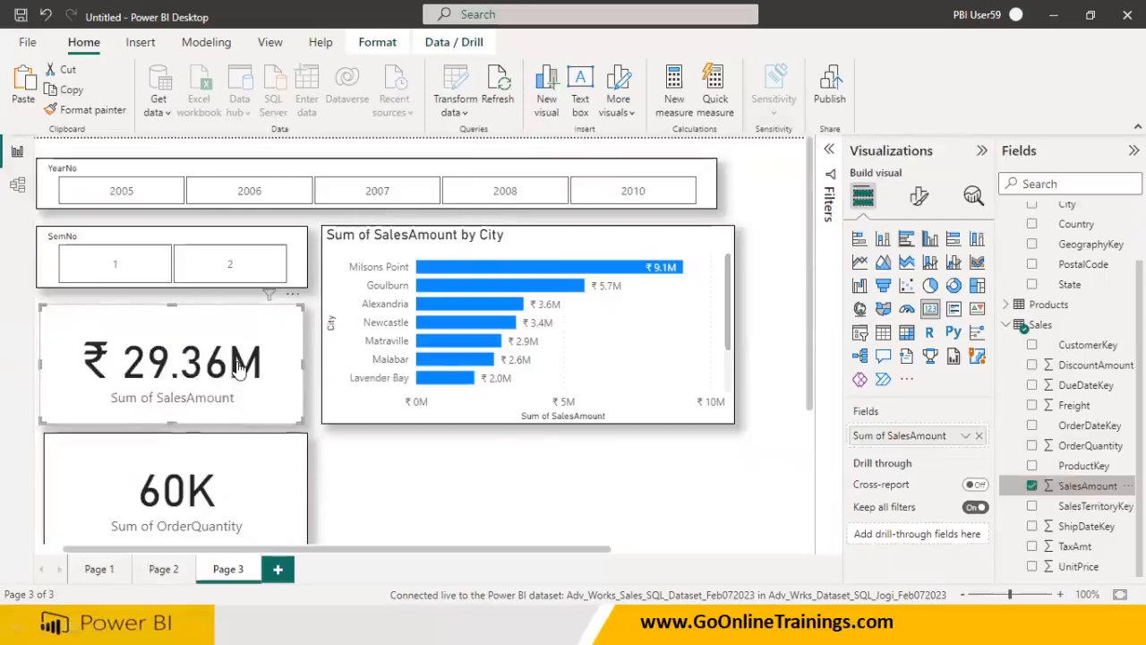
Duplicate the remaining order quantity card and place the copy beside it, beneath the city bar chart
scroll(317, 436, "down", 1)
left_click(267, 427)
key("ctrl+c")
key("ctrl+v")
left_click_drag(289, 428, 543, 412)
left_click(689, 444)
left_click(551, 449)
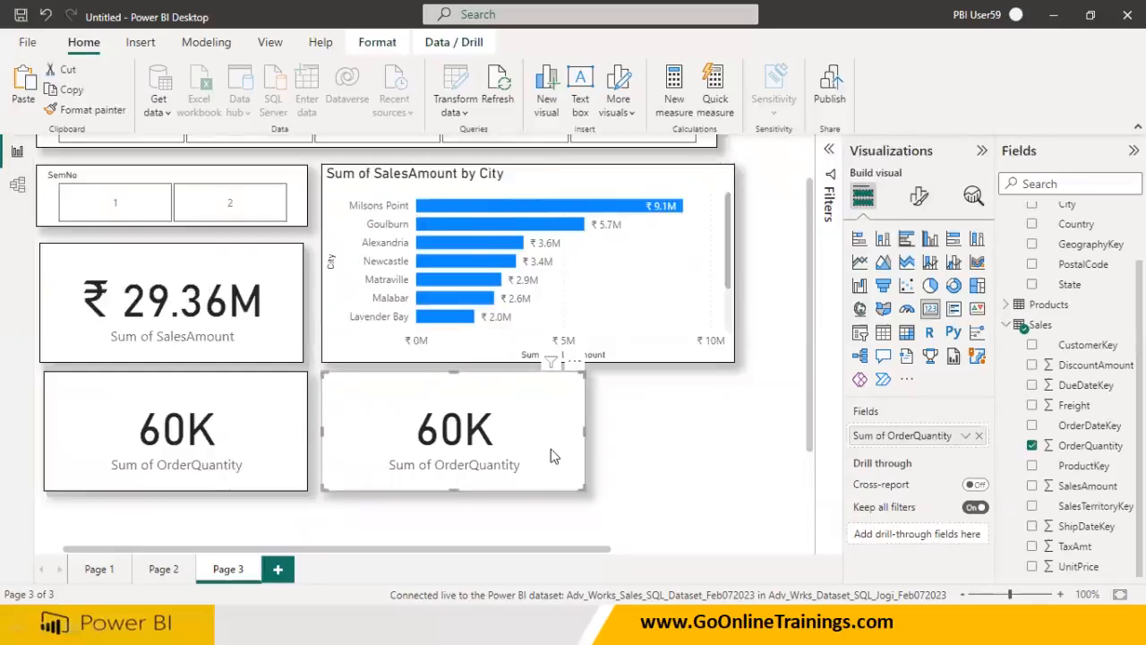
Replace OrderQuantity with TaxAmt in the card beneath the bar chart
left_click(1075, 546)
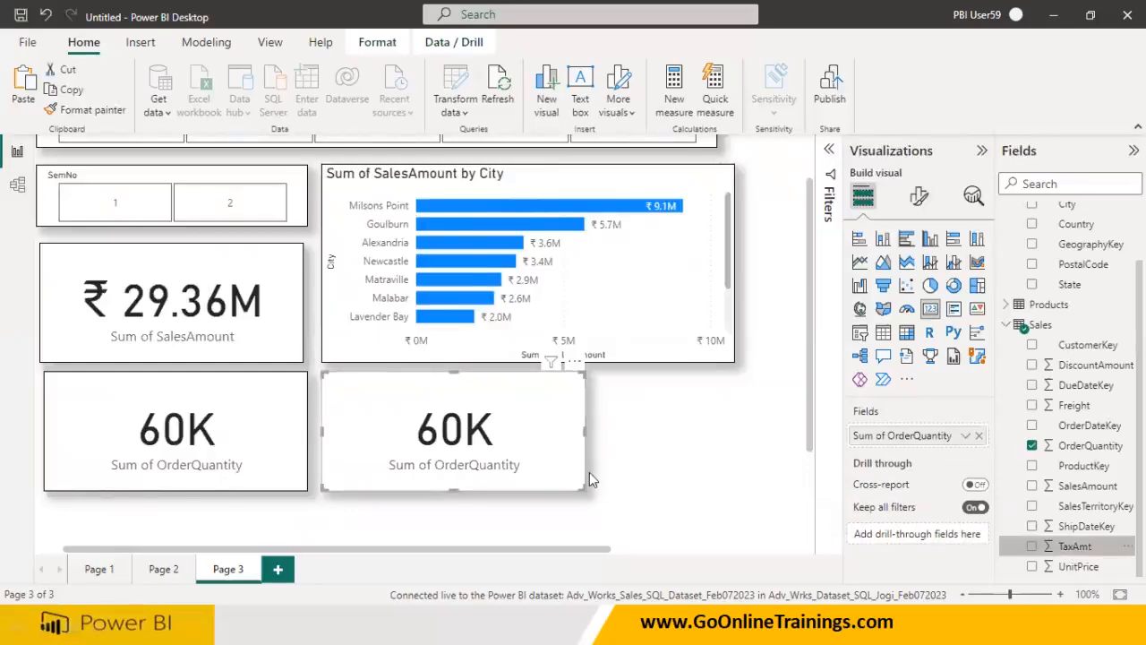
left_click(979, 436)
left_click_drag(1070, 550, 527, 457)
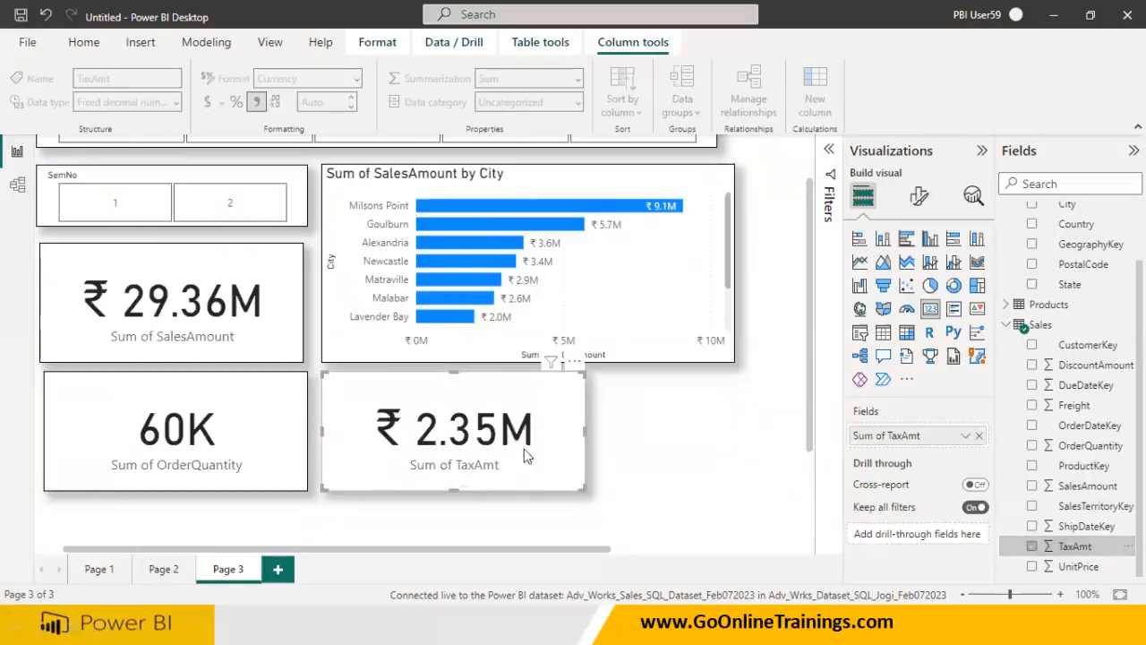
Cycle the YearNo slicer on Page 3 through 2005, 2006, 2007, 2008 and 2010, finishing on 2008
left_click(721, 459)
scroll(721, 460, "up", 1)
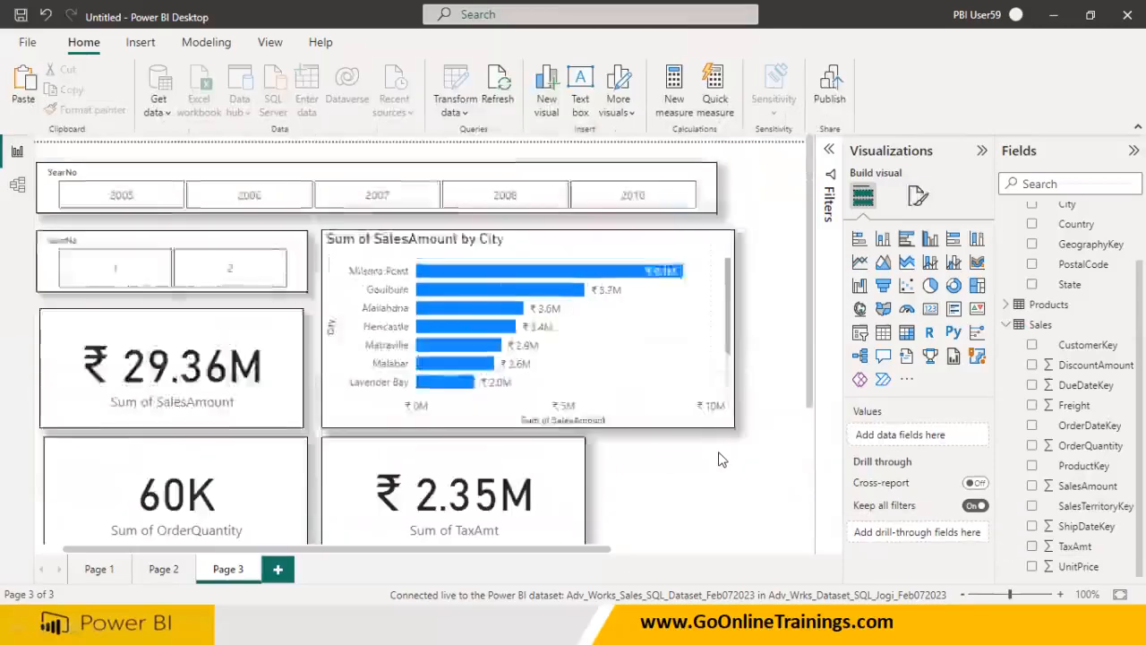
left_click(149, 195)
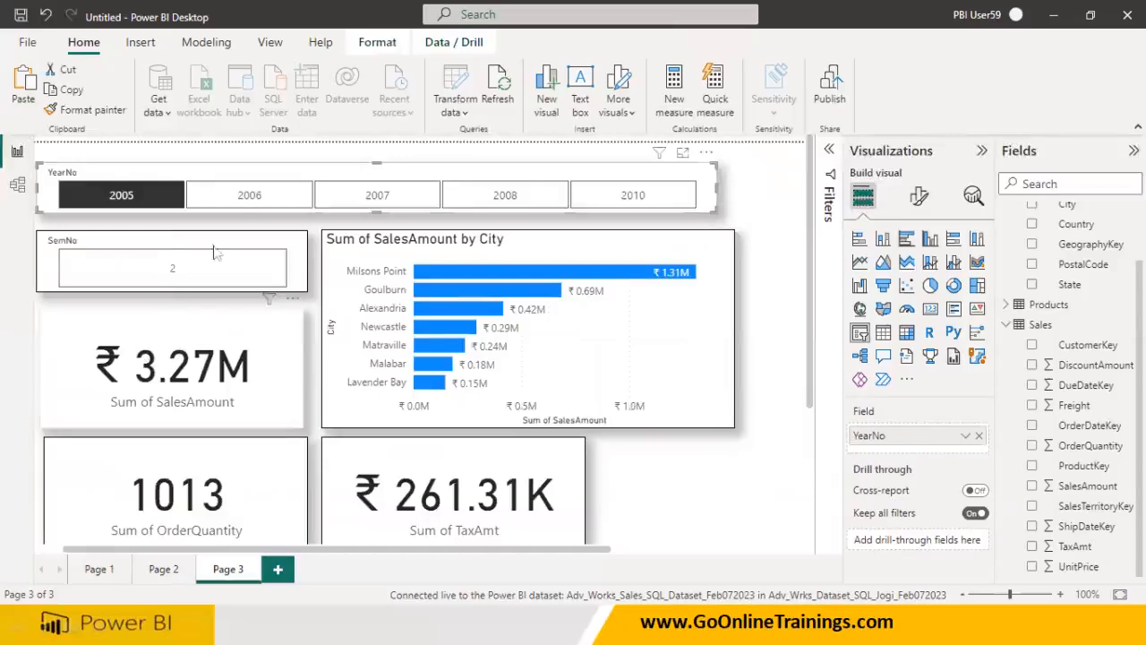
left_click(249, 195)
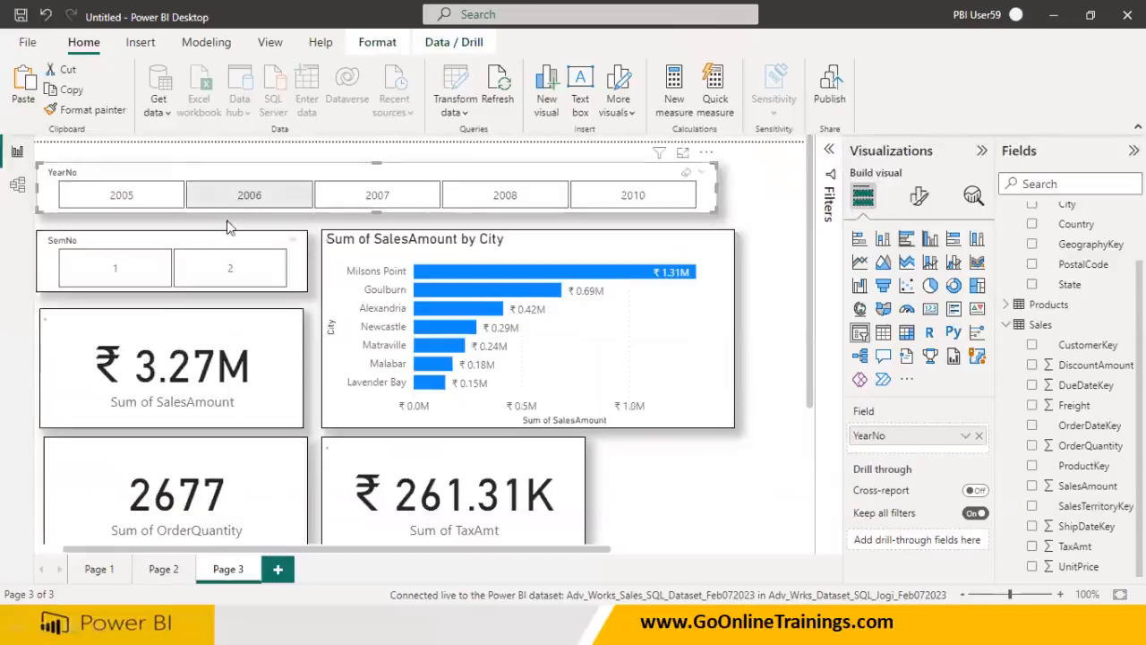
left_click(372, 203)
left_click(509, 195)
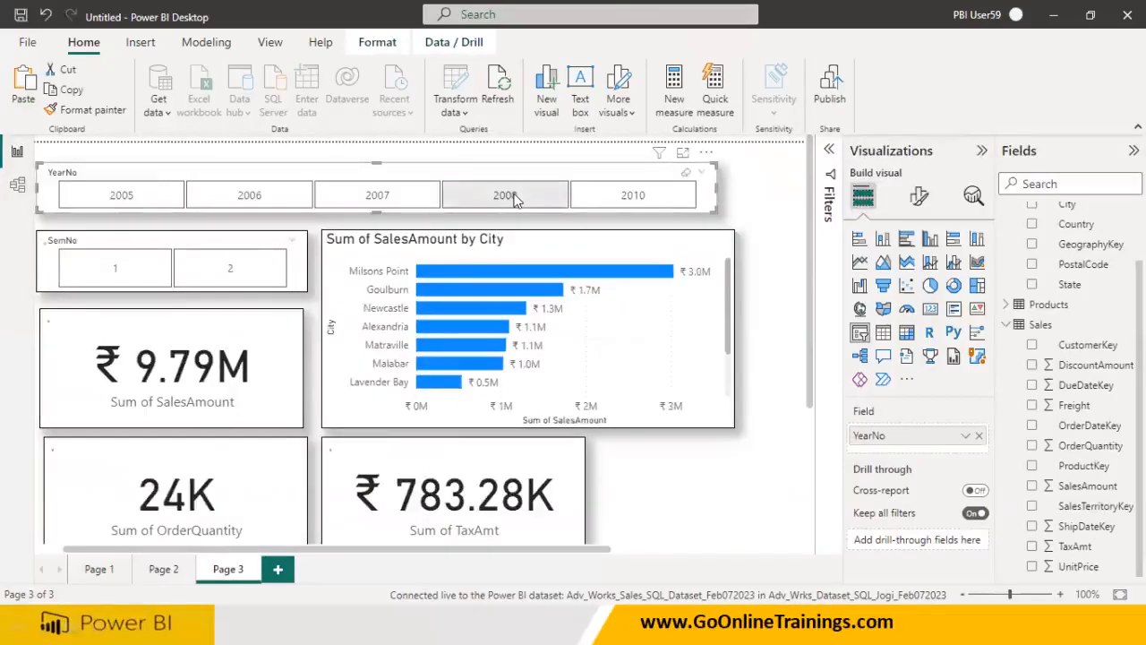
left_click(606, 204)
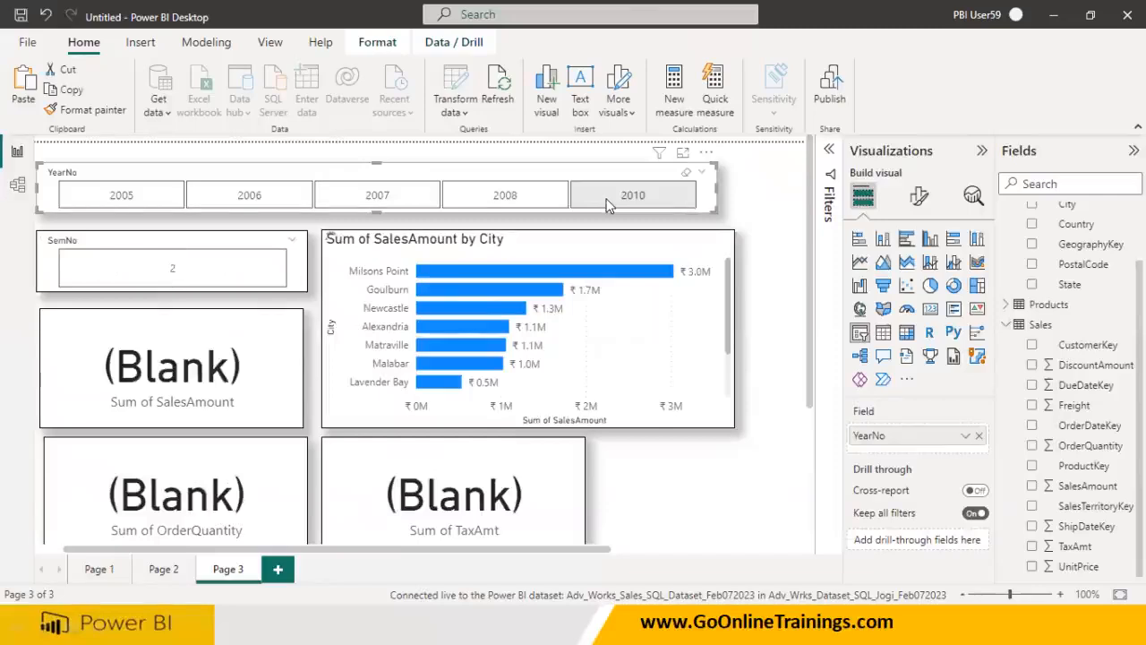
left_click(498, 200)
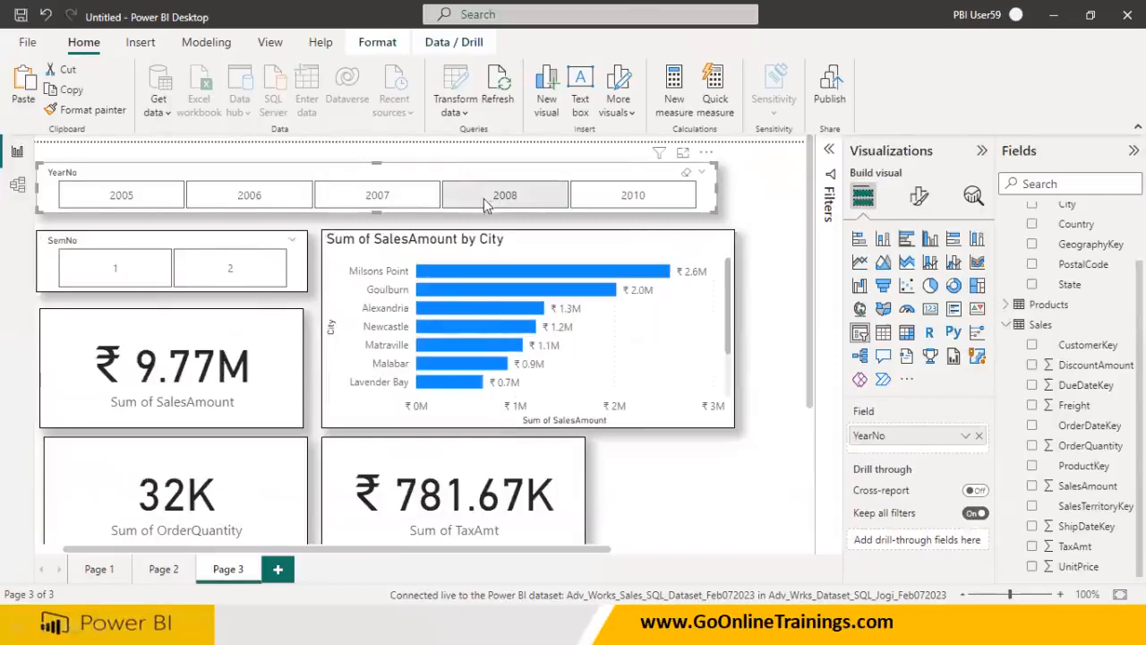
Switch the SemNo slicer between semesters 1 and 2, leaving semester 1 selected
left_click(143, 274)
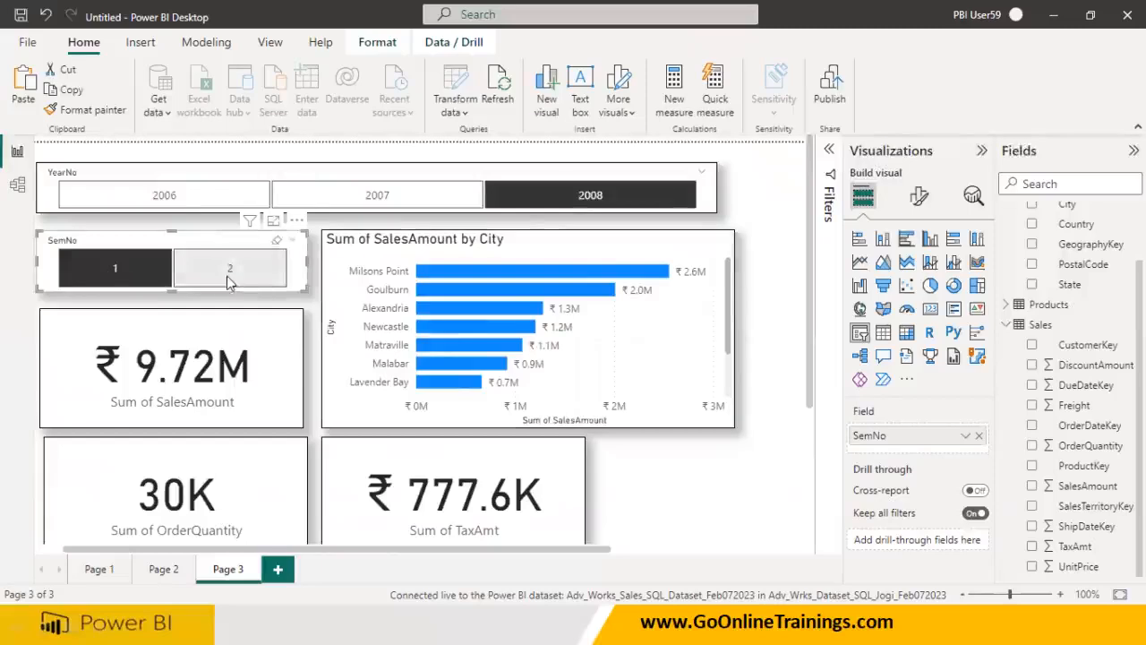
left_click(228, 281)
left_click(134, 282)
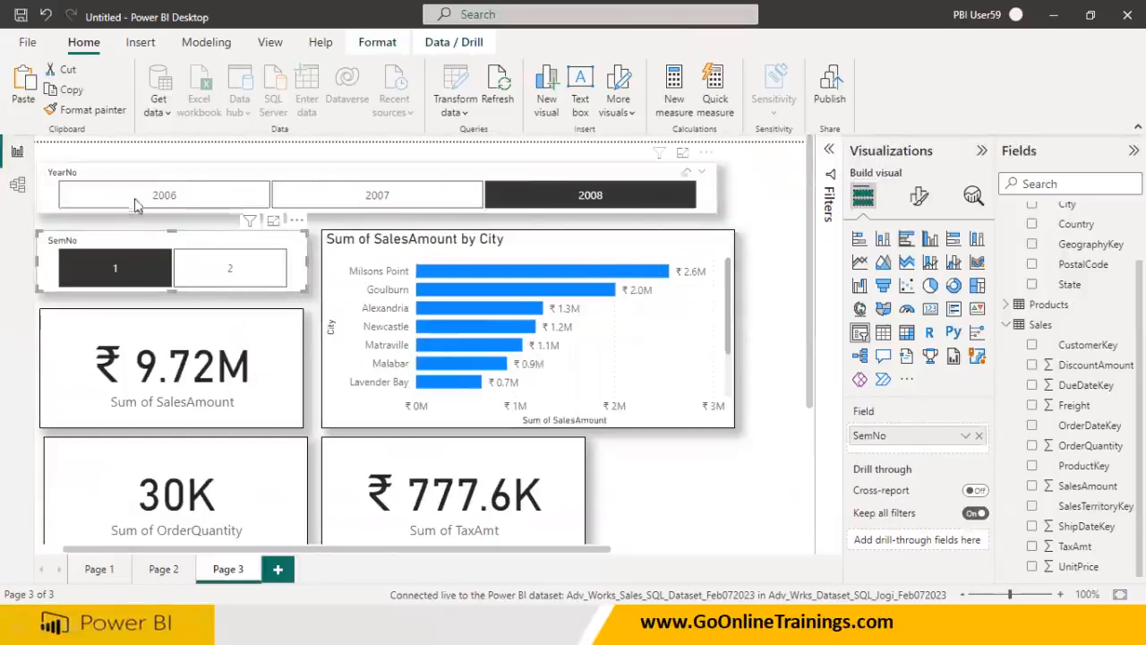
Cycle the YearNo slicer through 2006 and 2007 back to 2008, and widen it to align with the city bar chart's right edge
left_click(259, 202)
left_click(385, 195)
left_click(582, 195)
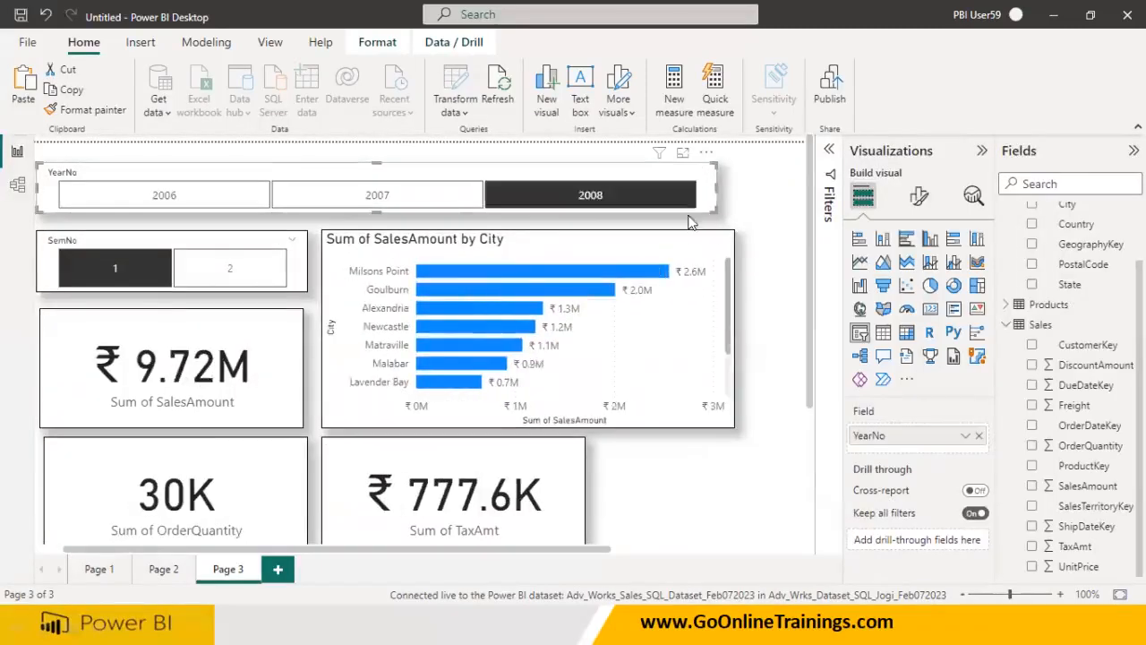
left_click_drag(716, 189, 734, 190)
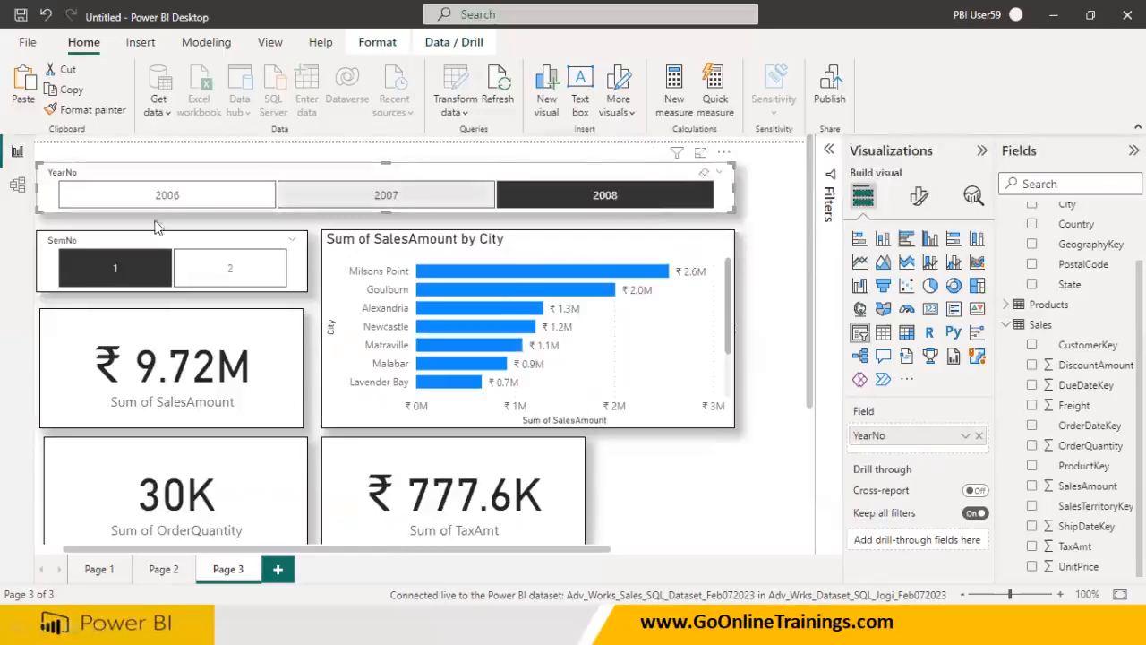
Review Page 1 and Page 2, return to Page 3, and look through the fields of the Products table
left_click(99, 569)
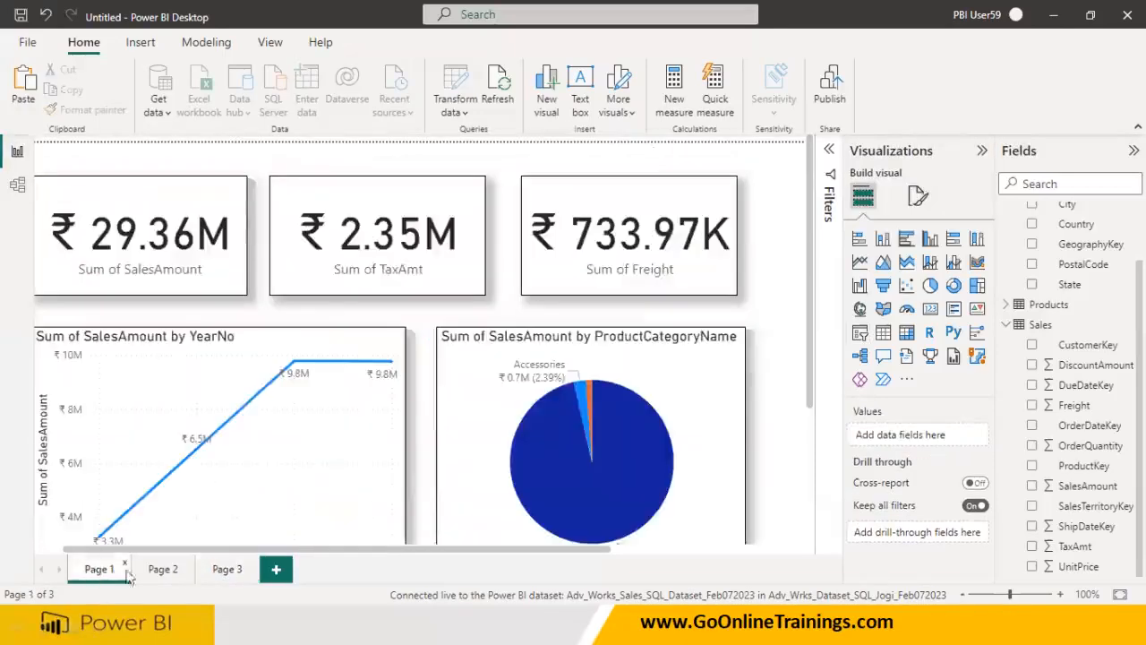
left_click(171, 571)
left_click(224, 577)
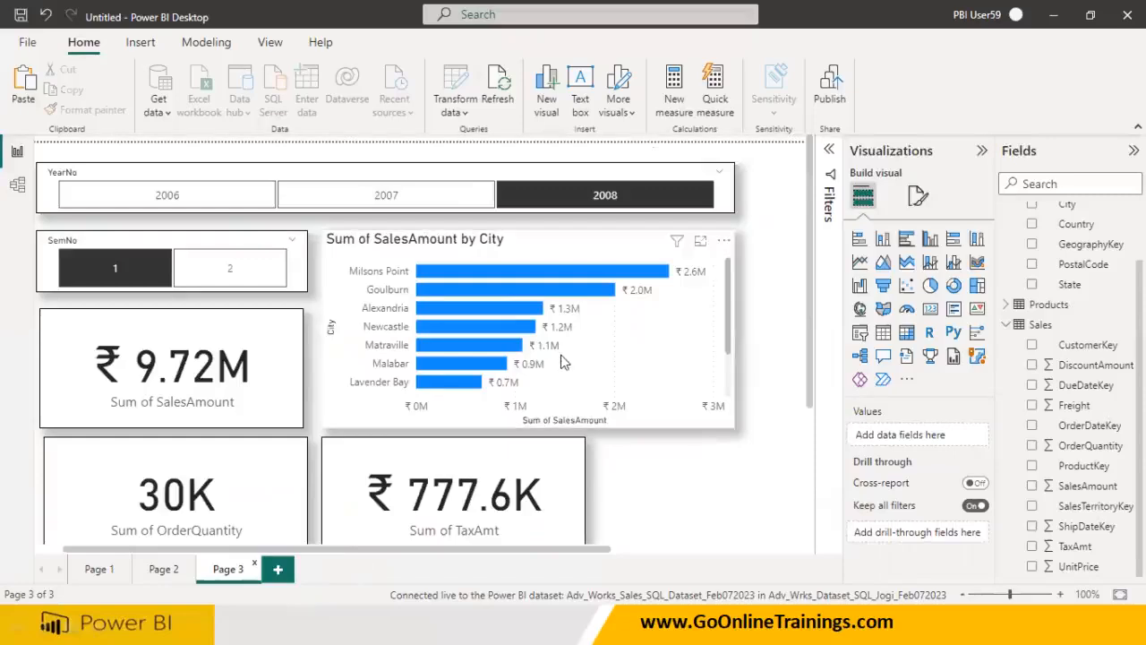
left_click(1006, 304)
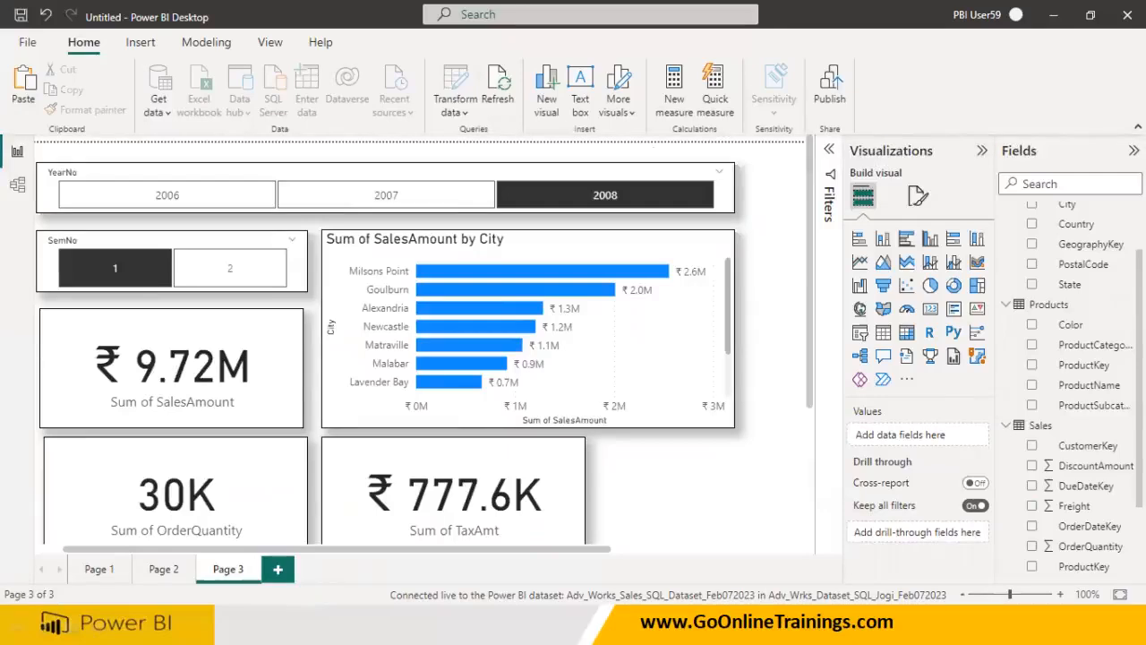
scroll(1115, 229, "up", 1)
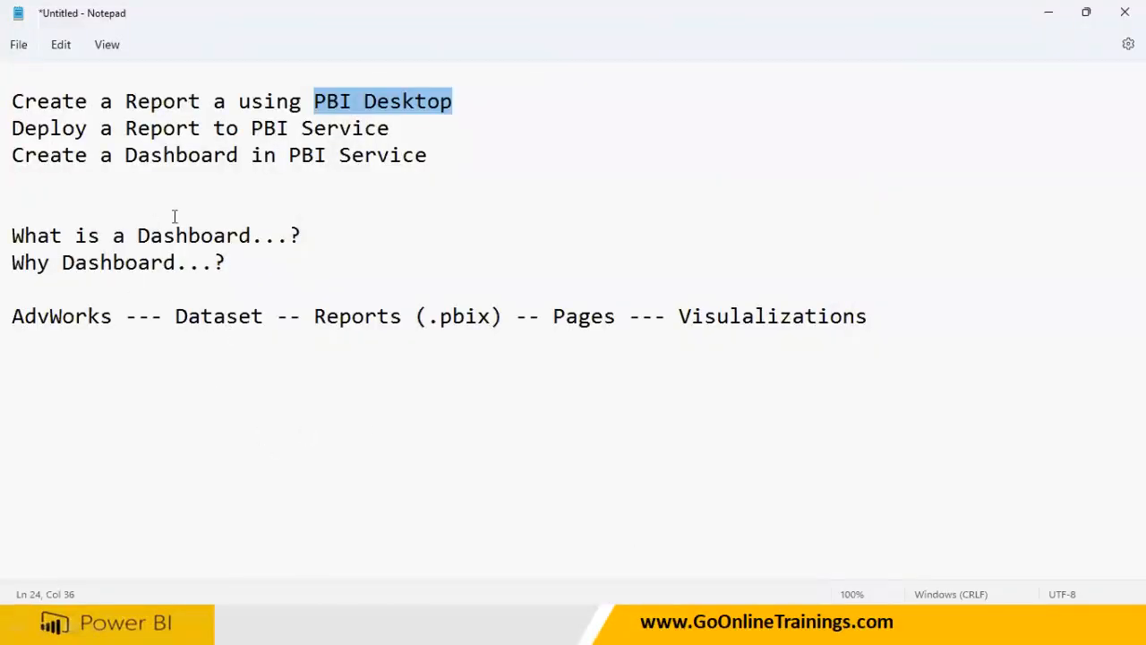
Switch to Notepad and add a "Report" heading with an indented "Detailed Level Info" line below the AdvWorks line
left_click(906, 318)
type("Report")
key("Return")
type("De")
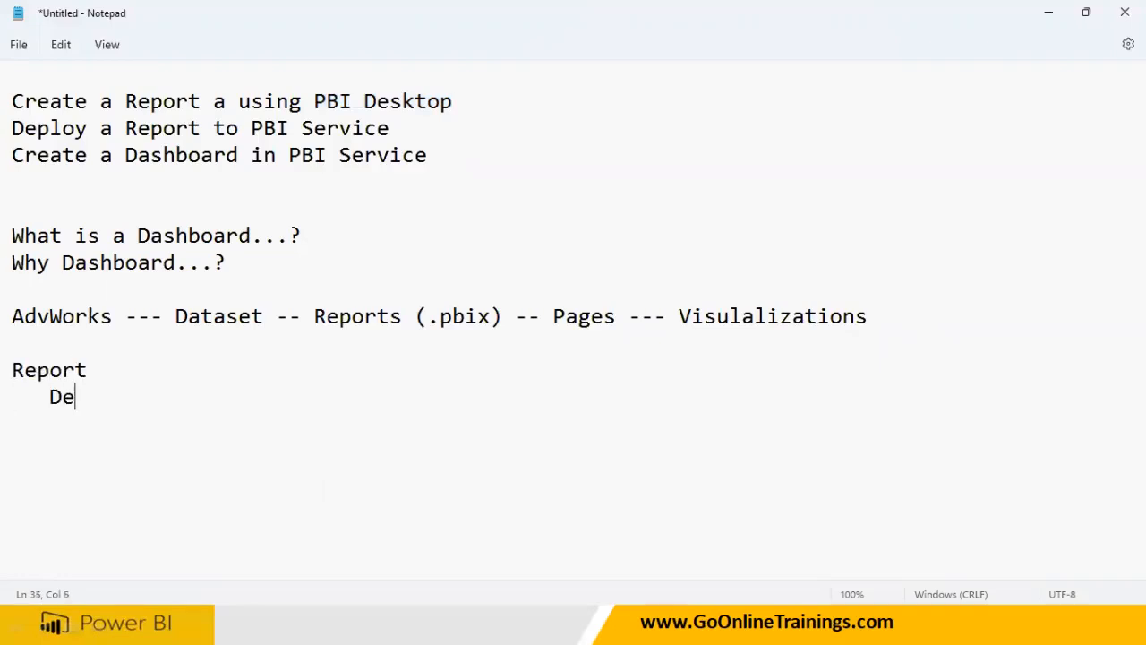
type("tailed Leve;")
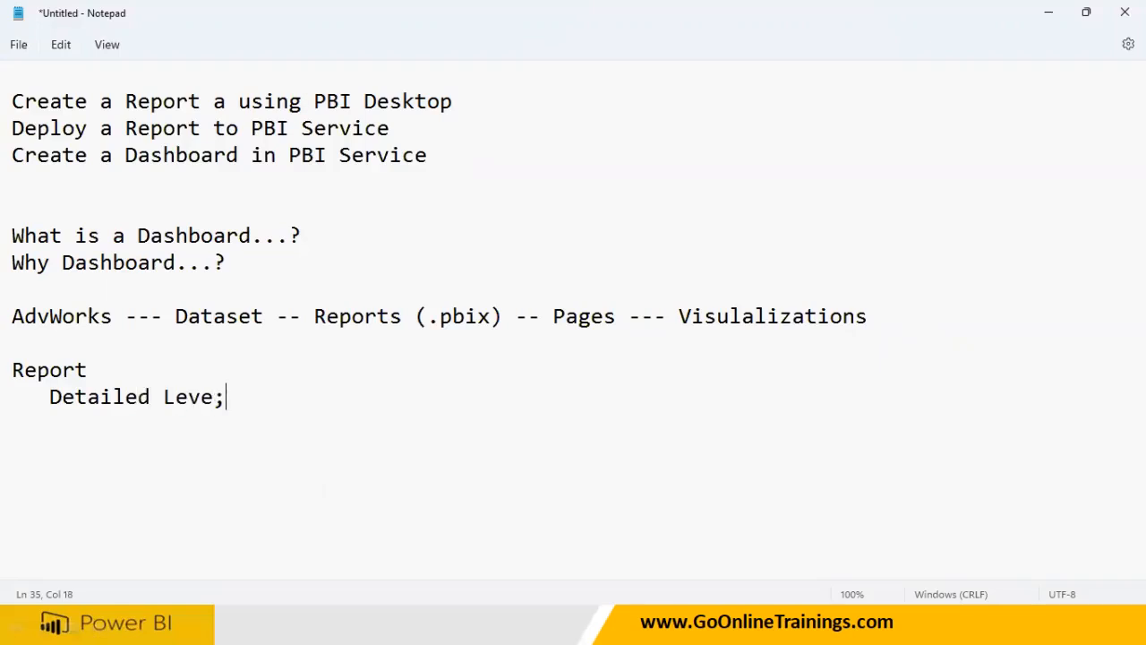
key("BackSpace")
type("l Info")
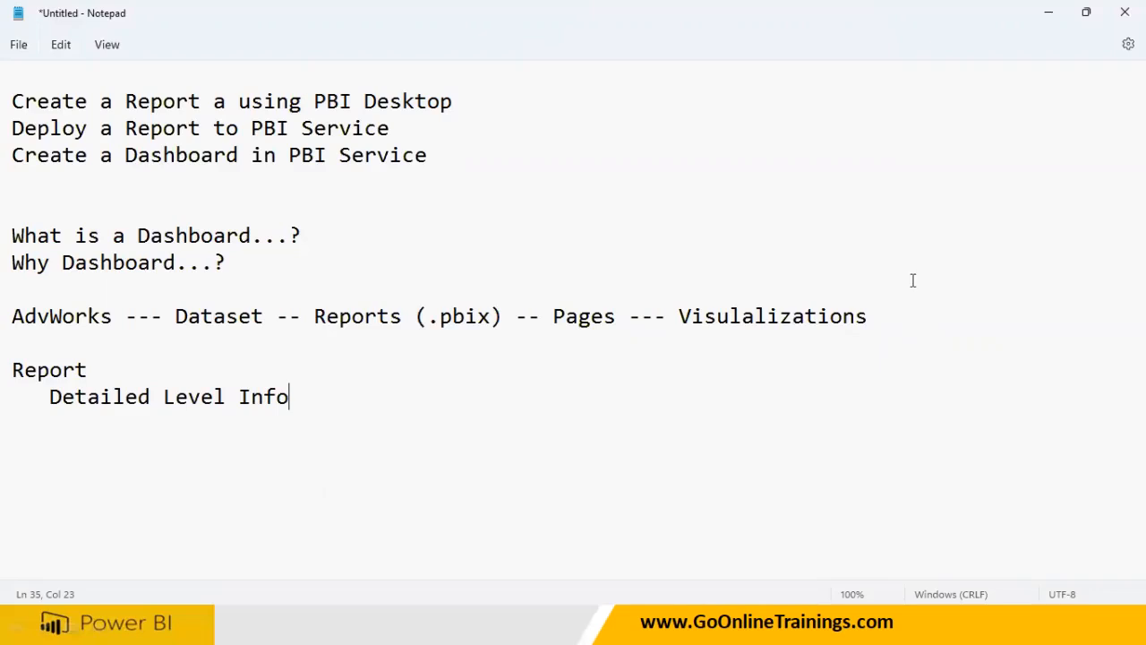
Add a "Dashboard" heading with an indented "High Level Info" line beneath the Report note, and select both lines
key("Return")
key("Return")
type("Dashboard ")
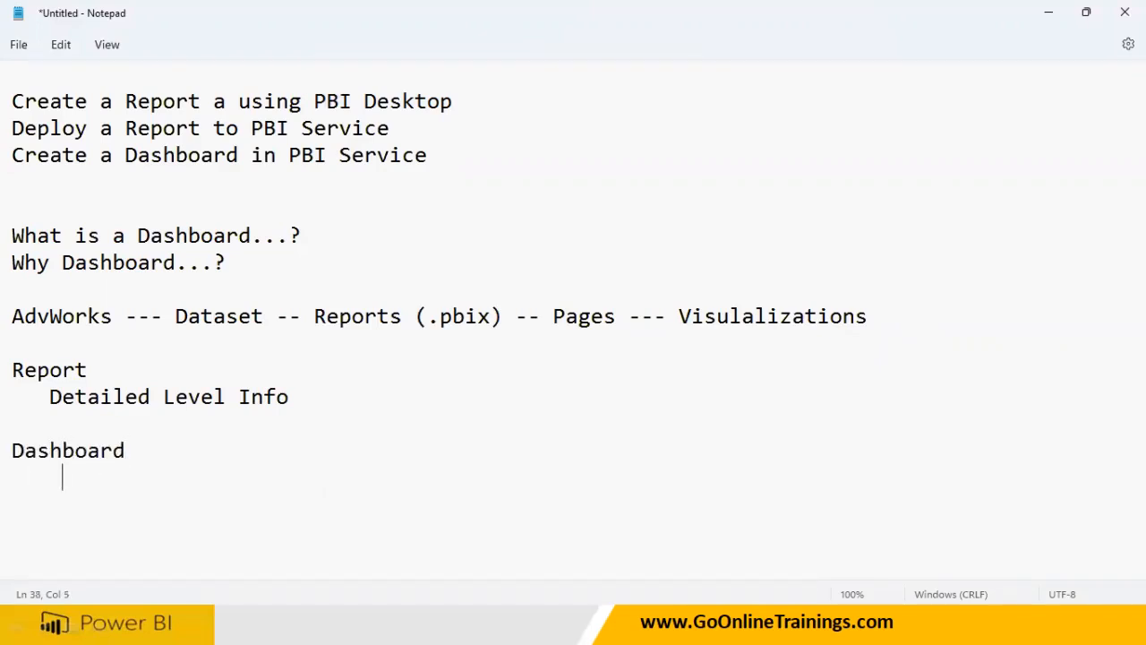
type("    High")
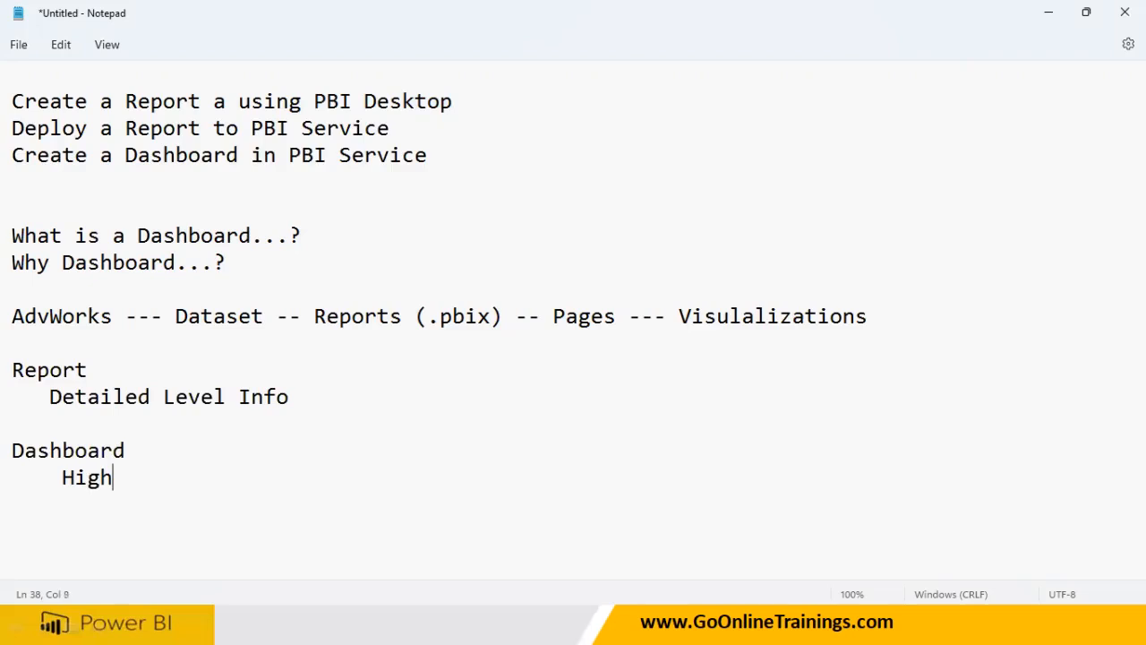
type(" Level Info")
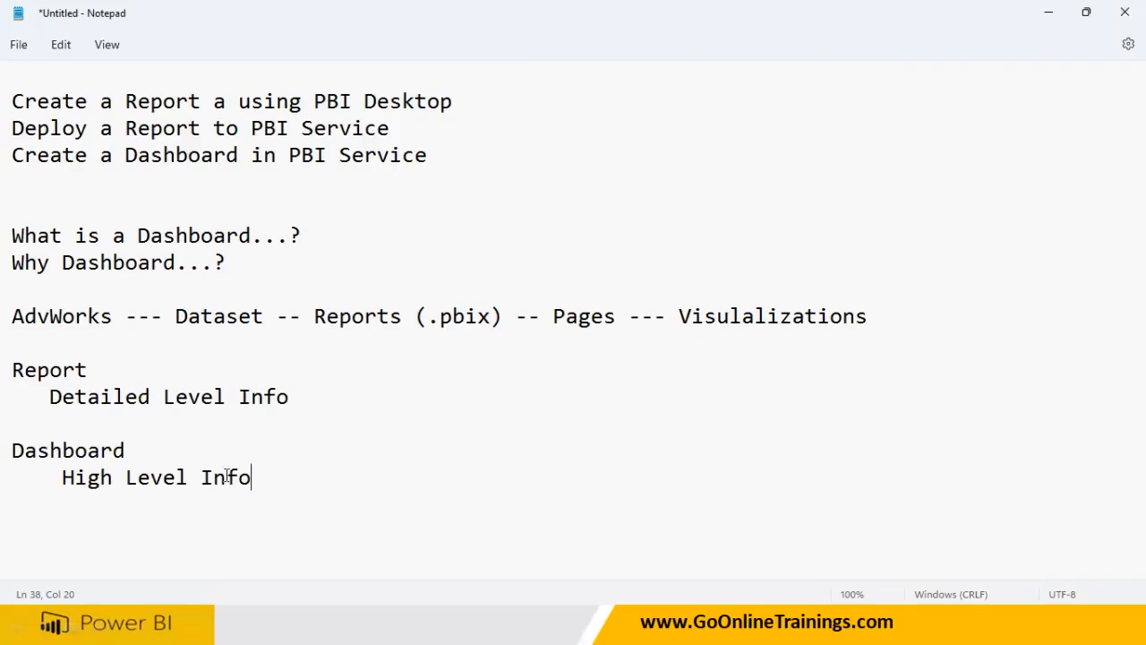
left_click_drag(253, 477, 10, 448)
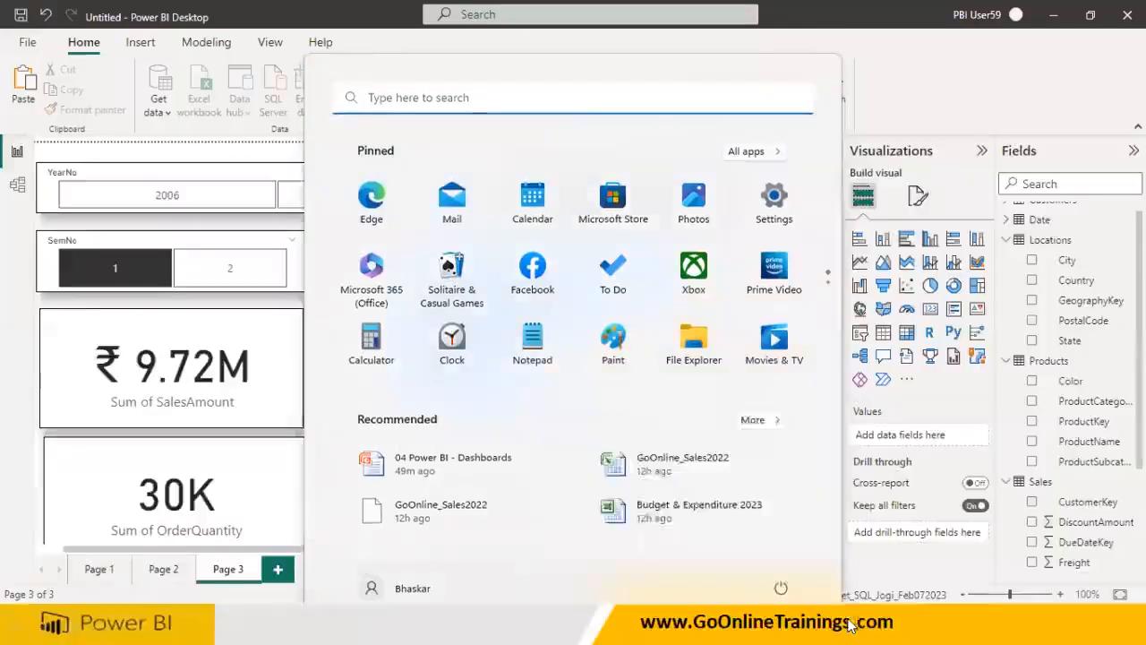
Switch back to Power BI Desktop and look through all three report pages, ending on Page 1
left_click(850, 625)
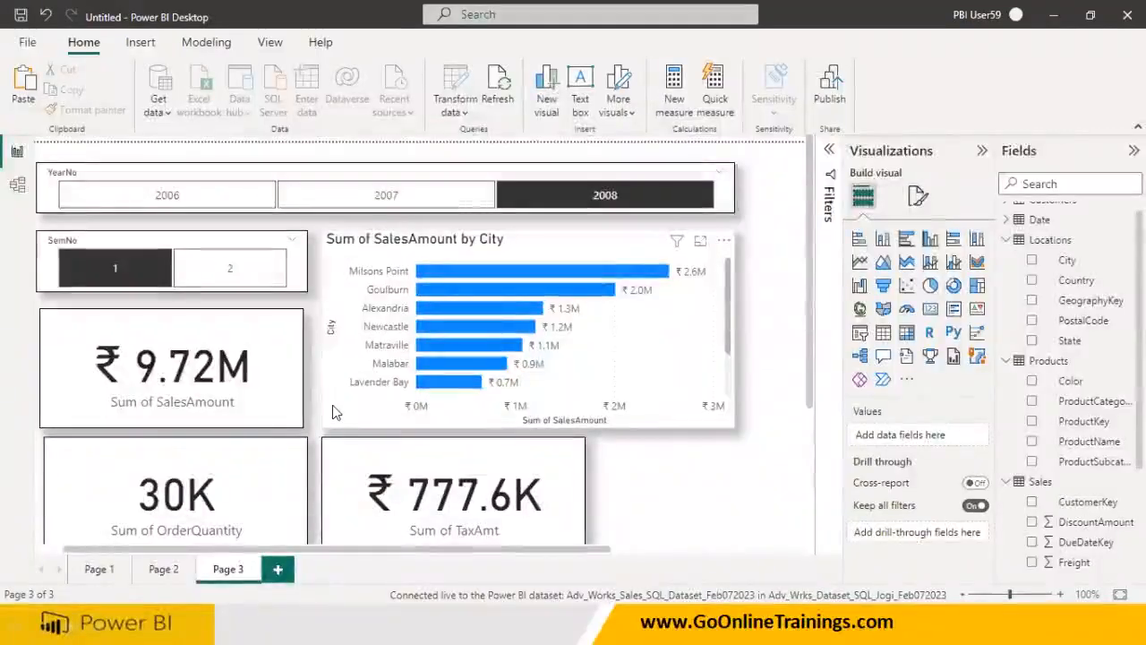
left_click(101, 574)
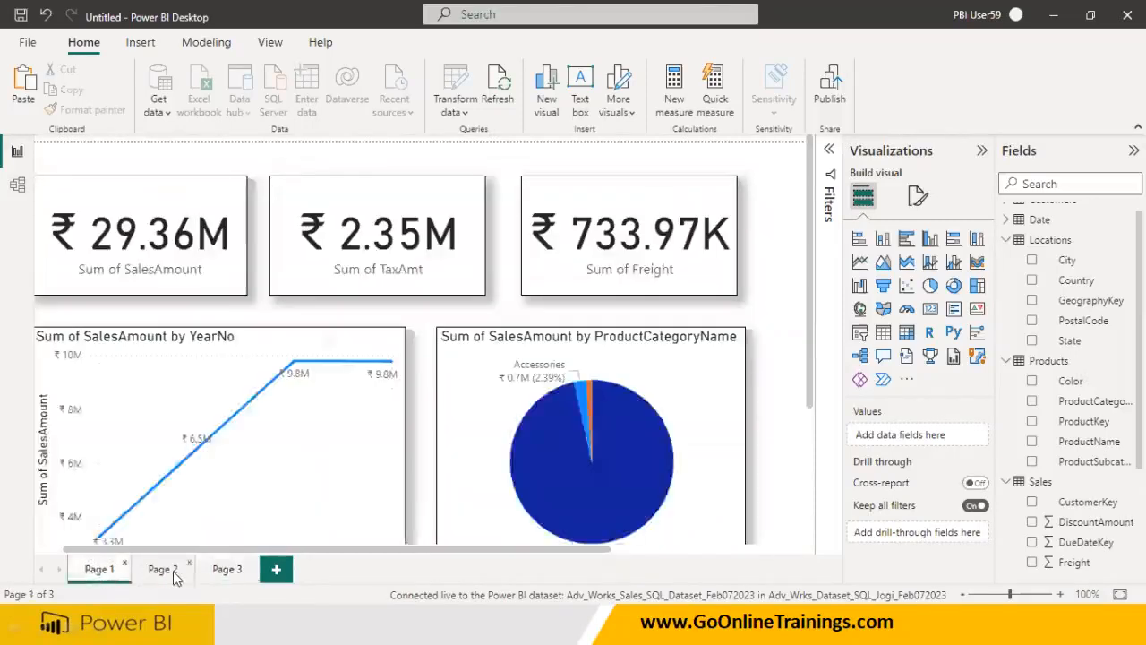
left_click(163, 571)
left_click(229, 570)
left_click(170, 570)
left_click(109, 581)
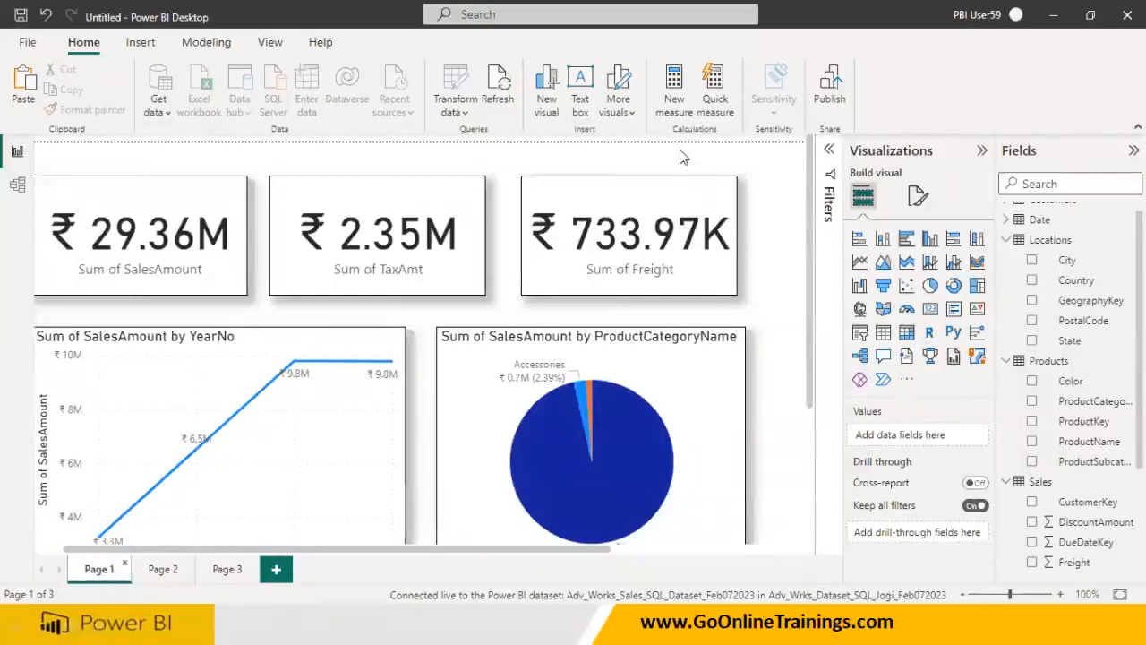
left_click_drag(71, 580, 581, 530)
left_click_drag(627, 500, 664, 542)
mouse_move(679, 493)
left_mouse_down()
mouse_move(796, 459)
mouse_move(907, 464)
mouse_move(950, 411)
mouse_move(990, 403)
left_mouse_up()
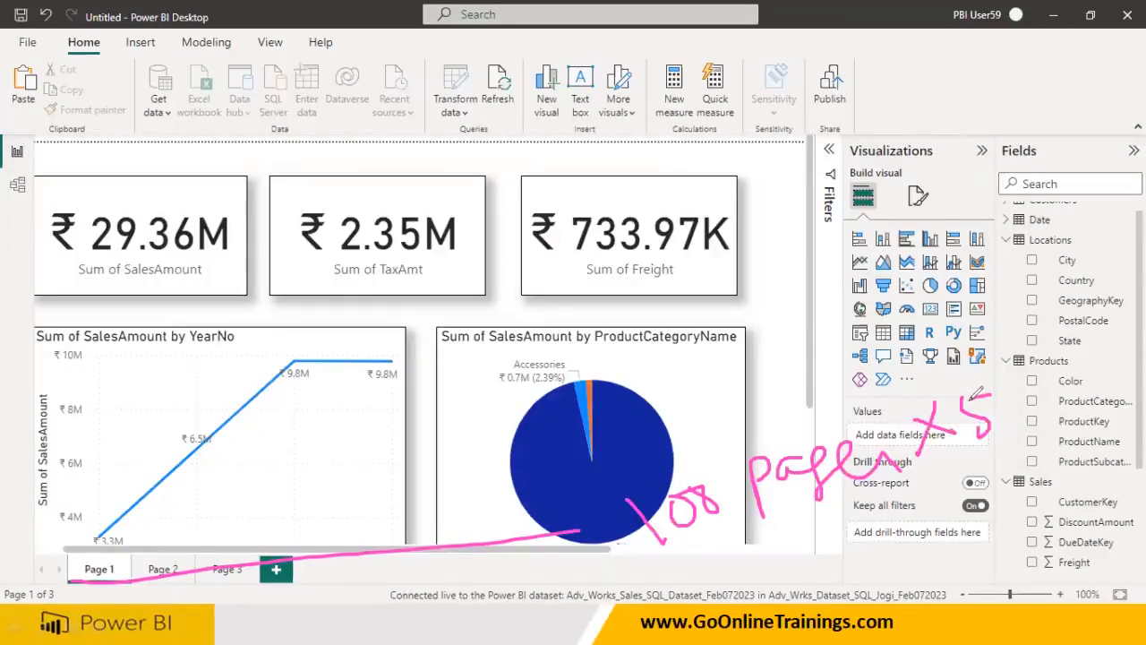
left_click_drag(1022, 367, 1027, 415)
mouse_move(1031, 307)
left_mouse_down()
mouse_move(1020, 336)
mouse_move(1061, 309)
mouse_move(1085, 248)
mouse_move(981, 294)
left_mouse_up()
mouse_move(994, 344)
left_mouse_down()
mouse_move(1066, 231)
mouse_move(1013, 208)
left_mouse_up()
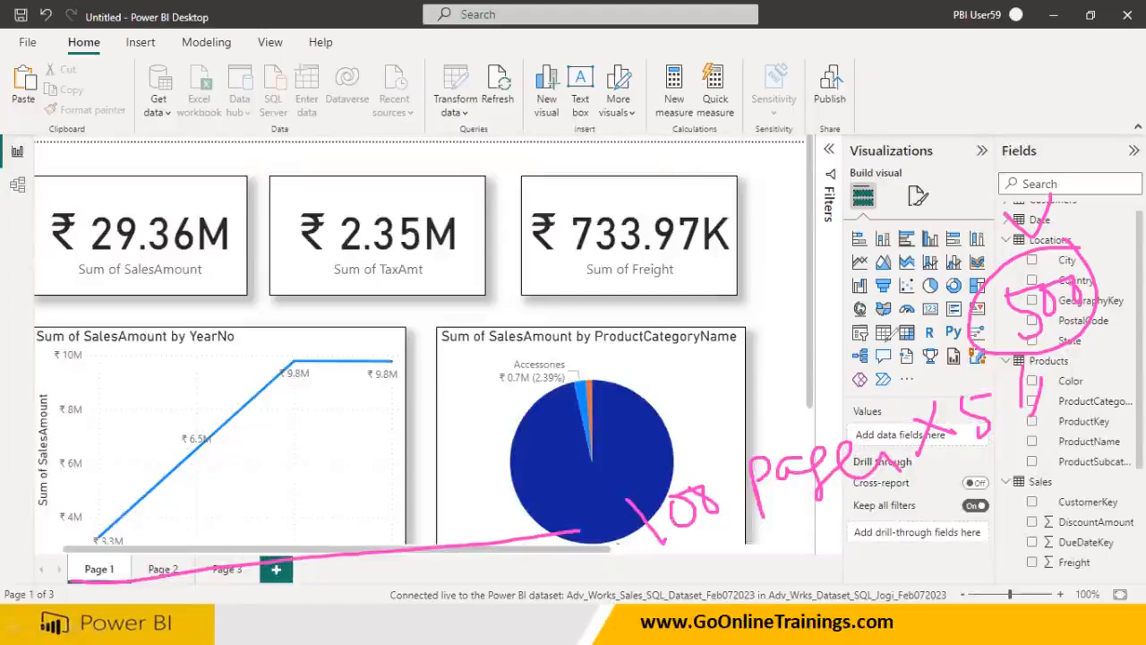
left_click_drag(775, 517, 694, 556)
left_click_drag(678, 385, 743, 329)
left_click_drag(718, 290, 759, 259)
left_click_drag(961, 461, 1011, 440)
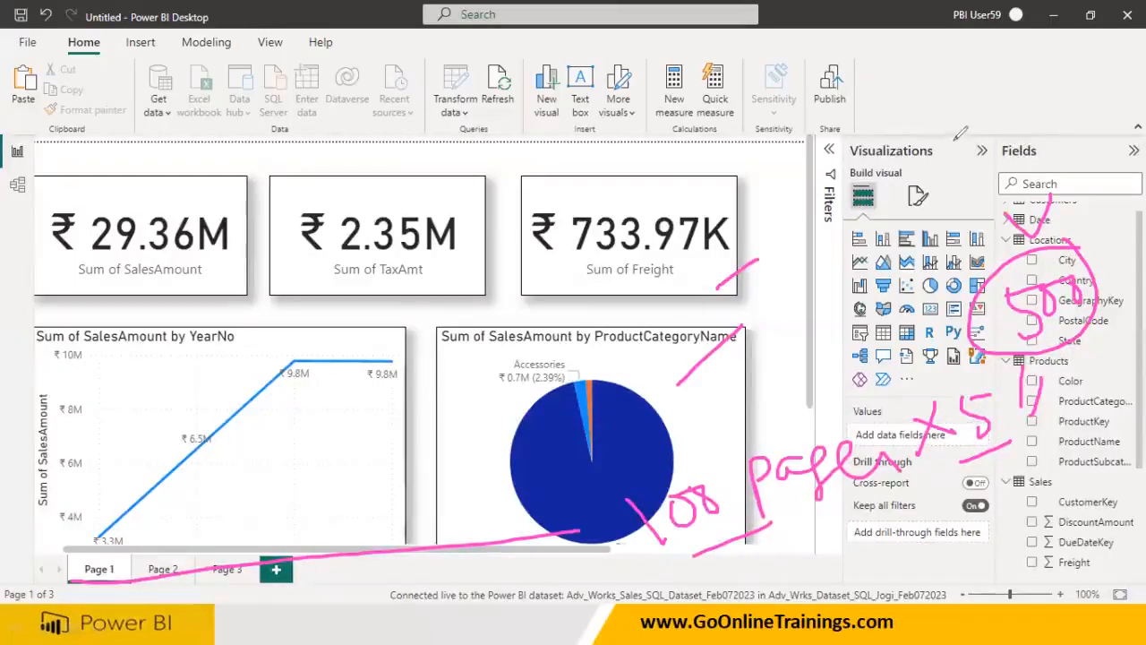
mouse_move(983, 67)
left_mouse_down()
mouse_move(994, 71)
mouse_move(995, 153)
left_mouse_up()
left_click_drag(1005, 114, 961, 139)
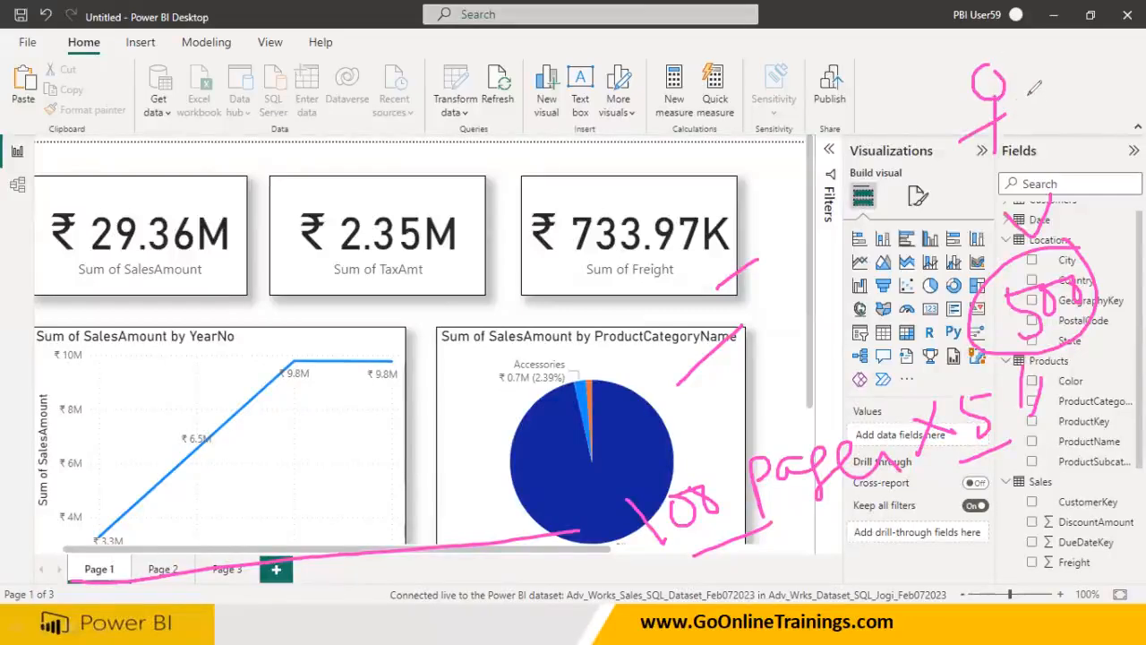
mouse_move(1031, 63)
left_mouse_down()
mouse_move(1085, 114)
mouse_move(1119, 89)
mouse_move(1119, 59)
mouse_move(1029, 62)
left_mouse_up()
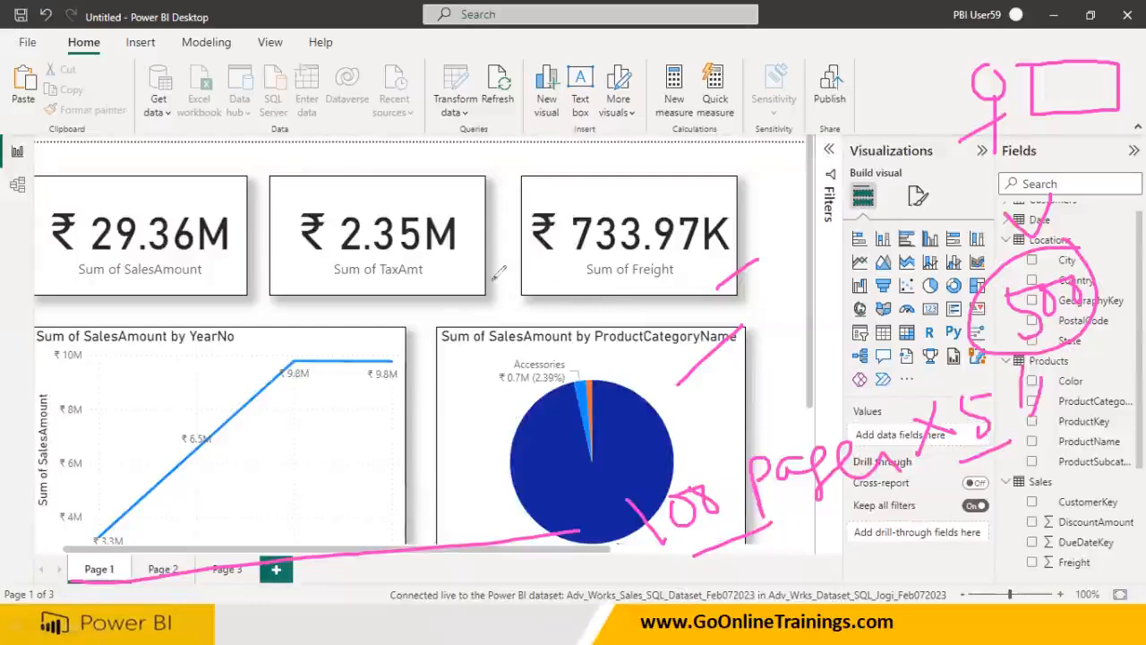
mouse_move(91, 291)
left_mouse_down()
mouse_move(204, 183)
mouse_move(45, 231)
mouse_move(119, 304)
mouse_move(158, 288)
left_mouse_up()
mouse_move(188, 202)
left_mouse_down()
mouse_move(436, 150)
mouse_move(1044, 151)
left_mouse_up()
left_click_drag(1036, 87, 1056, 70)
mouse_move(89, 392)
left_mouse_down()
mouse_move(85, 524)
mouse_move(309, 532)
mouse_move(338, 313)
mouse_move(143, 385)
mouse_move(234, 376)
left_mouse_up()
left_click_drag(1074, 81, 1094, 66)
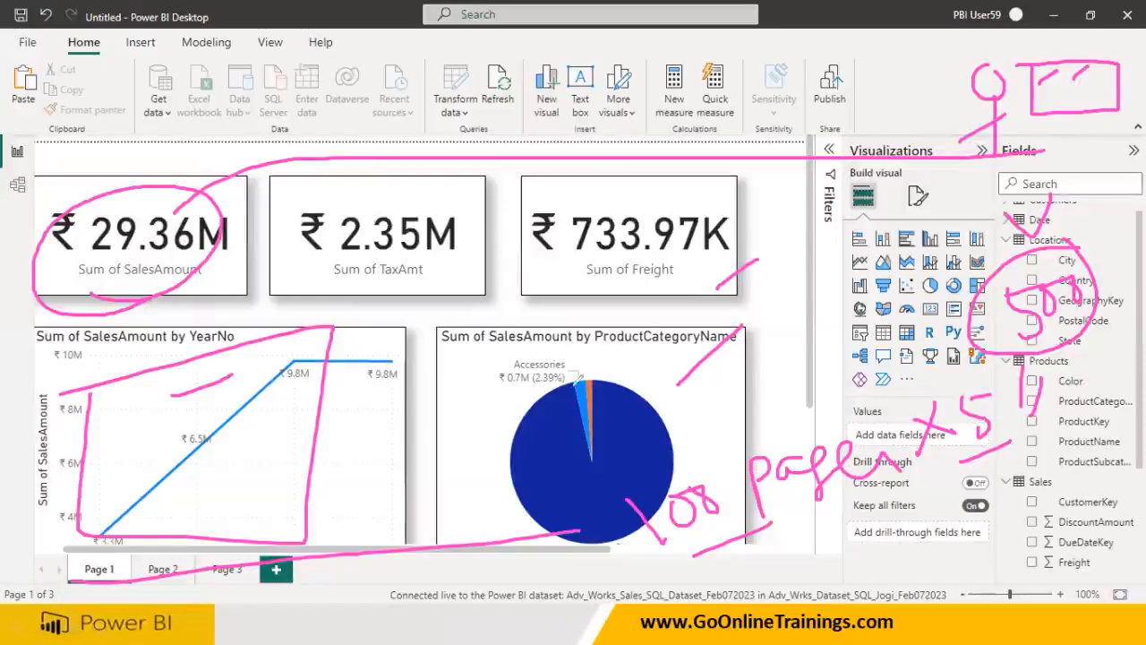
left_click_drag(410, 233, 466, 265)
mouse_move(523, 227)
left_mouse_down()
mouse_move(566, 259)
mouse_move(562, 247)
left_mouse_up()
left_click_drag(502, 331, 535, 381)
mouse_move(166, 580)
left_mouse_down()
mouse_move(183, 544)
mouse_move(155, 584)
left_mouse_up()
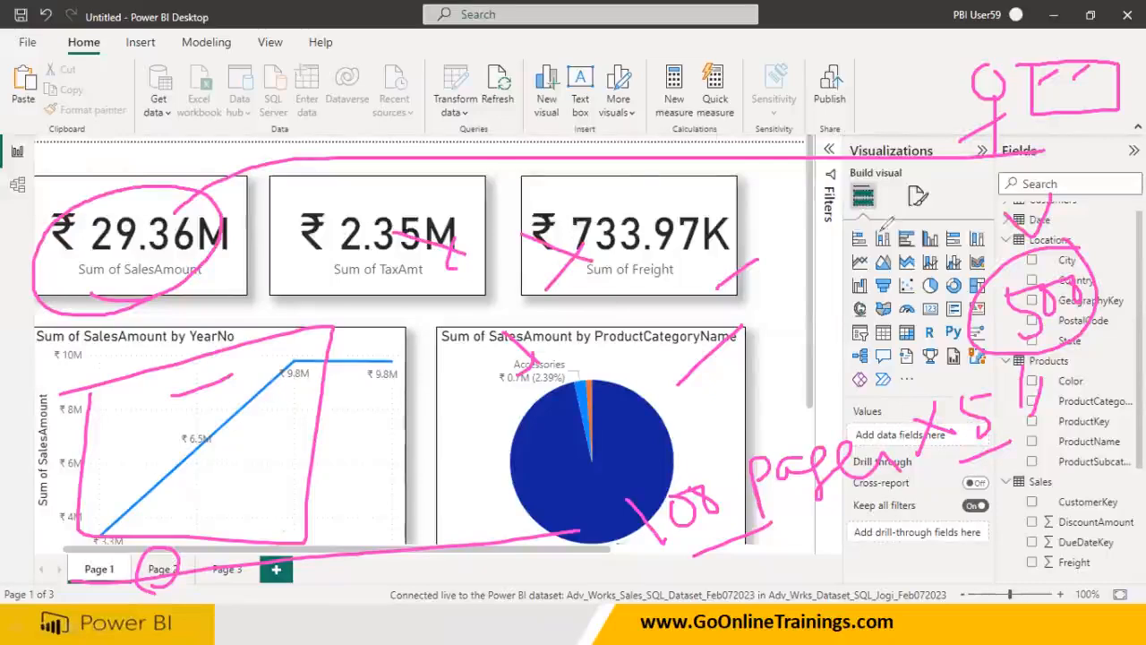
left_click_drag(1085, 88, 1112, 70)
left_click_drag(328, 580, 398, 564)
mouse_move(1042, 103)
left_mouse_down()
mouse_move(1093, 96)
mouse_move(1083, 167)
mouse_move(1097, 192)
mouse_move(1085, 207)
mouse_move(1120, 205)
left_mouse_up()
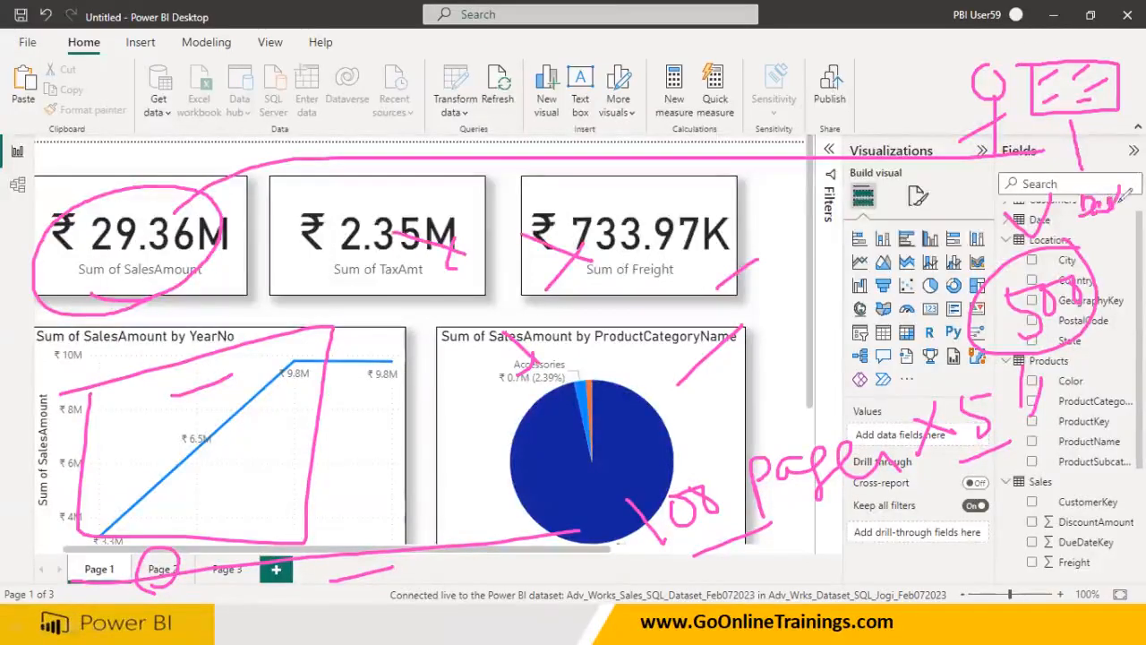
mouse_move(1048, 69)
left_mouse_down()
mouse_move(1052, 84)
mouse_move(1099, 93)
mouse_move(1086, 108)
mouse_move(1055, 106)
mouse_move(1053, 172)
mouse_move(1066, 151)
left_mouse_up()
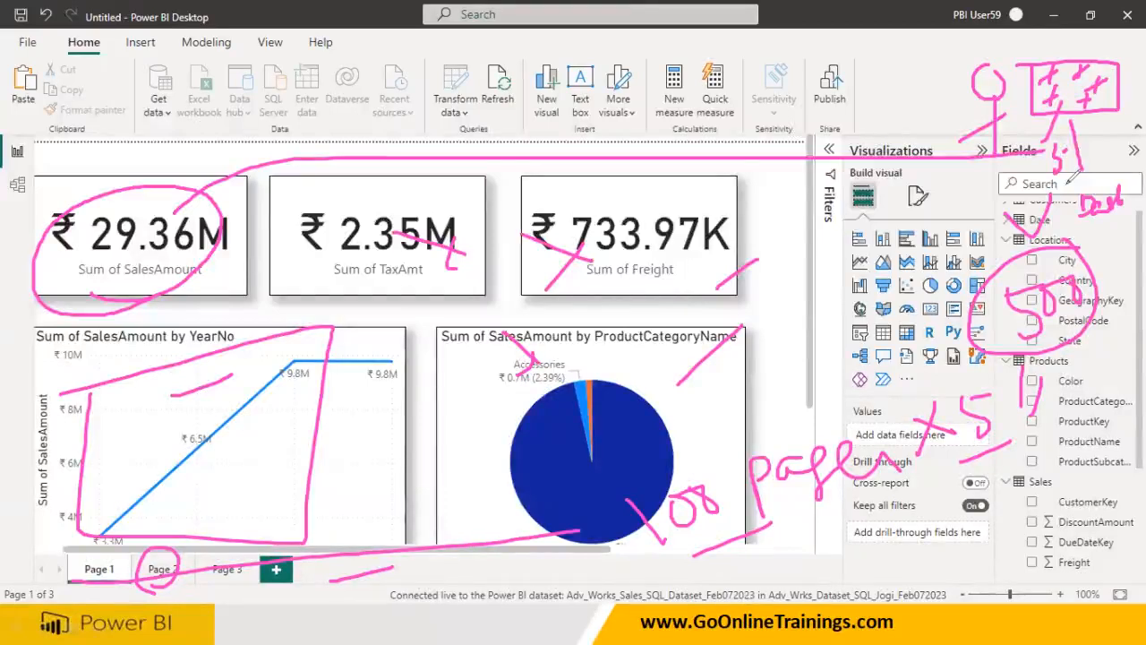
left_click_drag(652, 570, 992, 483)
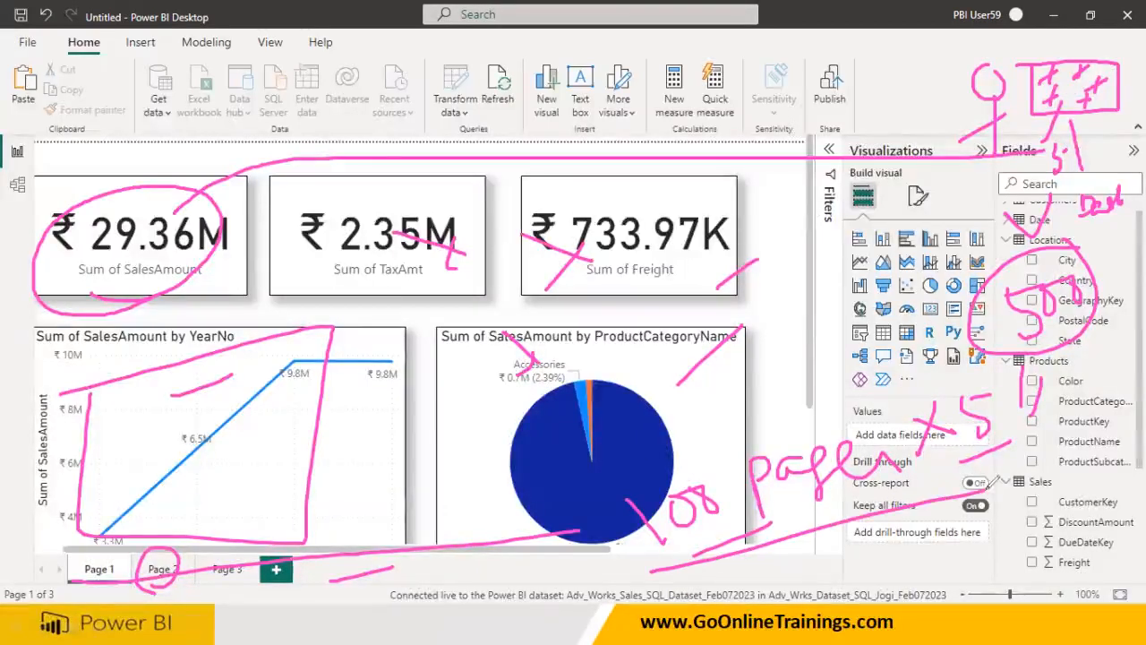
left_click_drag(1078, 441, 1065, 345)
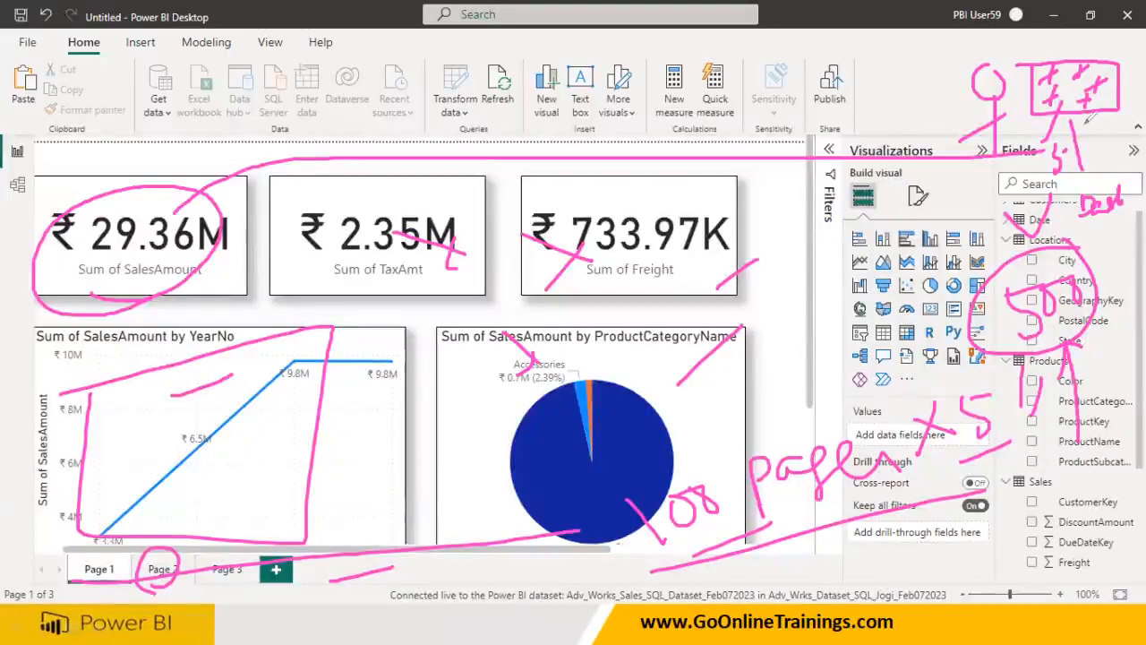
mouse_move(1095, 56)
left_mouse_down()
mouse_move(1052, 36)
mouse_move(956, 122)
mouse_move(985, 163)
mouse_move(1135, 75)
mouse_move(1086, 34)
left_mouse_up()
left_click_drag(970, 105, 905, 159)
left_click_drag(827, 213, 820, 247)
left_click_drag(858, 195, 856, 231)
left_click_drag(855, 197, 872, 240)
left_click_drag(843, 271, 899, 243)
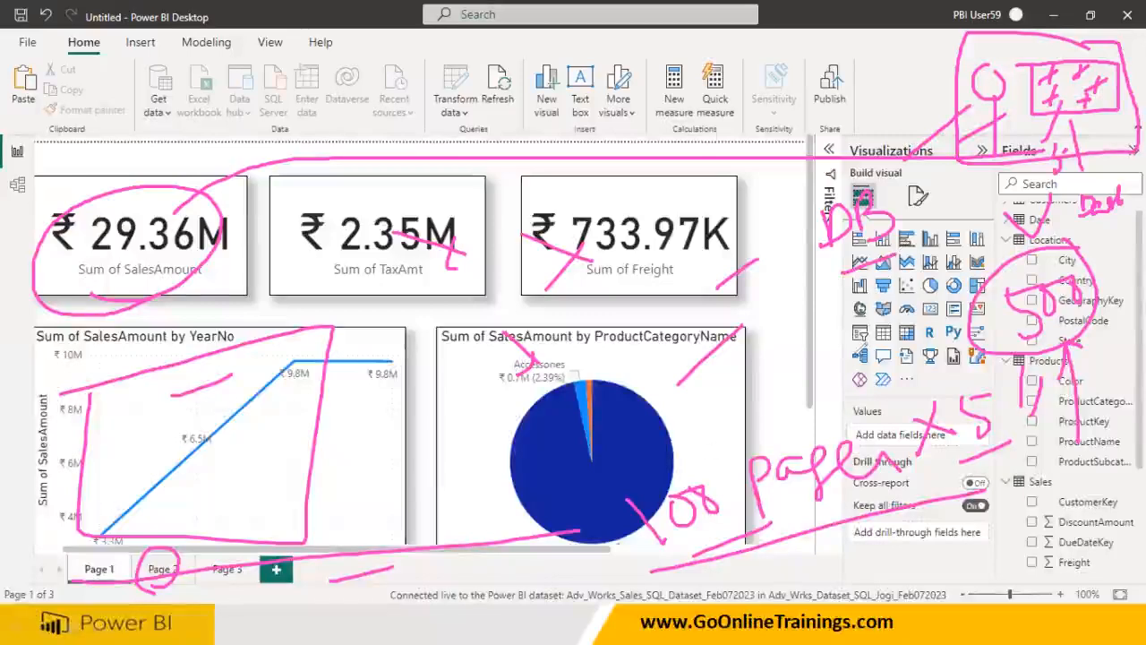
mouse_move(95, 597)
left_mouse_down()
mouse_move(132, 583)
mouse_move(254, 591)
left_mouse_up()
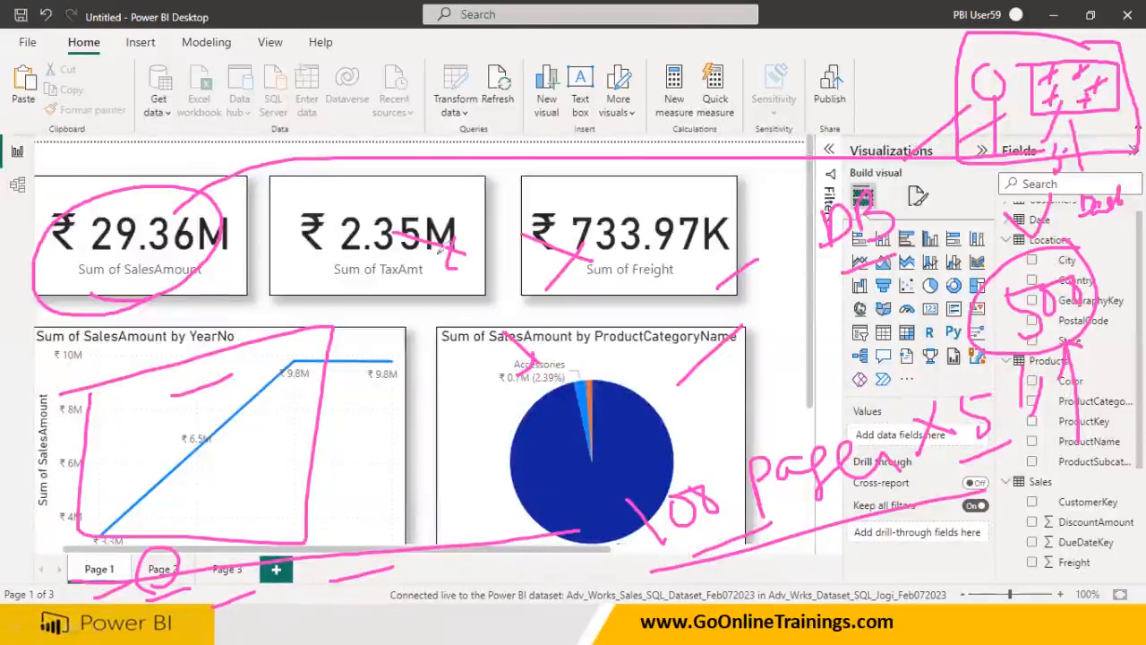
key("e")
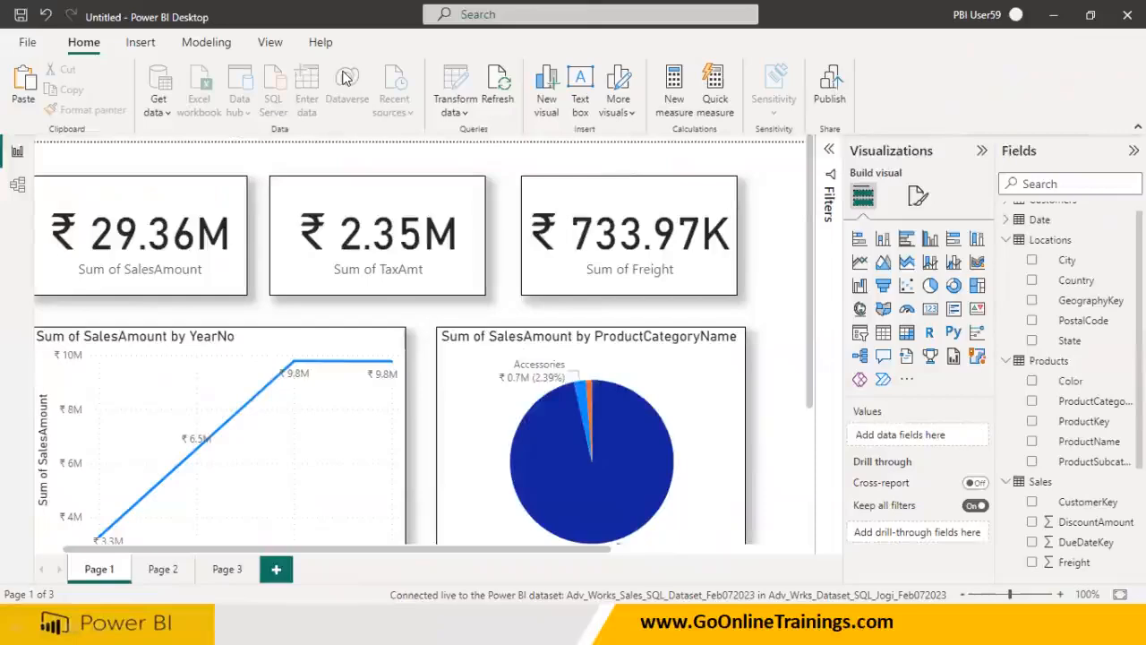
Start saving the report to the Downloads folder, naming it "SalesReport_" followed by the author's full name
left_click(27, 42)
left_click(30, 123)
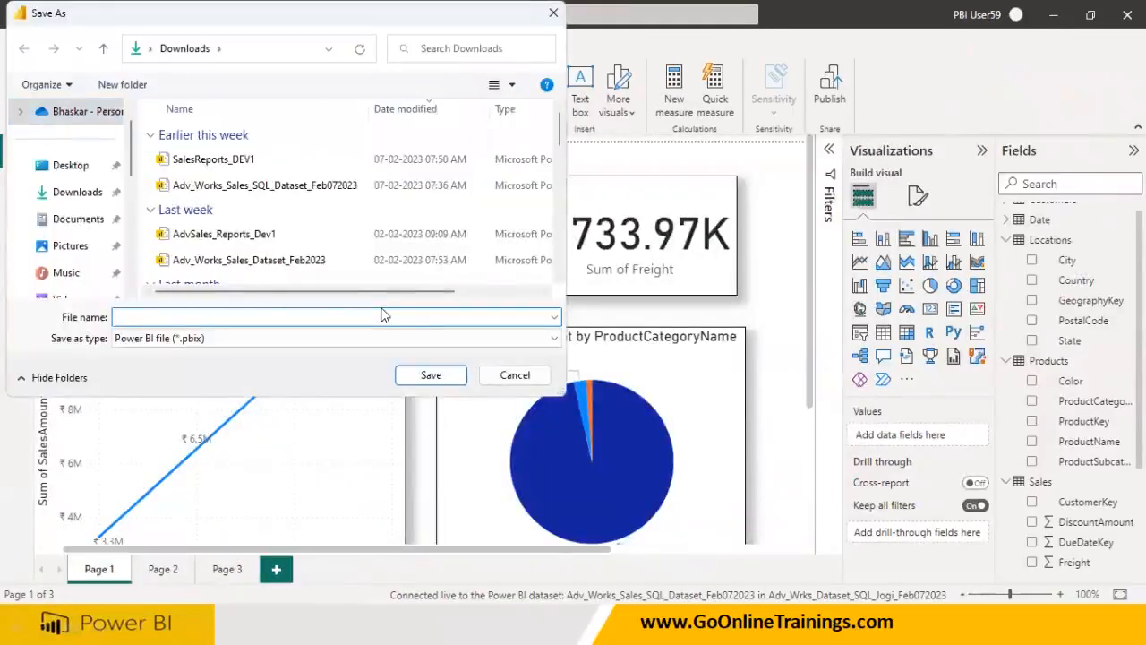
left_click(73, 200)
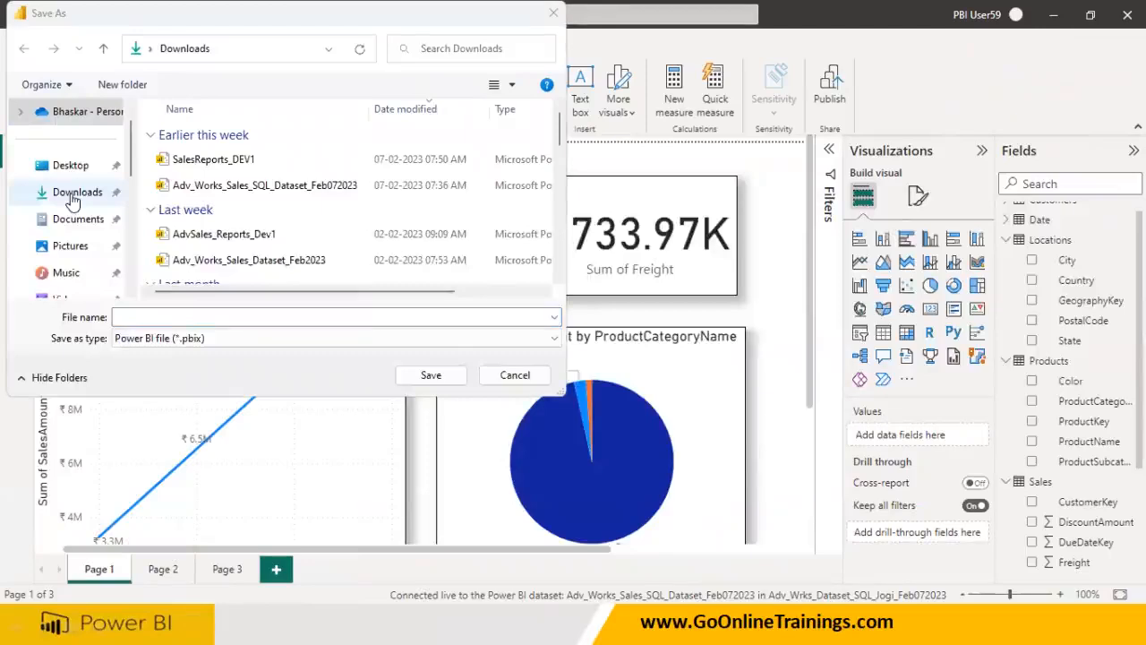
left_click(157, 319)
type("Sales")
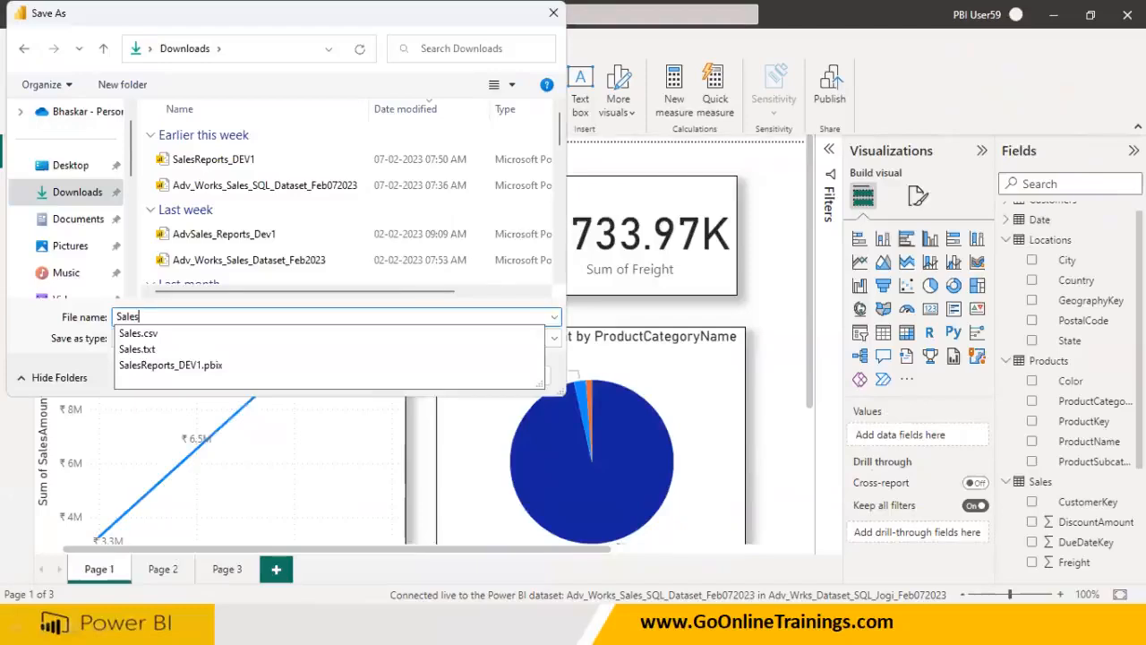
left_click(4, 542)
left_click(11, 469)
type("SalesReport_BhaskarJogi")
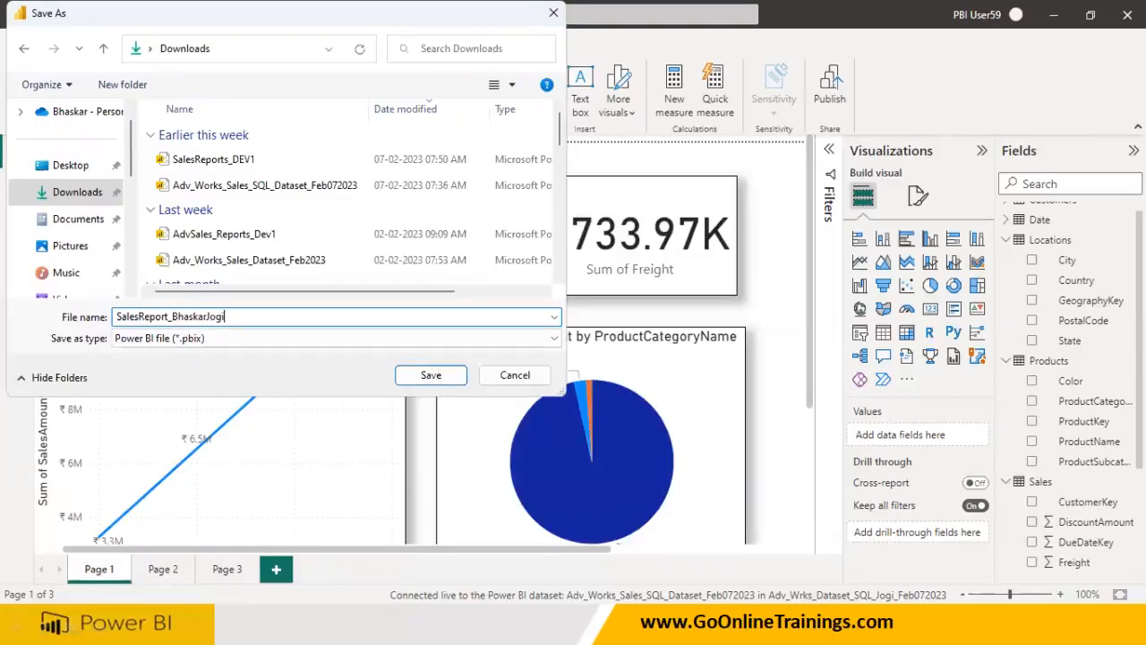
Check the current date, complete the file name with the suffix "_Feb10th2023", and save the report
type("_Deb")
key("super")
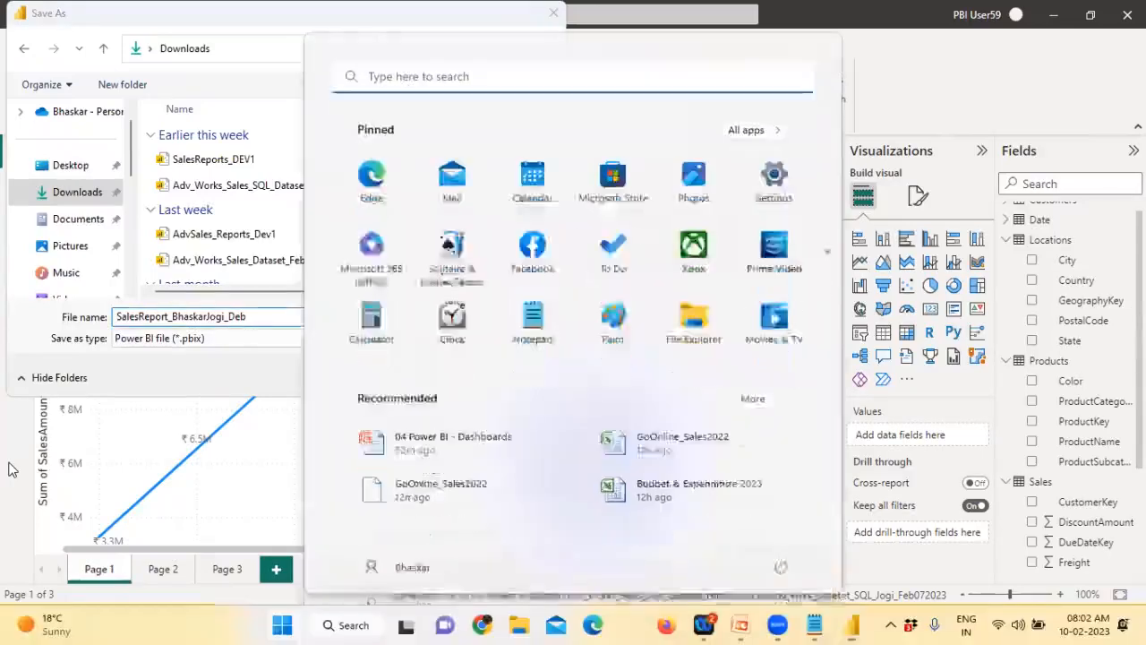
key("super")
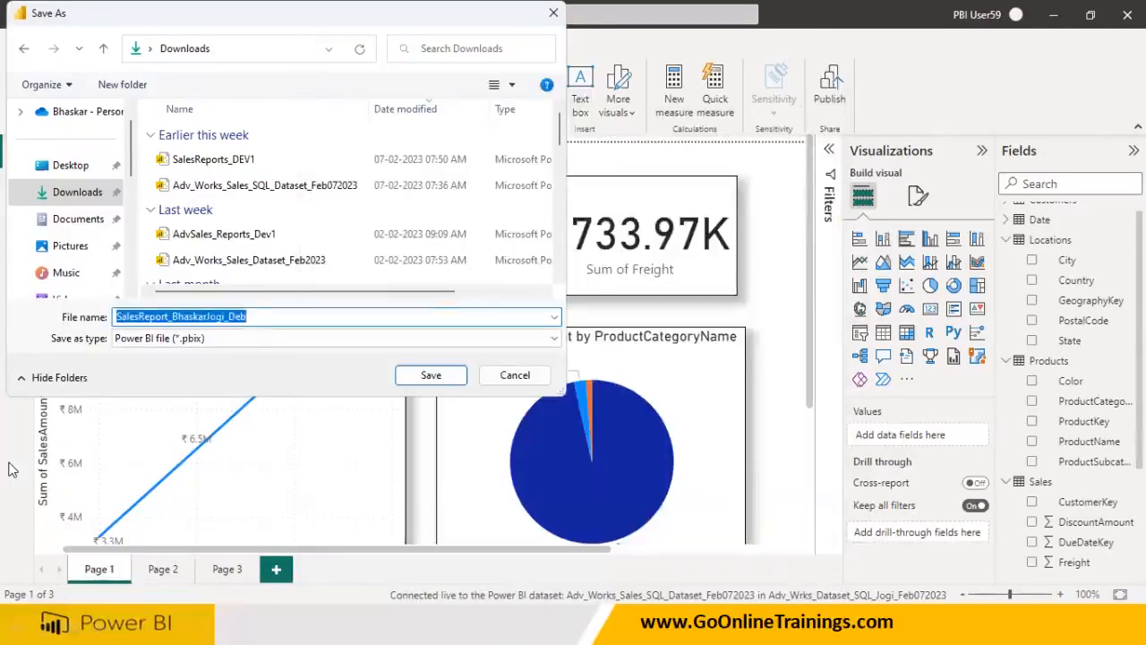
key("Right")
key("BackSpace")
key("BackSpace")
key("BackSpace")
key("super")
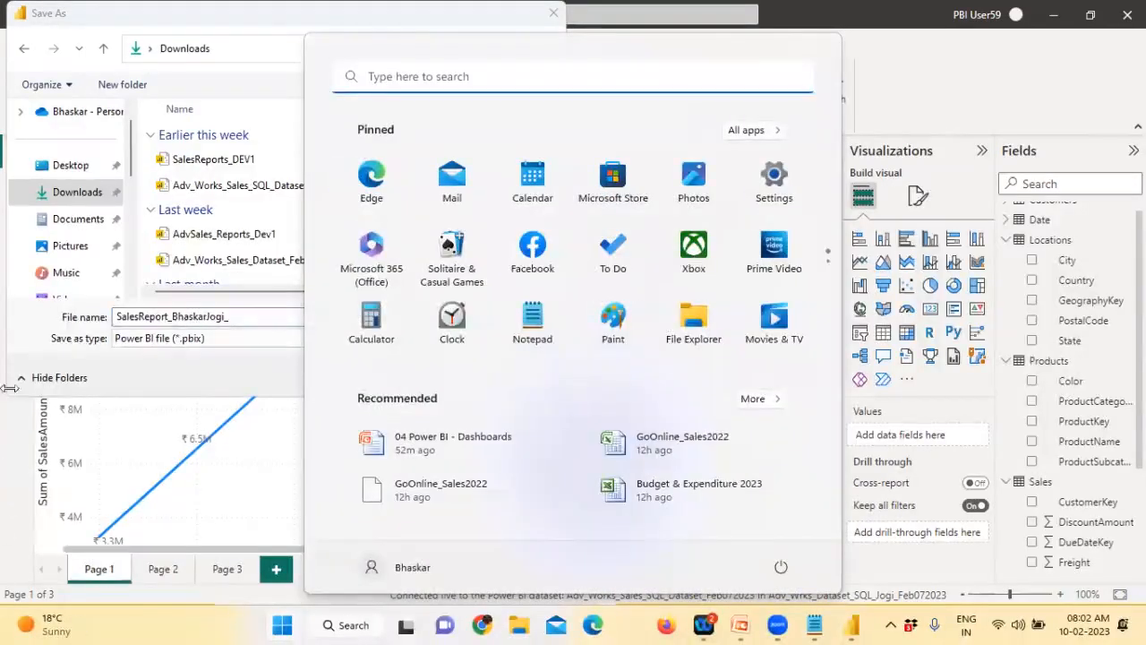
left_click(237, 323)
type("Feb10th")
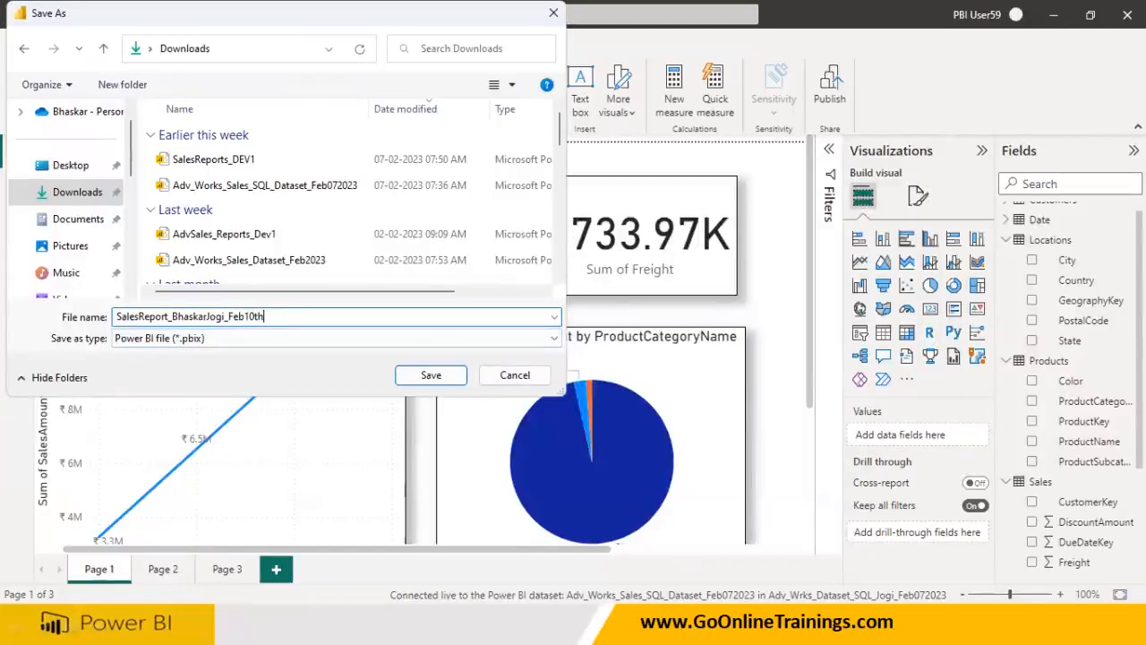
type("2023")
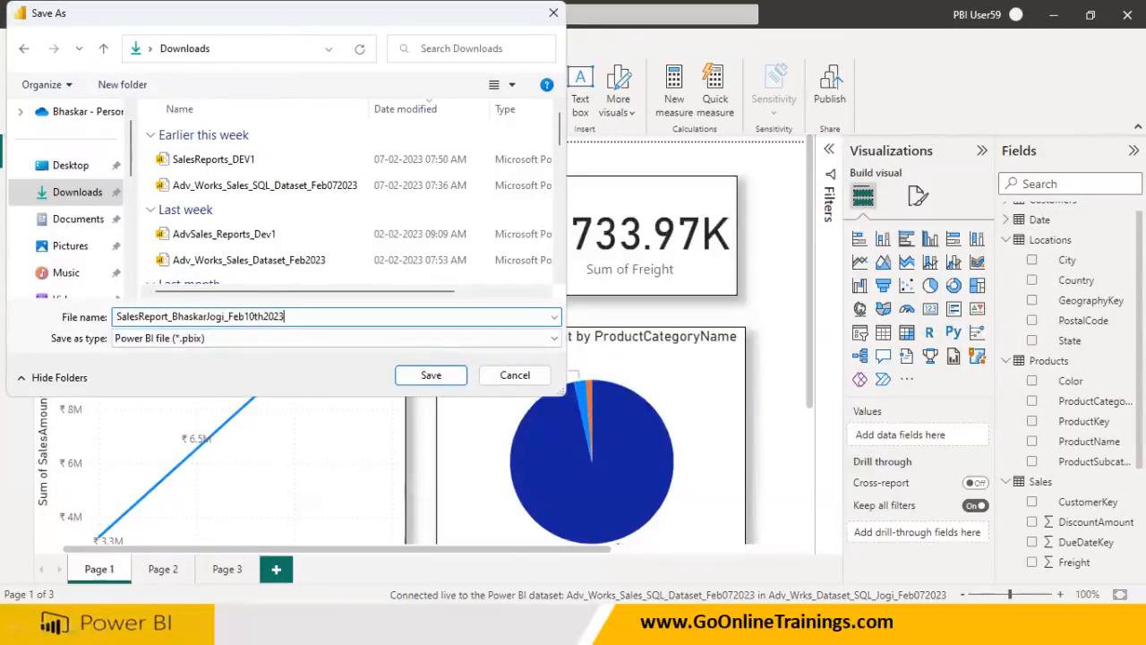
left_click(424, 372)
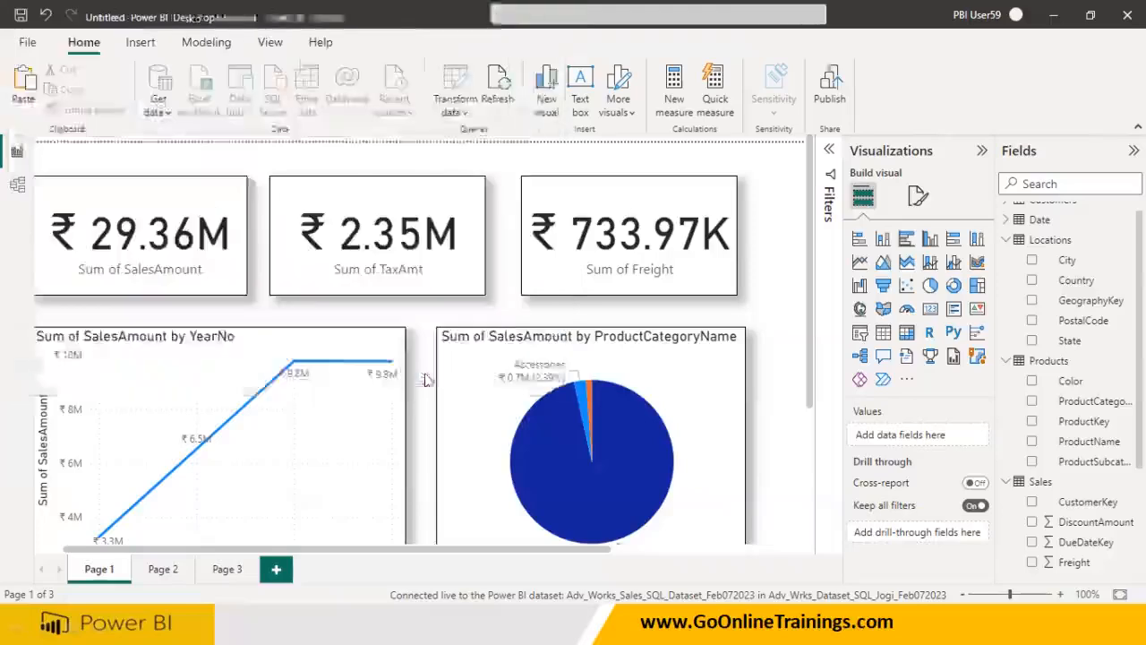
Publish the saved report to the author's Adv_Wrks SQL dataset workspace dated Feb072023 and dismiss the publishing dialog
left_click(833, 89)
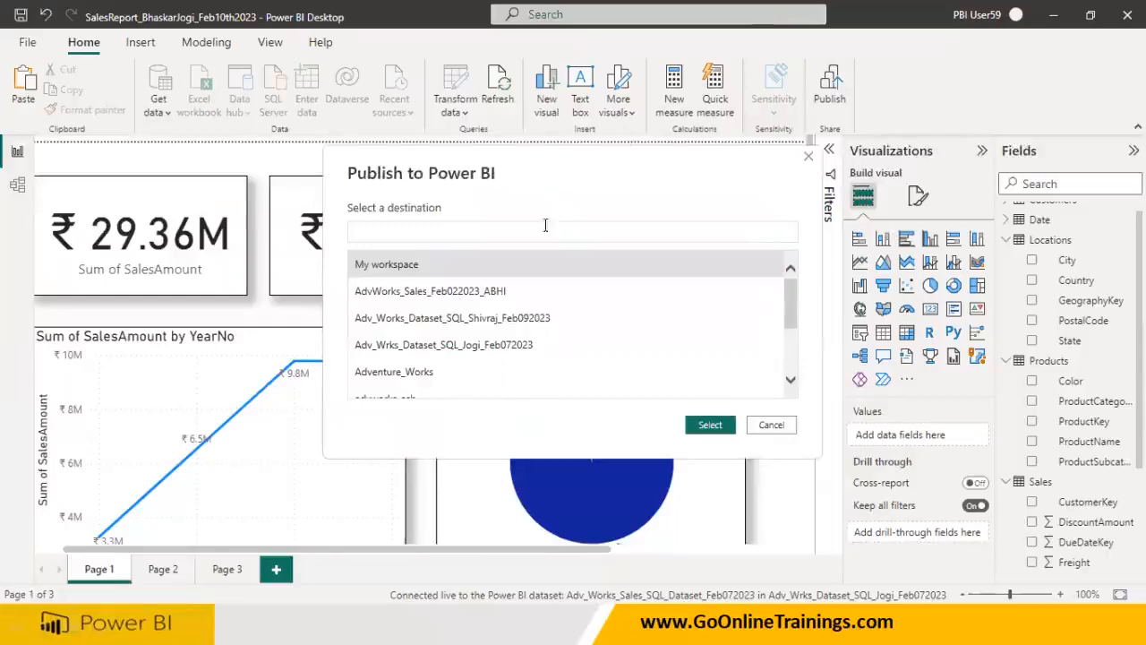
left_click(450, 355)
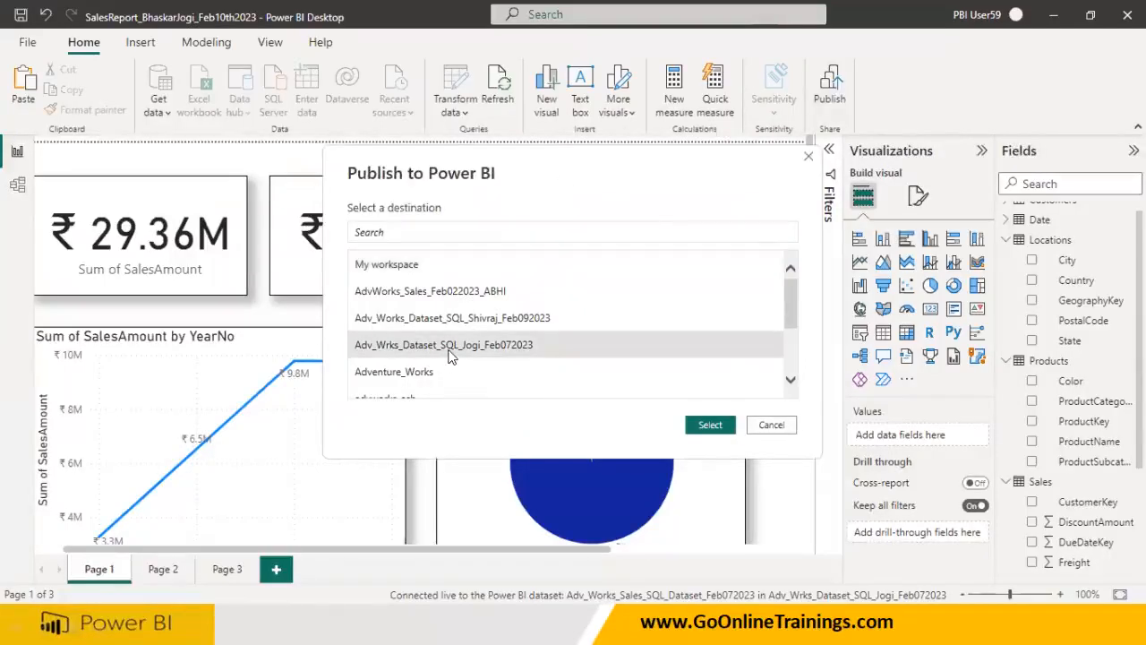
left_click(721, 430)
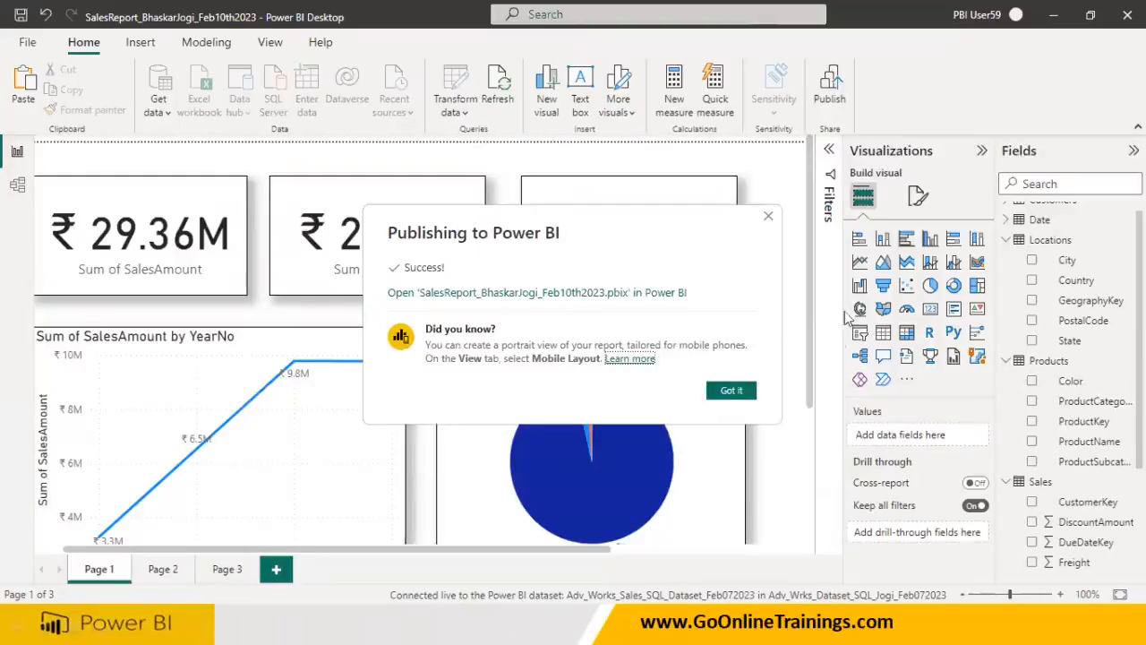
left_click(748, 390)
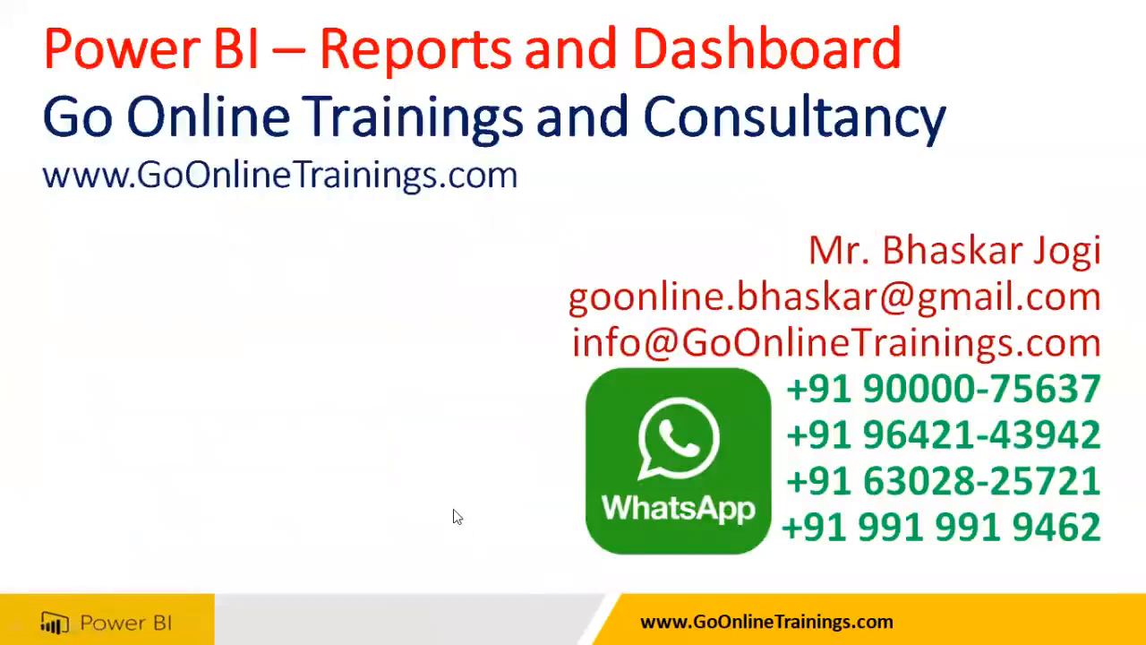
Switch to Notepad and go over the three lines on creating a report, deploying it, and creating a dashboard
key("super")
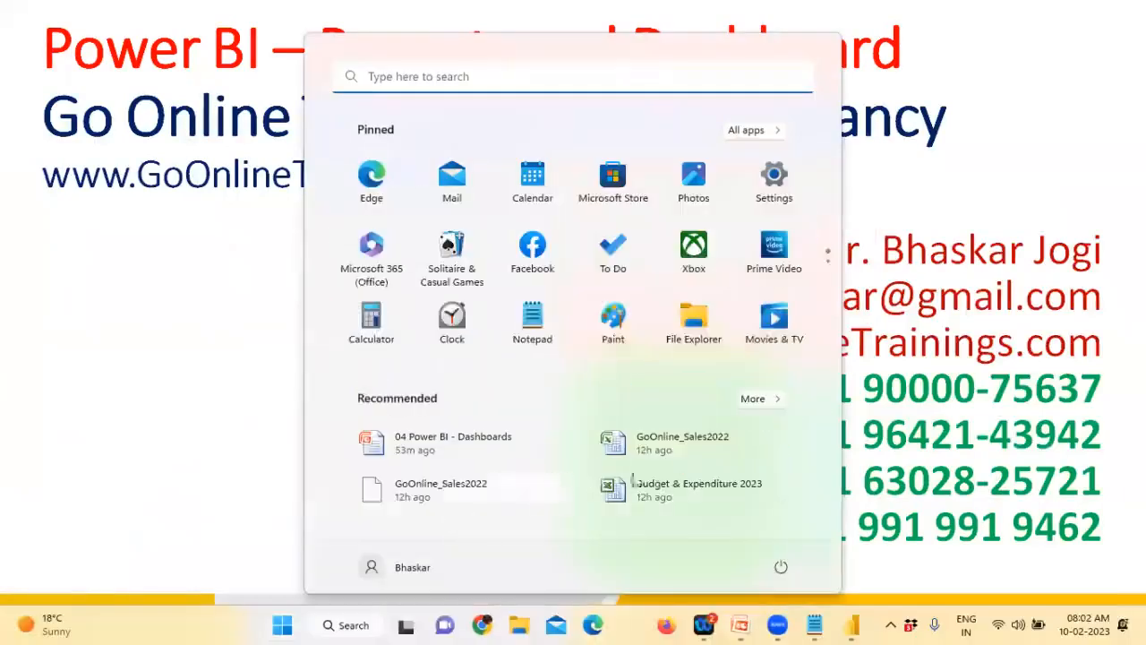
left_click(853, 626)
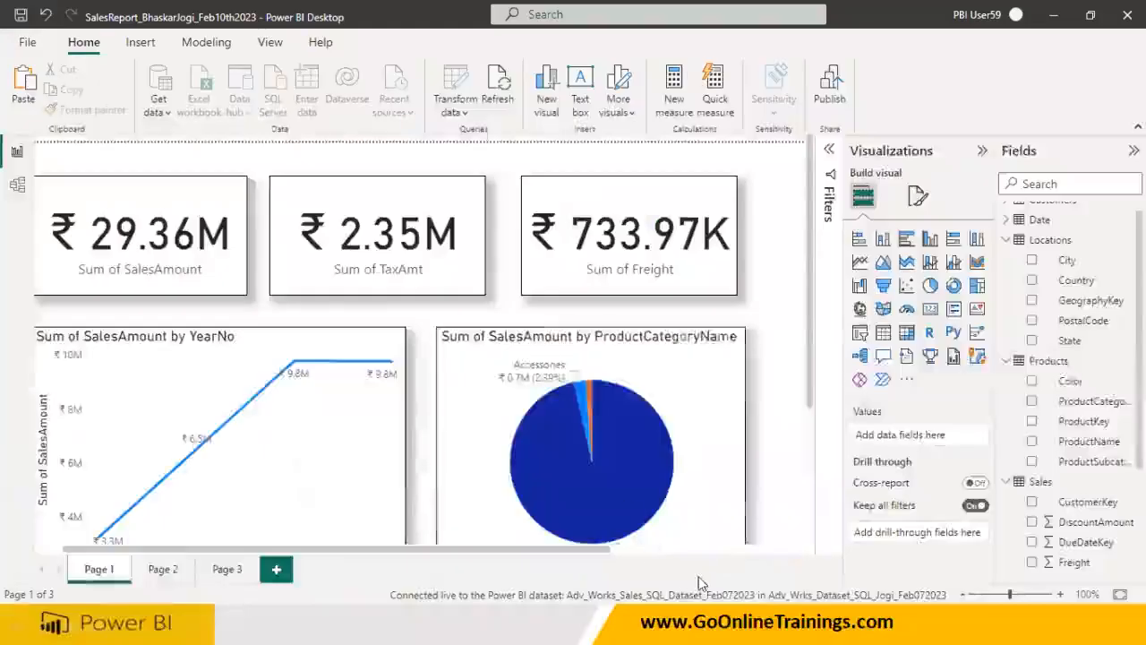
key("super")
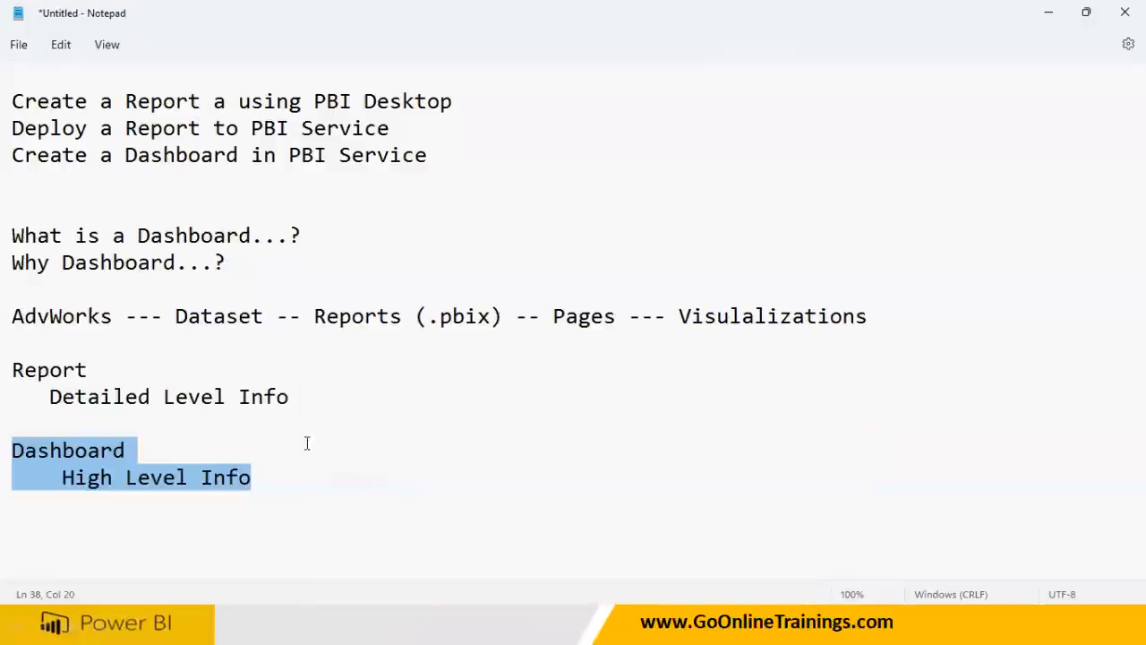
left_click(304, 443)
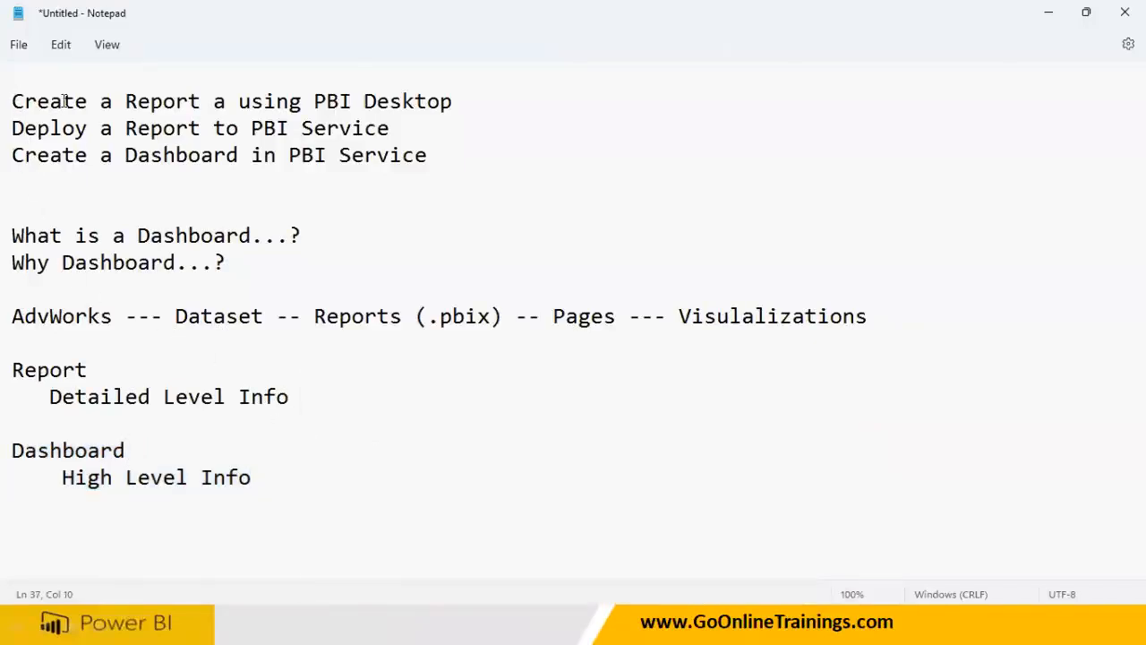
left_click_drag(13, 99, 486, 92)
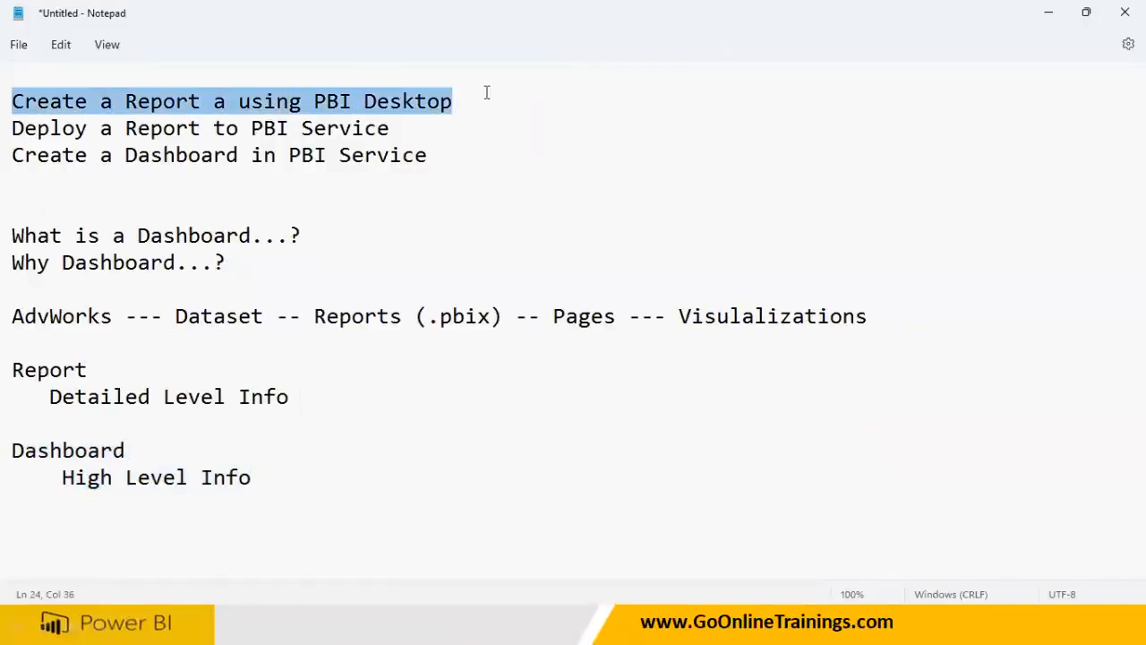
triple_click(16, 130)
left_click(102, 179)
left_click_drag(112, 156, 491, 150)
left_click(479, 158)
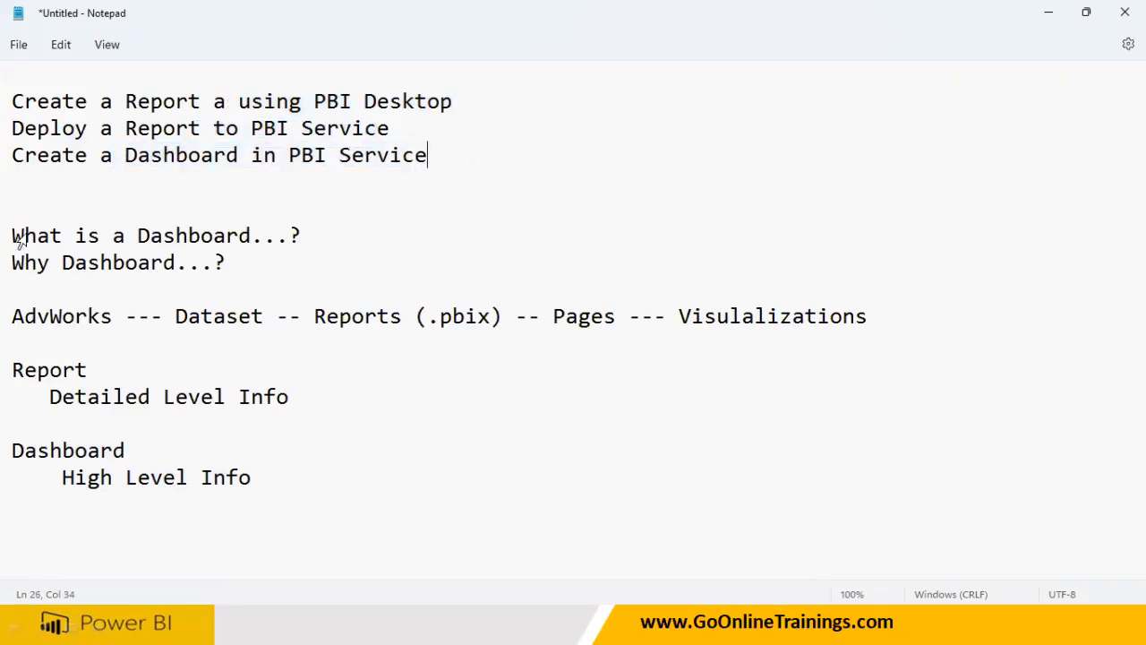
Add an indented "Single Page Report" line and a blank line beneath "What is a Dashboard...?"
left_click_drag(12, 234, 322, 230)
left_click(333, 237)
key("Return")
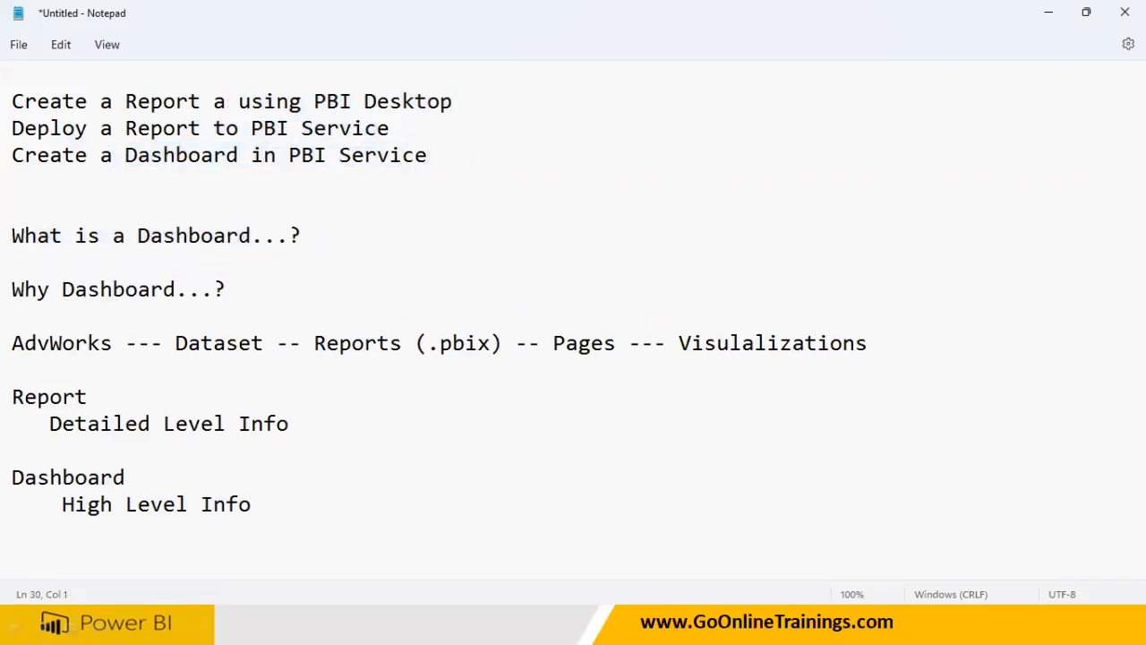
type("Single ")
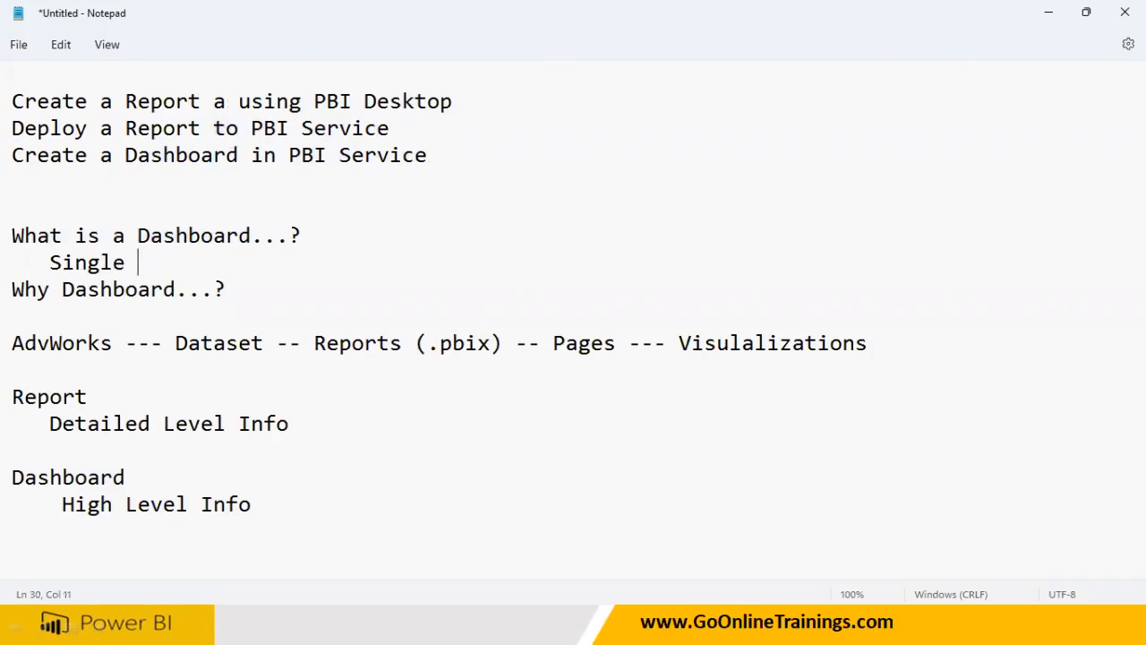
type("Page Report")
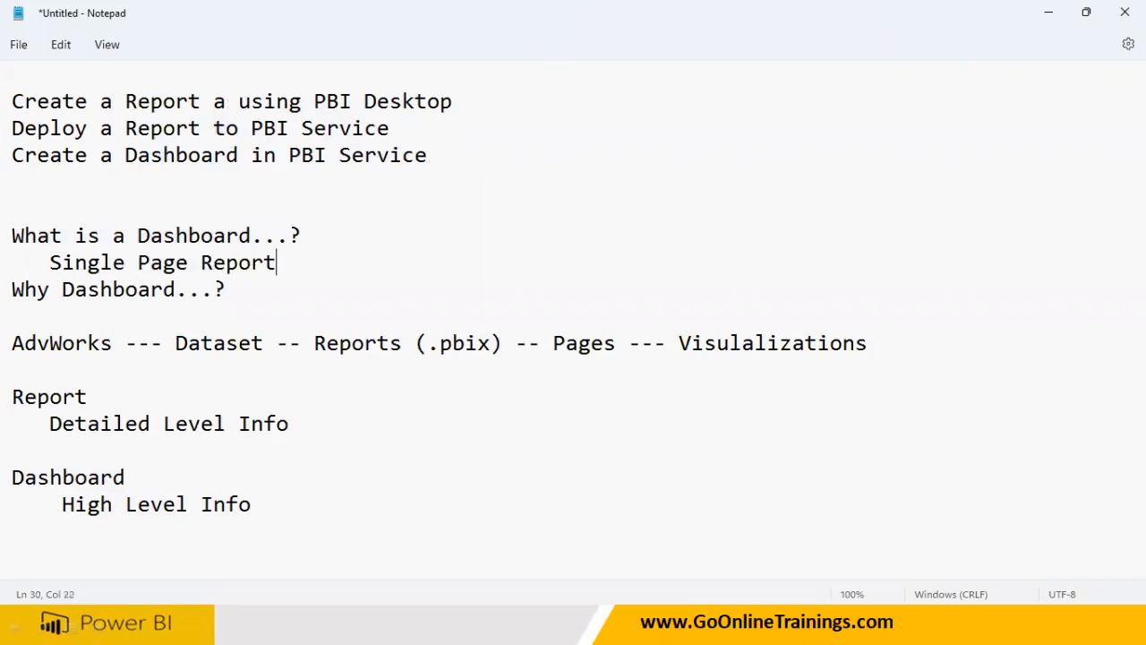
key("Return")
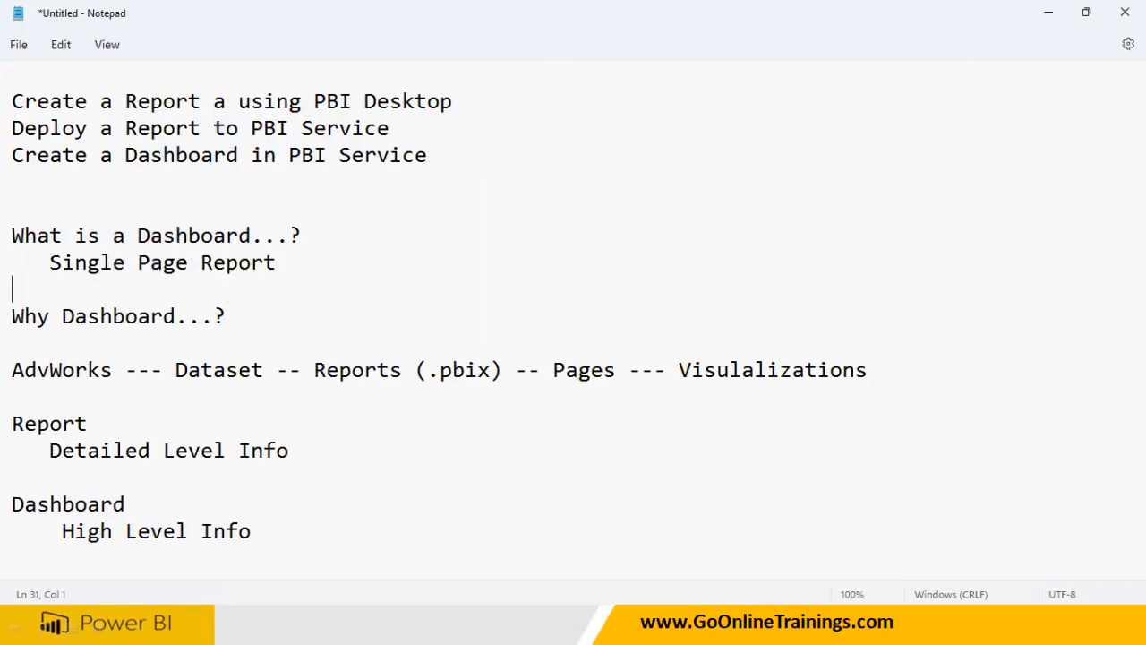
Add an indented "To render high level info" line beneath "Why Dashboard...?"
left_click(277, 315)
key("Return")
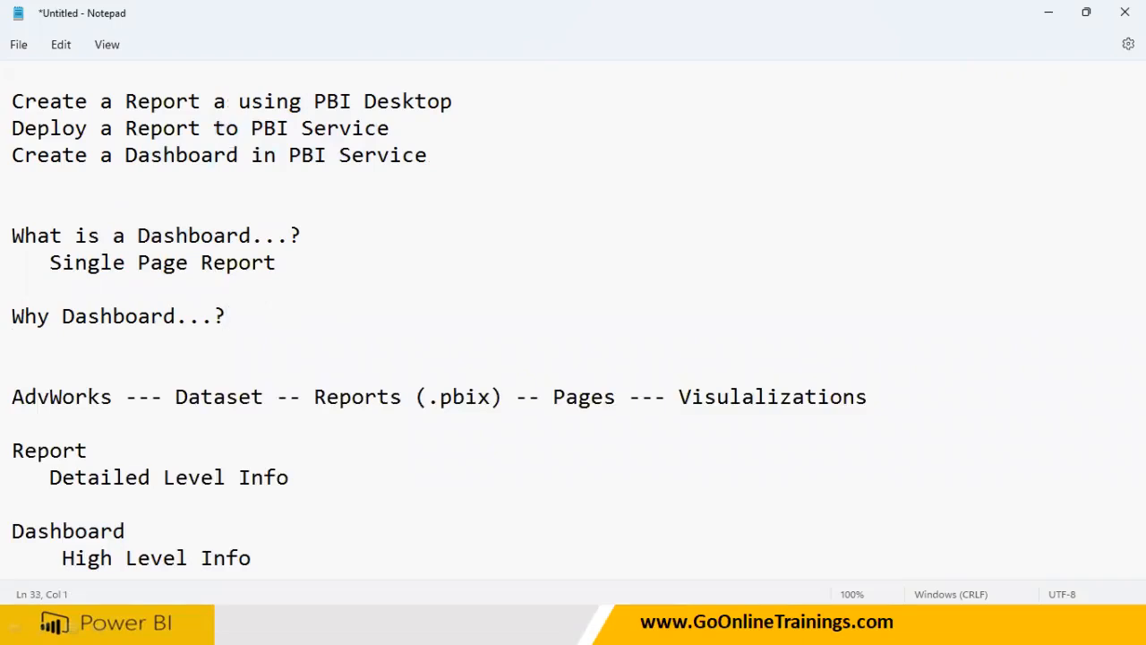
type("Tp")
key("BackSpace")
key("BackSpace")
key("BackSpace")
type("To redne")
key("BackSpace")
key("BackSpace")
key("BackSpace")
type("nder ")
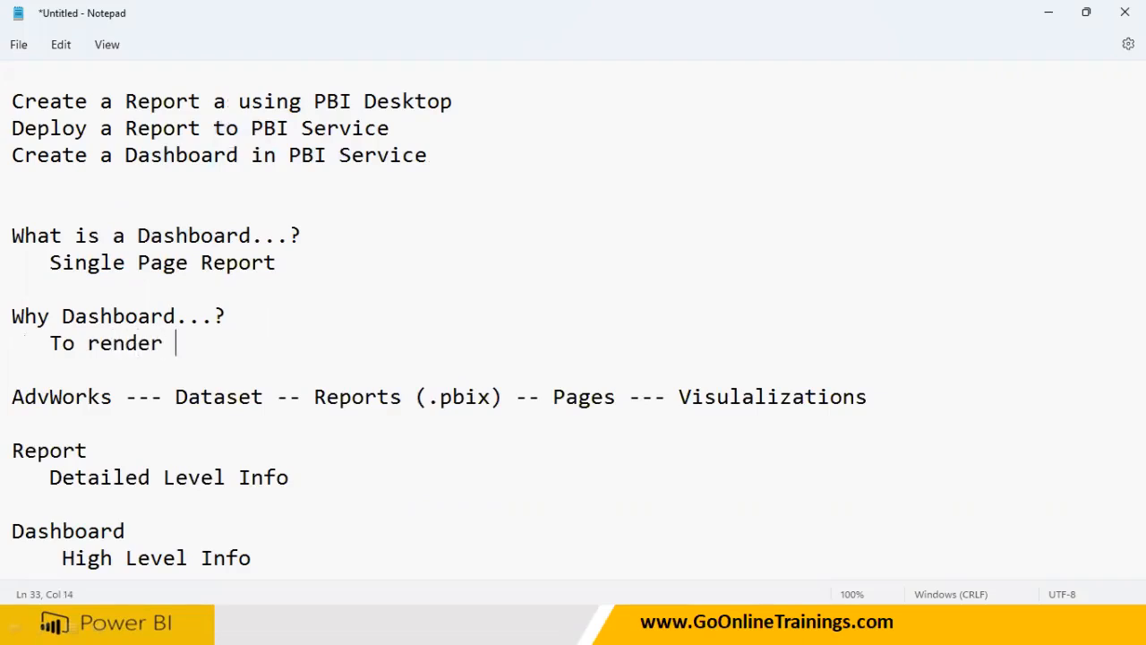
type("high ")
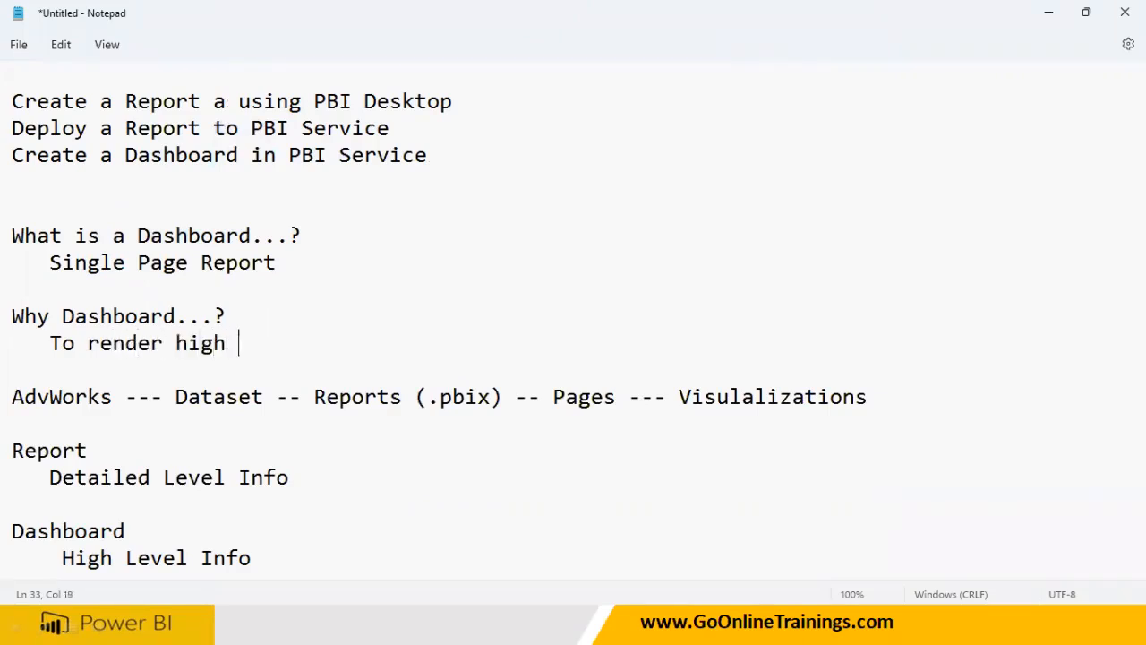
type("level info")
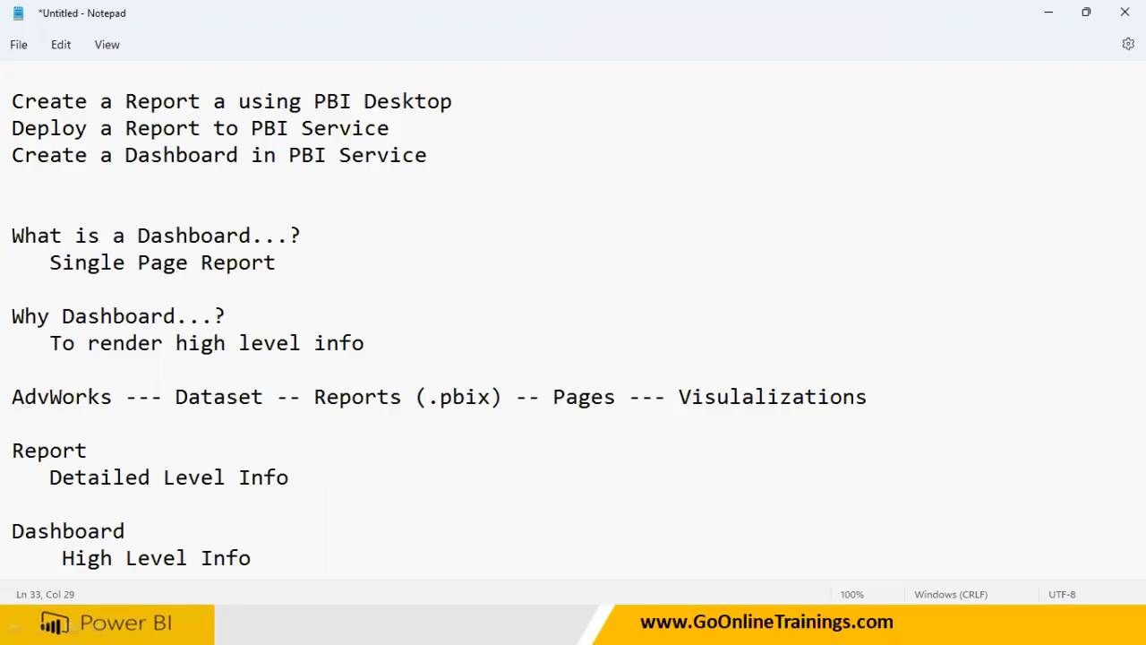
Add the line "DB can be created in the PBI Service only not in PBI Desktop" below "To render high level info"
left_click_drag(175, 342, 392, 333)
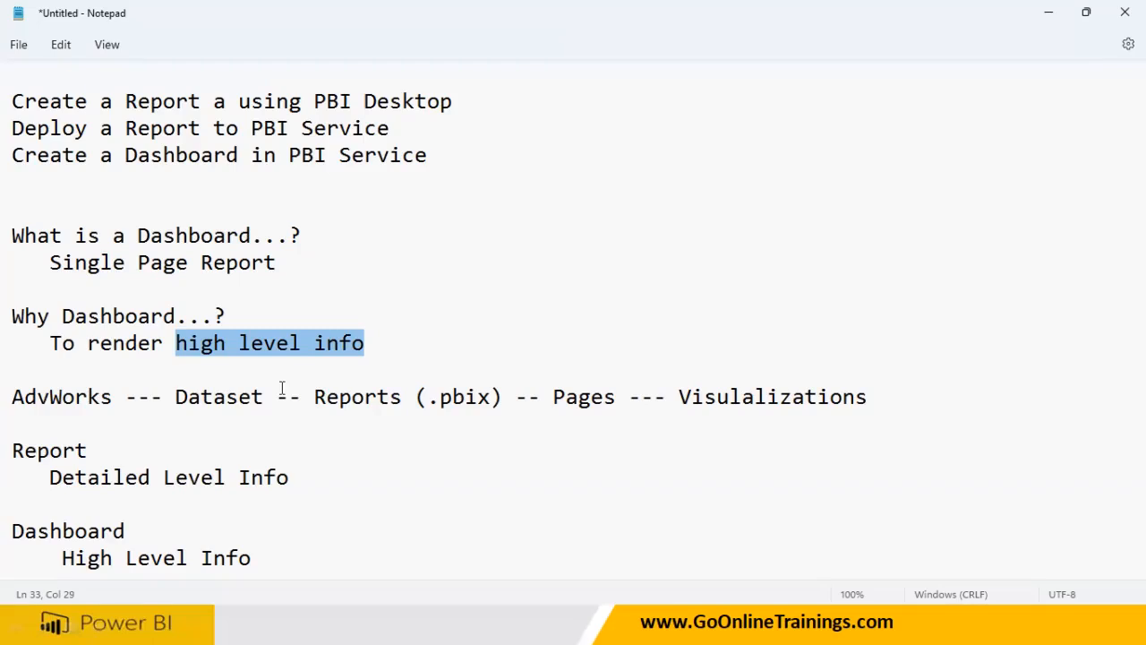
left_click(379, 341)
key("Return")
type("DB can be created in the PBI Service ony")
key("BackSpace")
key("BackSpace")
type("ly not in PBI Desktop")
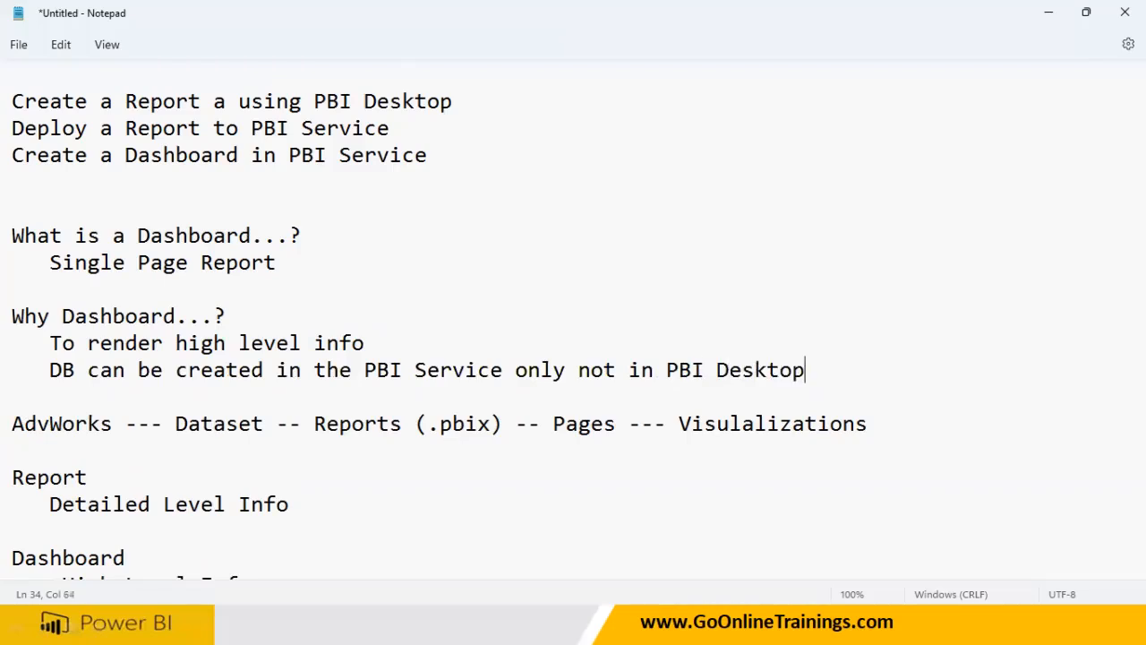
Review the Report and Dashboard notes, and add the lines "How many db" and "30 to 40 db" beneath them
scroll(170, 529, "down", 1)
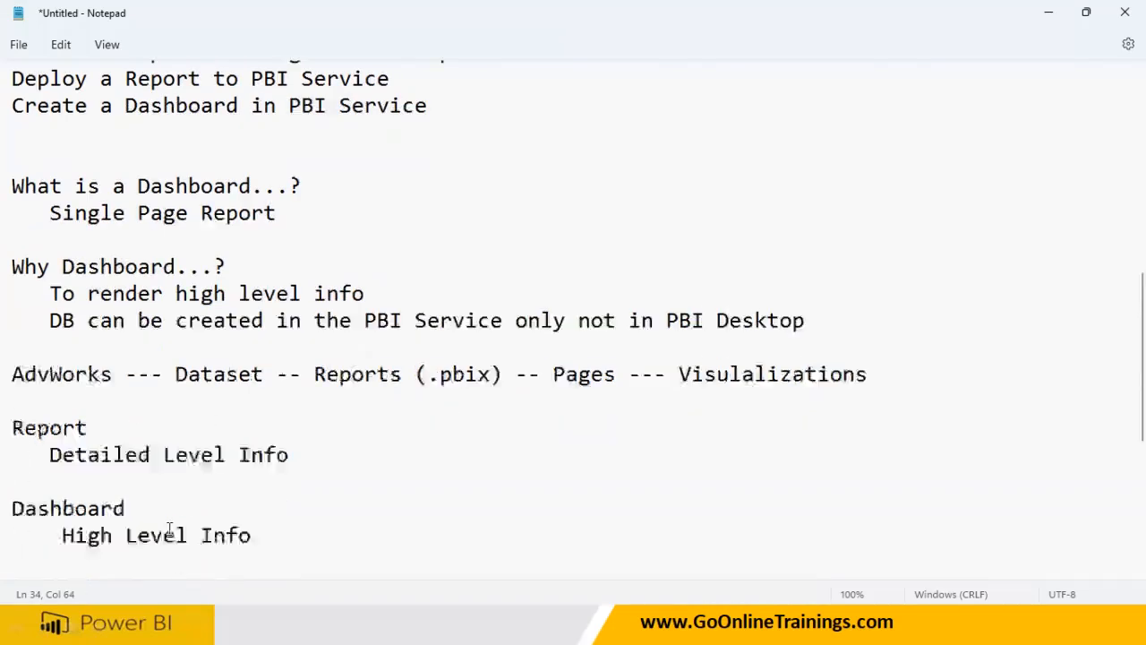
scroll(169, 529, "down", 1)
left_click_drag(24, 316, 188, 348)
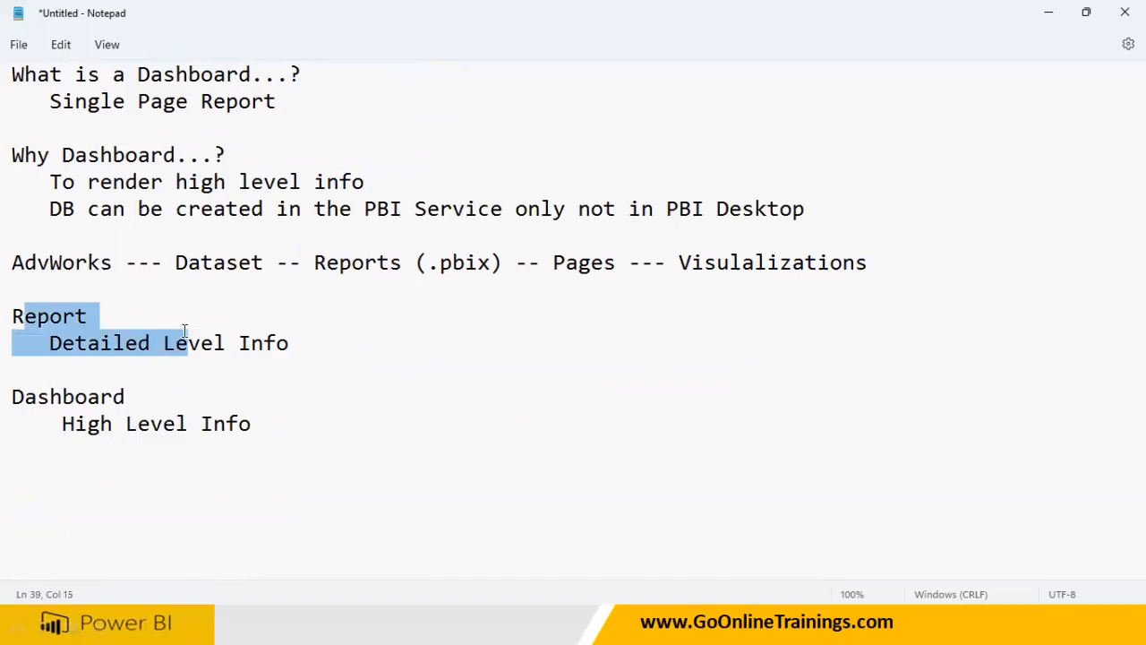
left_click(174, 377)
left_click_drag(20, 405, 18, 457)
left_click(51, 470)
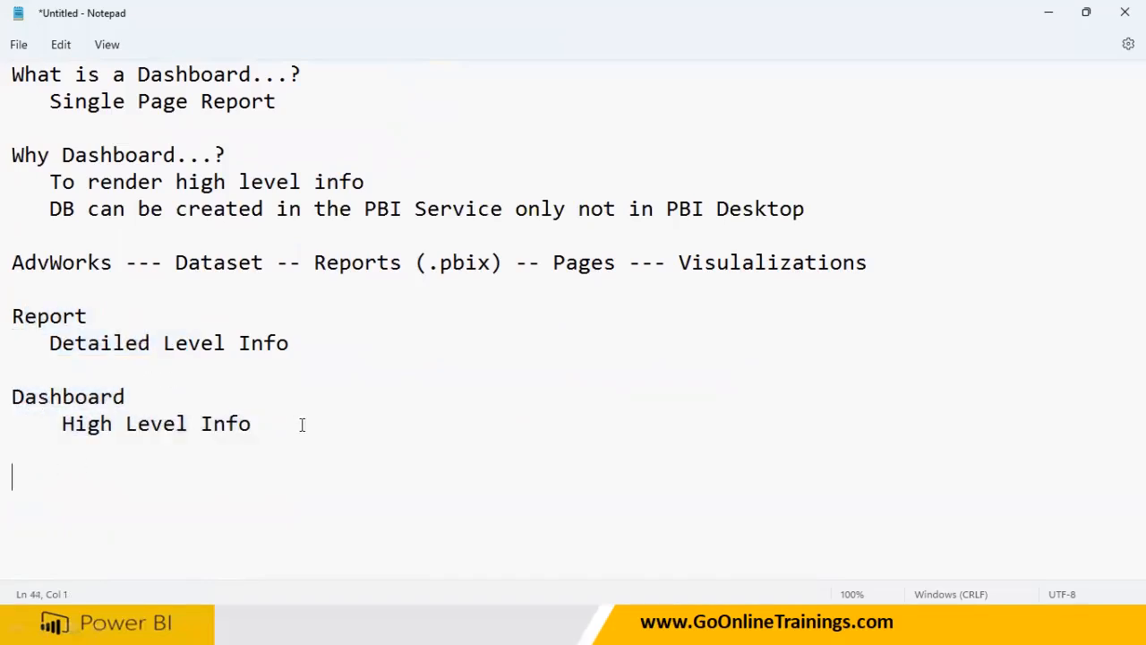
left_click(329, 420)
key("Return")
key("Return")
type("How many db")
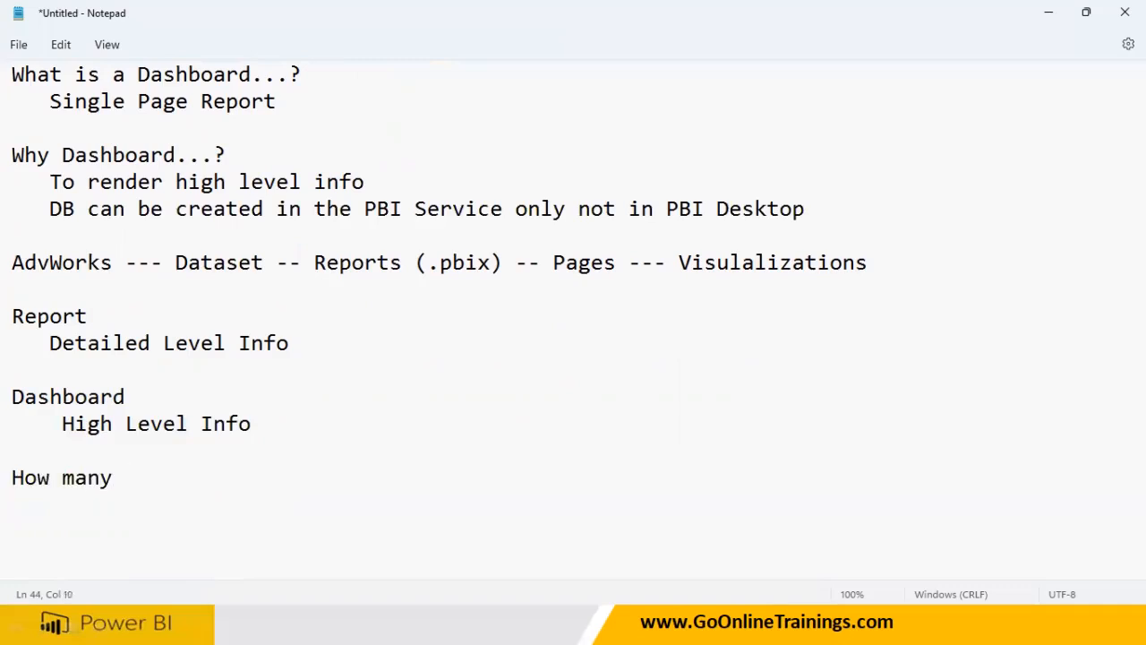
key("Return")
type("30 to 40 db")
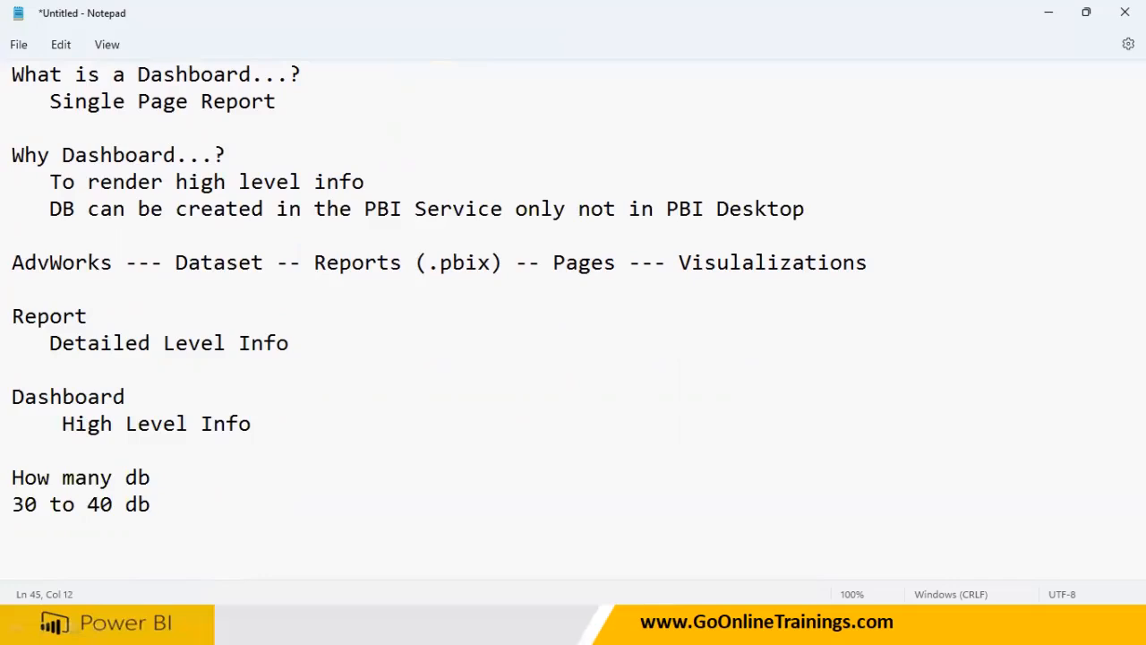